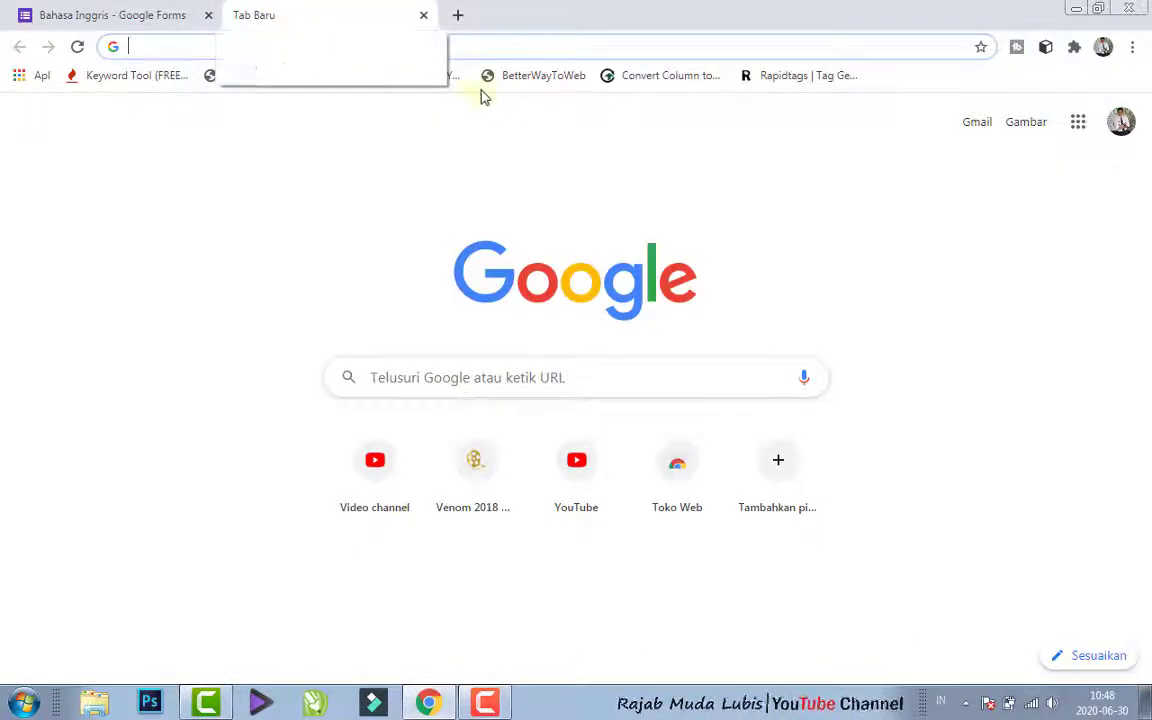
- Search the web for "google.form"
type("gog")
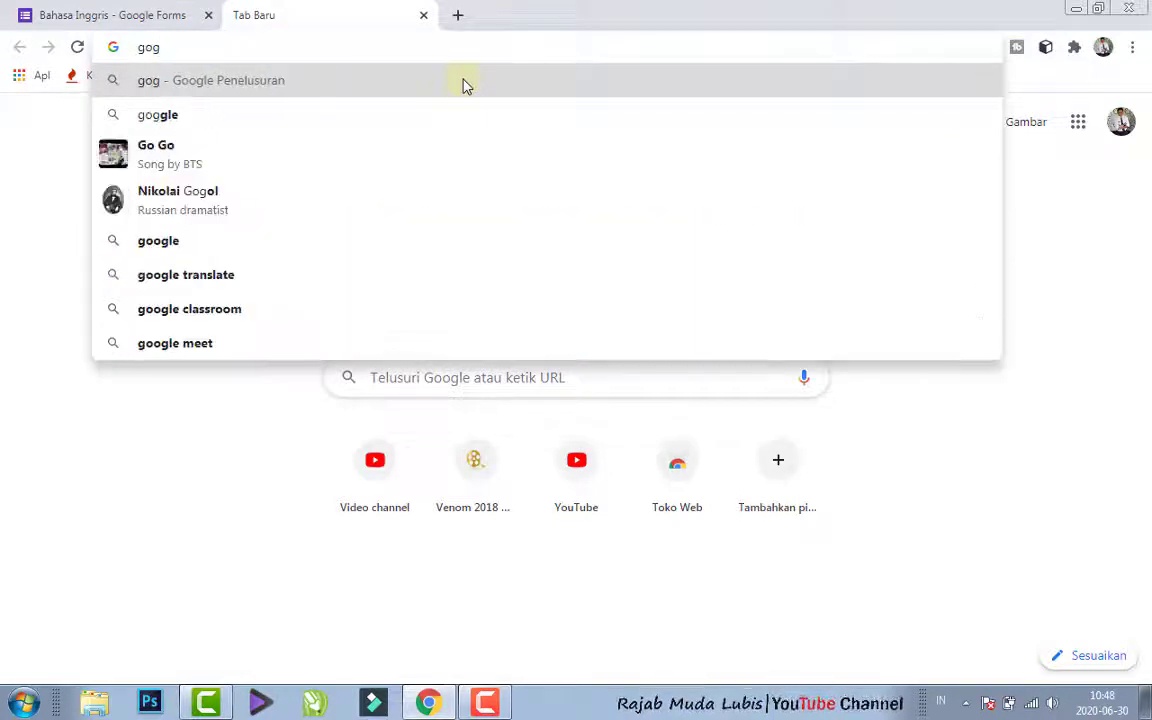
key("BackSpace")
type("og")
left_click(463, 85)
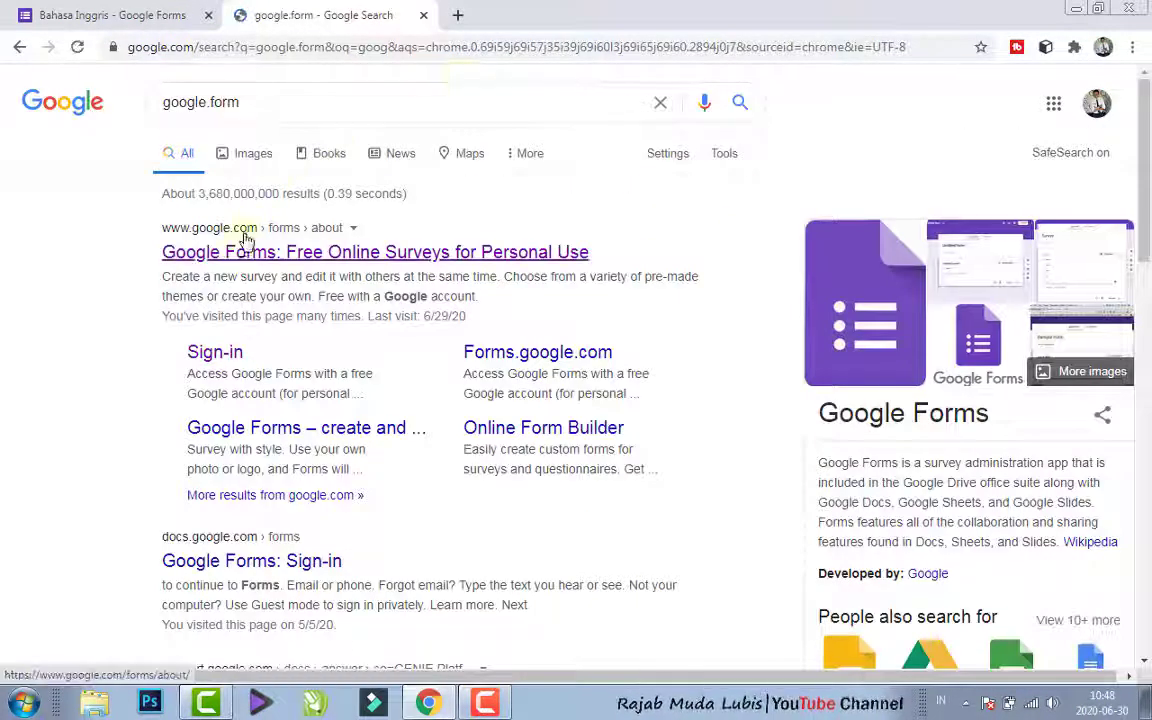
- Open Google Forms for personal use from the search results and create a blank form
left_click(228, 256)
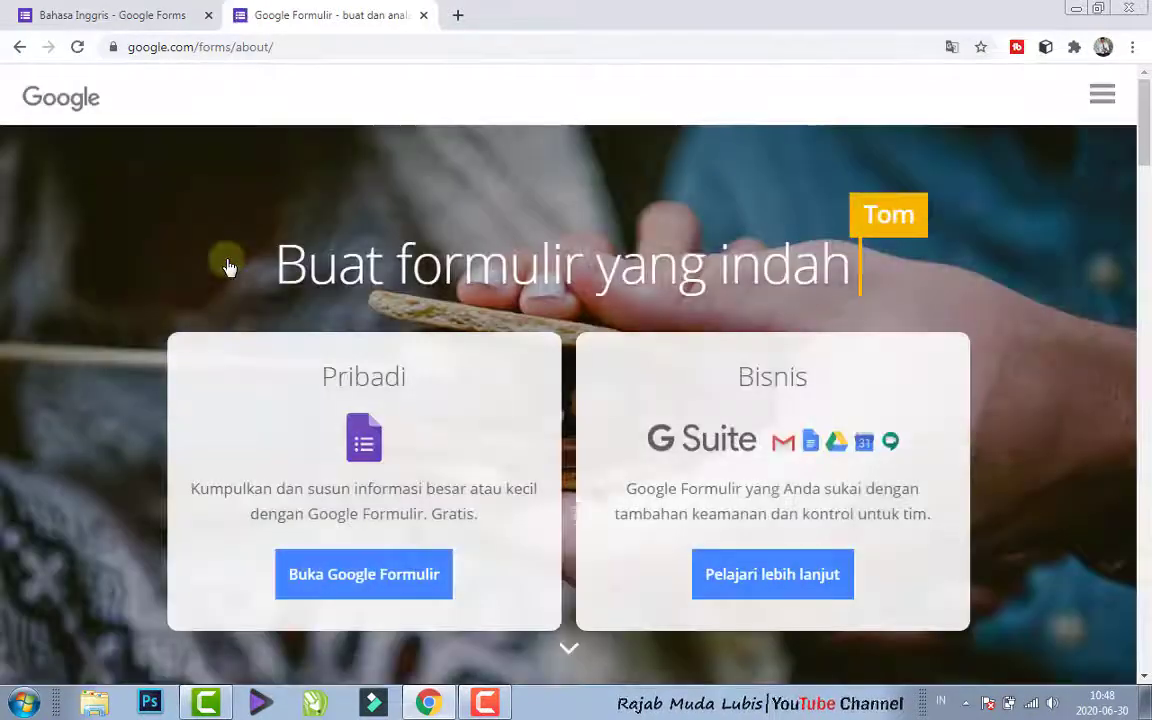
left_click(349, 580)
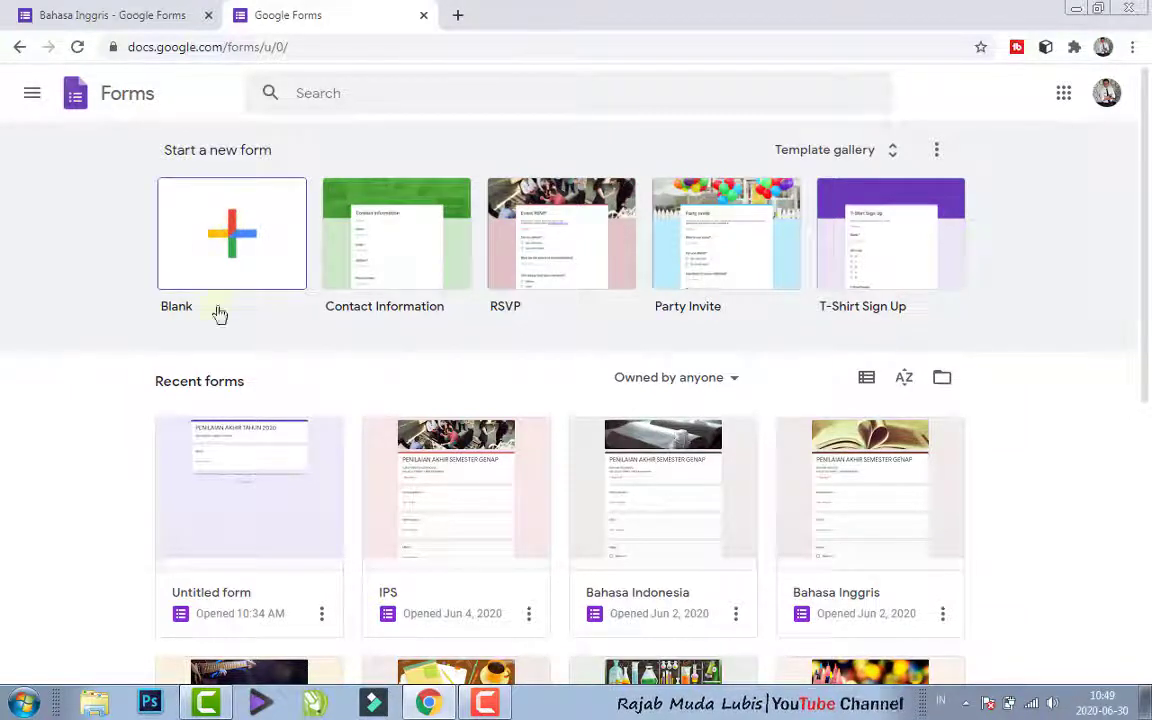
left_click(233, 241)
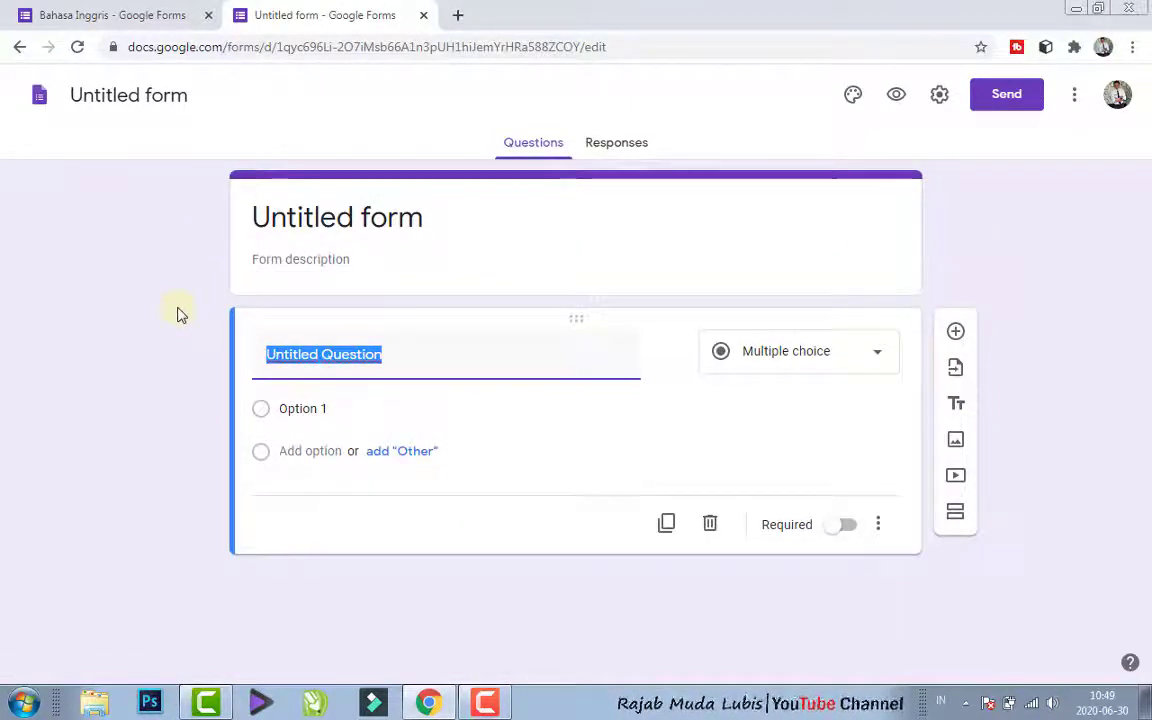
- Set the form title to "ULANGAN AKHIR TAHUN 2020"
left_click(288, 218)
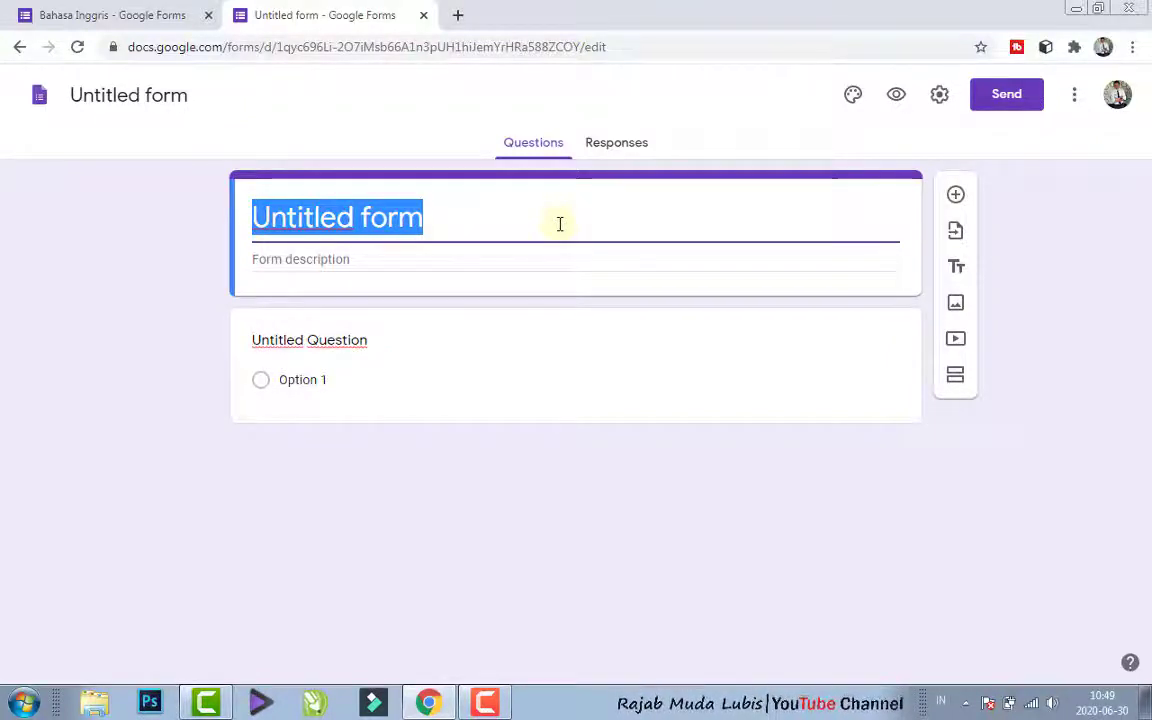
type("U")
key("BackSpace")
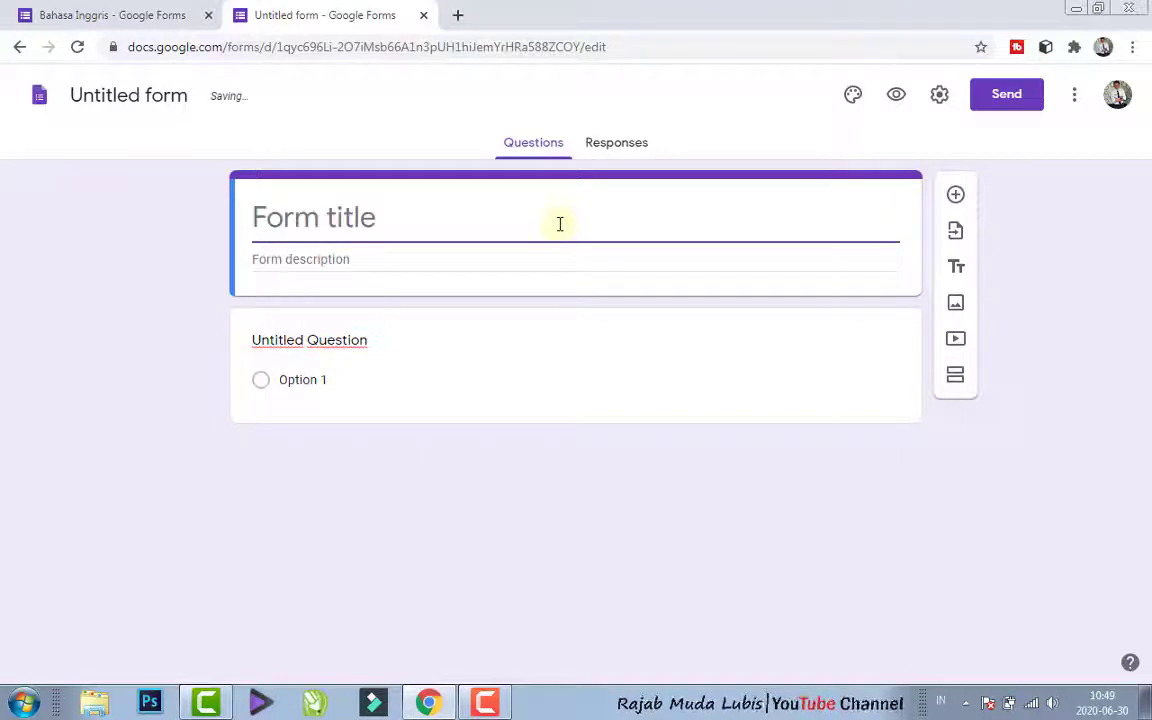
type("ULANGAN ")
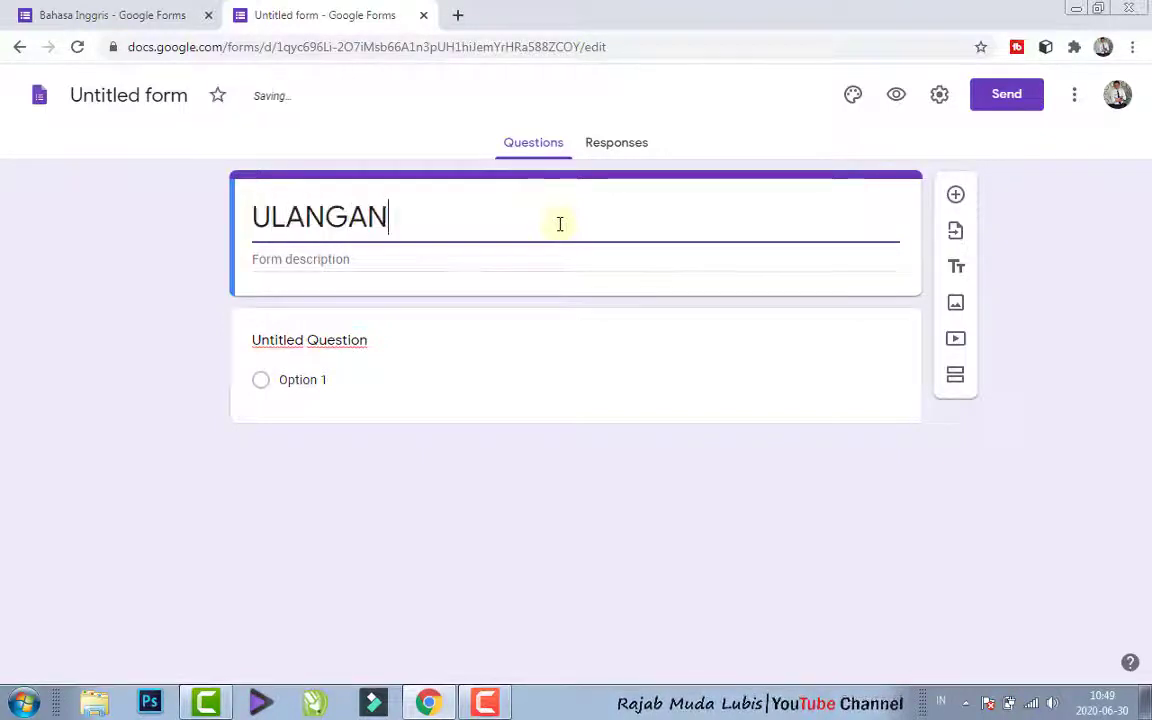
type("AKHI")
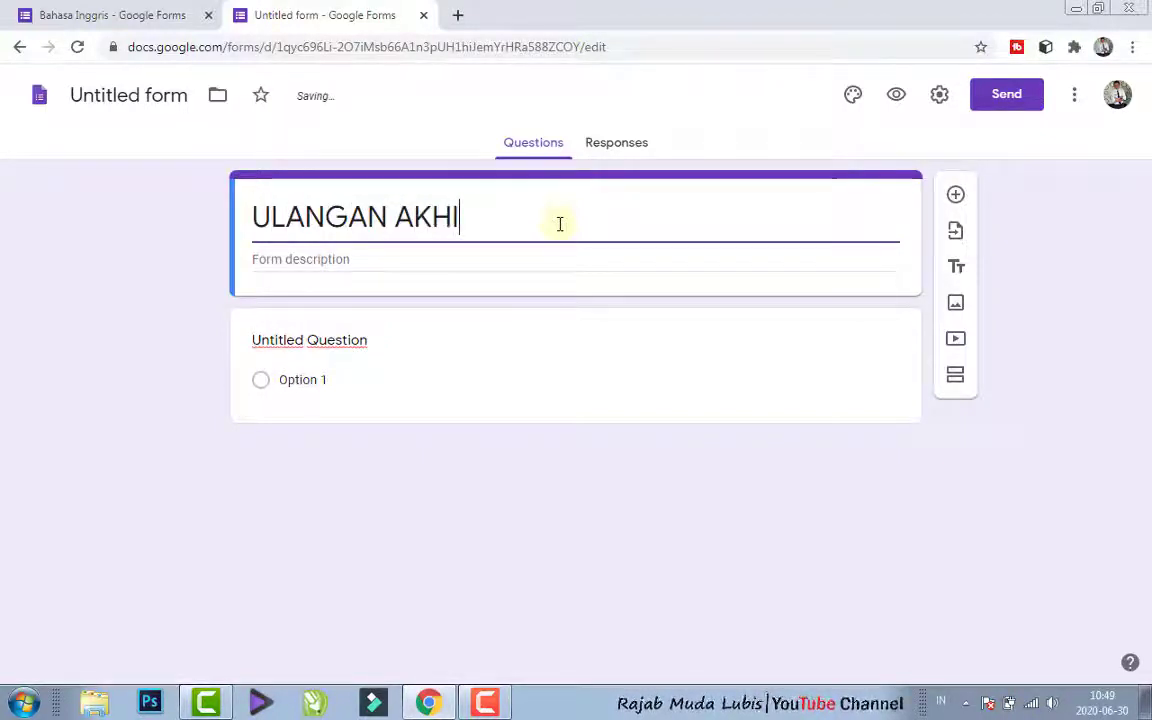
type("T TAHUN")
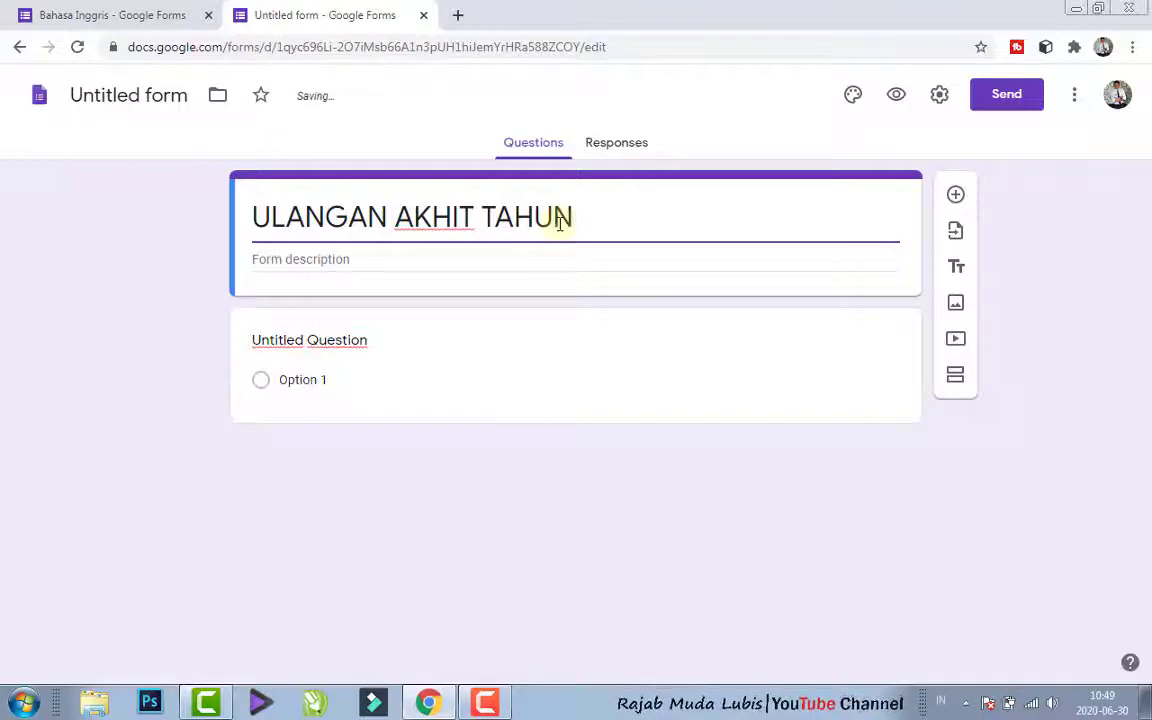
type(" 2020")
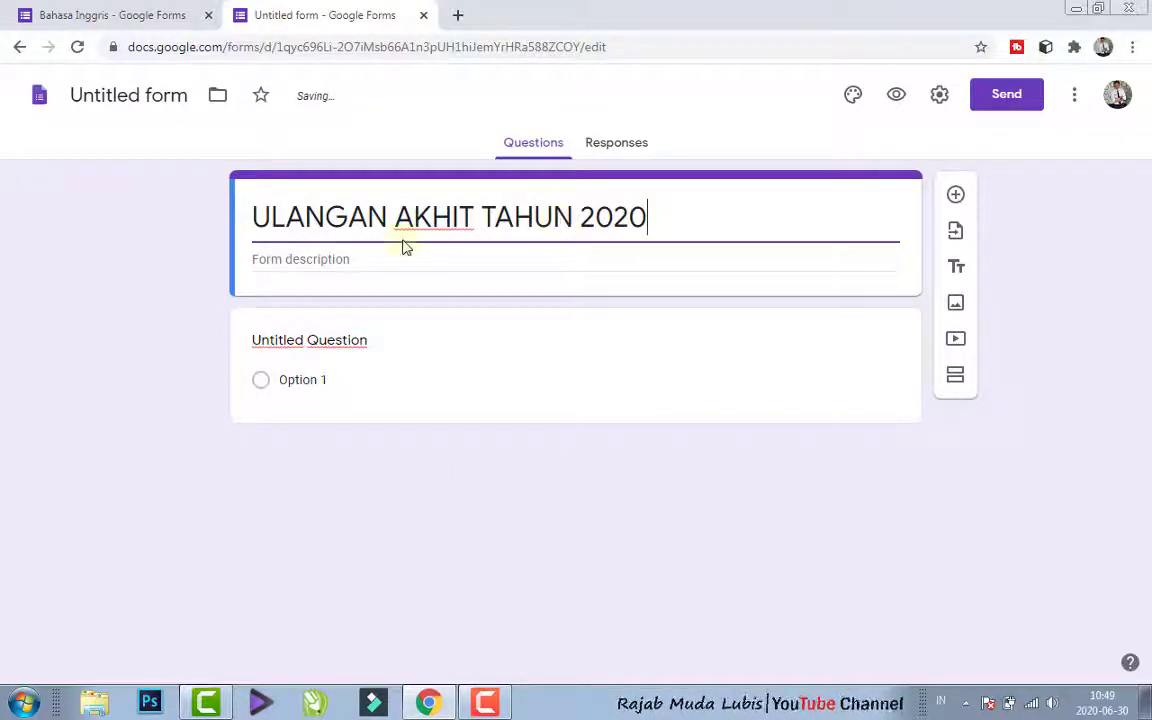
left_click(477, 214)
key("BackSpace")
type("R")
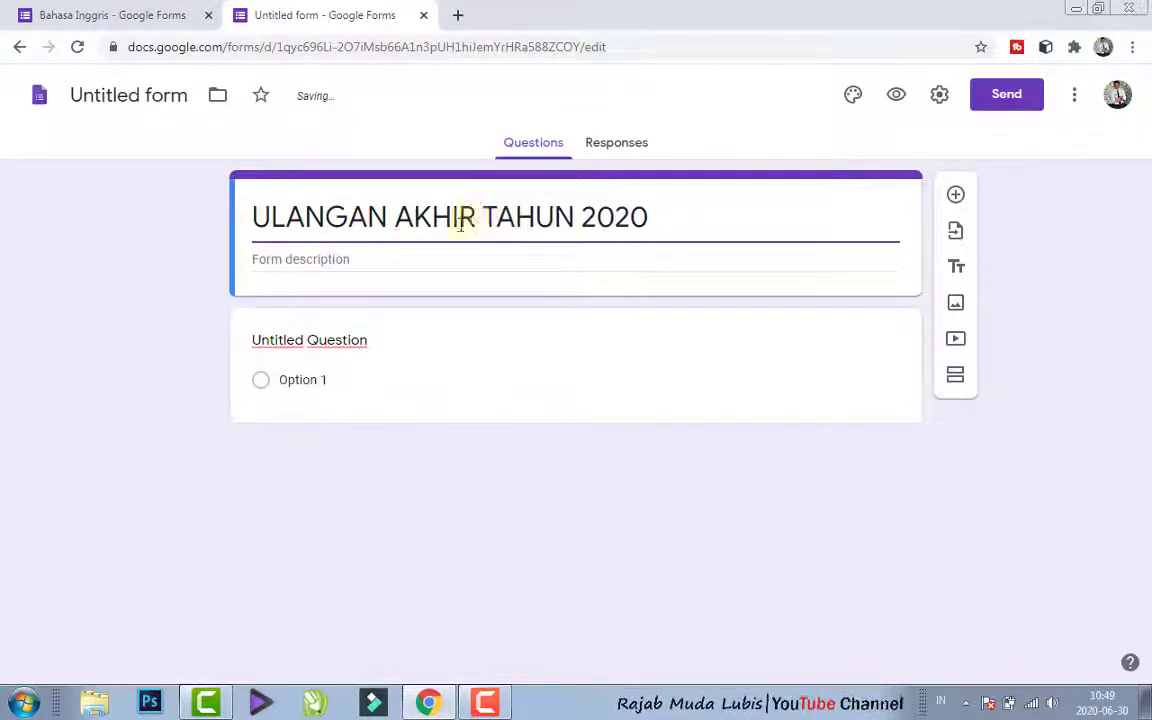
- Enter "SMP NEGERI 1 MUARA PAWAN" as the form description
left_click(380, 259)
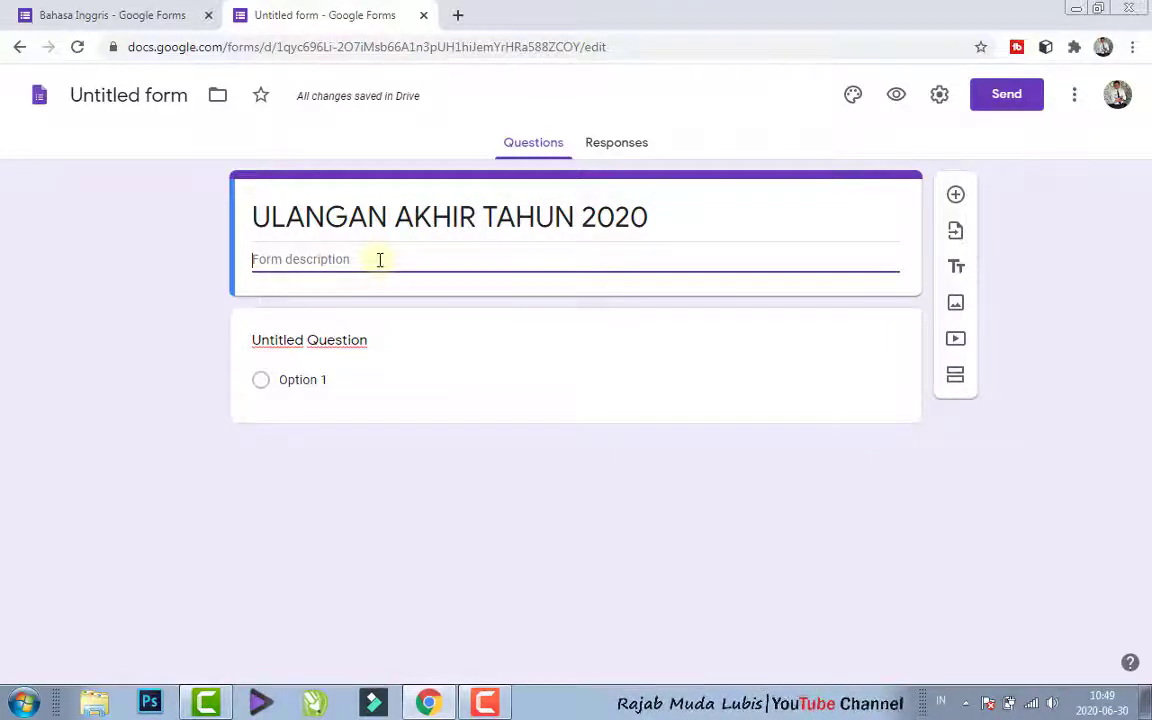
type("SM")
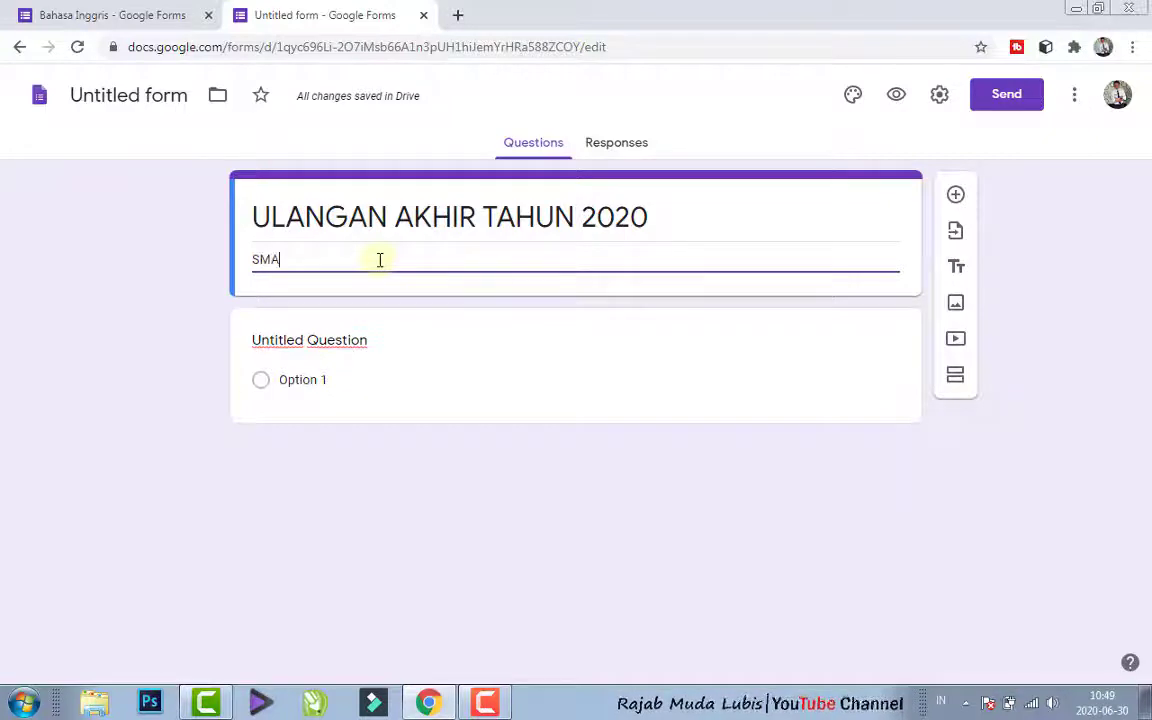
type("P NEGE")
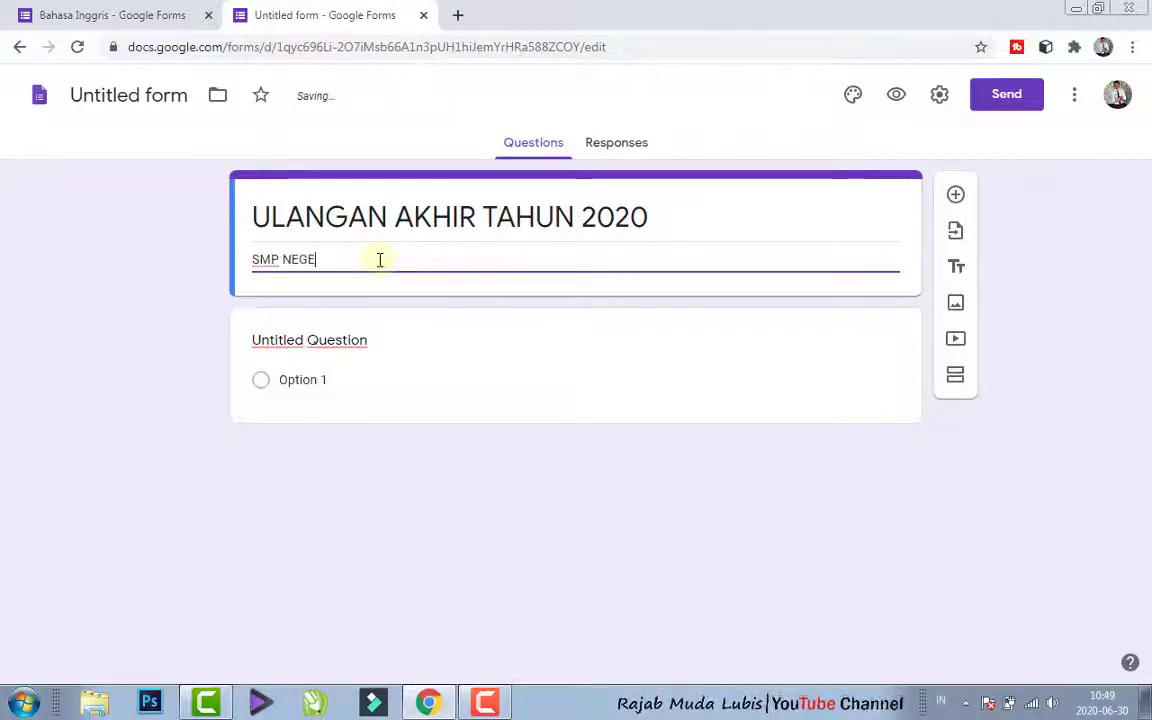
type("RI 1 MUAR")
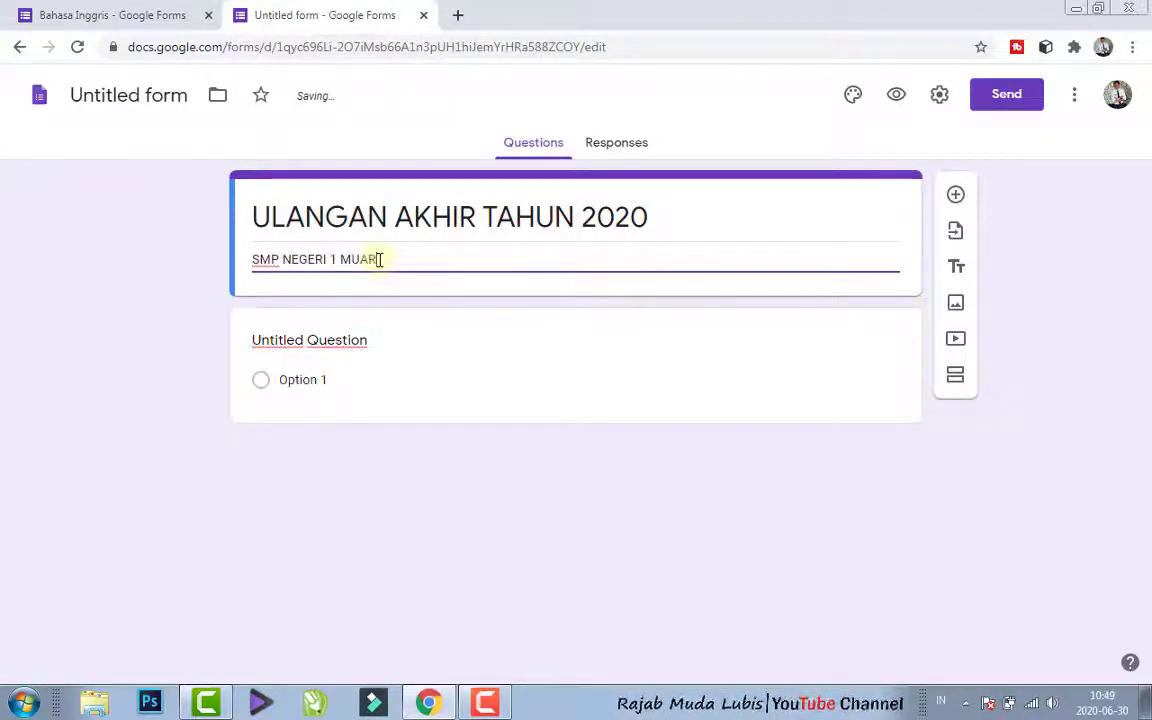
type("A PAWAN")
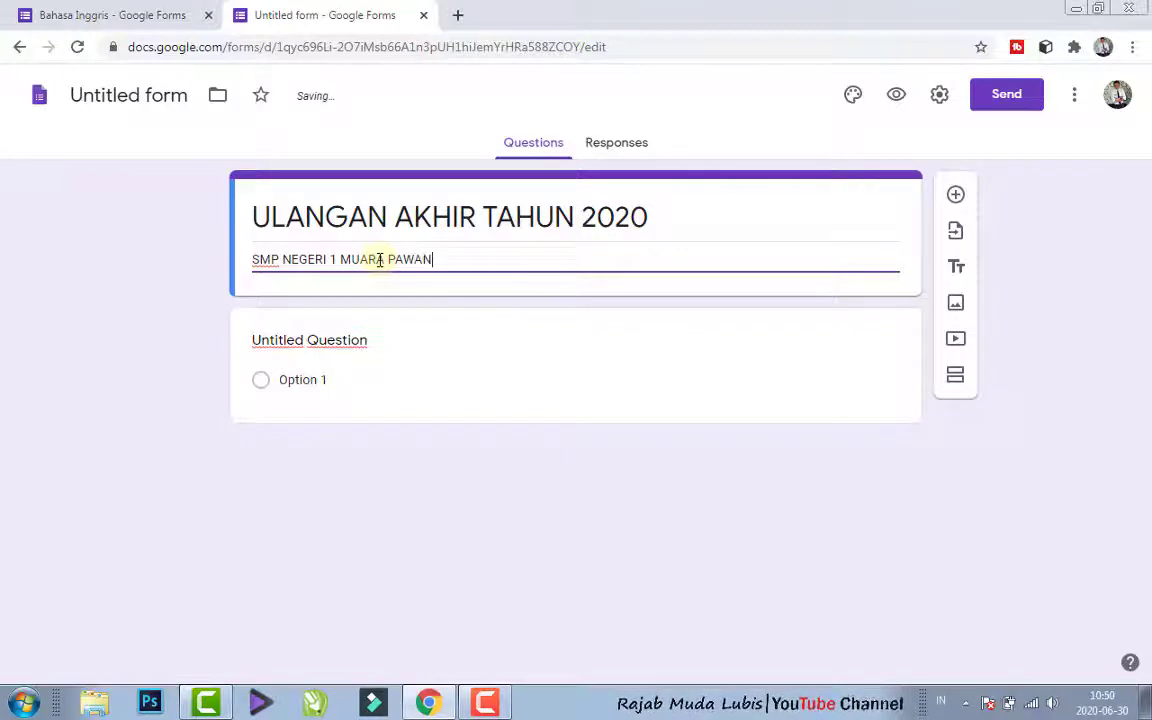
- Turn the untitled question into a required short-answer question titled "Nama"
left_click(287, 343)
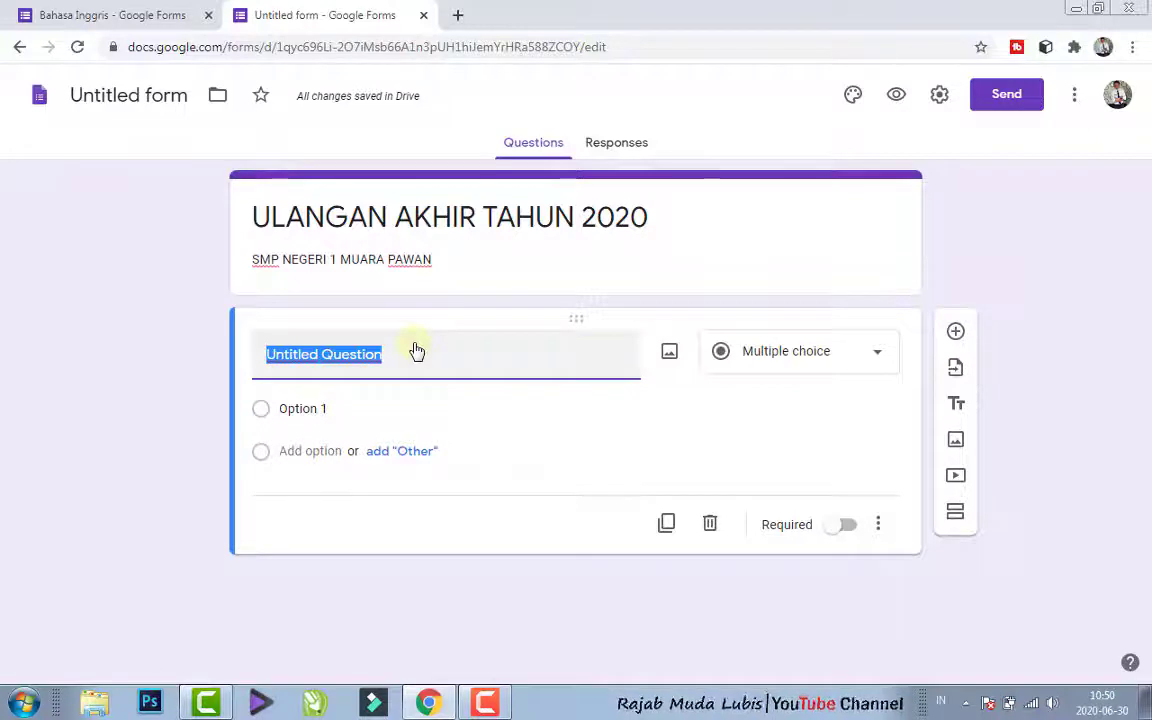
type("Nama")
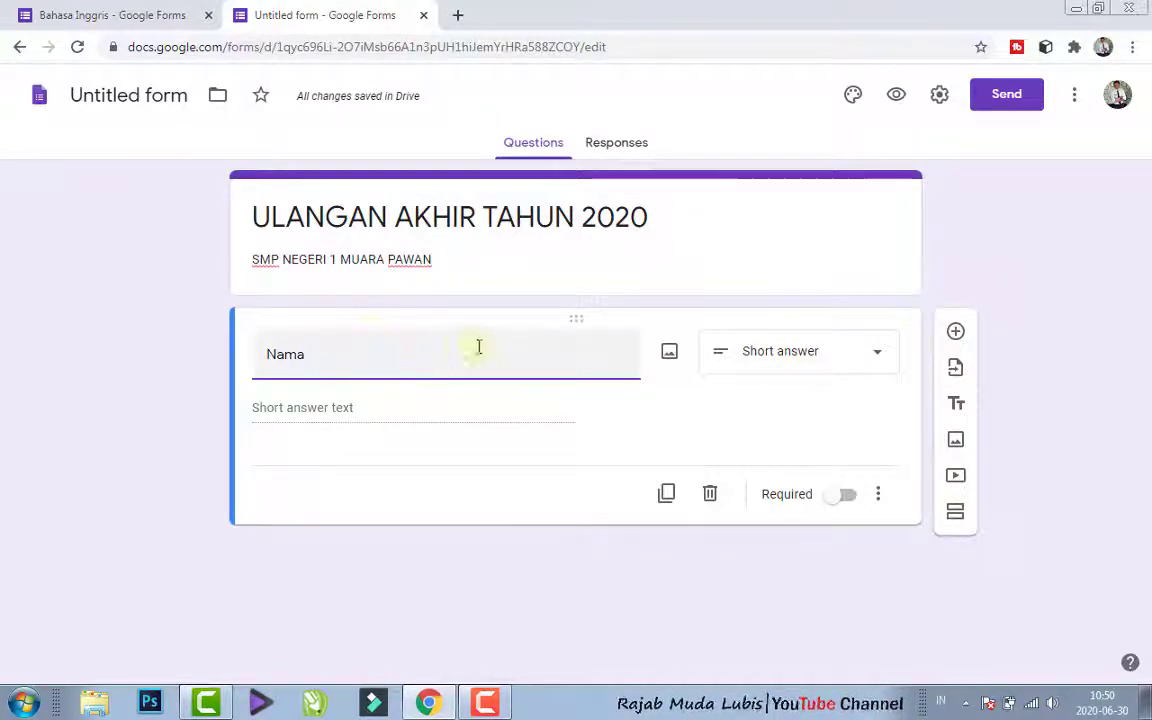
left_click(872, 360)
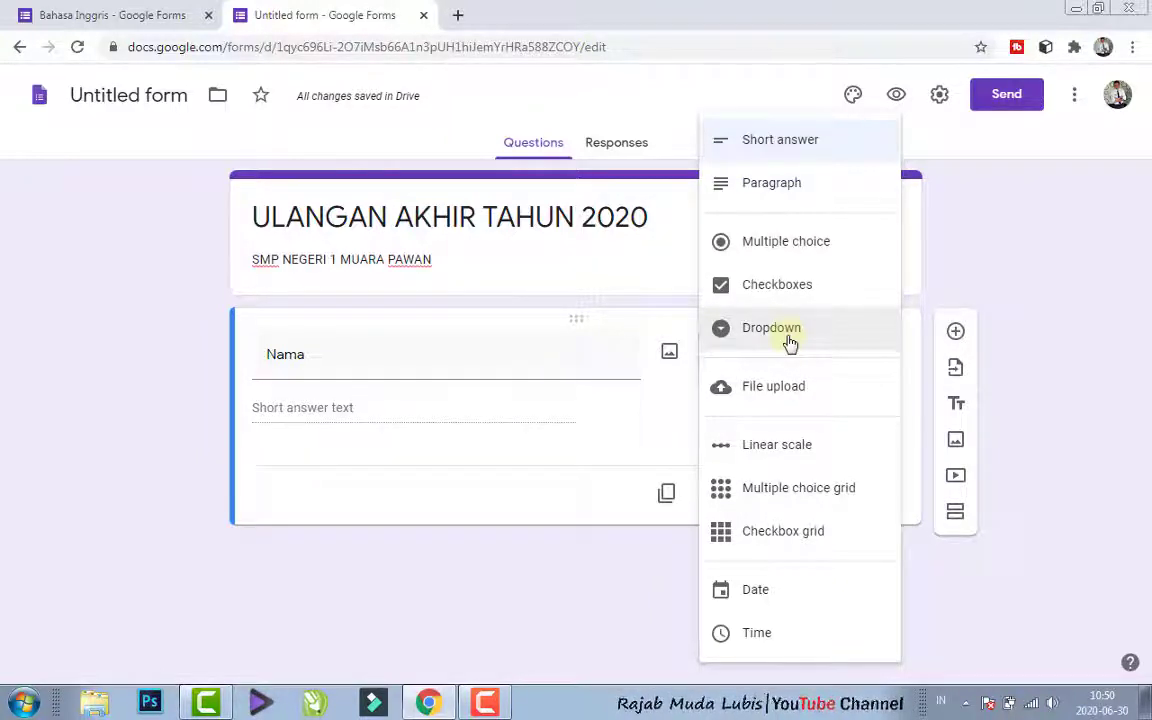
left_click(792, 142)
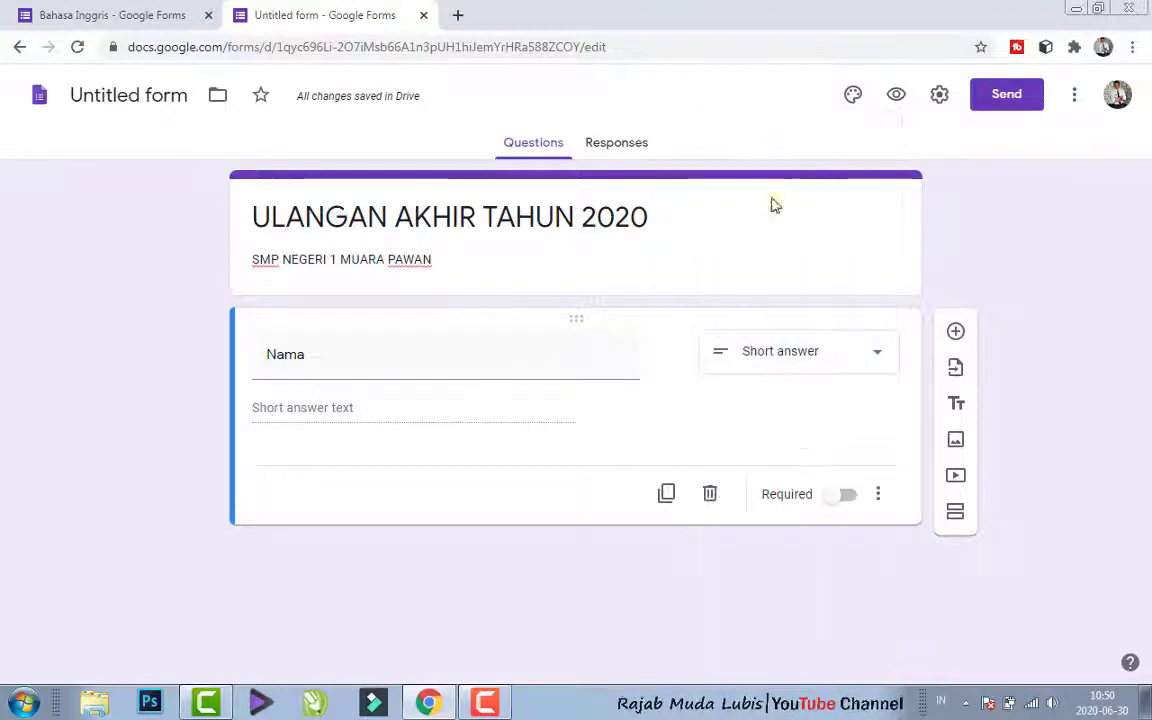
left_click(836, 500)
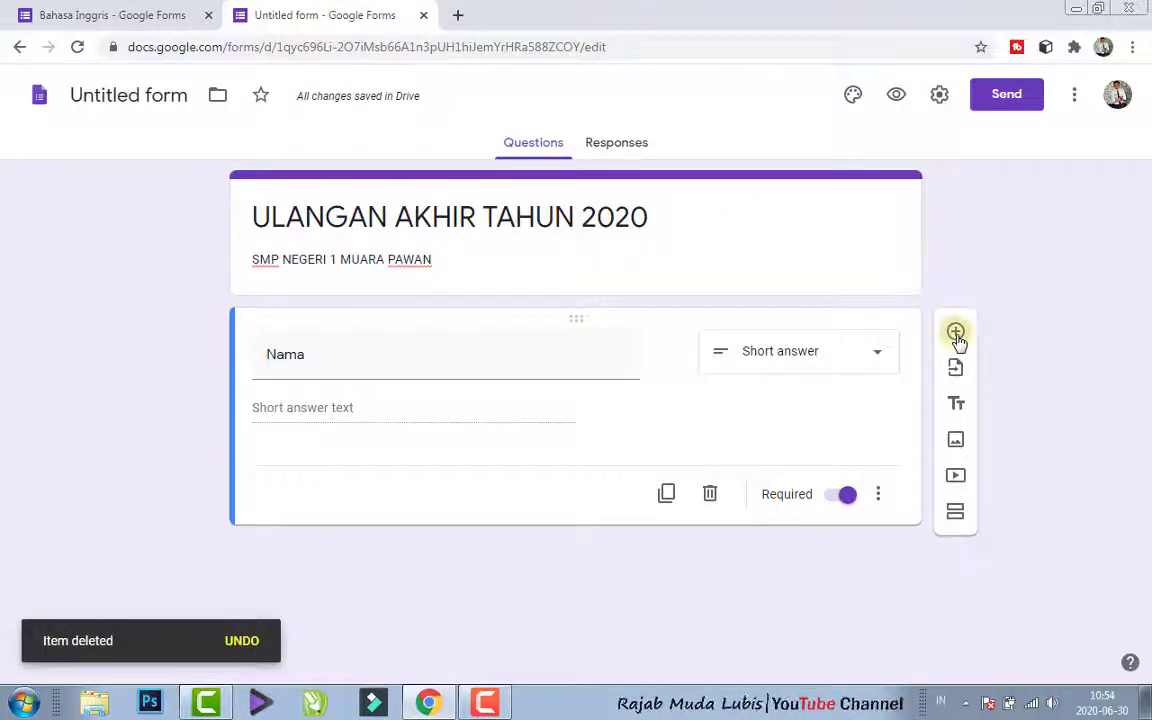
- Add a required short-answer question titled "NISN" below Nama, without response validation
left_click(957, 339)
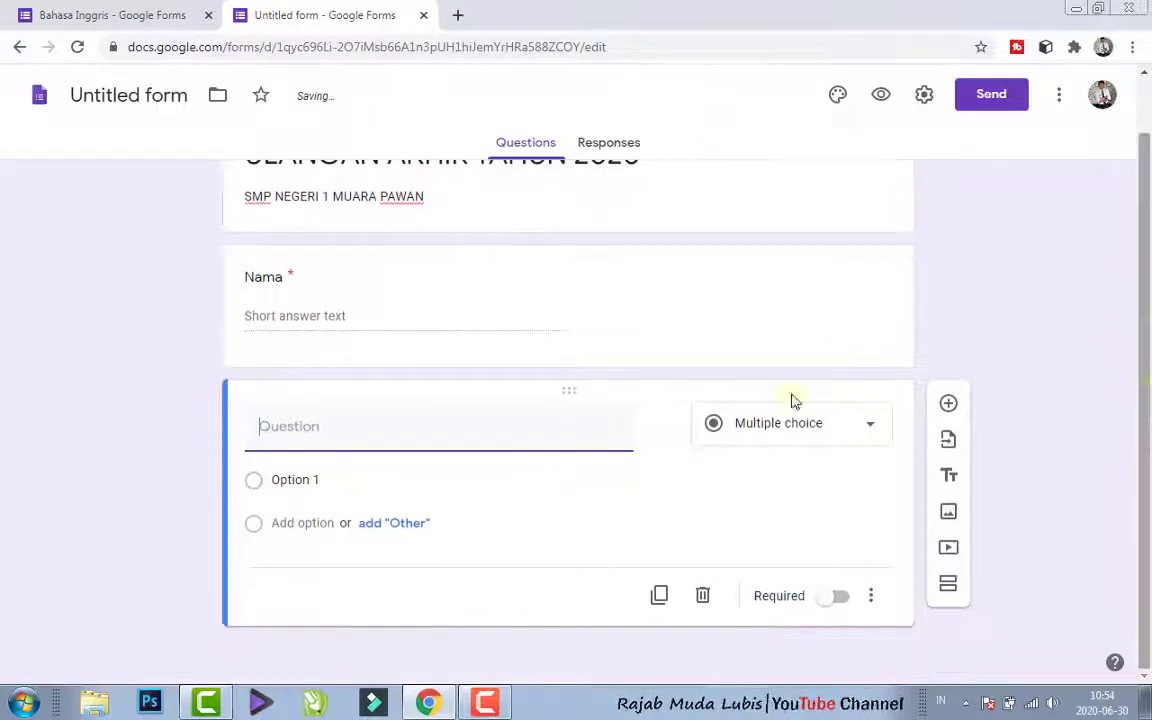
type("NISN")
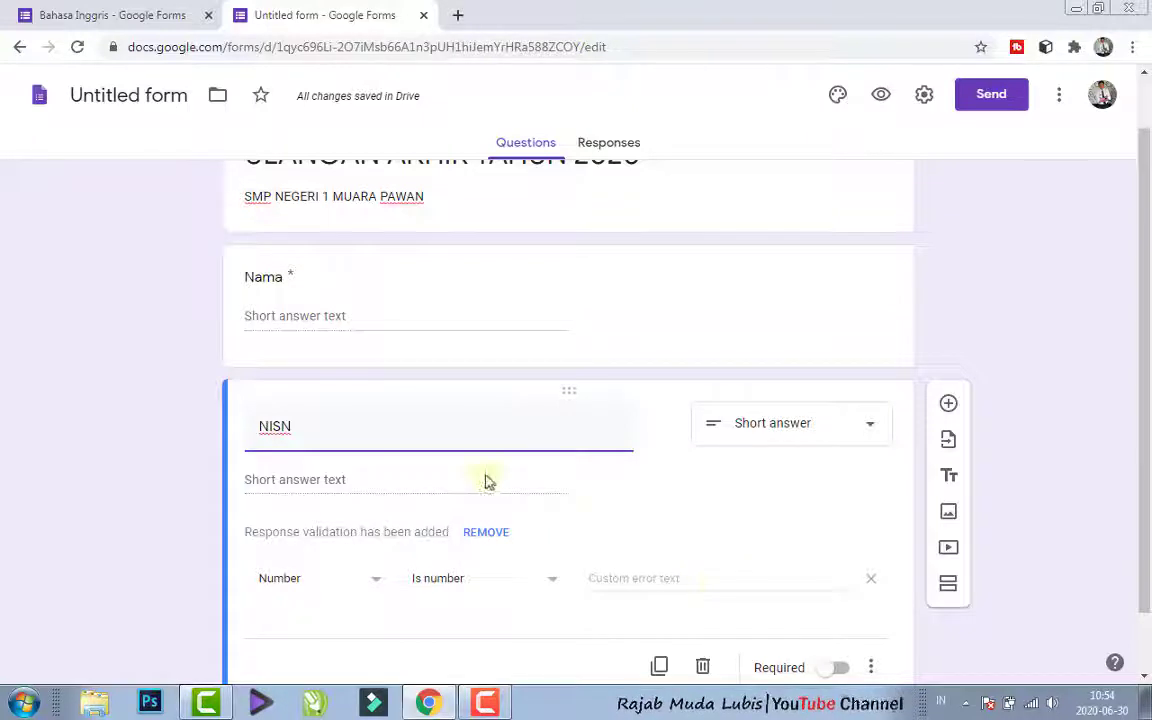
left_click(872, 587)
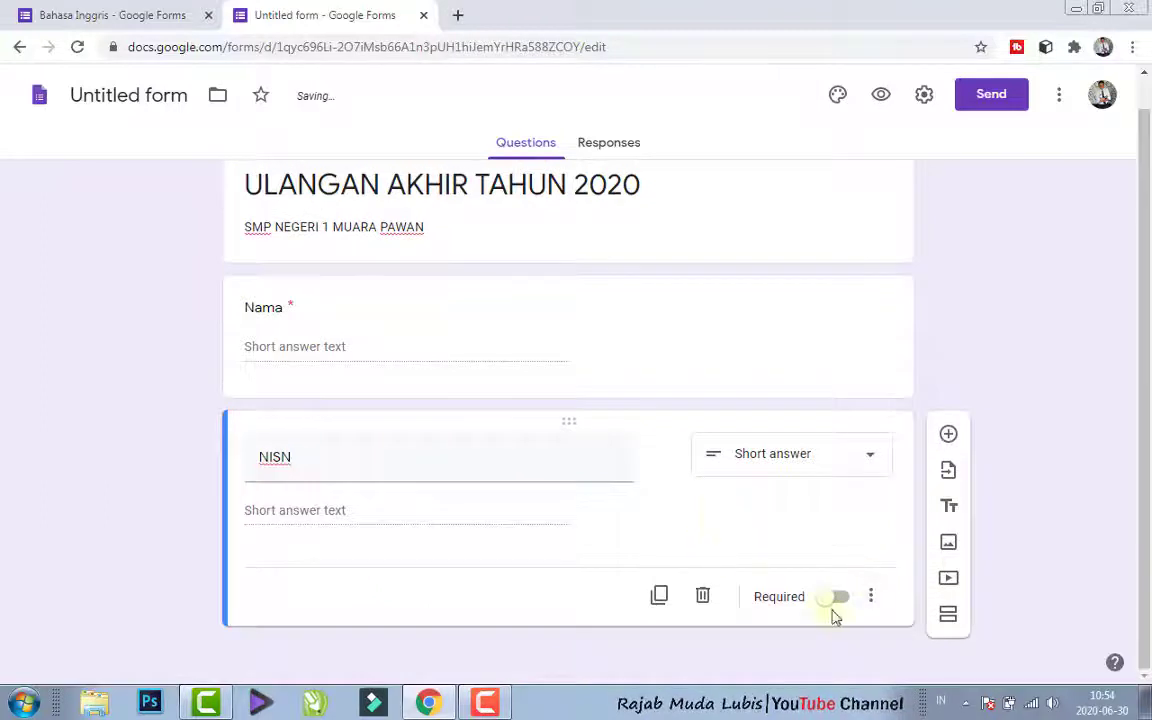
left_click(835, 597)
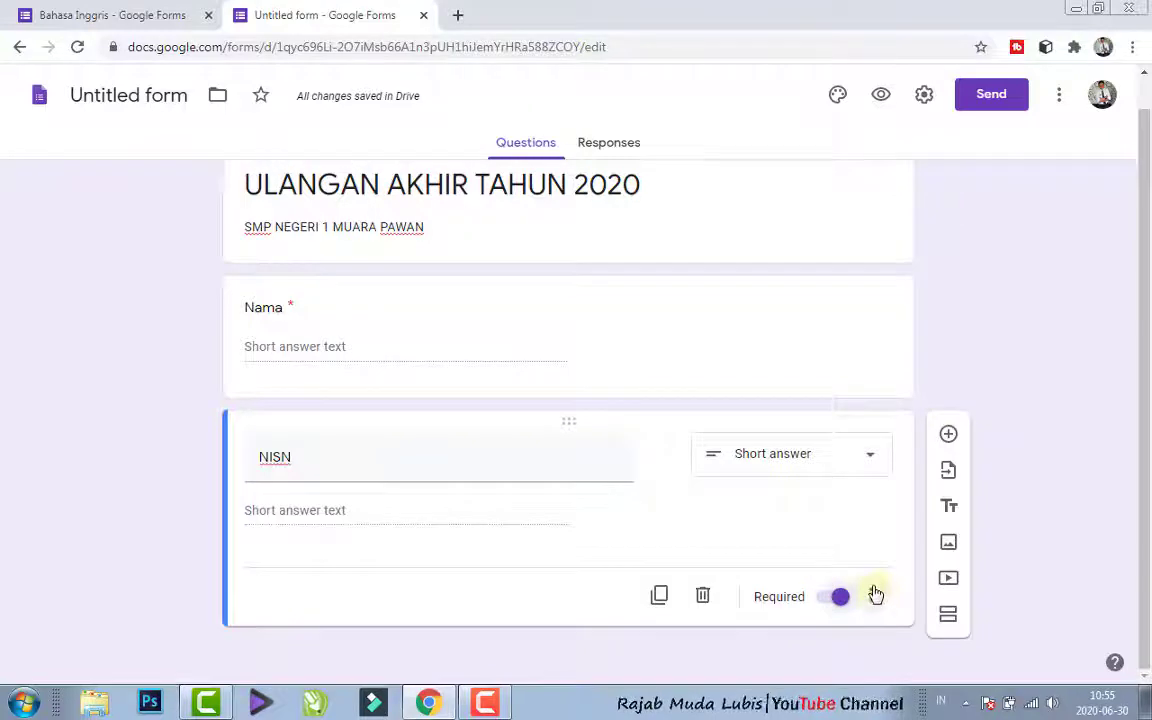
- Add a third question titled "Kelas" below NISN, using the Multiple choice type
left_click(948, 435)
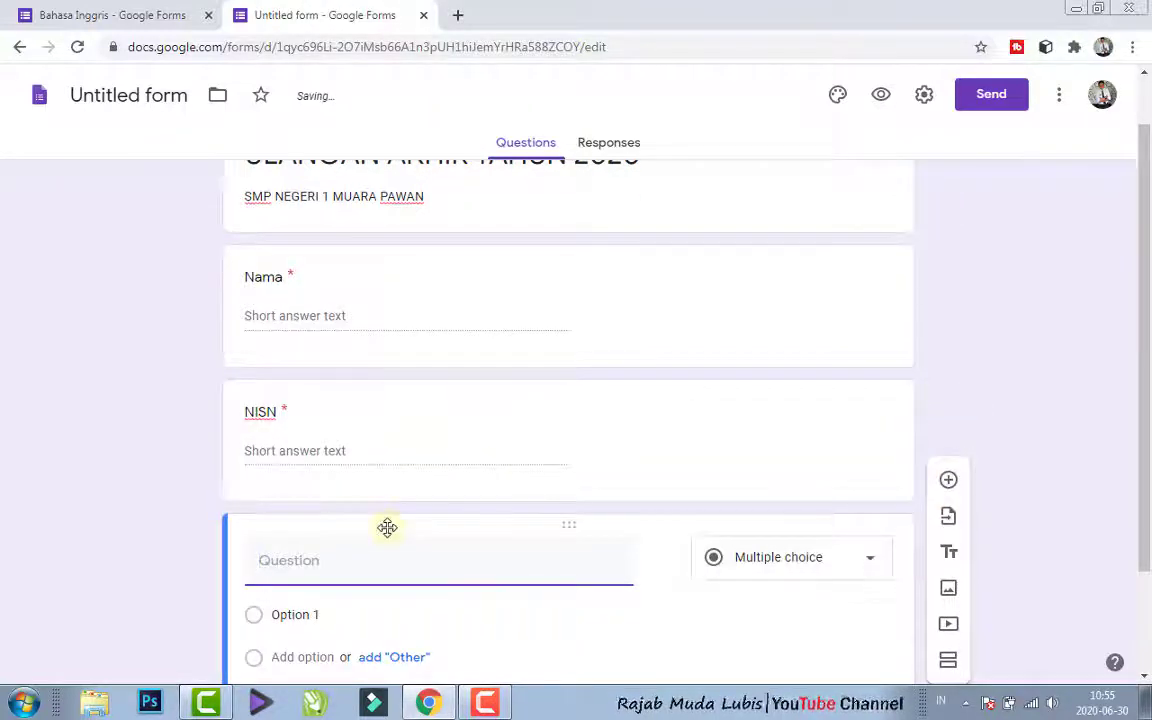
type("Kelas")
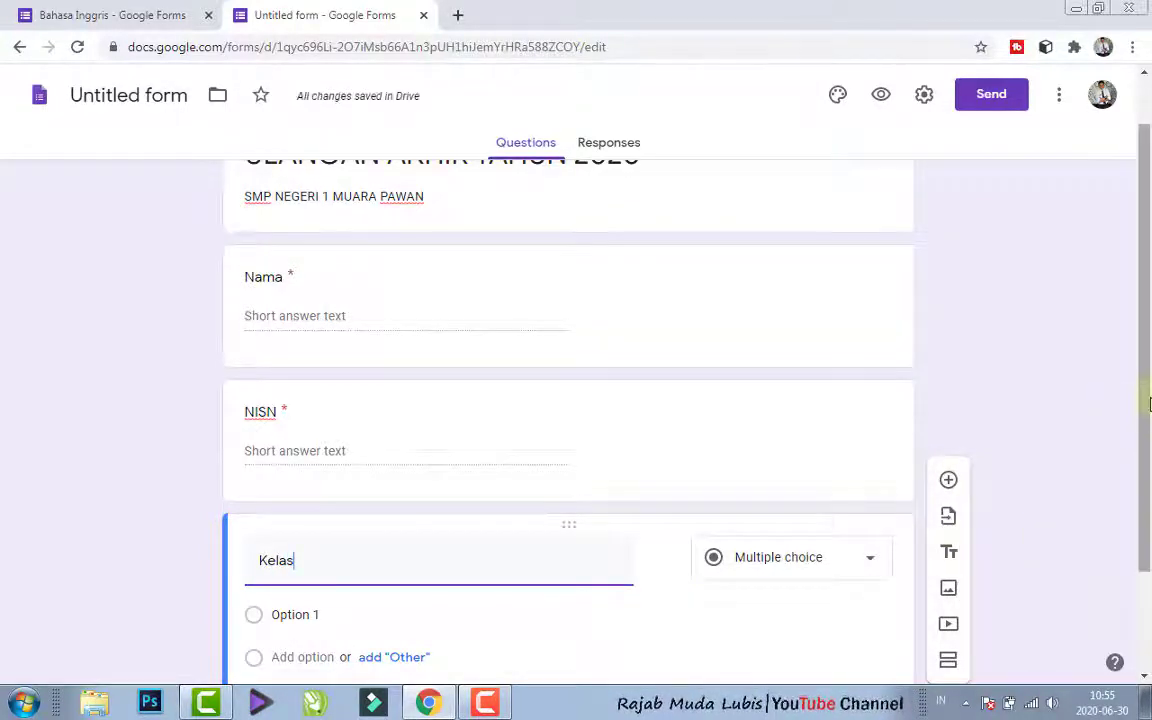
scroll(858, 530, "down", 2)
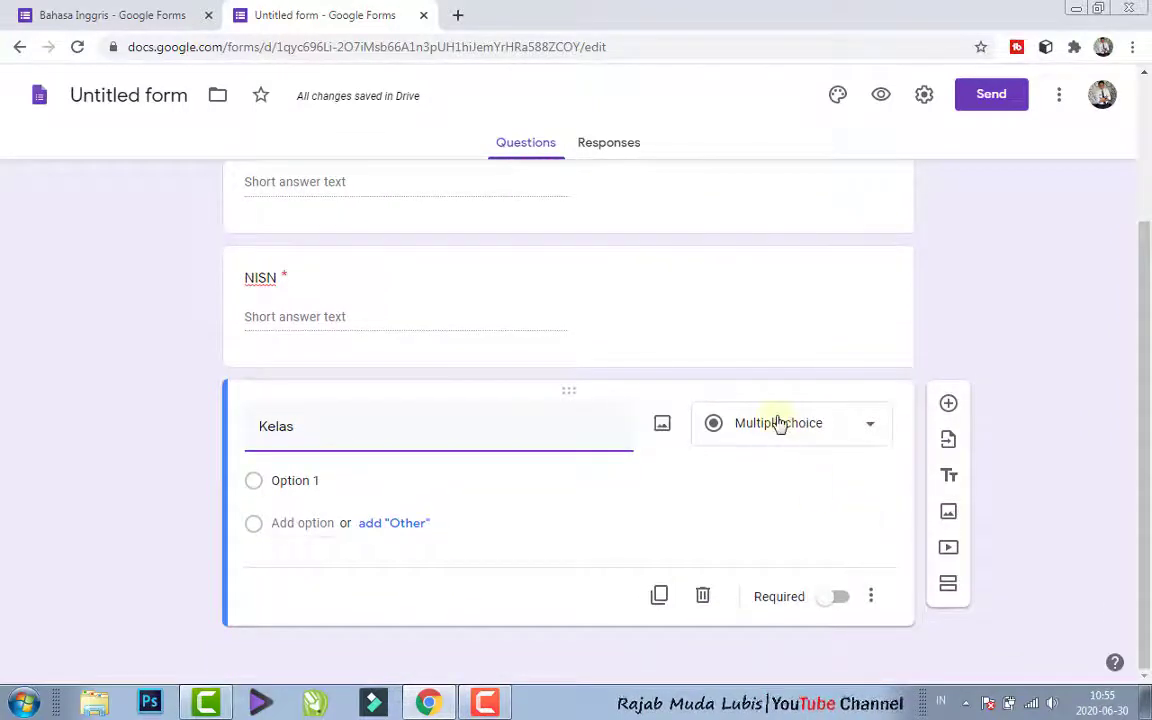
left_click(776, 422)
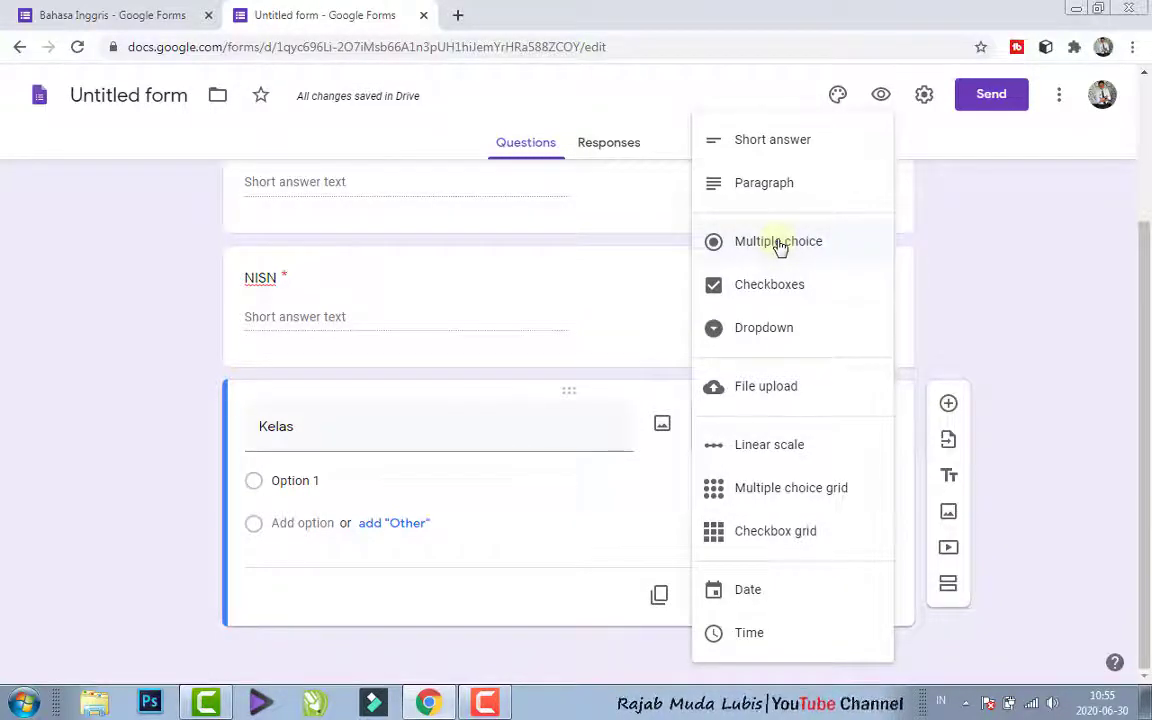
left_click(779, 246)
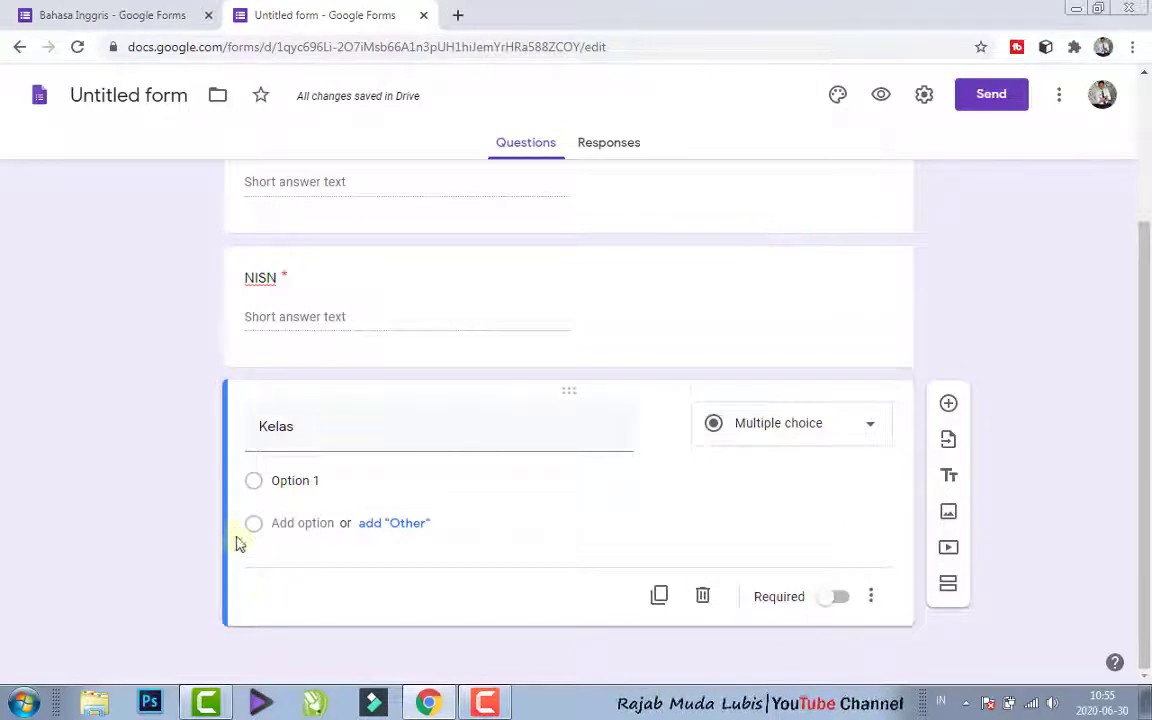
- Label the first answer option of the Kelas question "Kelas VII"
left_click(284, 480)
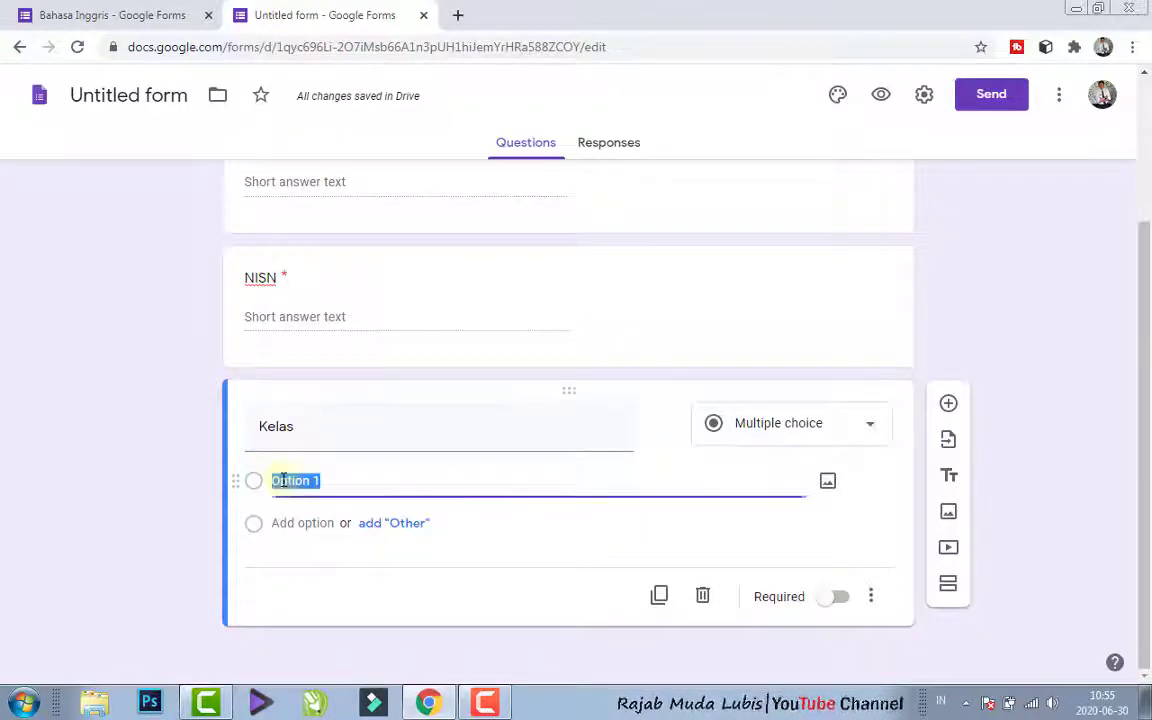
type("Kelas ")
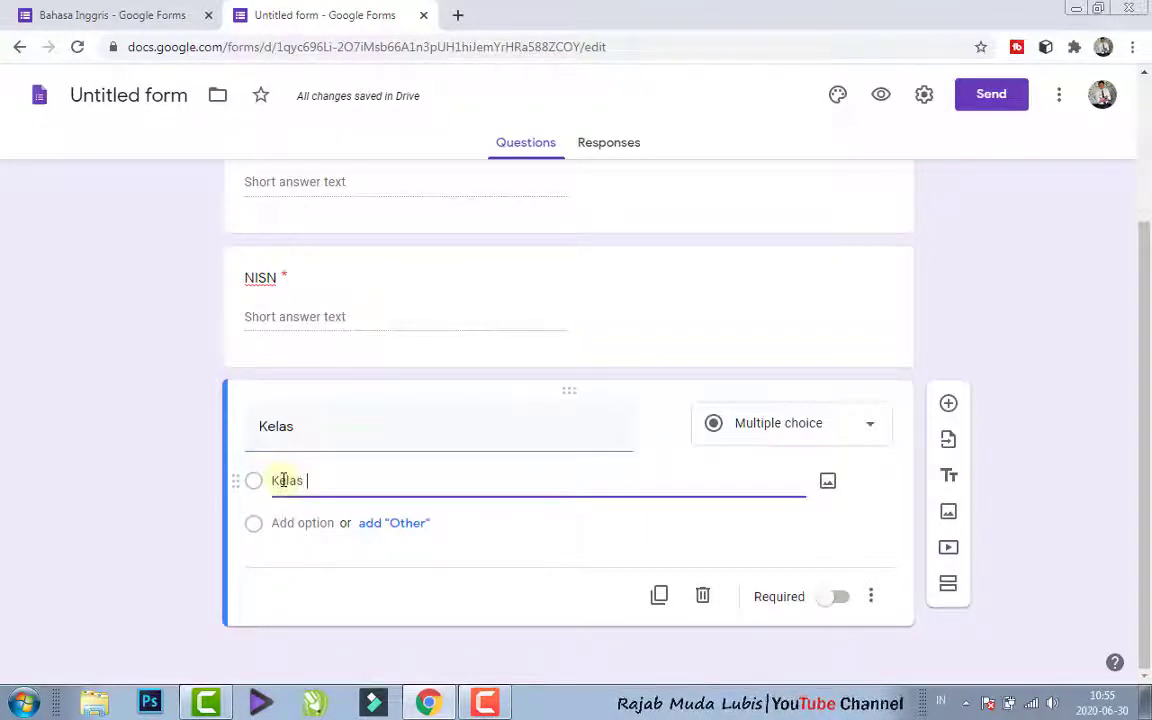
type("VII")
- Add two more answer options to the Kelas question: "Kelas VIII" and "Kelas IX"
left_click(302, 525)
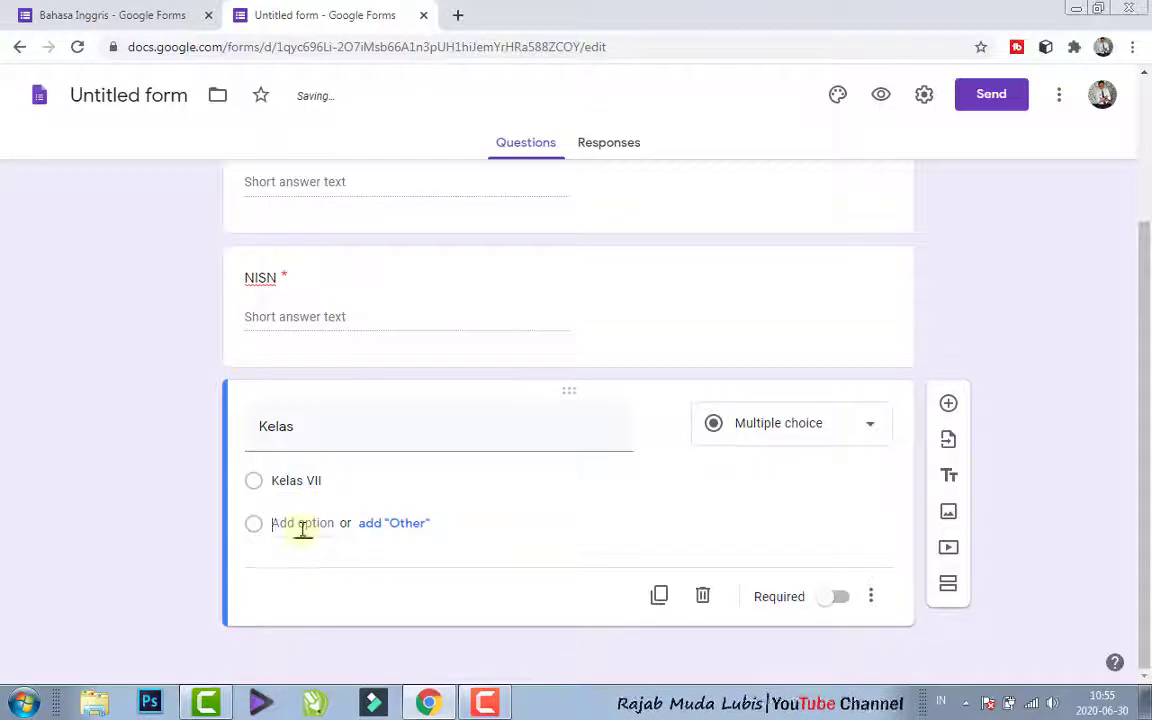
type("Kelas ")
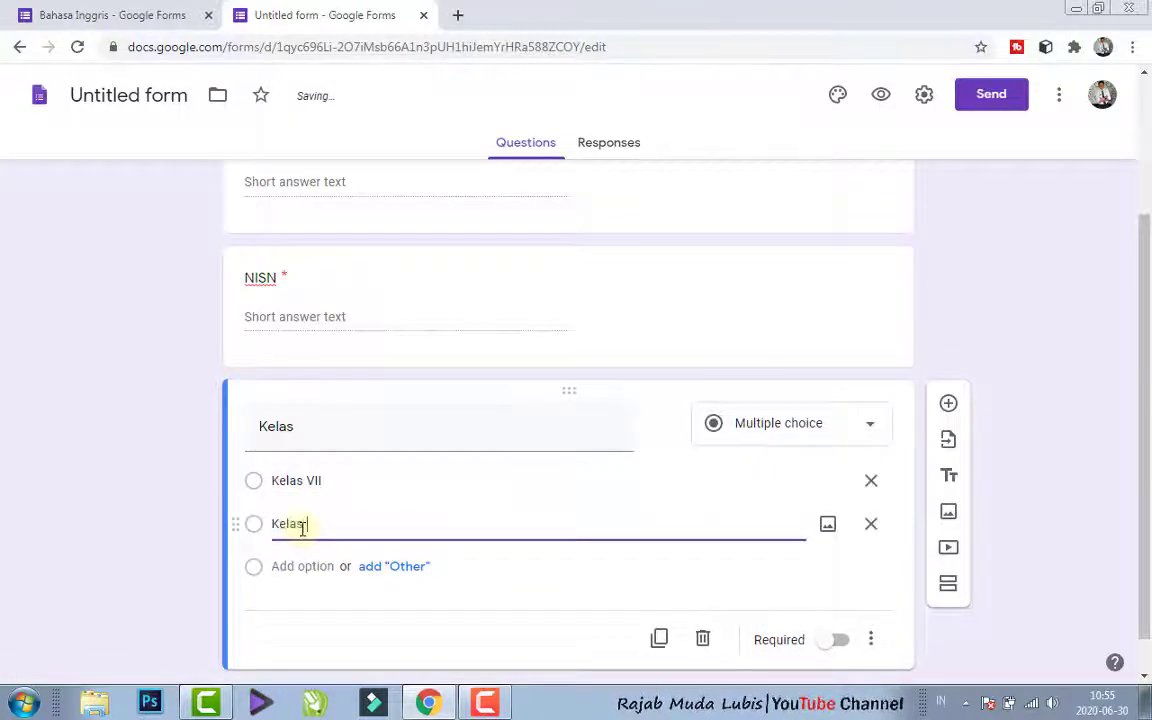
type("VIII")
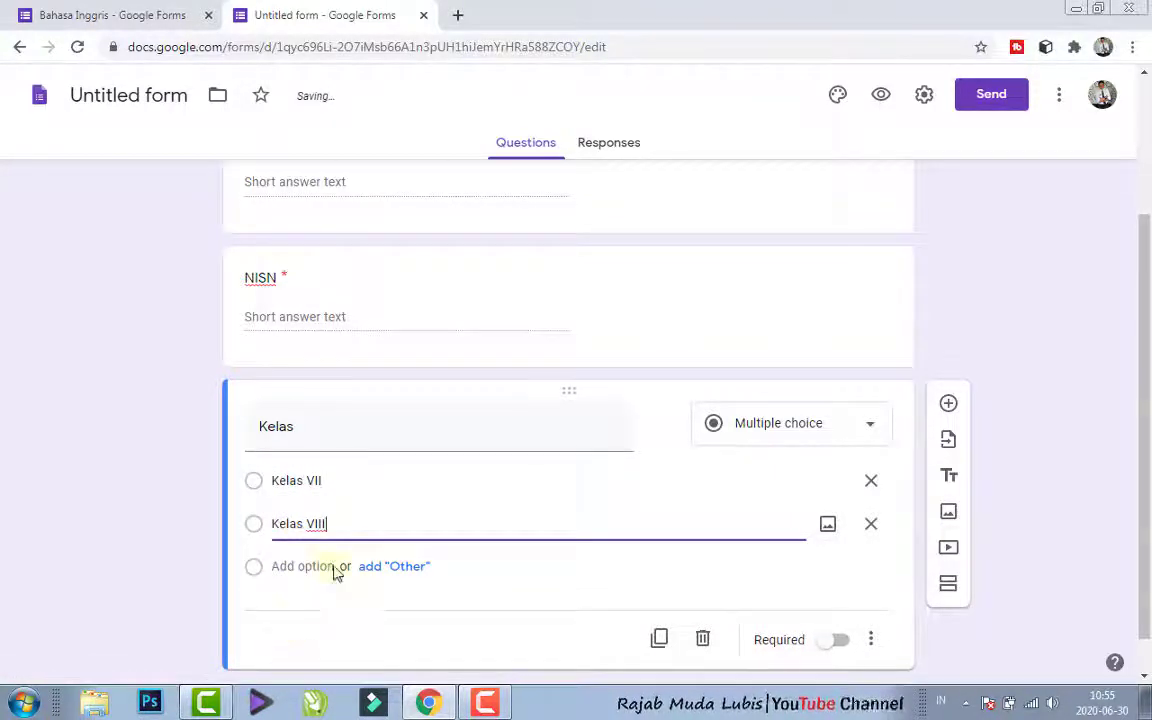
left_click(319, 566)
type("Kelas IX")
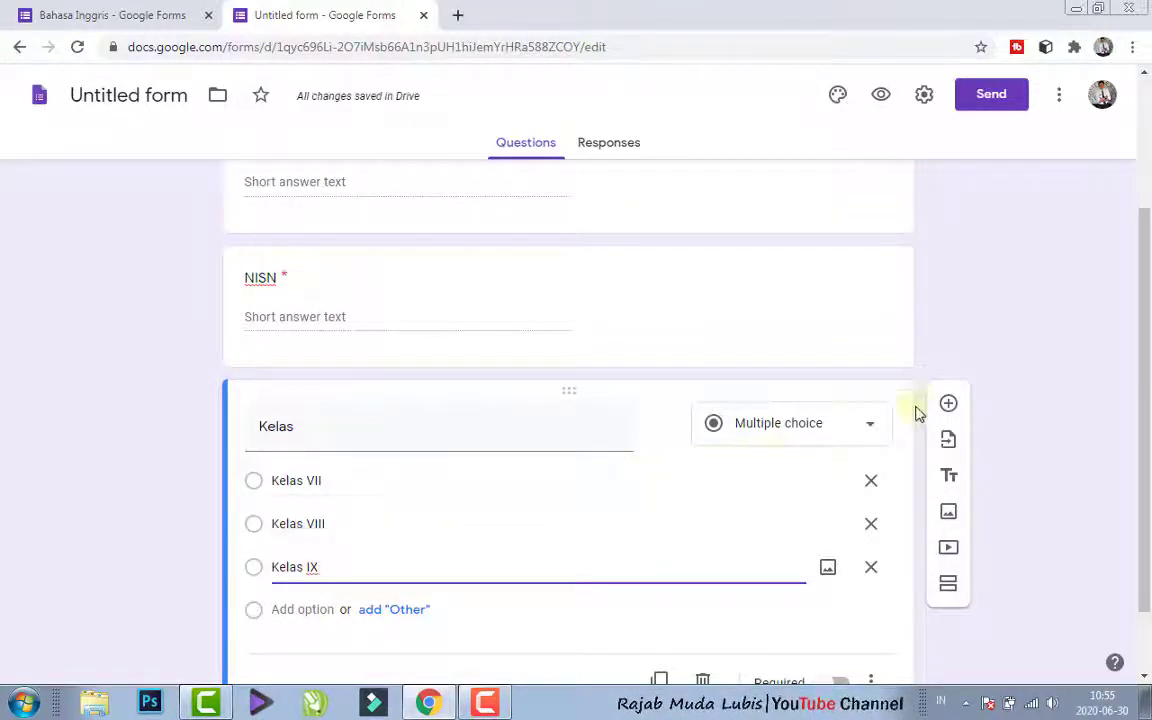
- Make the Kelas question required, leaving its type as Multiple choice
left_click_drag(1144, 411, 1148, 487)
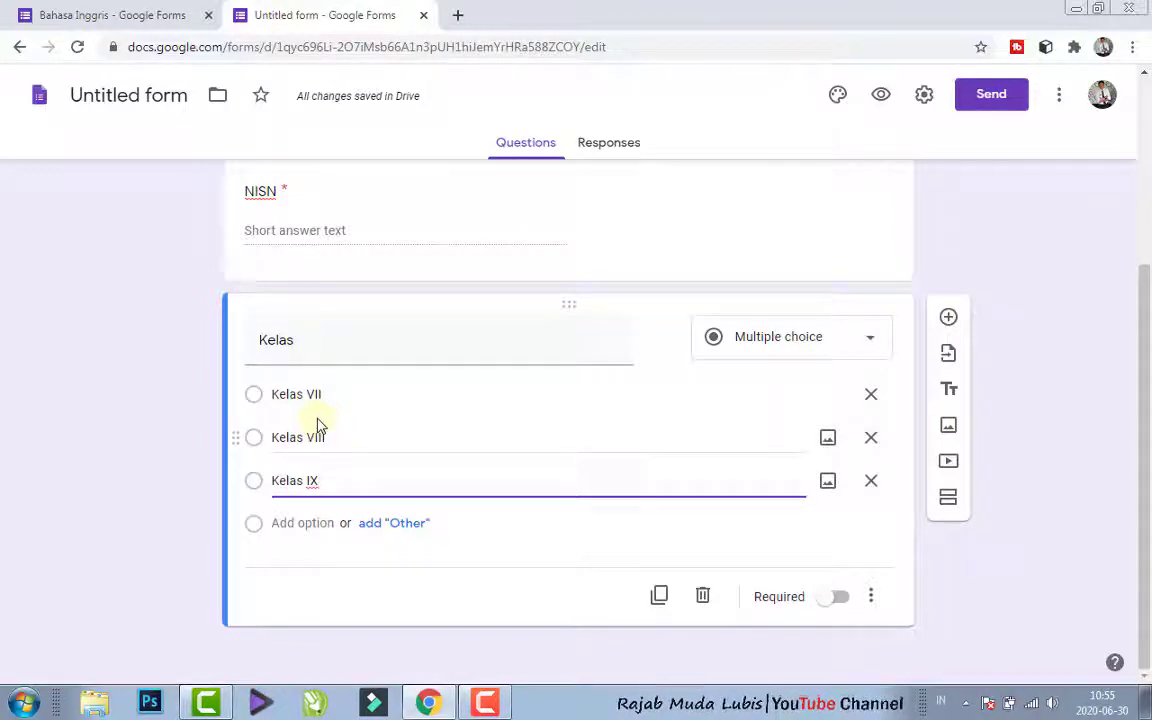
left_click(746, 334)
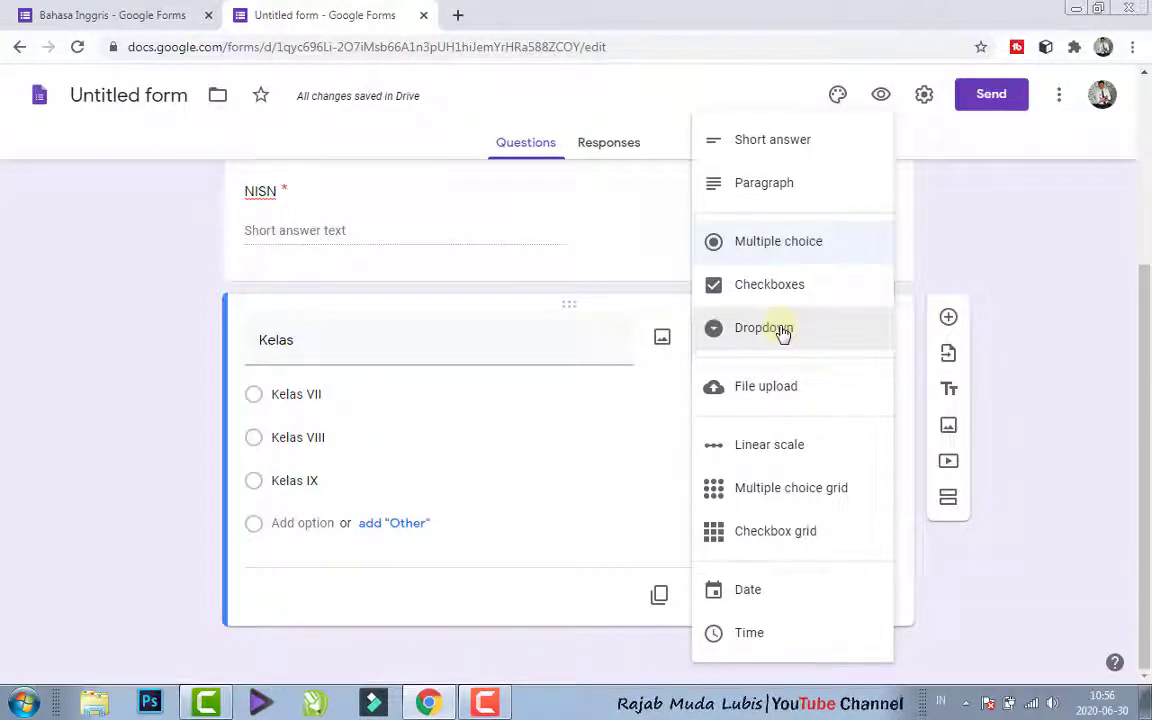
left_click(607, 393)
left_click(383, 442)
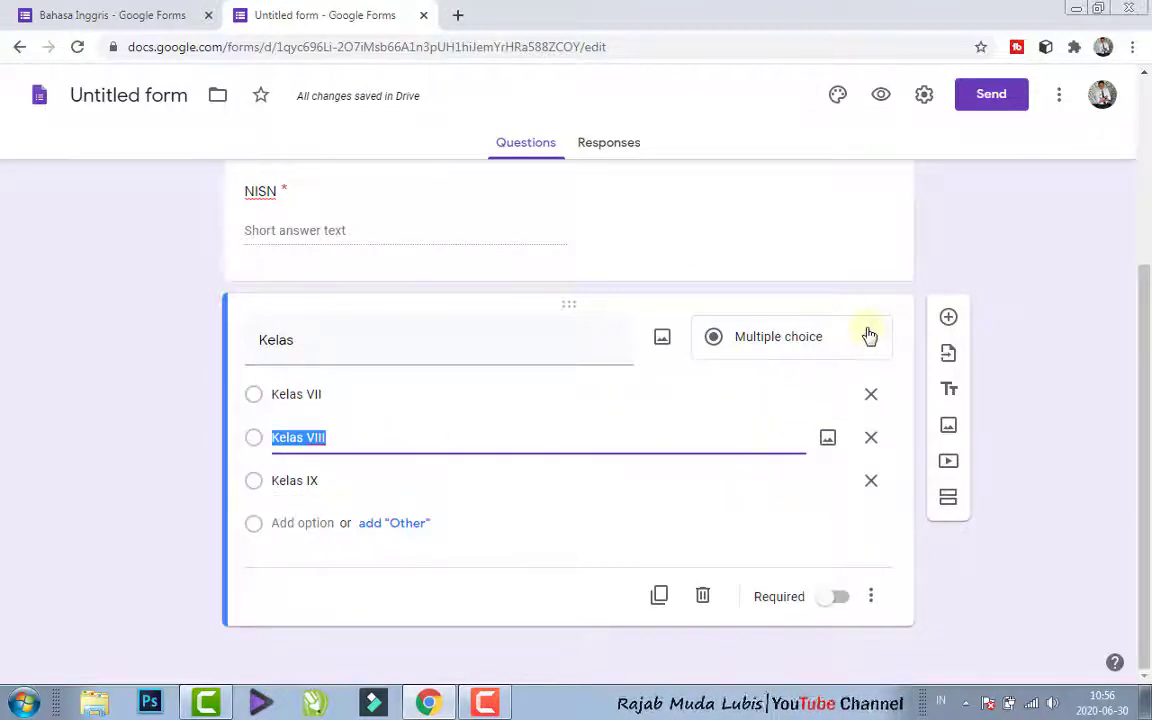
left_click(829, 604)
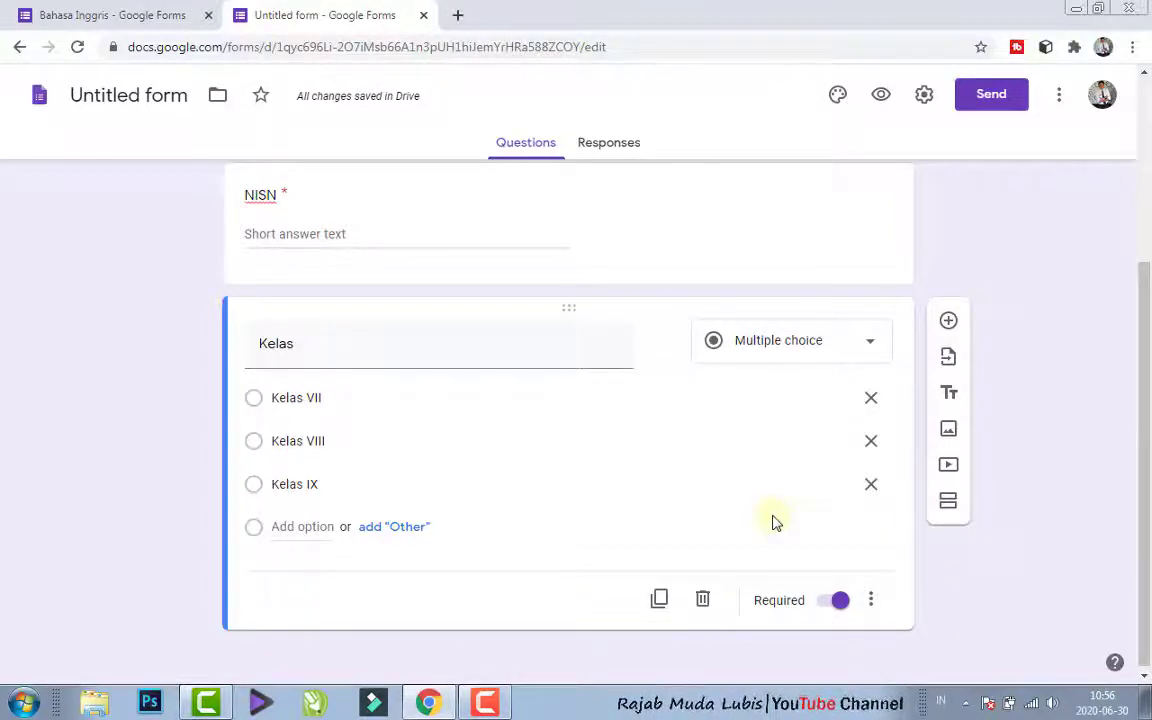
- Add a new section to the form after the Kelas question
left_click_drag(1145, 296, 1148, 370)
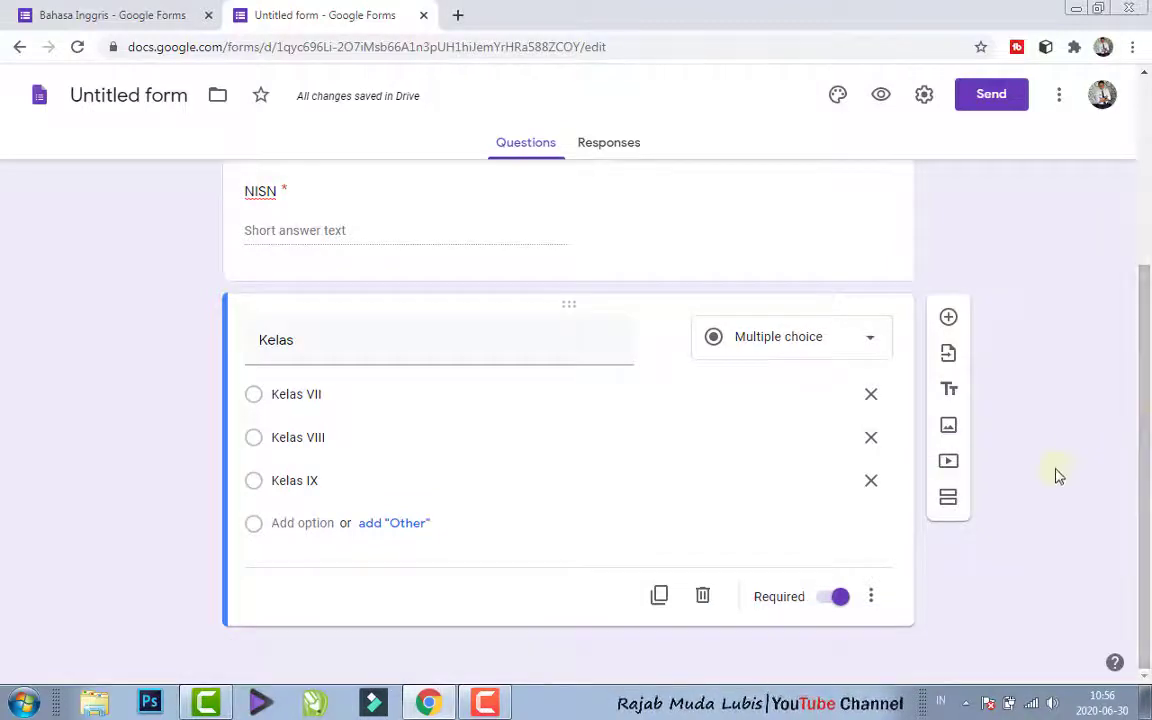
left_click(949, 509)
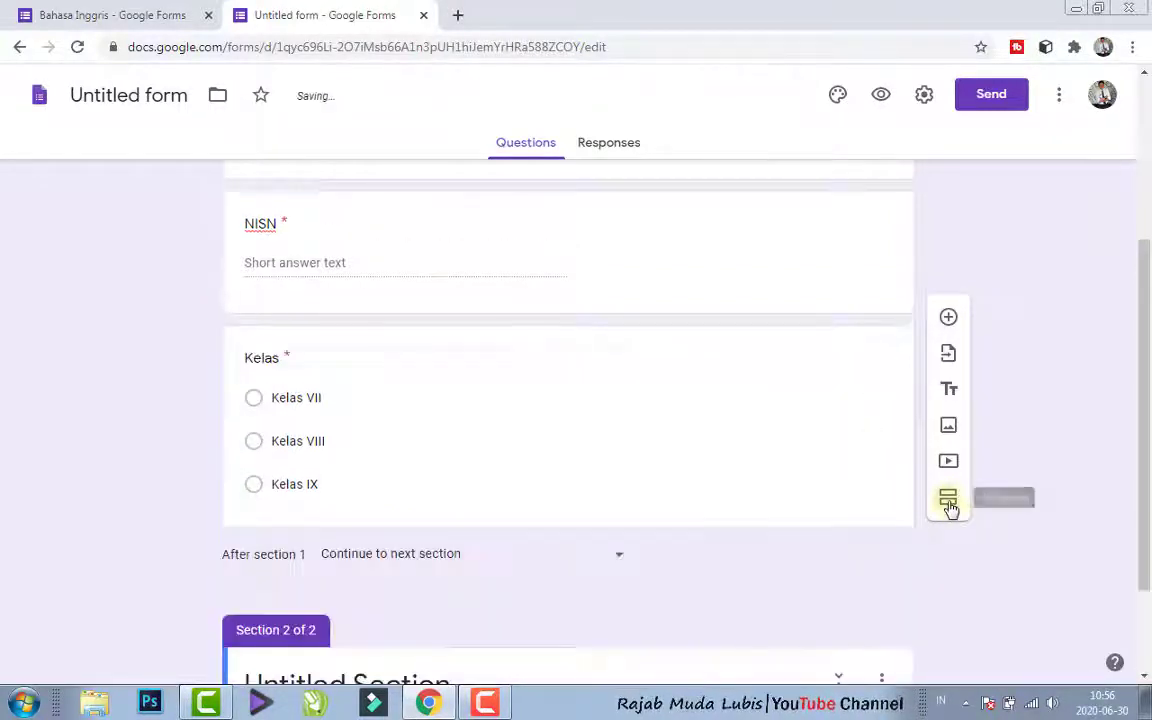
left_click_drag(1147, 392, 1150, 652)
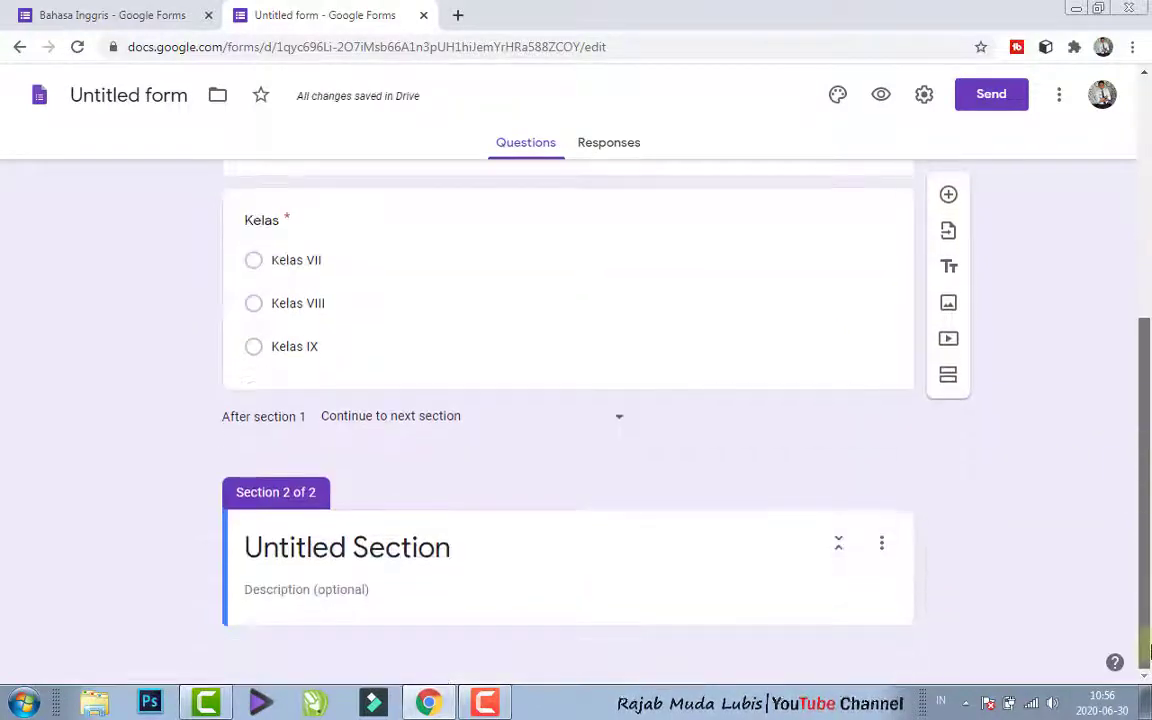
scroll(1150, 652, "up", 1)
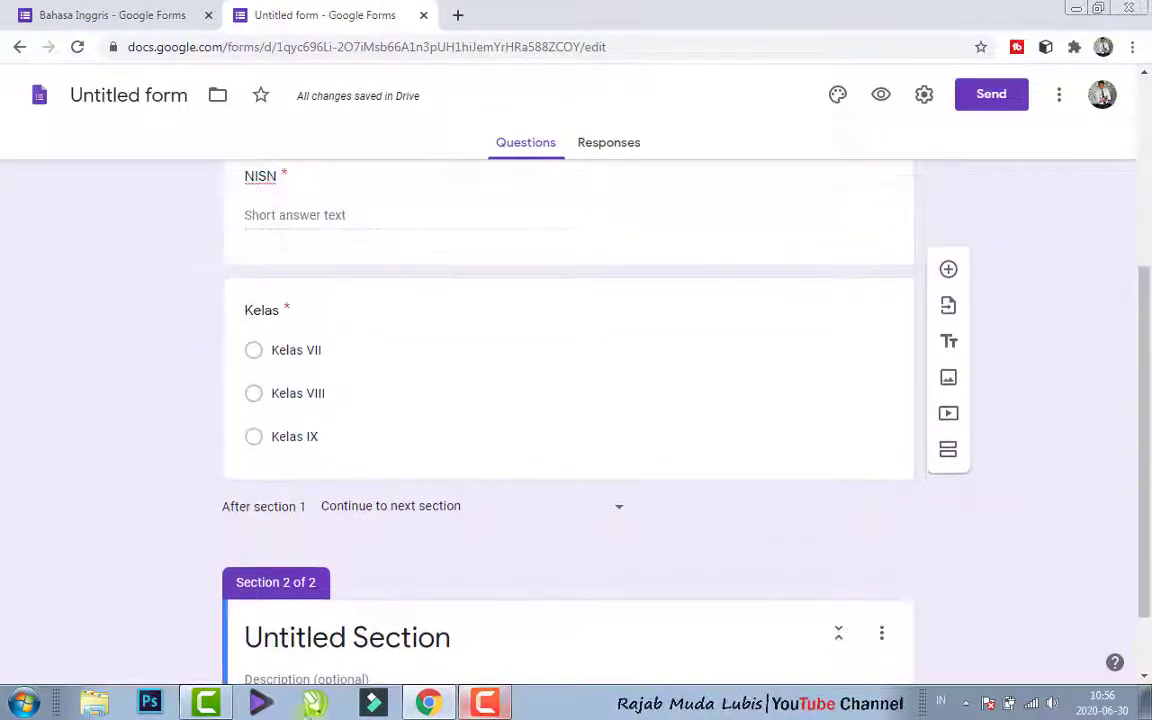
left_click_drag(1148, 381, 1150, 582)
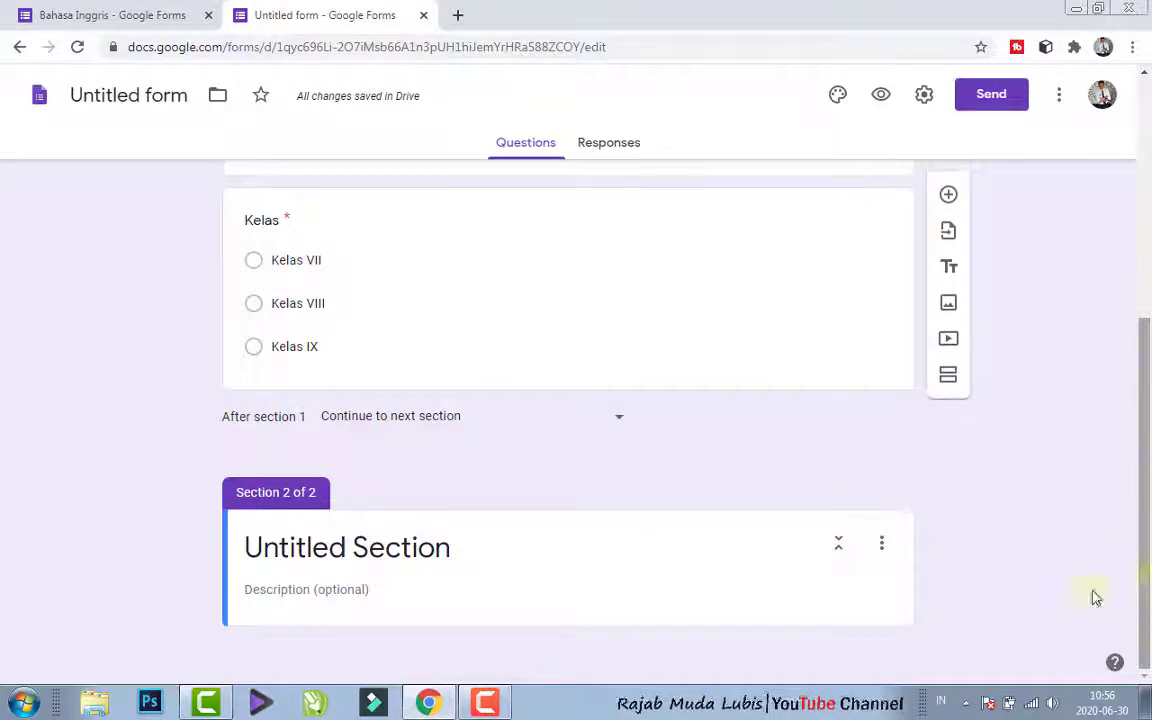
- Title the second section "Pilihlah salah pilihan jawaban yang dianggap paling benar!"
left_click(405, 547)
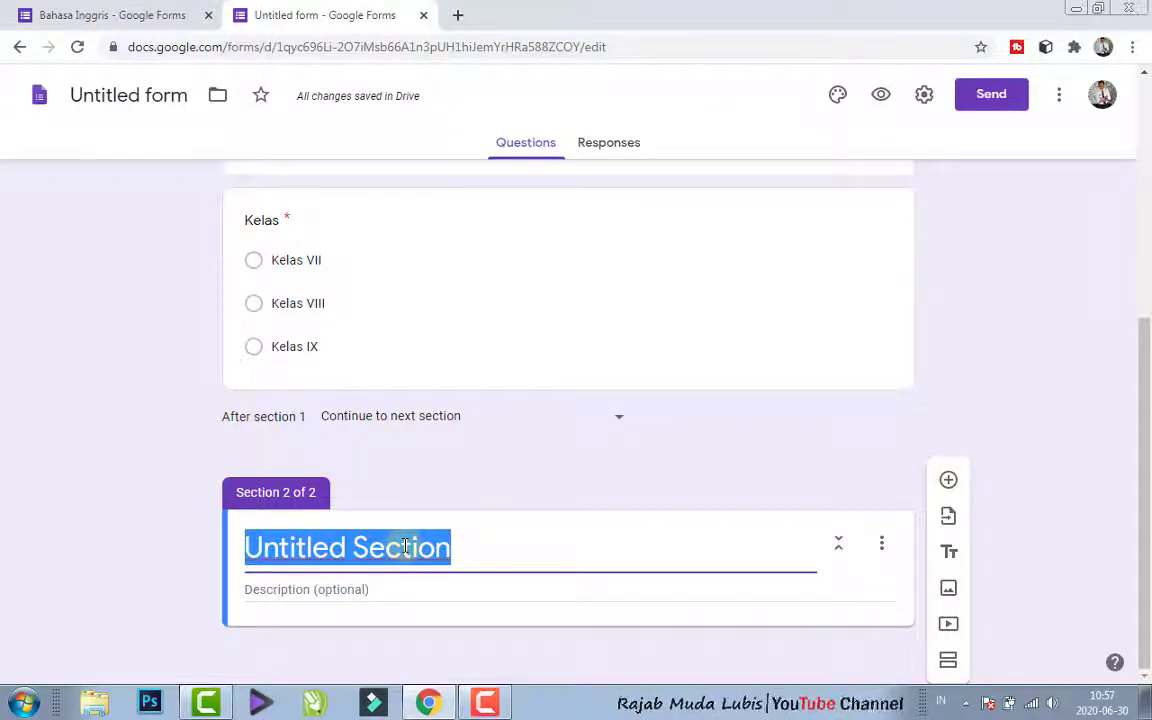
type("Jawa")
key("BackSpace")
key("BackSpace")
key("BackSpace")
key("BackSpace")
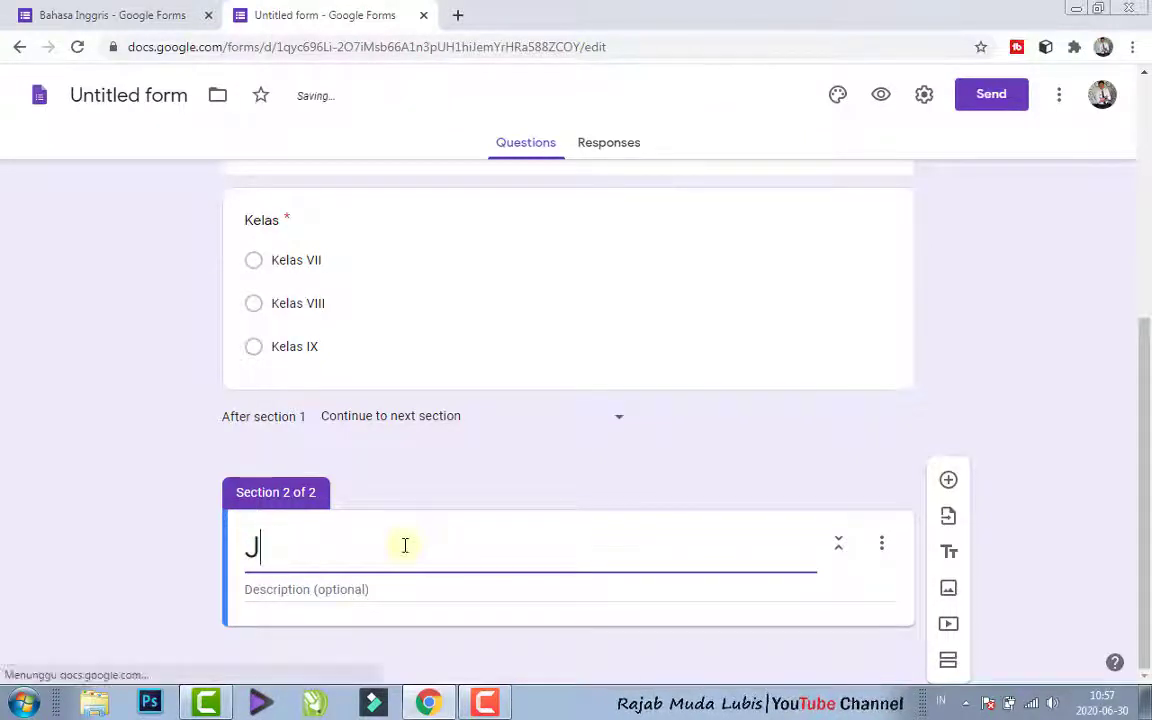
type("Pili")
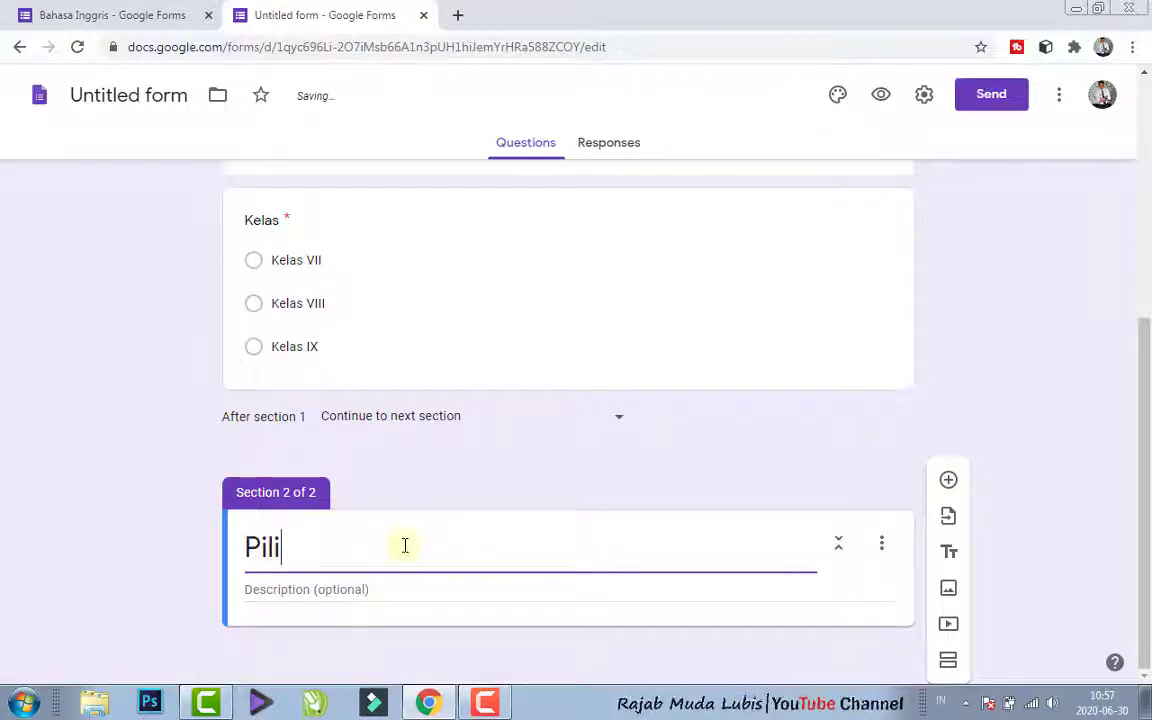
type("hlah jaw")
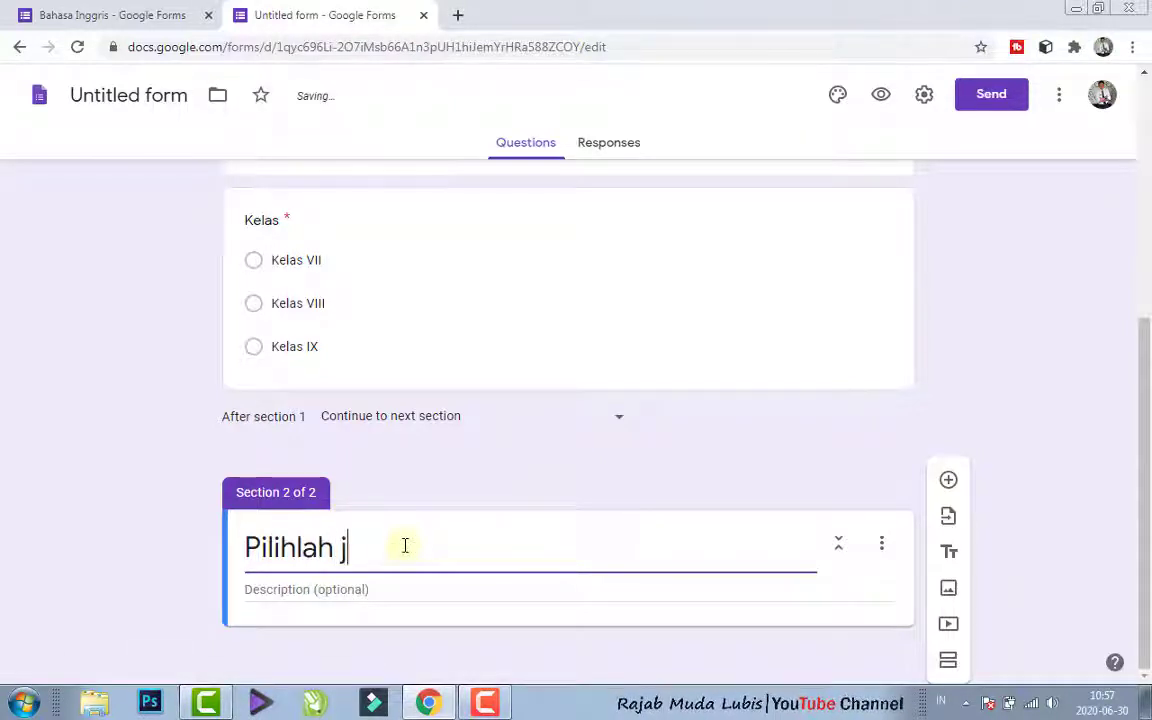
key("BackSpace")
key("BackSpace")
type("sala")
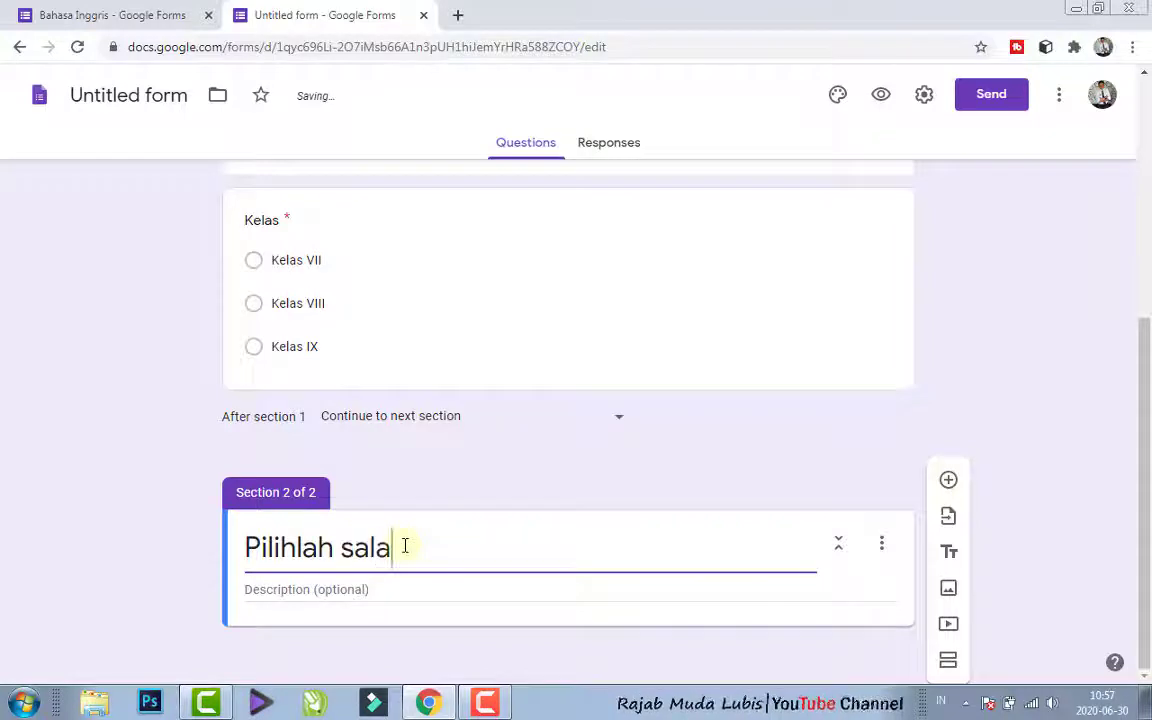
type("h p")
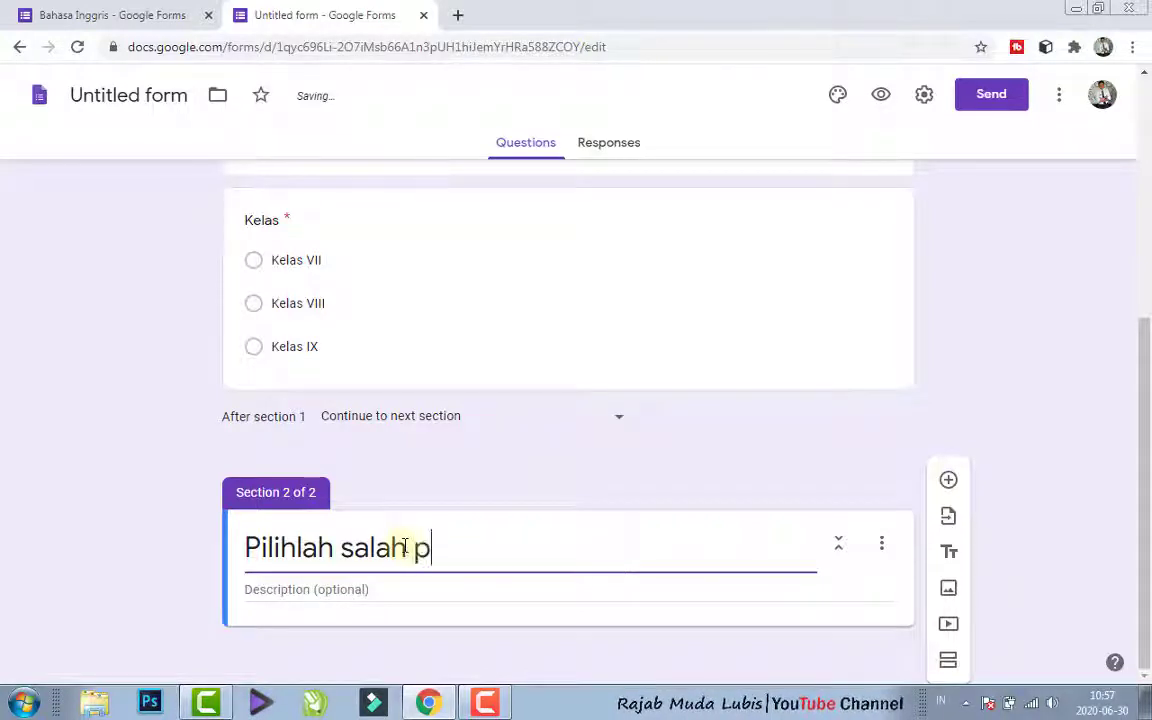
type("ilihan jawab")
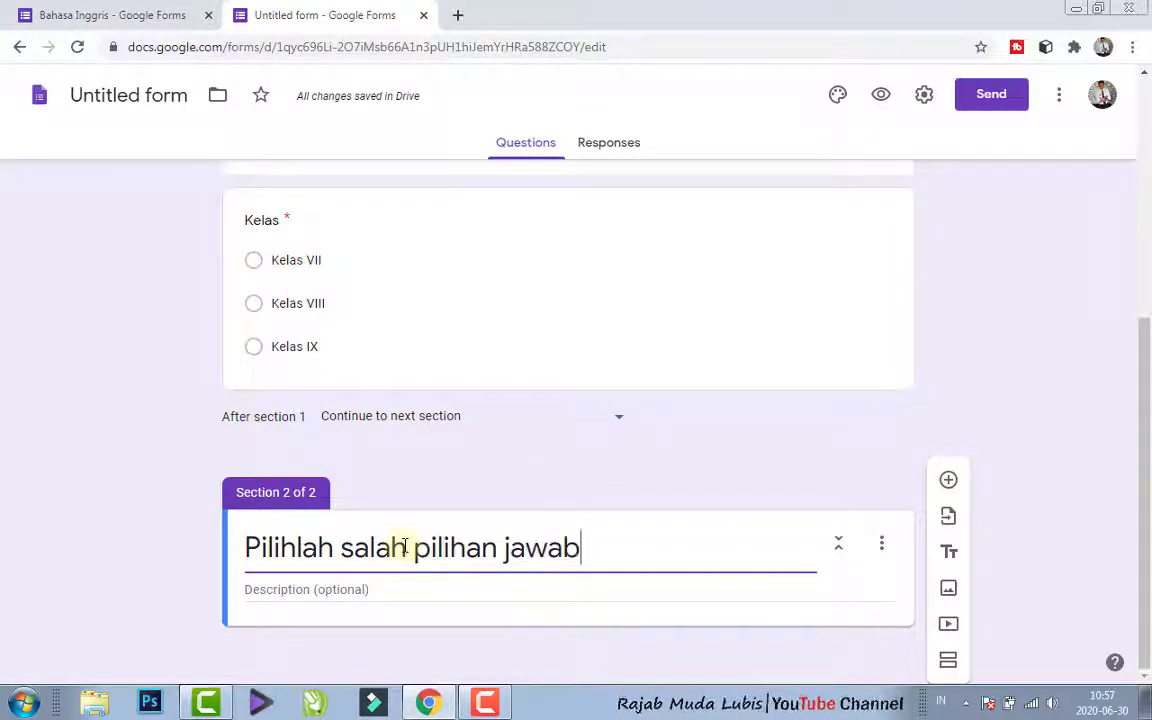
type("an yang diang")
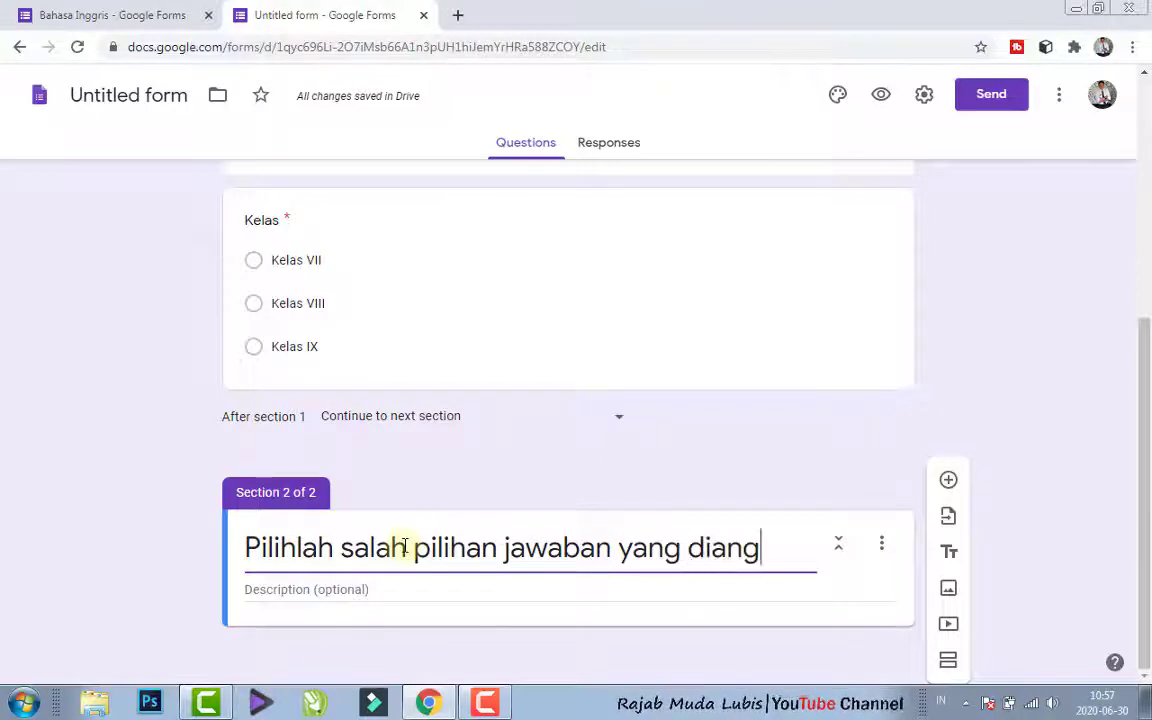
type("gap paling benar!")
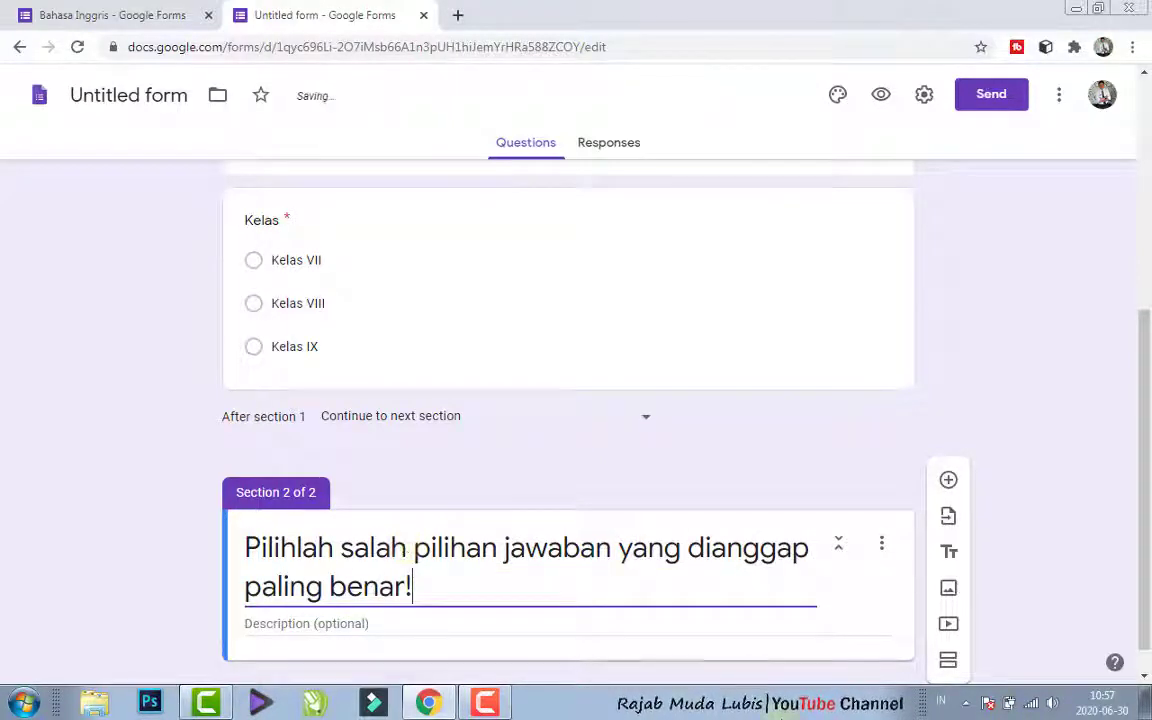
- Add a new multiple-choice question beneath the second section's heading
scroll(602, 602, "down", 1)
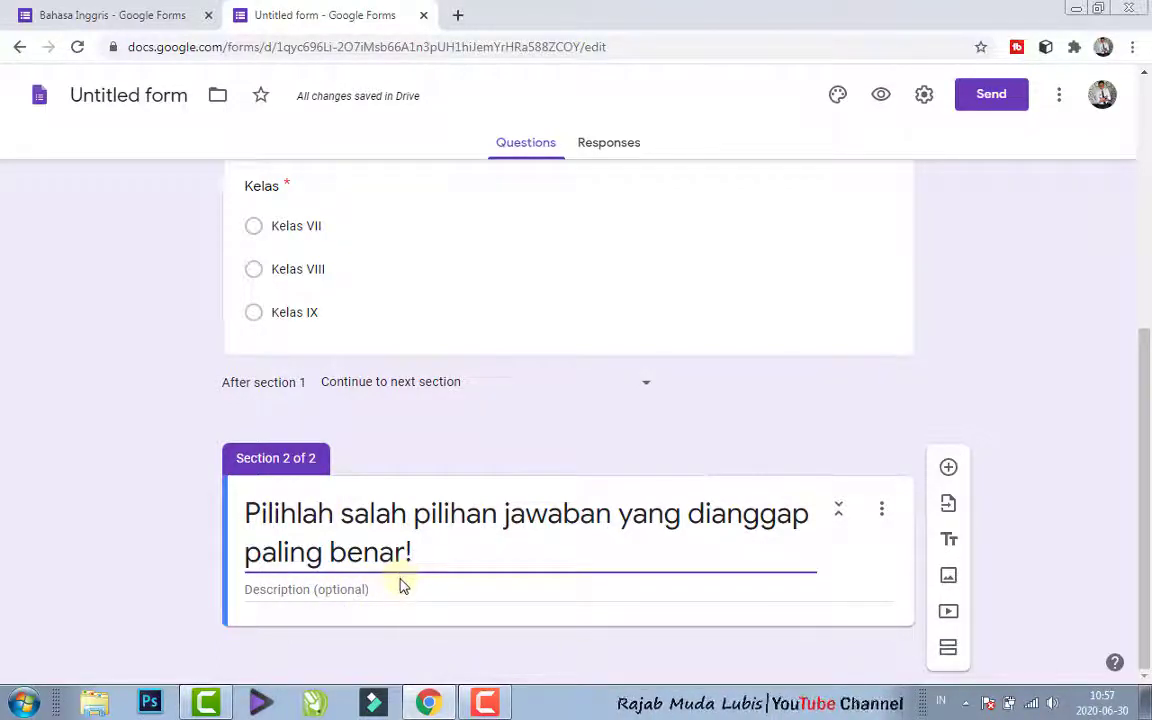
left_click(948, 470)
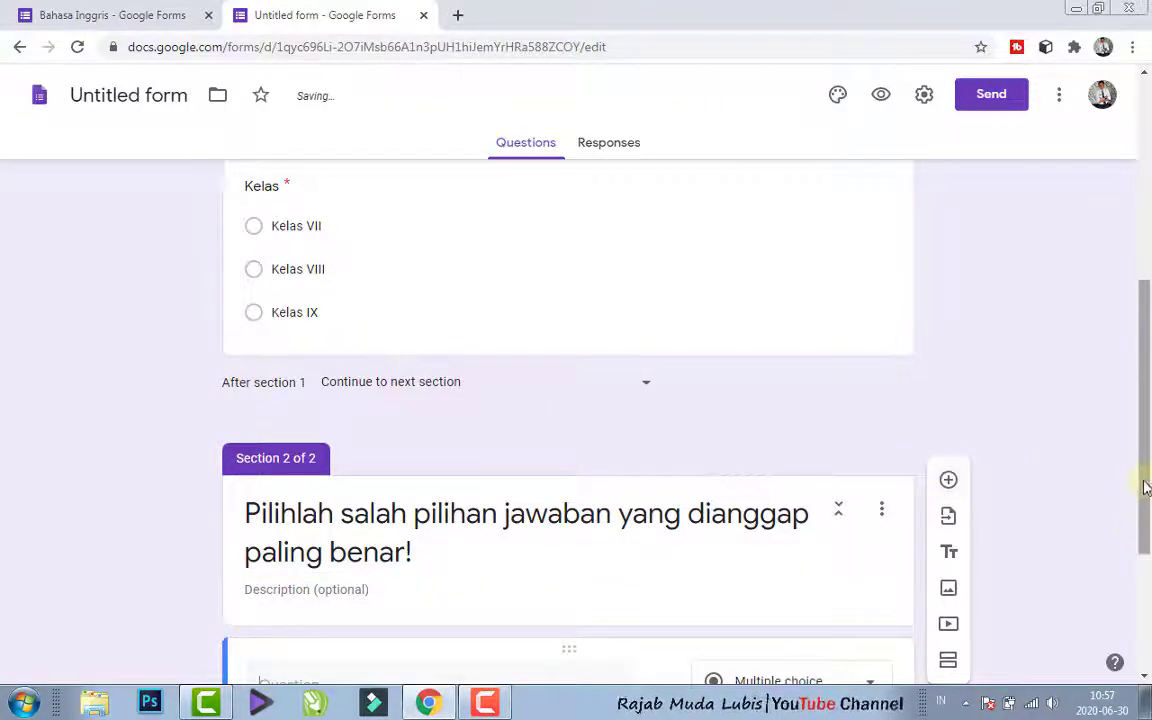
left_click_drag(1147, 481, 1148, 517)
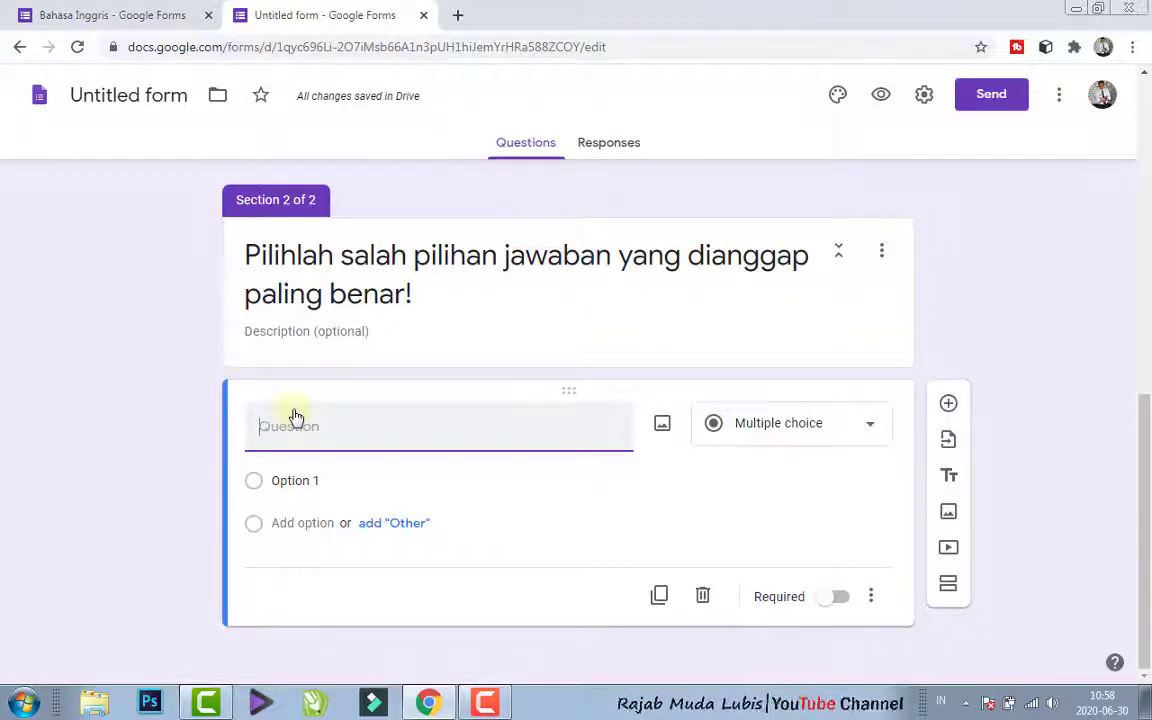
- Open "ulum IPA 8 mei 2020.docx" from the Sem. 2 2019-2020 folder in Word and copy the text of question 1
left_click(94, 703)
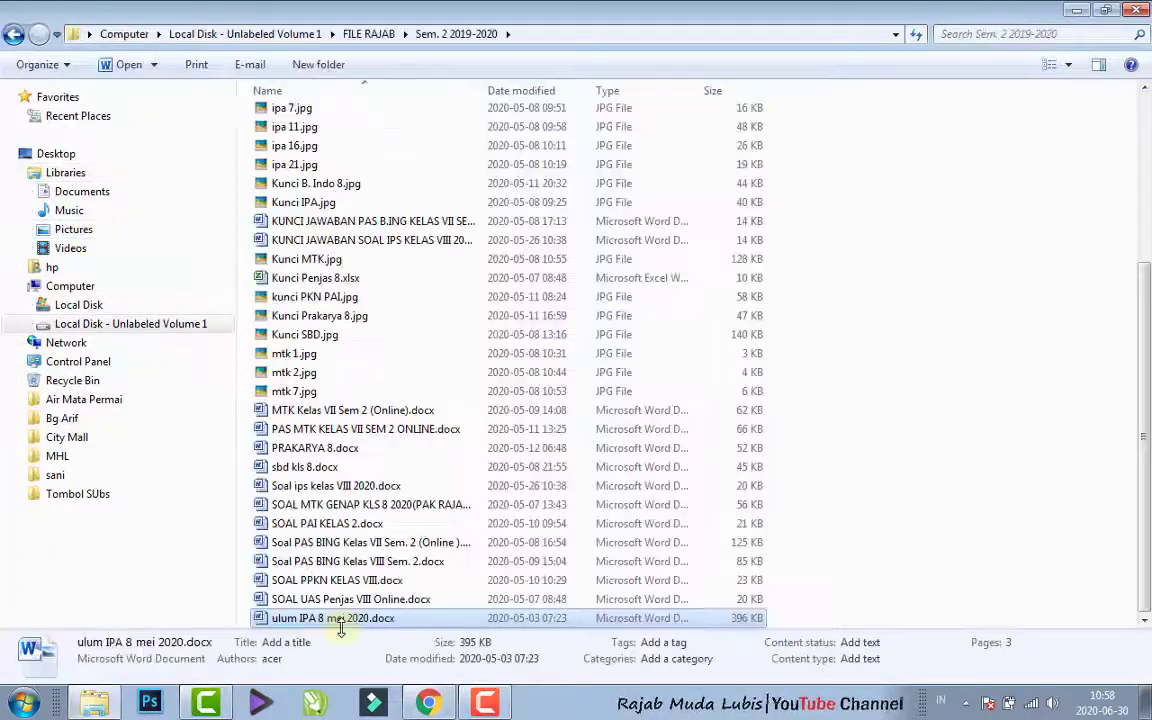
double_click(340, 620)
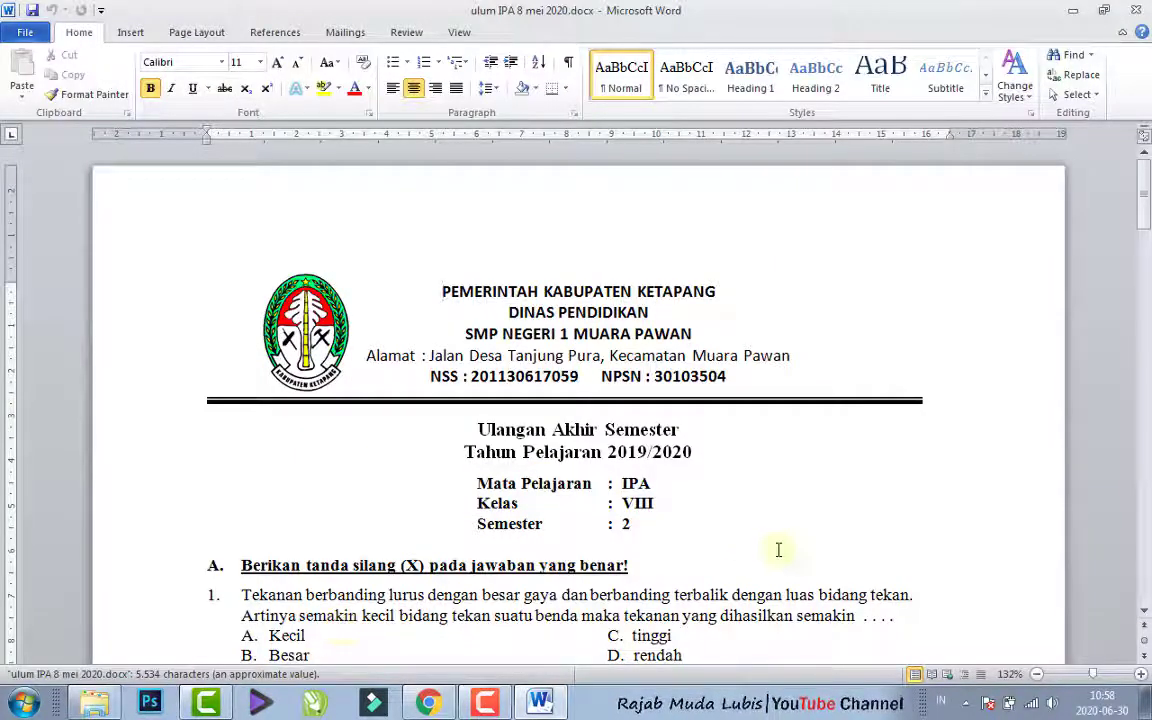
left_click_drag(1146, 190, 1148, 219)
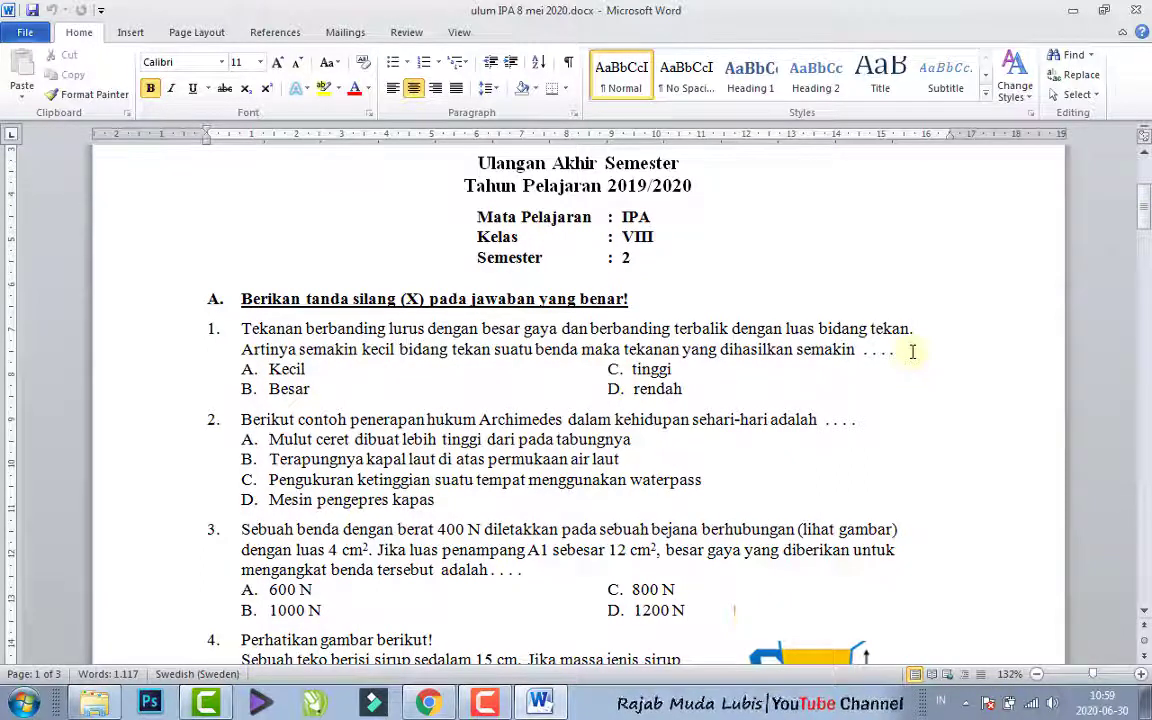
left_click_drag(900, 350, 244, 330)
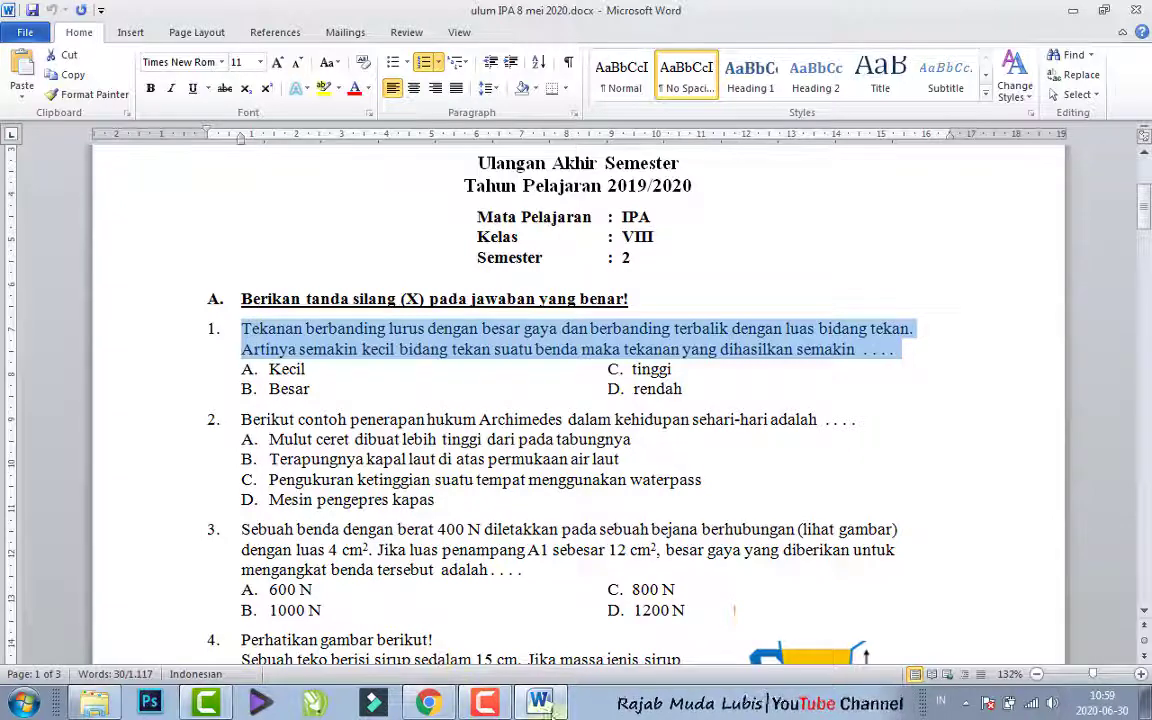
- Switch back to the form in Chrome, paste the copied text as the new question and remove its leading "1." numbering
left_click(428, 703)
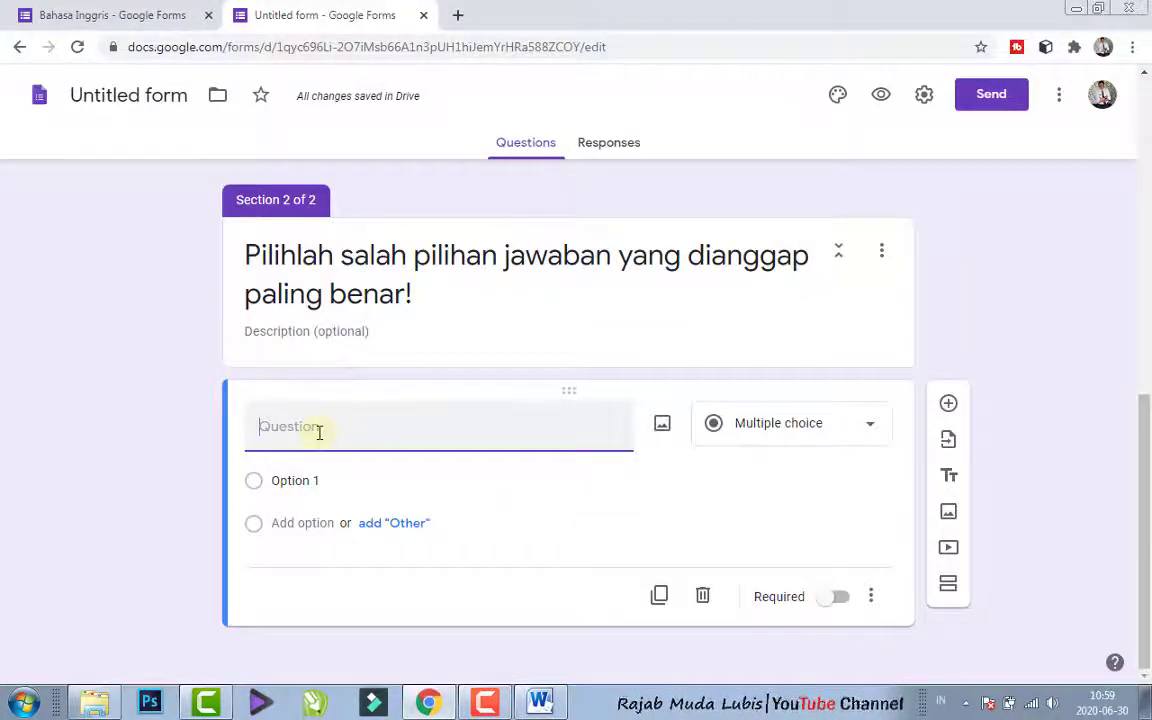
type("1.\tTekanan berbanding lurus dengan besar gaya dan berbanding terbalik dengan luas bidang tekan. Artinya semakin kecil bidang tekan suatu benda maka tekanan yang dihasilkan semakin . . . .")
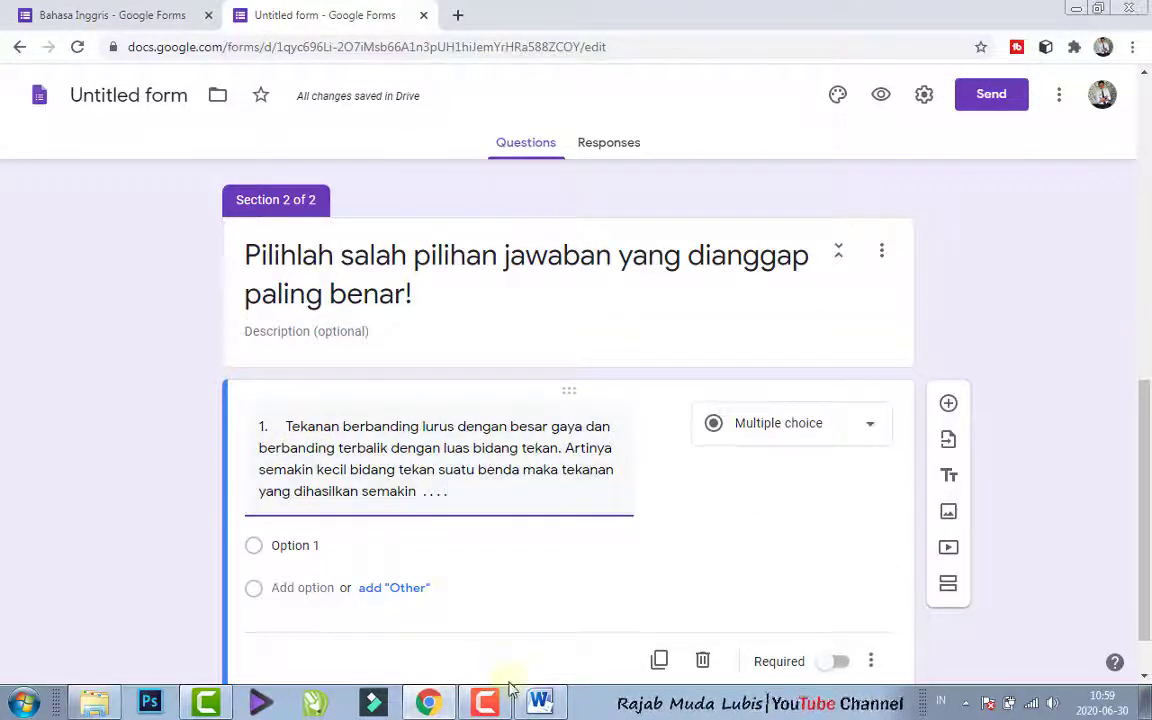
key("BackSpace")
key("BackSpace")
key("BackSpace")
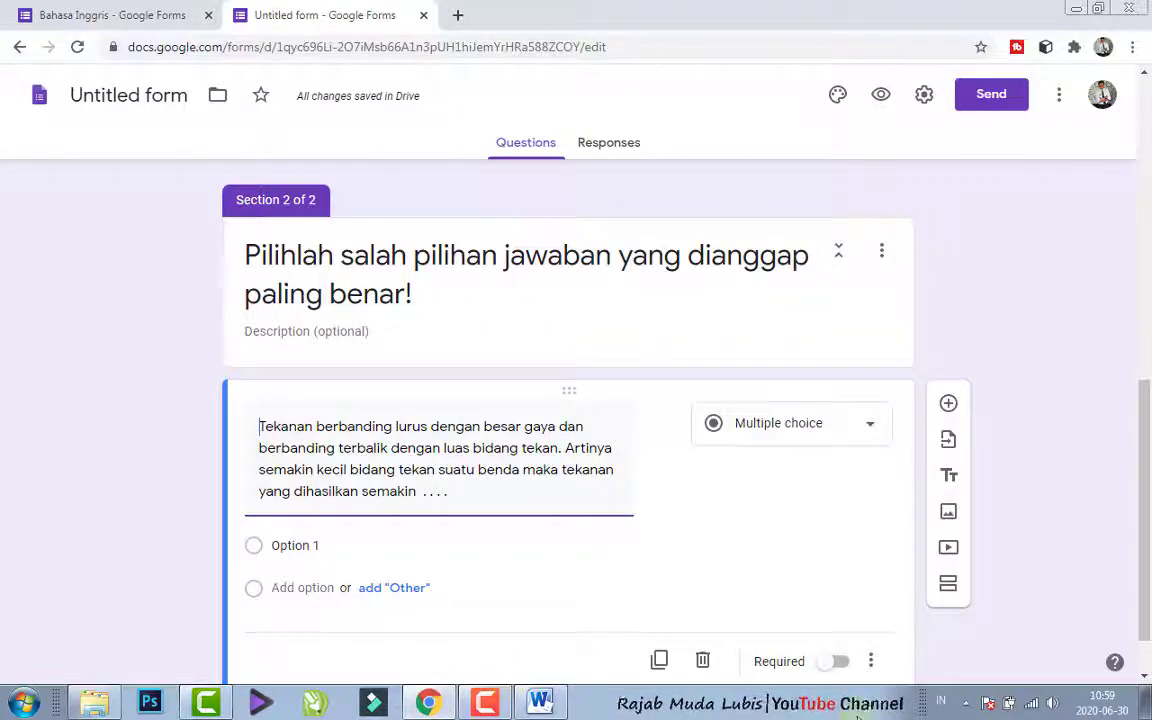
- Select the "Option 1" placeholder of the pasted question for replacement and switch to the exam document in Word
left_click_drag(1140, 442, 1146, 481)
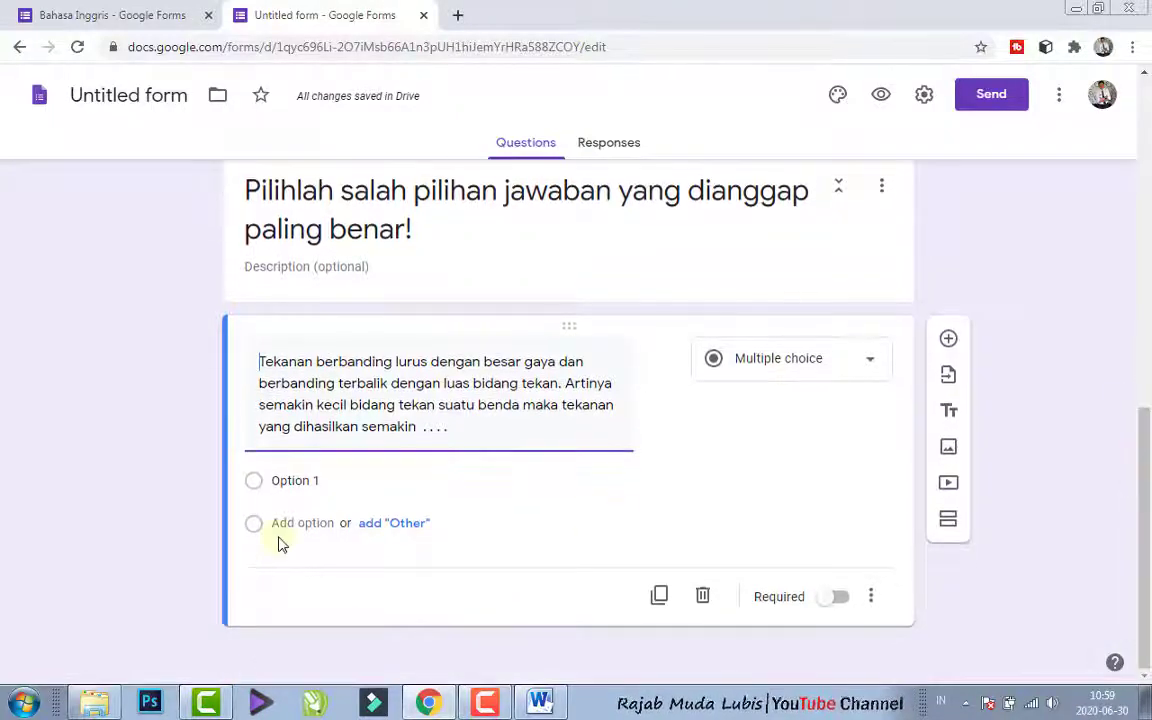
left_click(283, 481)
left_click(538, 700)
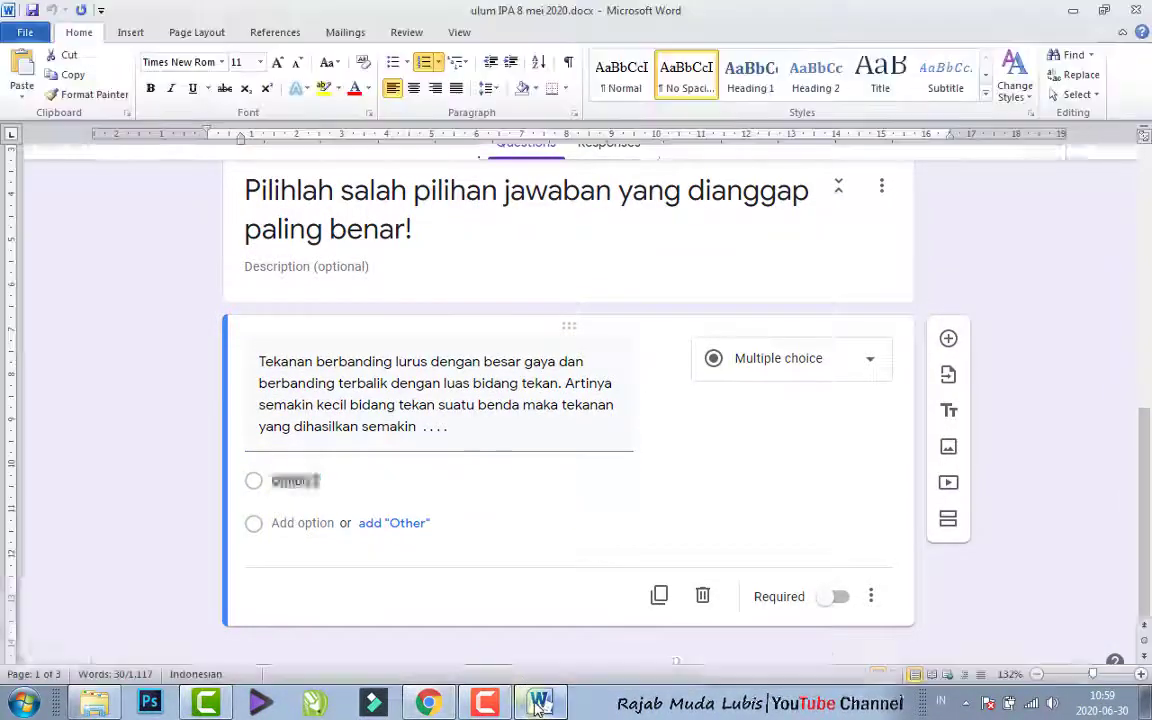
- Examine how the answer choices of questions 1 and 2 are lettered and laid out in the document
left_click(297, 369)
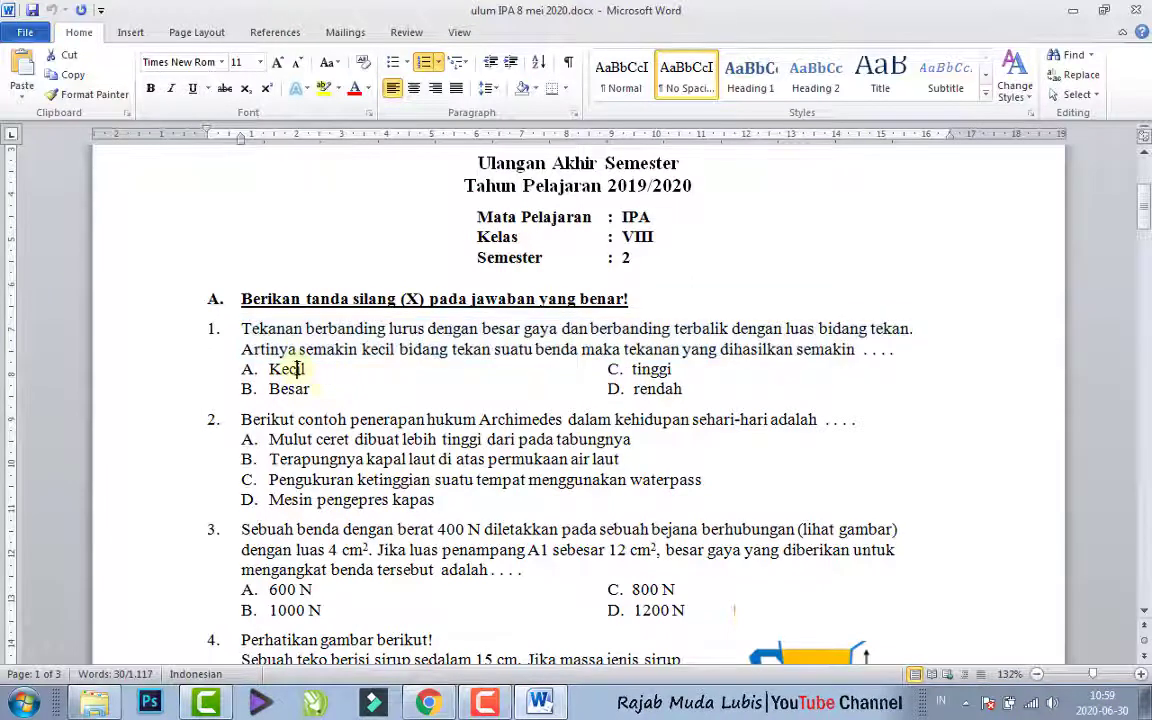
left_click(247, 369)
left_click(433, 375)
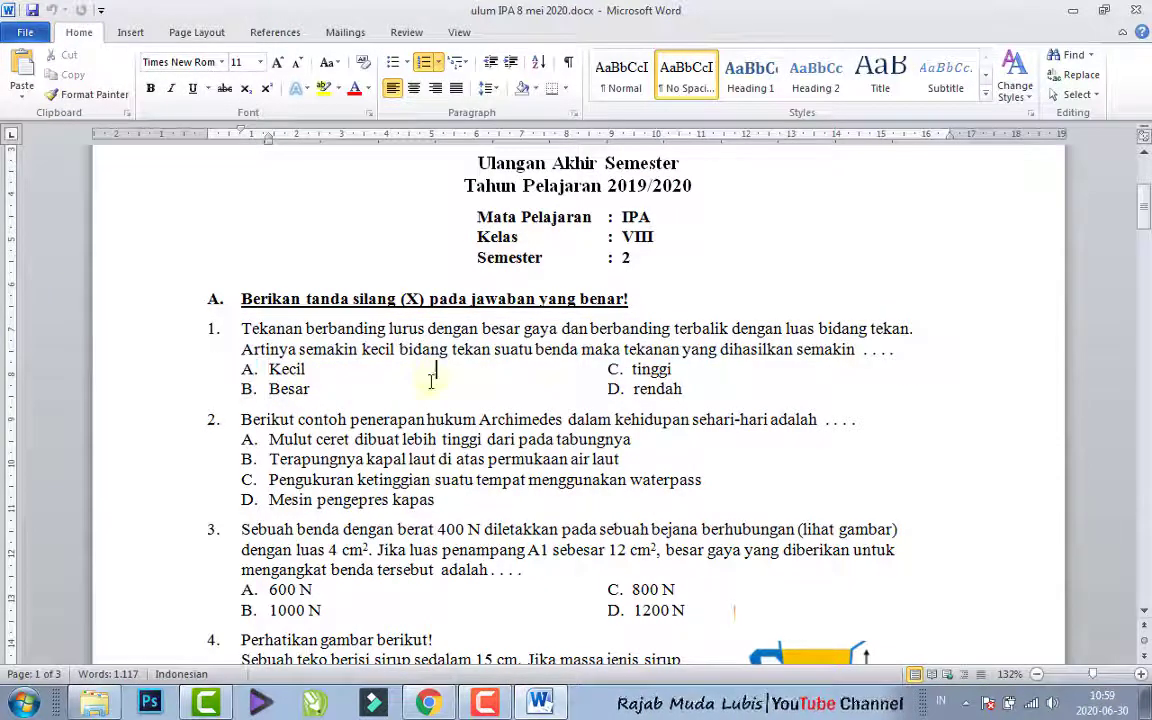
left_click_drag(617, 374, 618, 394)
left_click(619, 391)
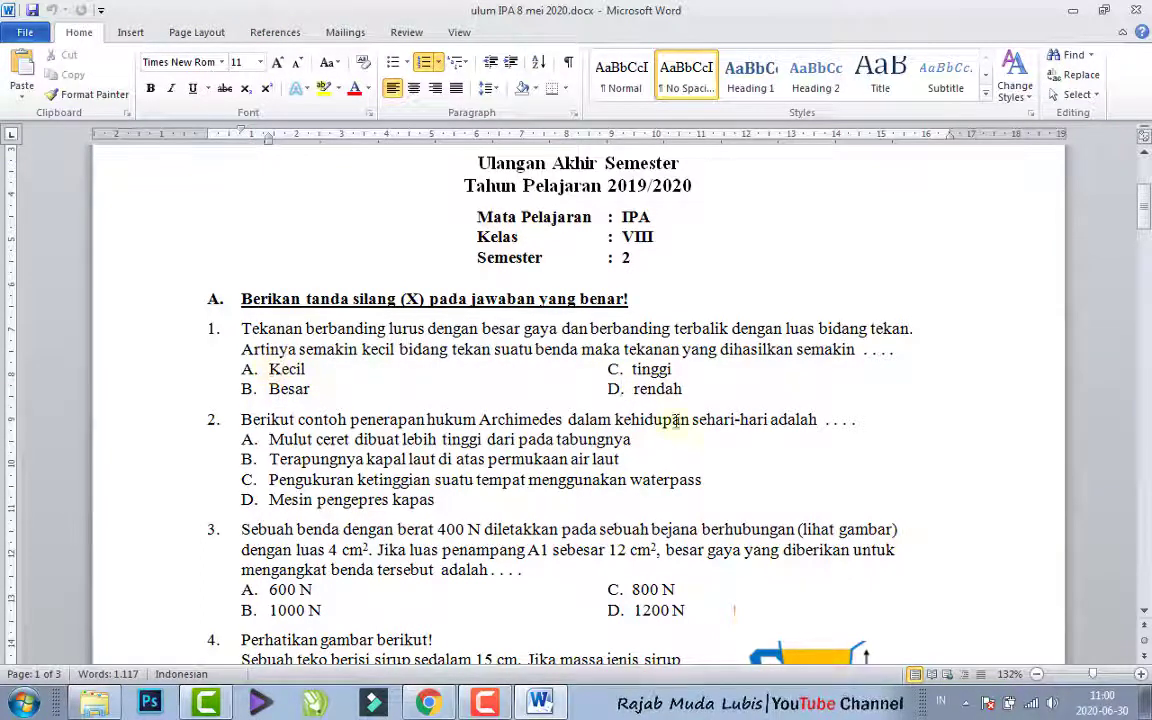
left_click(248, 439)
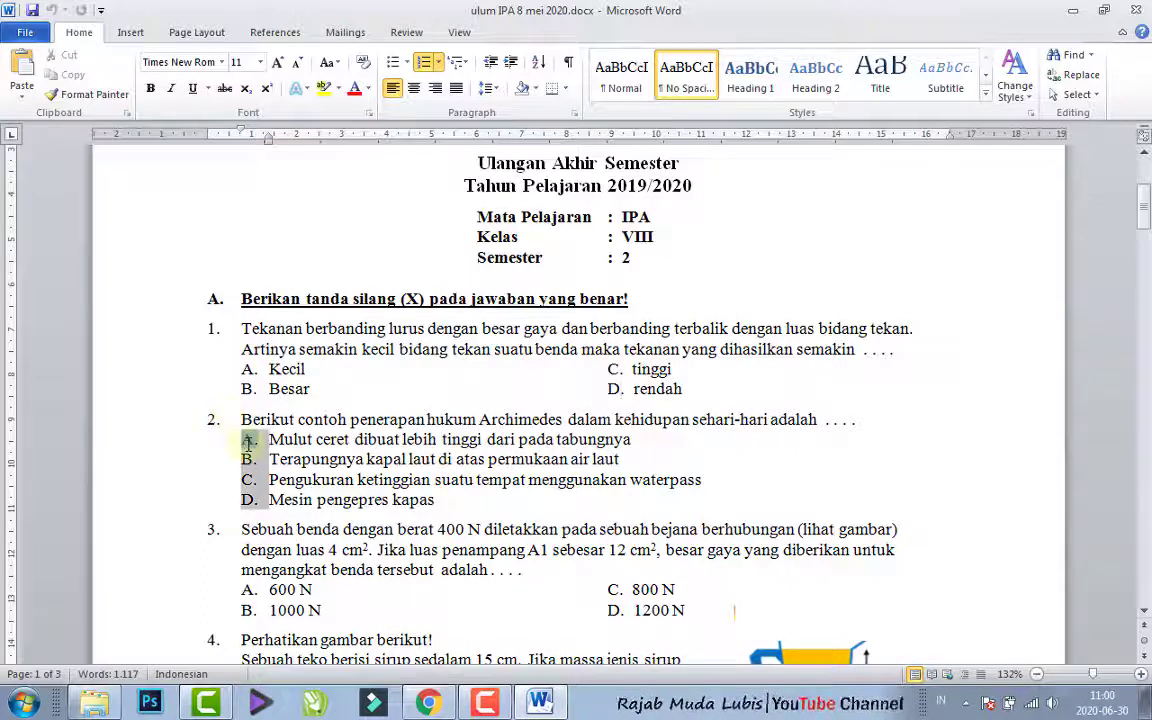
left_click_drag(437, 500, 273, 437)
- Copy question 1's choice "Kecil" from Word, paste it as the first option in the Chrome form and remove its "A." prefix
left_click(272, 369)
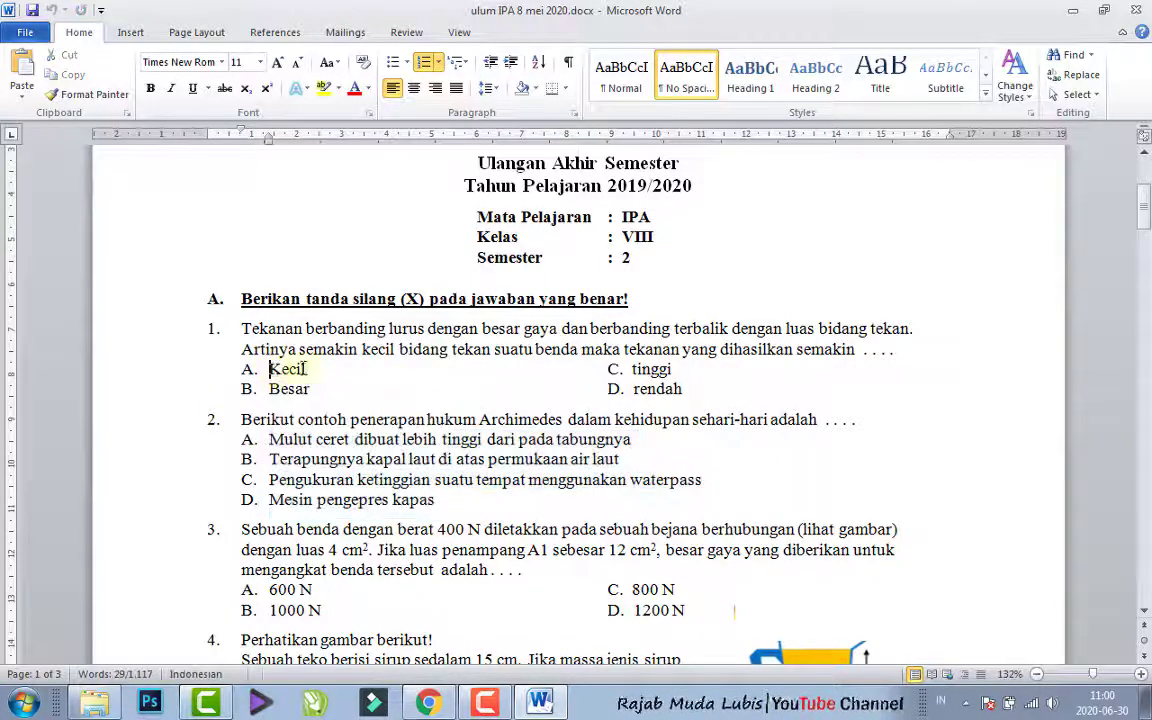
double_click(271, 370)
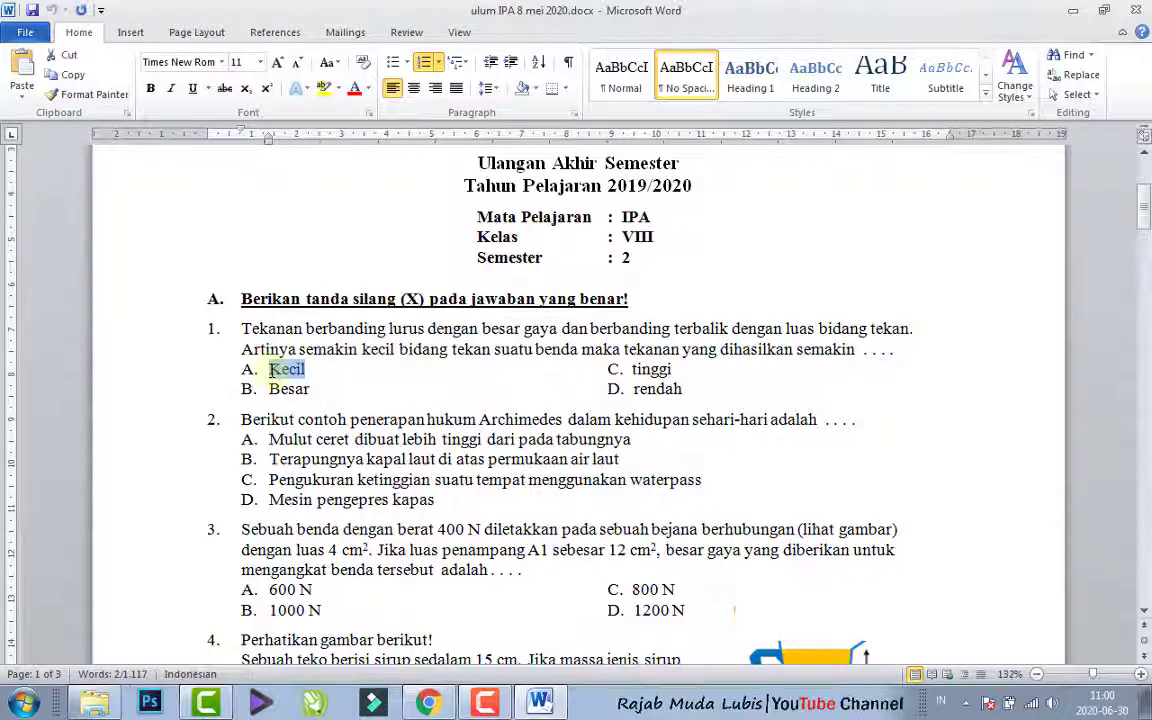
left_click(541, 705)
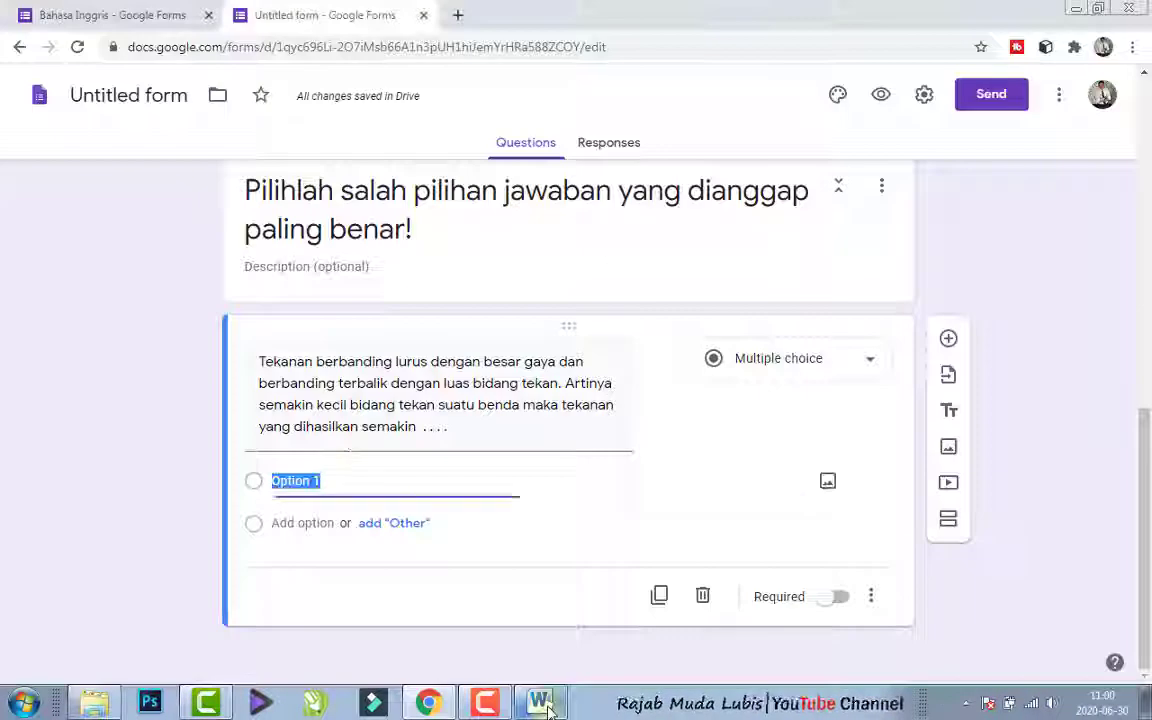
type("A.\tKecil")
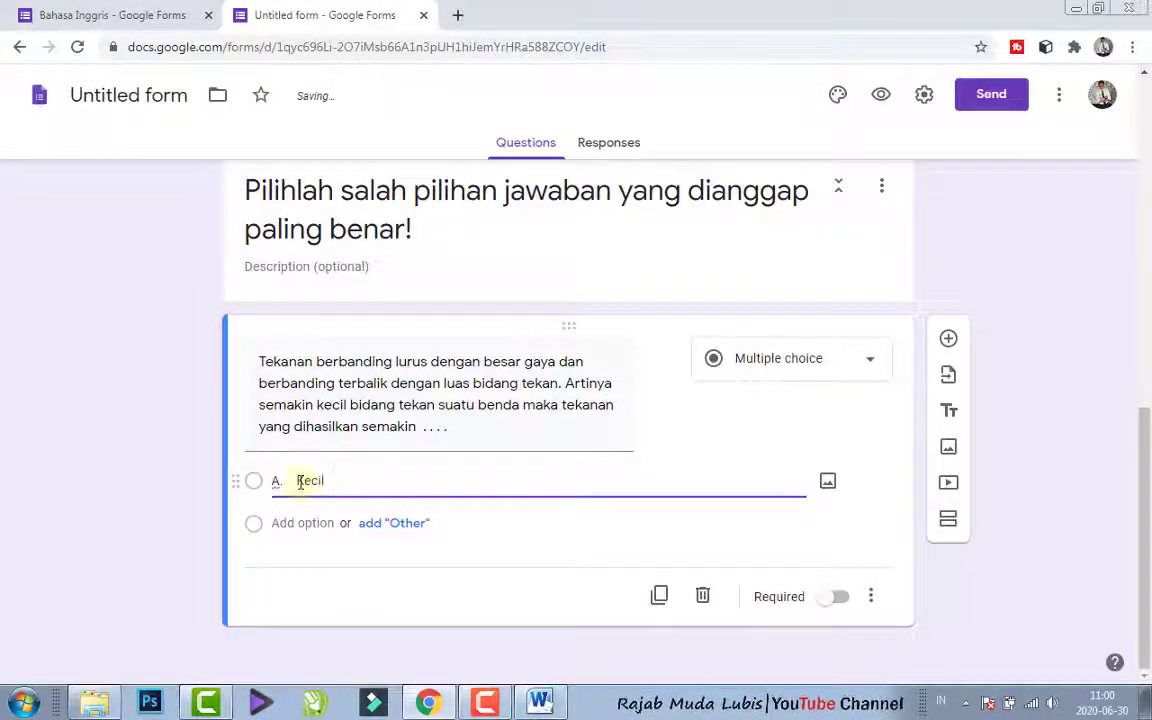
left_click_drag(300, 481, 172, 476)
key("BackSpace")
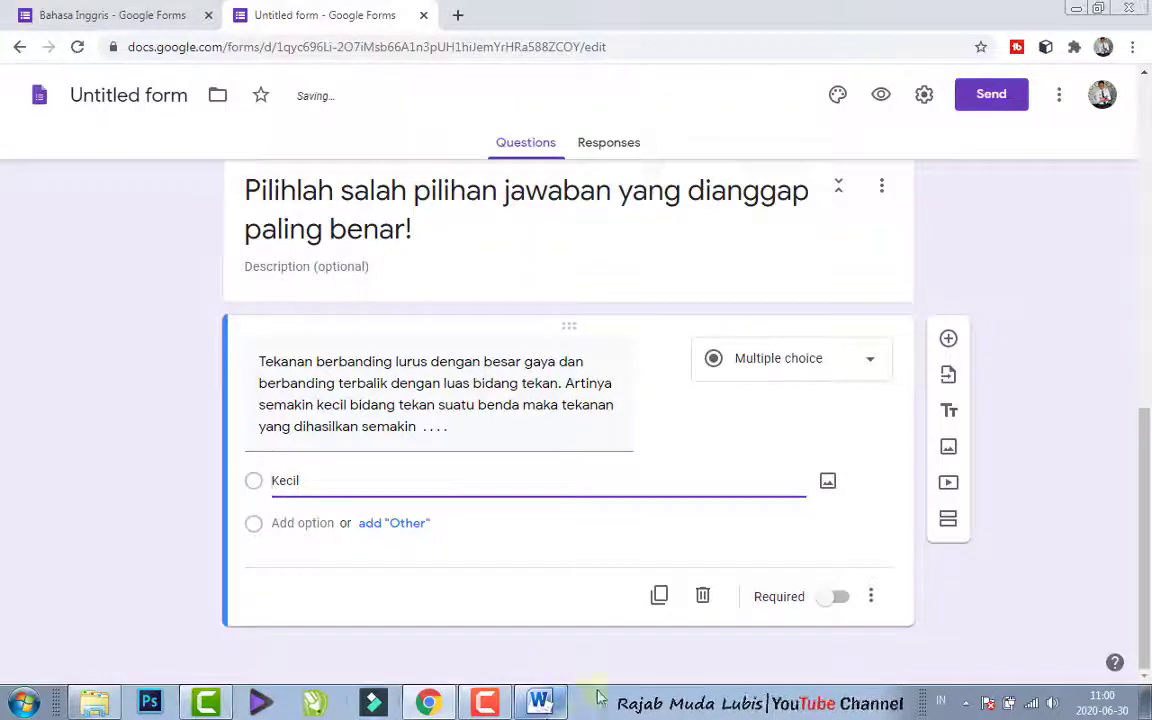
- Copy choice "Besar" from Word, add it as the form question's second option in Chrome and remove its "B." prefix
left_click(541, 703)
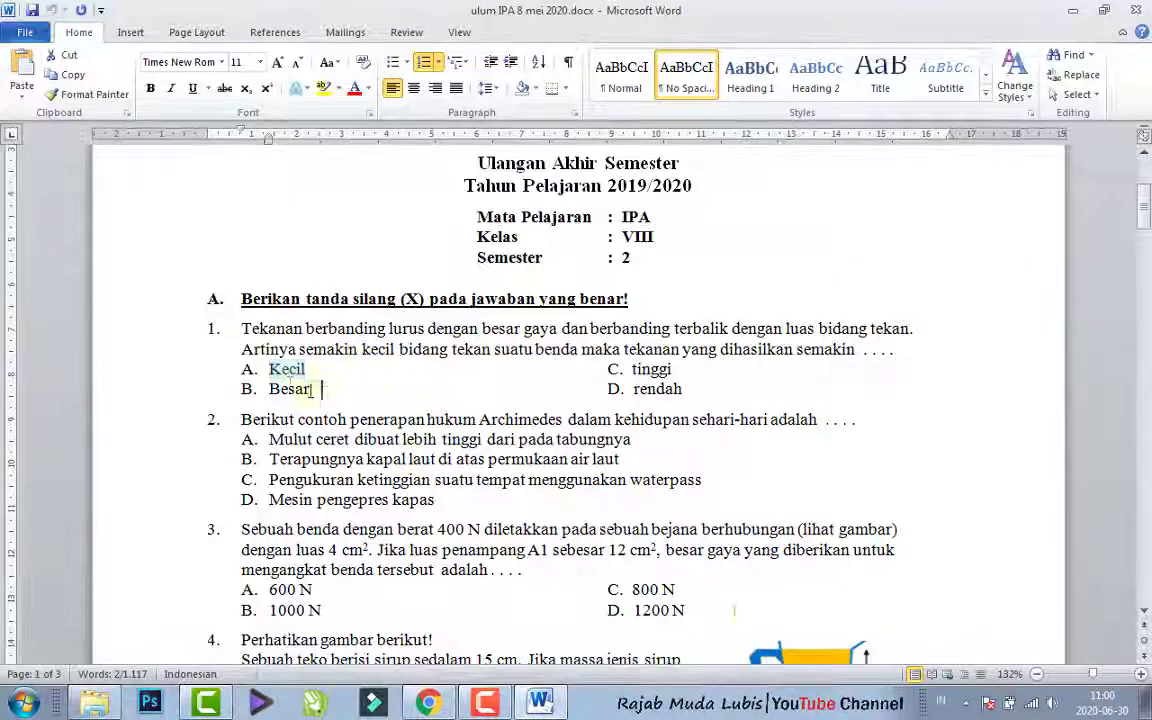
left_click_drag(321, 389, 287, 385)
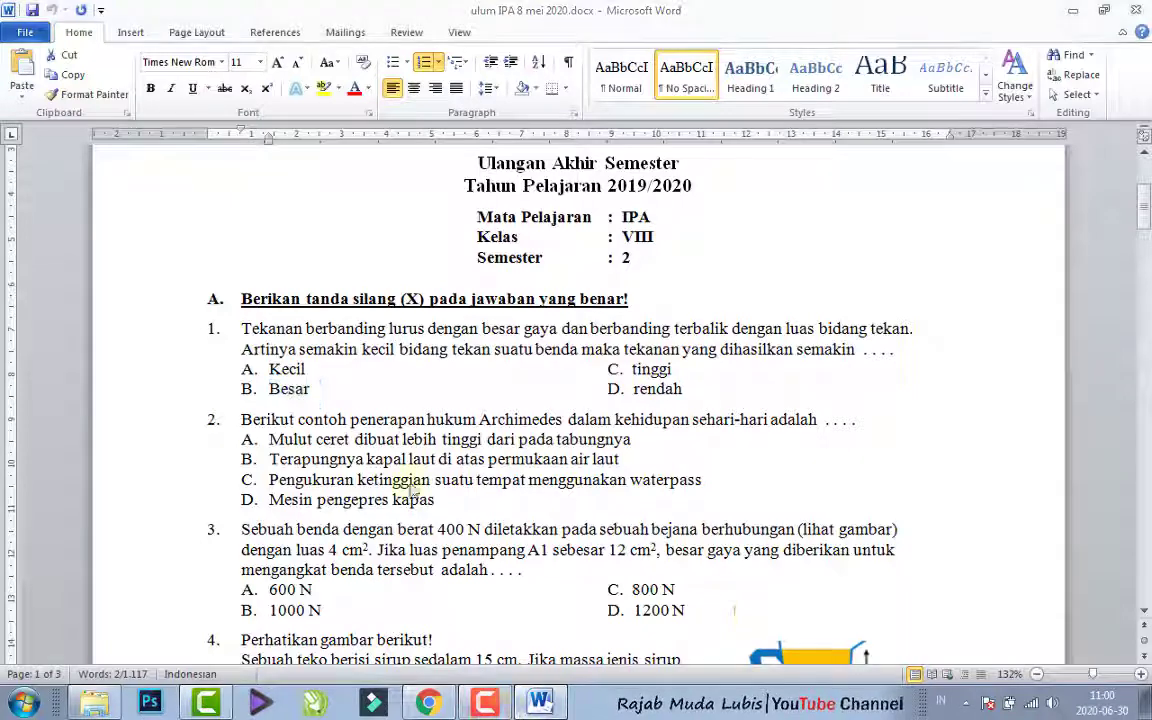
key("alt+Tab")
left_click(300, 532)
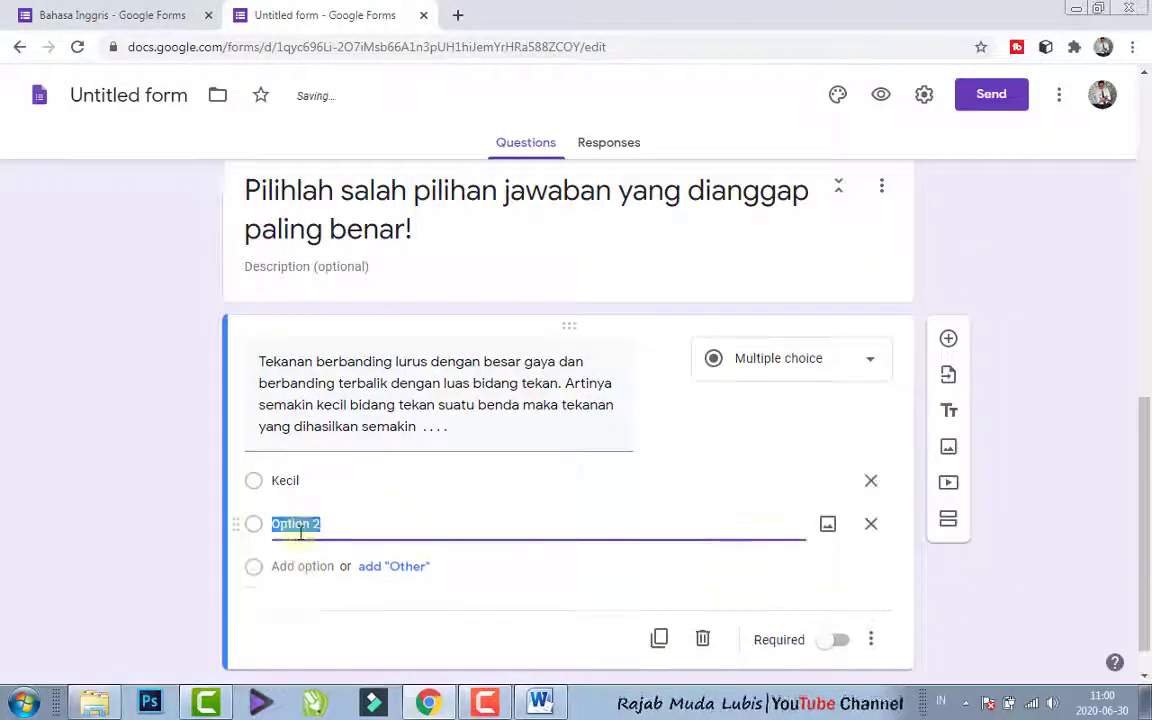
type("B.\\tBesar")
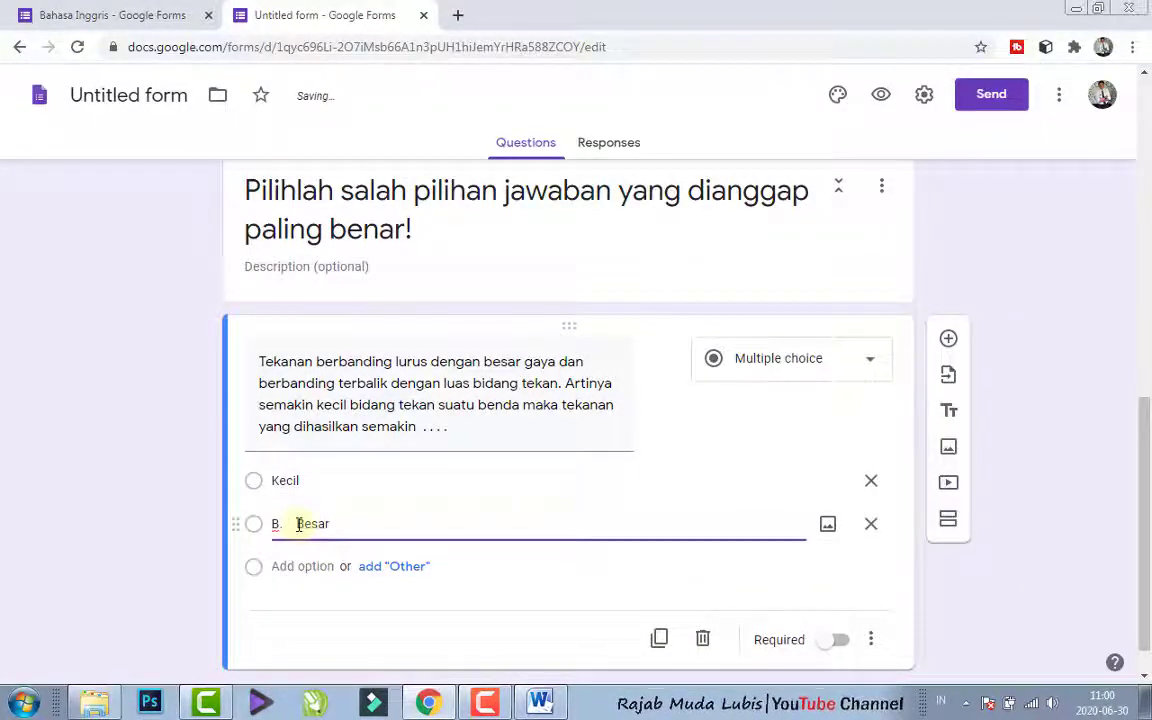
left_click_drag(296, 523, 160, 485)
key("BackSpace")
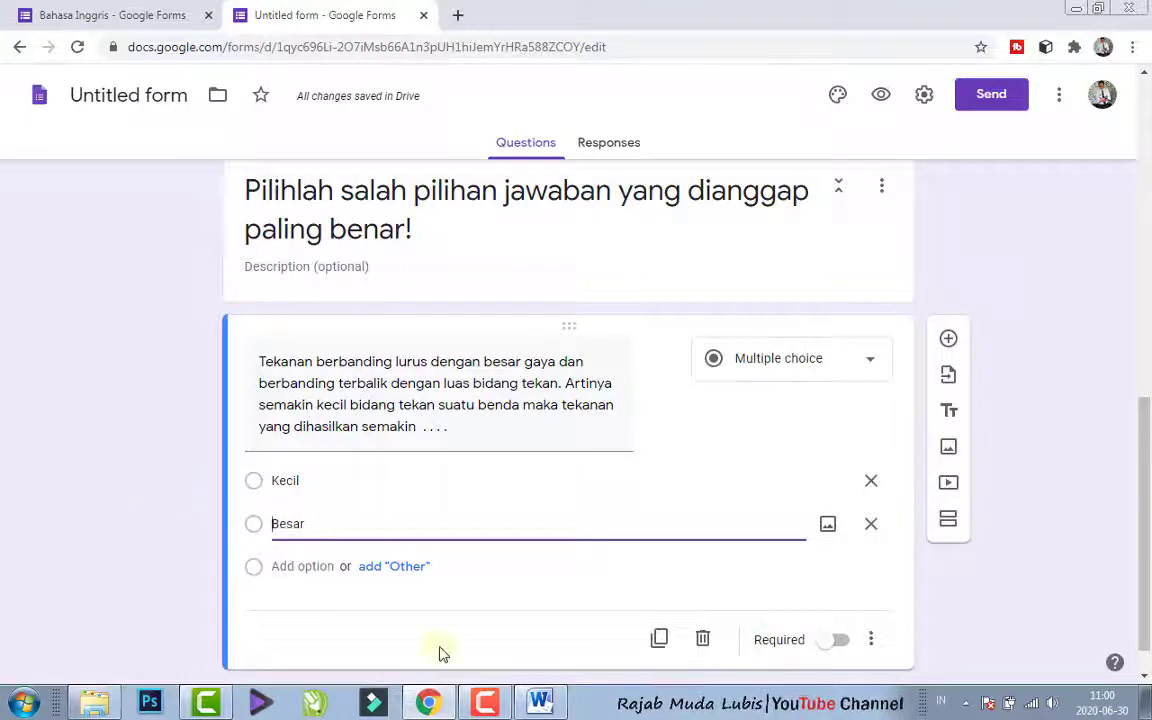
- Copy choice "tinggi" of question 1 from Word and add it as the third option in the Chrome form
left_click(540, 703)
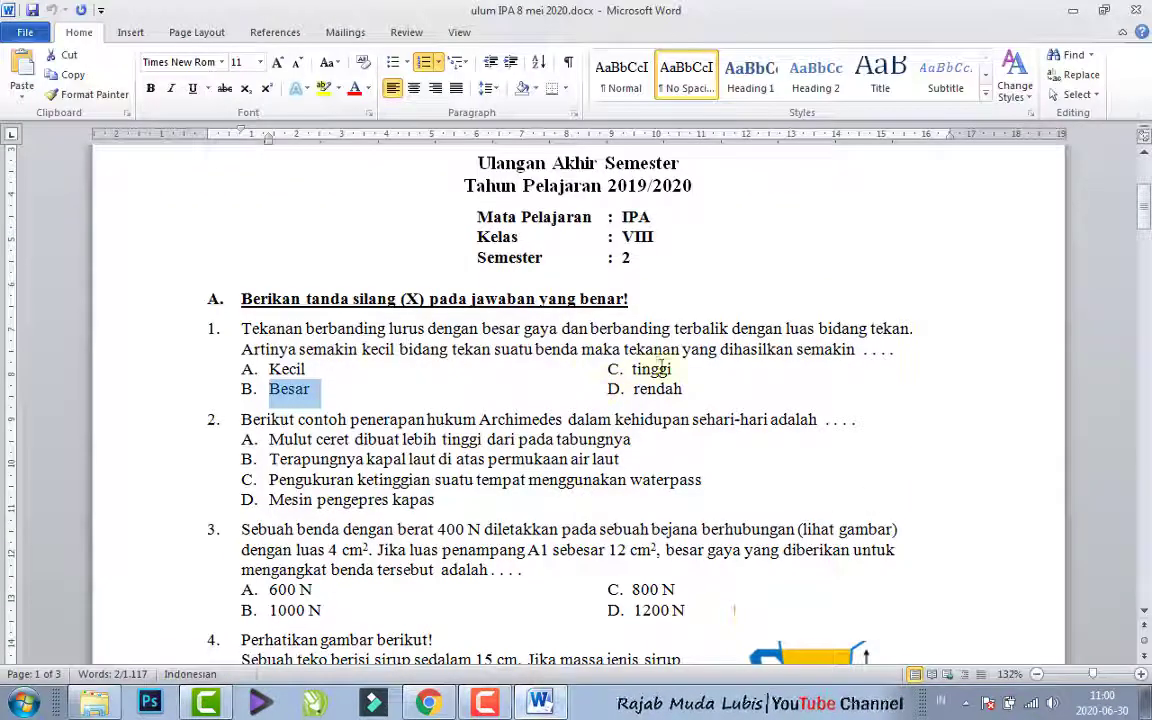
double_click(641, 370)
key("ctrl+c")
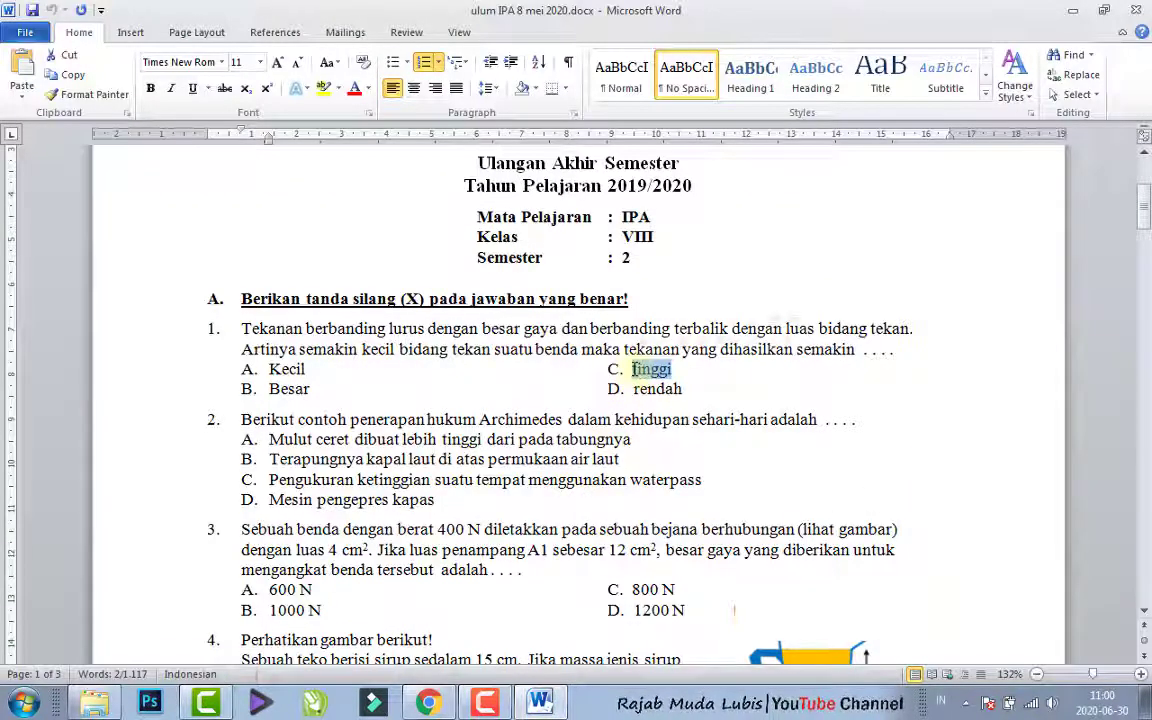
left_click(428, 703)
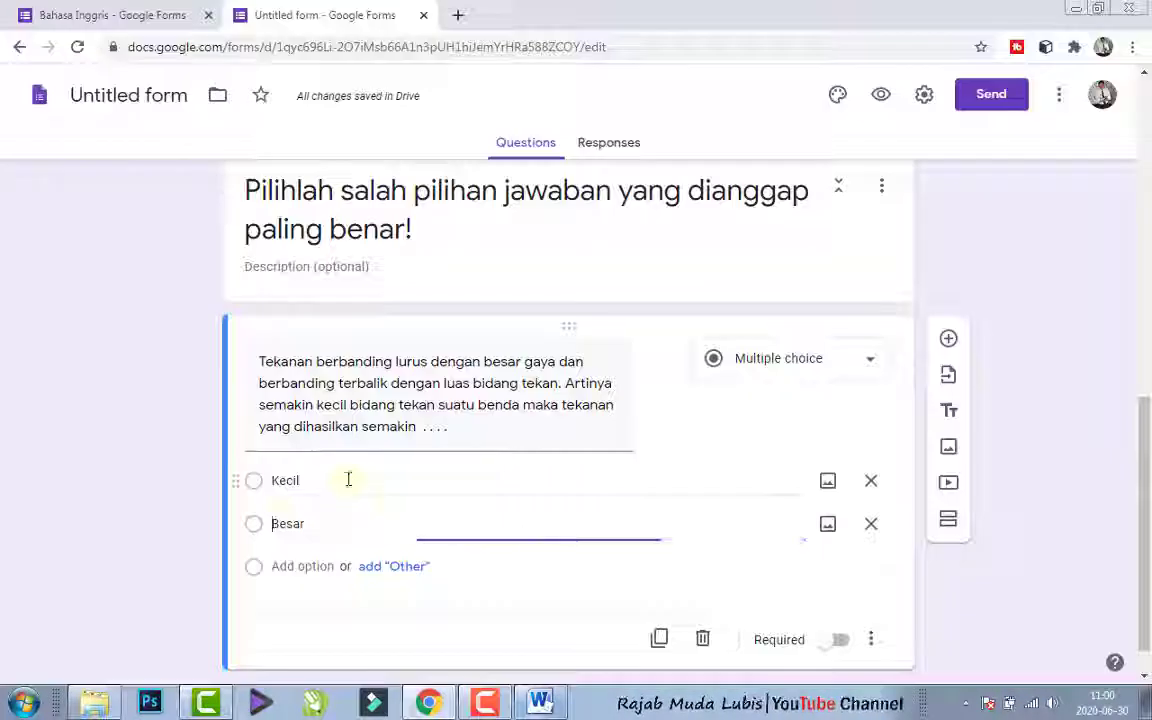
left_click(277, 567)
key("ctrl+v")
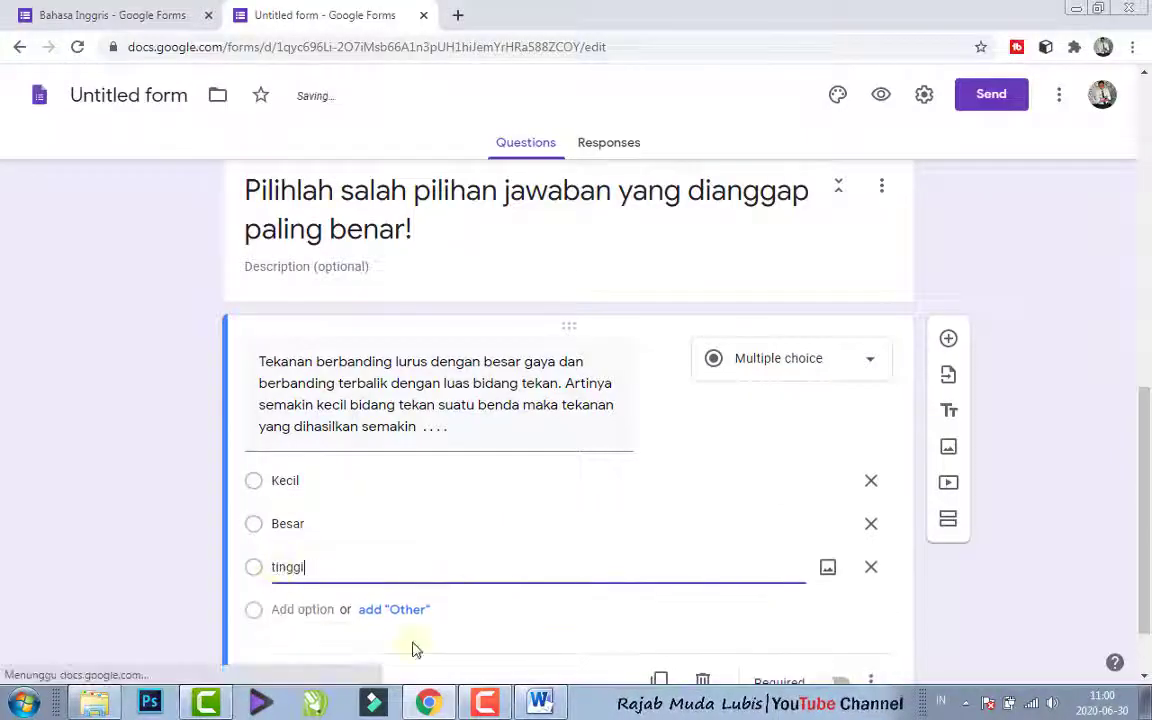
- Copy choice "rendah" of question 1 from Word and add it as the fourth option in the Chrome form
left_click(540, 703)
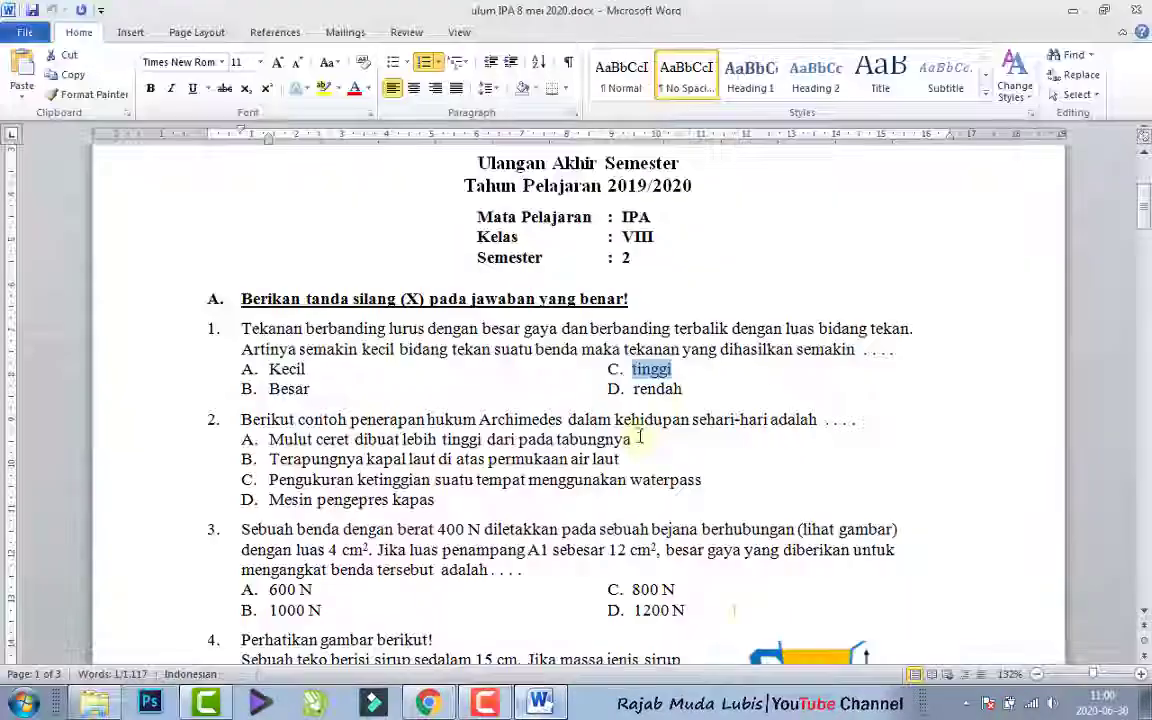
left_click_drag(695, 391, 643, 395)
key("ctrl+c")
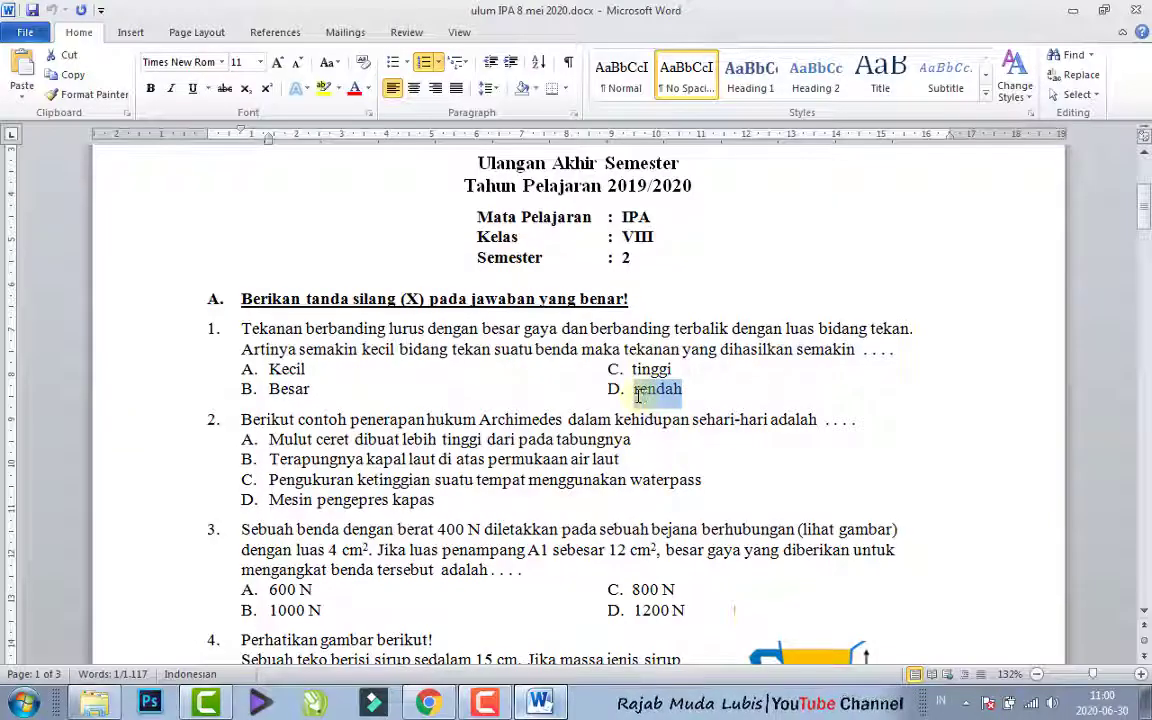
left_click(540, 703)
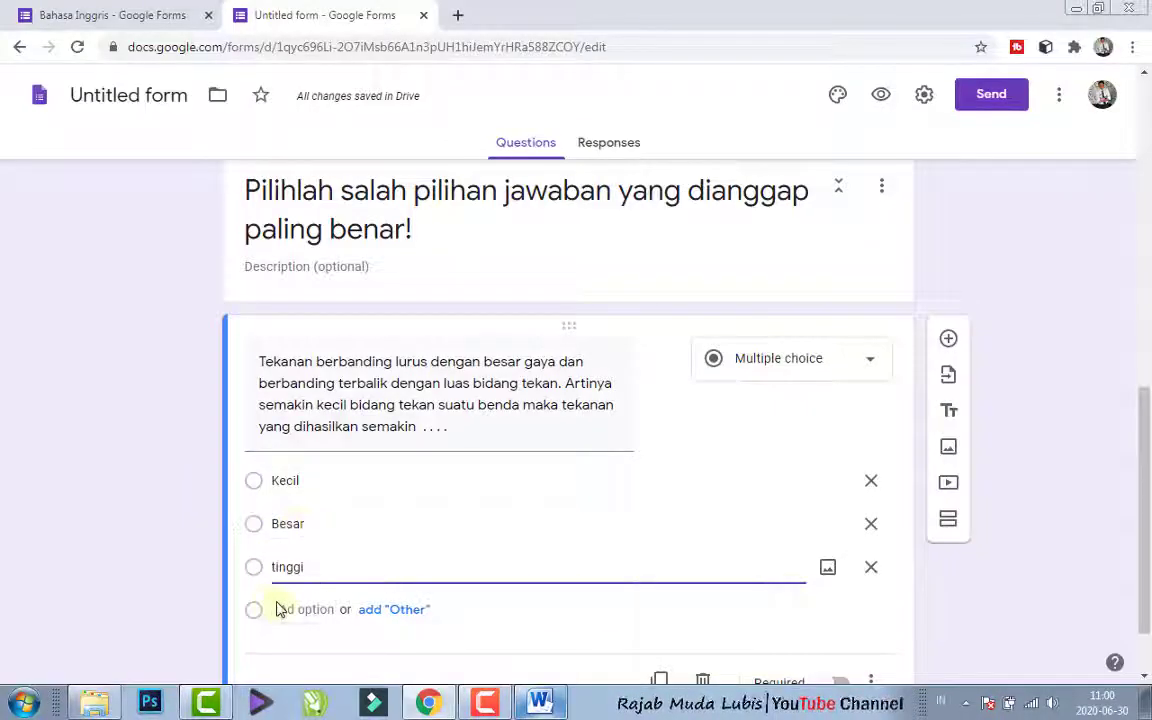
left_click(280, 610)
key("ctrl+v")
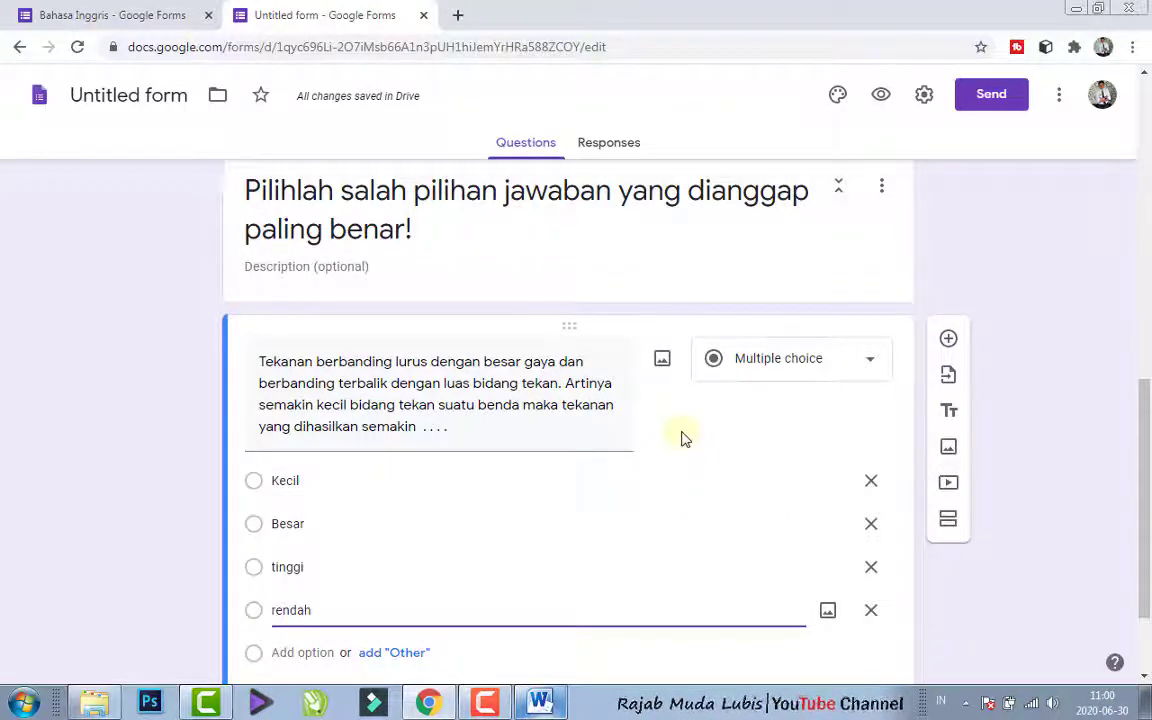
- Set the question's type to Multiple choice and make answering it required
left_click(875, 361)
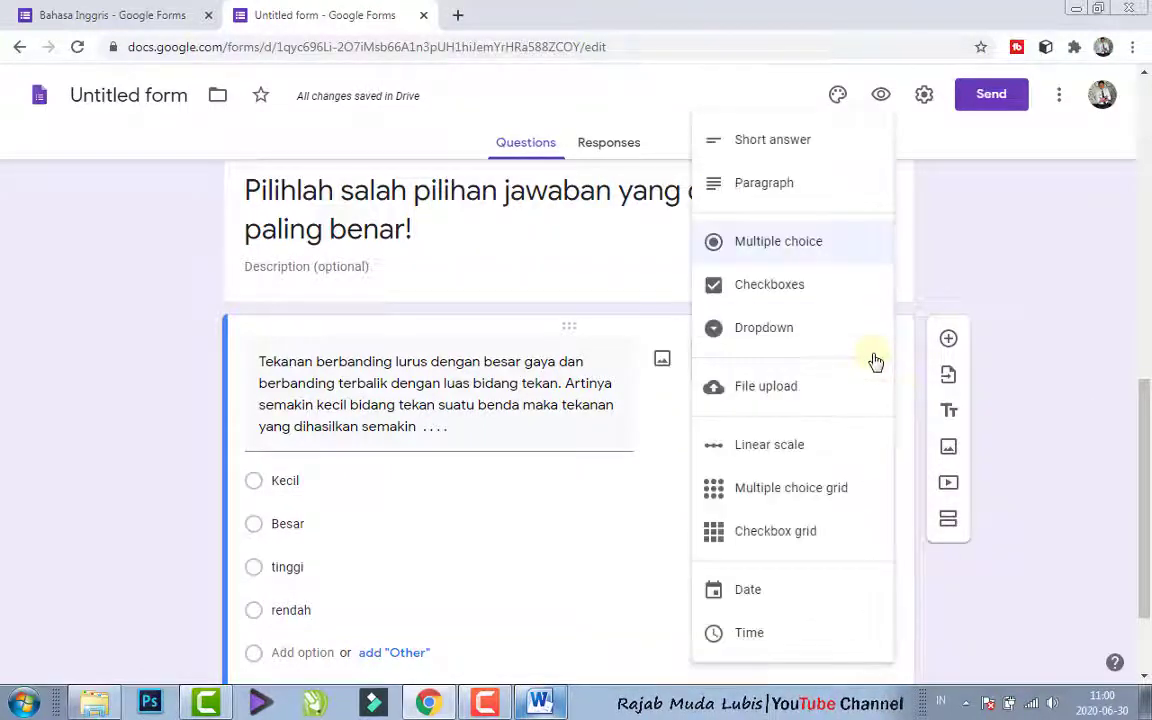
left_click(805, 249)
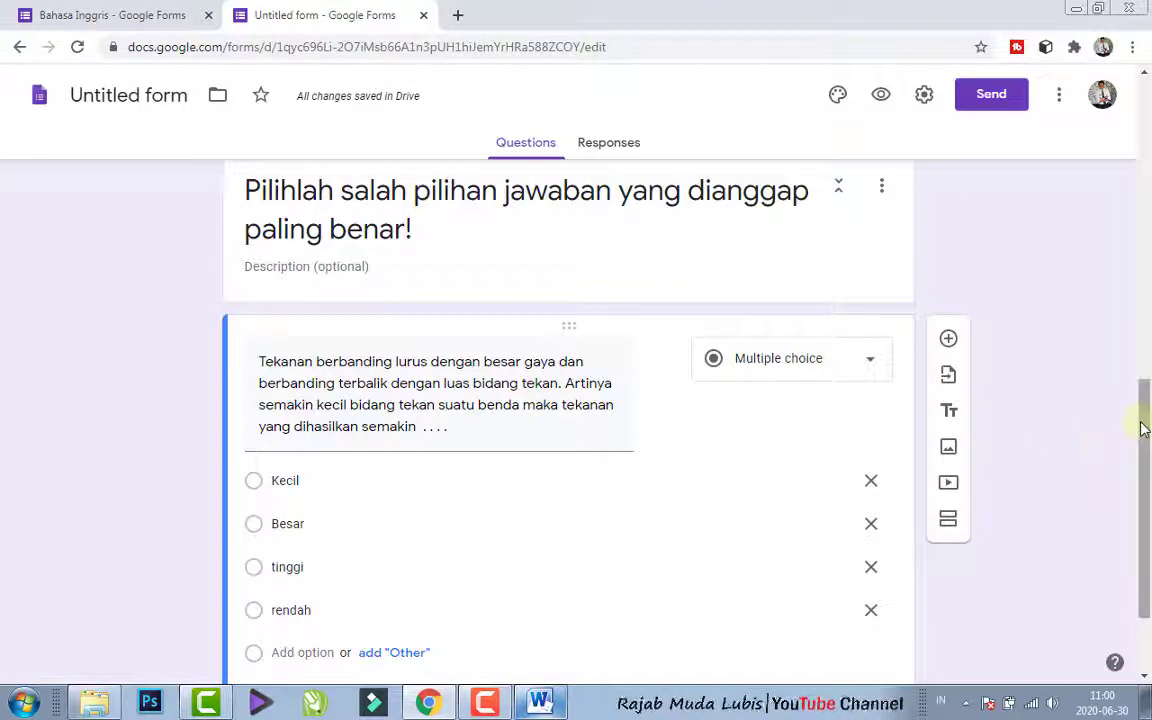
left_click_drag(1145, 430, 1147, 484)
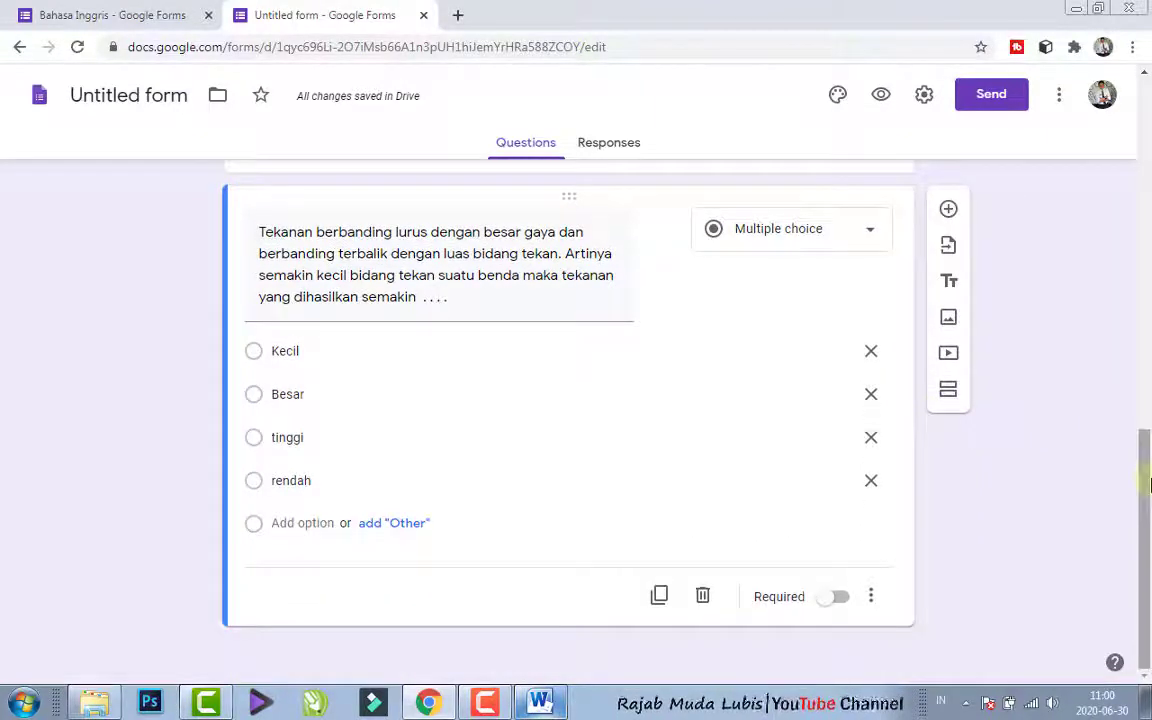
left_click(835, 597)
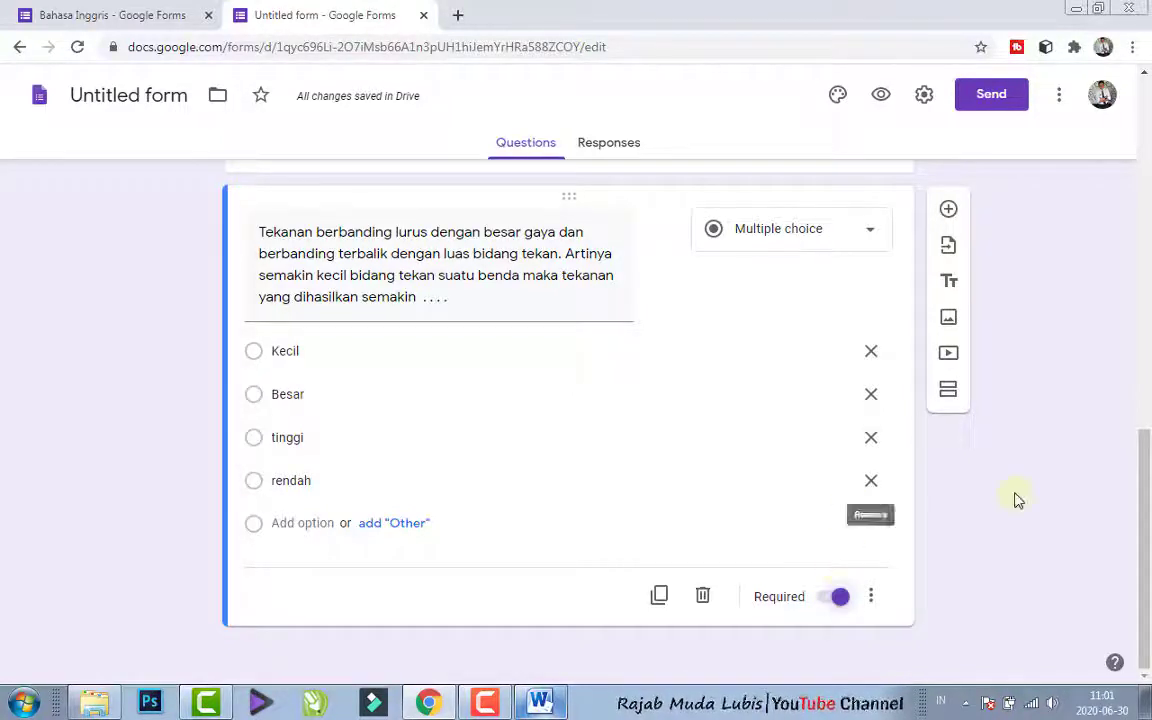
left_click(834, 597)
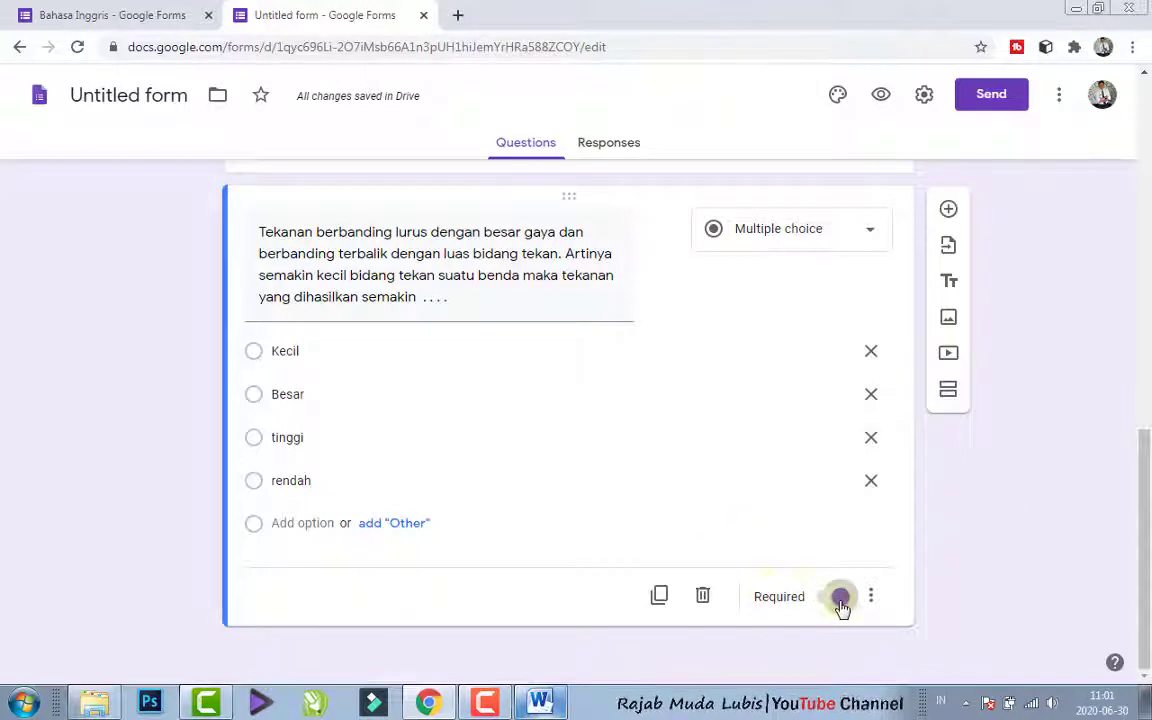
left_click(832, 598)
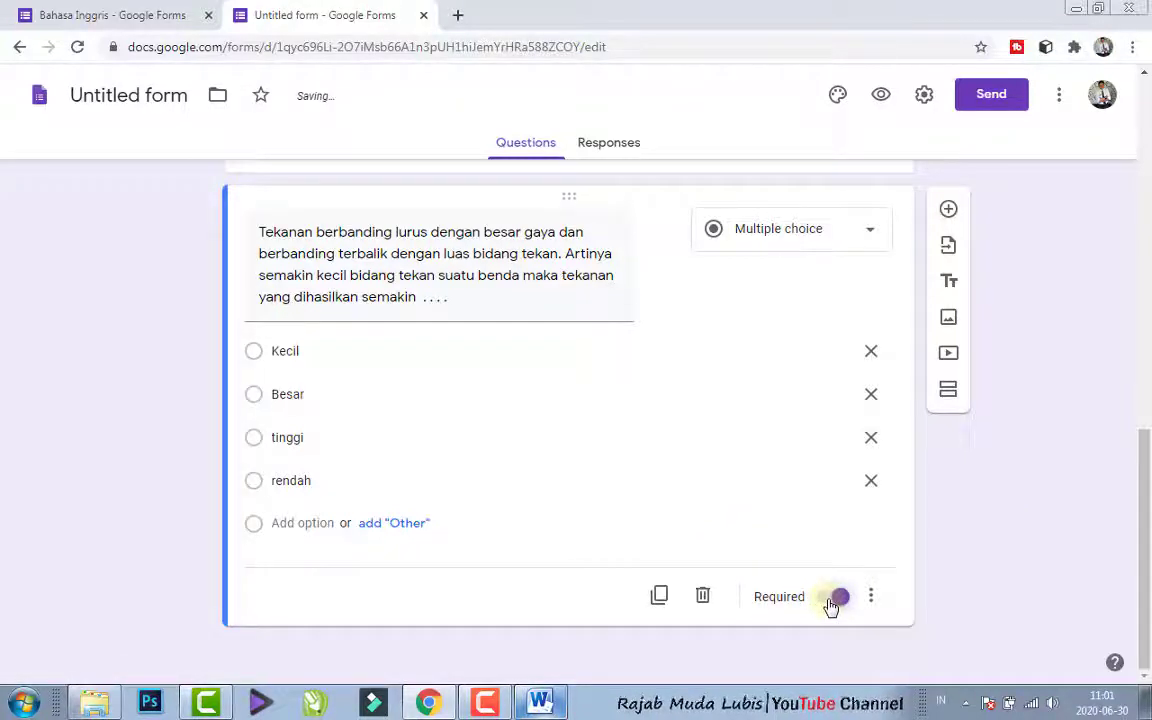
left_click(836, 600)
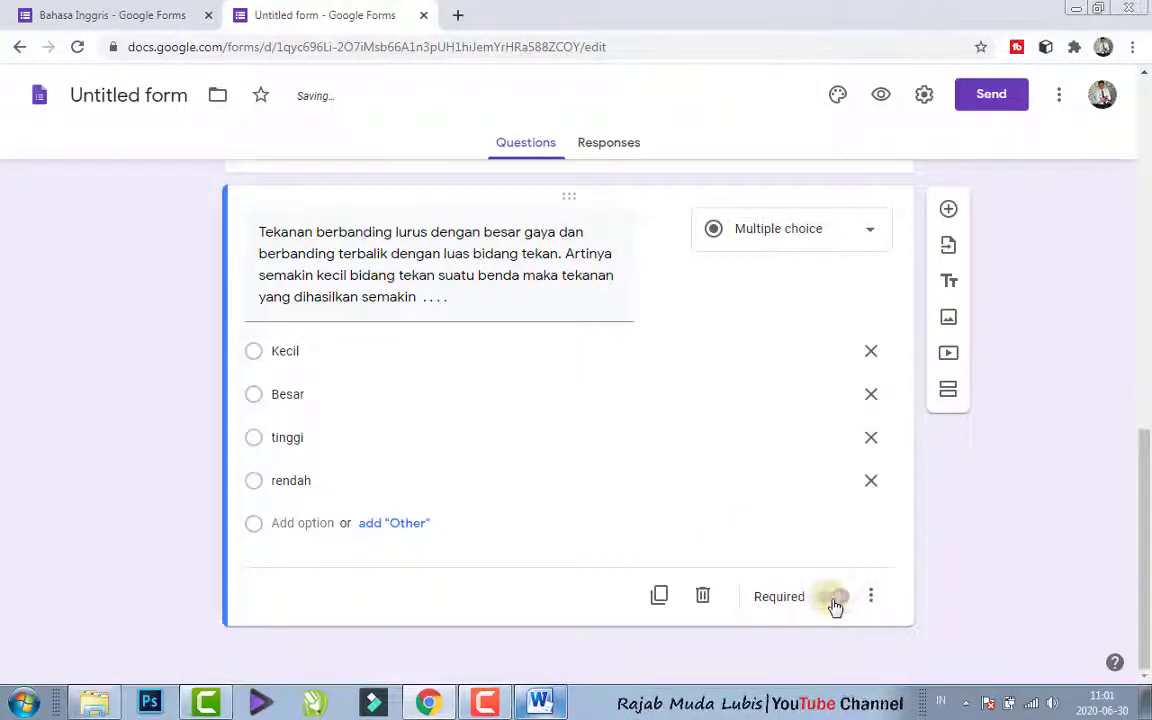
left_click(836, 600)
- View the image sources offered for the "Kecil" option and close the image dialog without inserting anything
scroll(1146, 477, "up", 1)
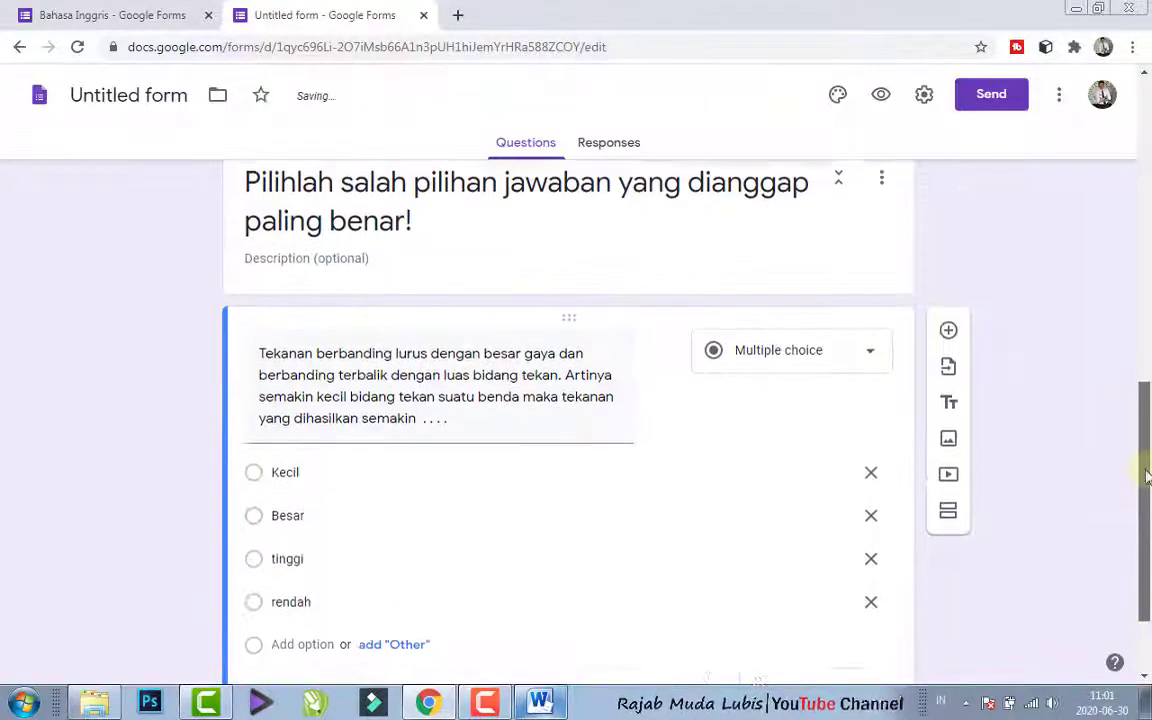
left_click_drag(1146, 477, 1146, 486)
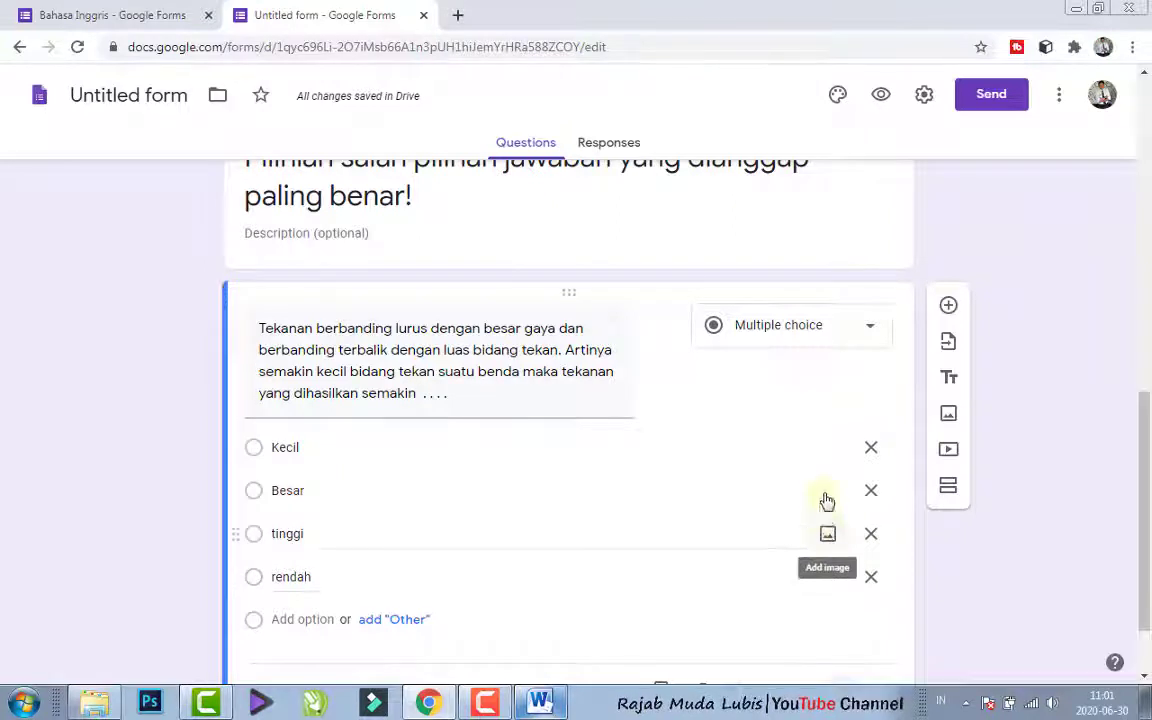
left_click(826, 449)
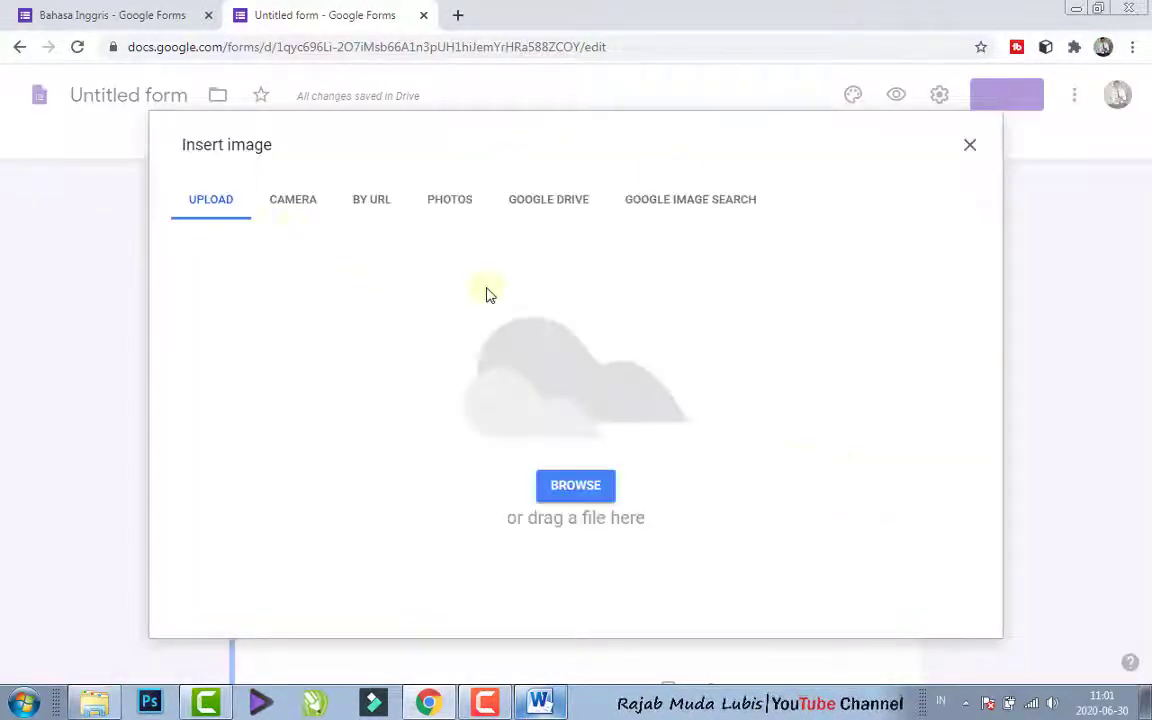
left_click(969, 150)
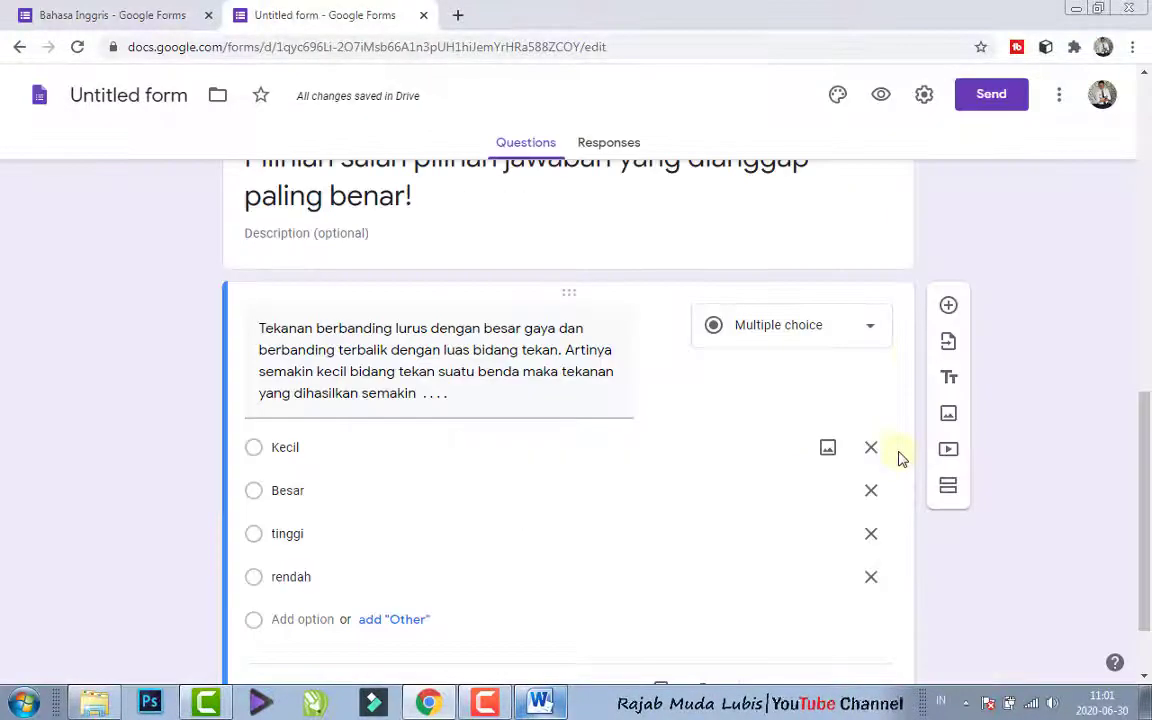
- View the image upload choice for the "Kecil" option again and close the dialog without choosing a file
left_click(828, 452)
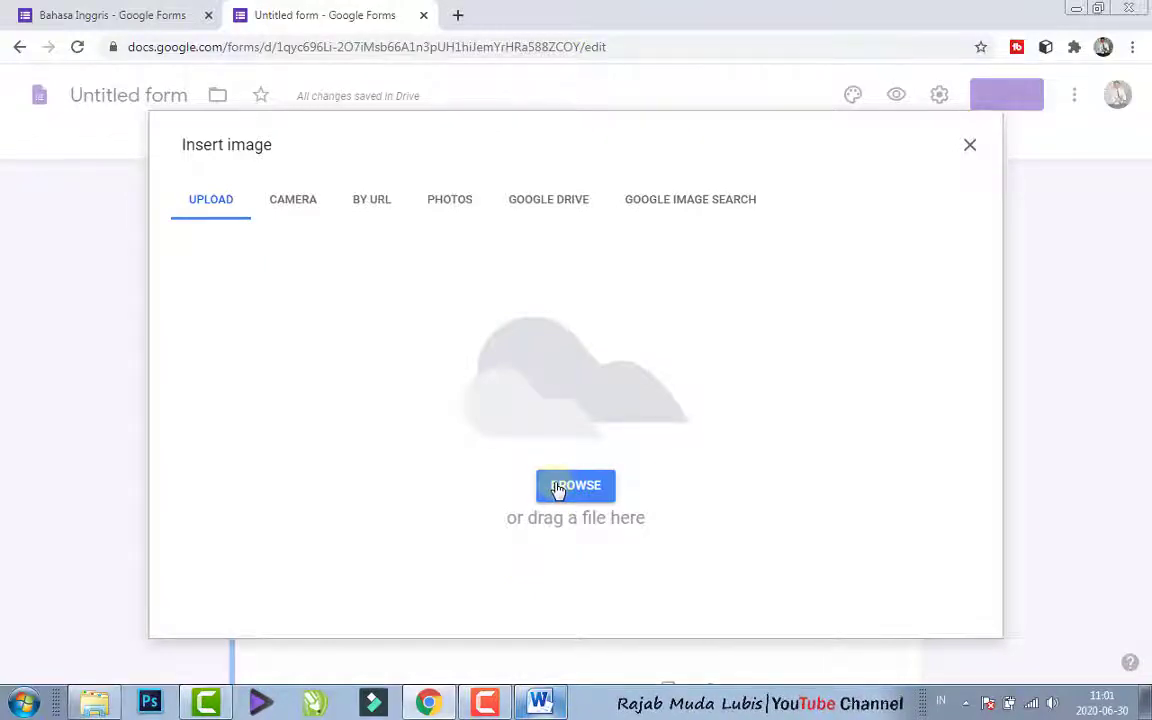
left_click(970, 146)
scroll(677, 485, "down", 2)
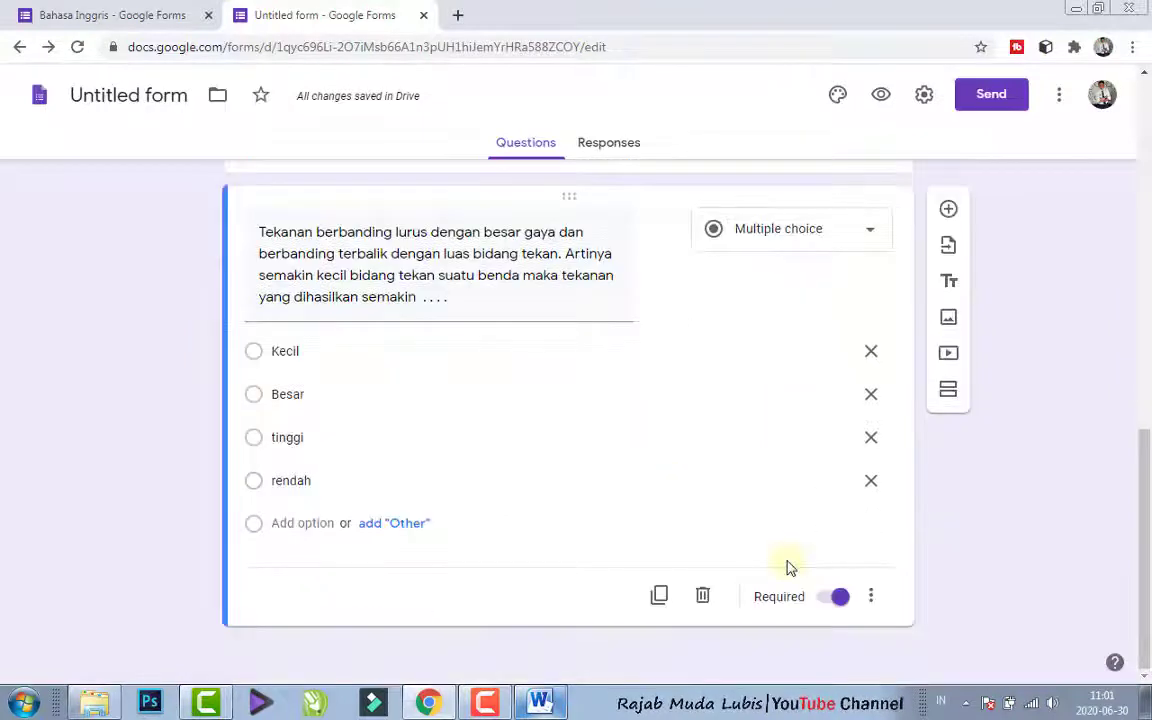
- Add a new question to the form and fill it with question 2's text from Word, removing the leading number "2."
left_click_drag(1145, 512, 1144, 491)
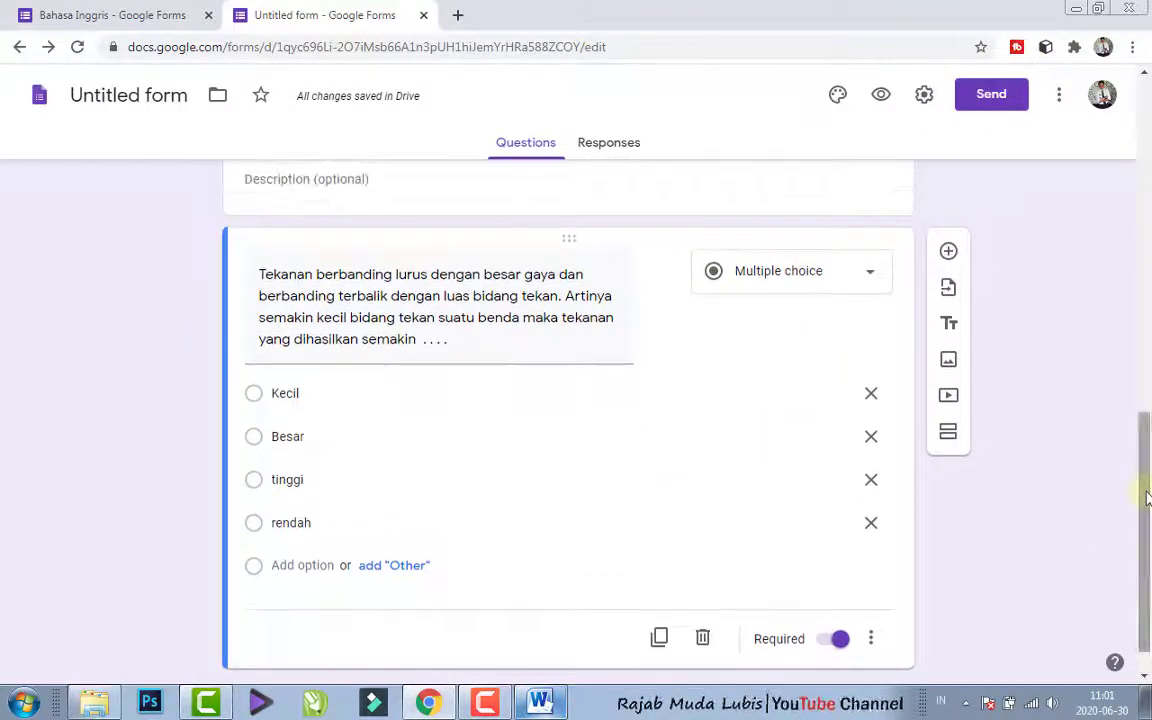
left_click(950, 255)
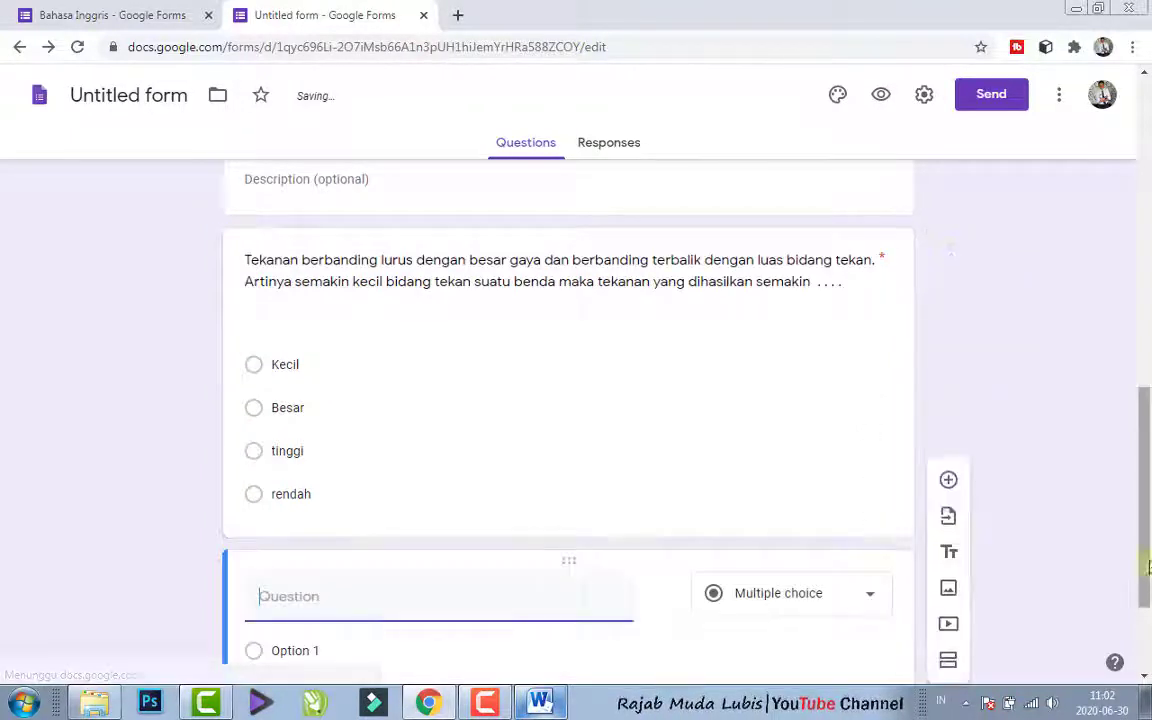
left_click(540, 702)
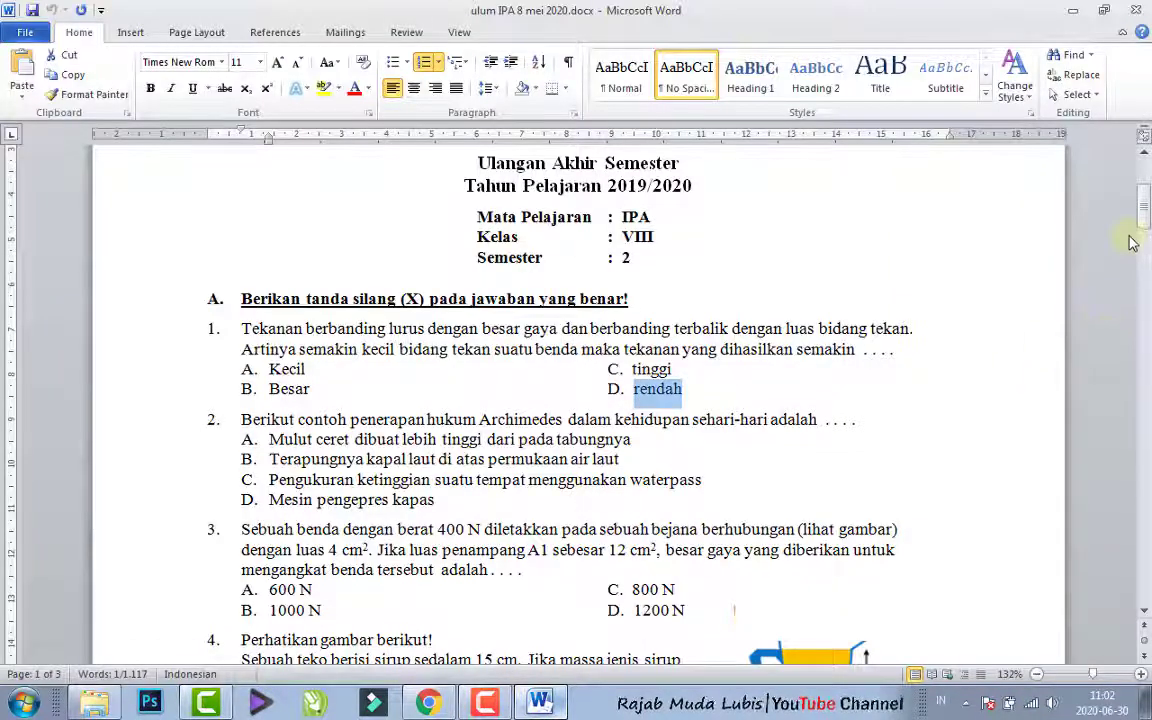
left_click(1028, 210)
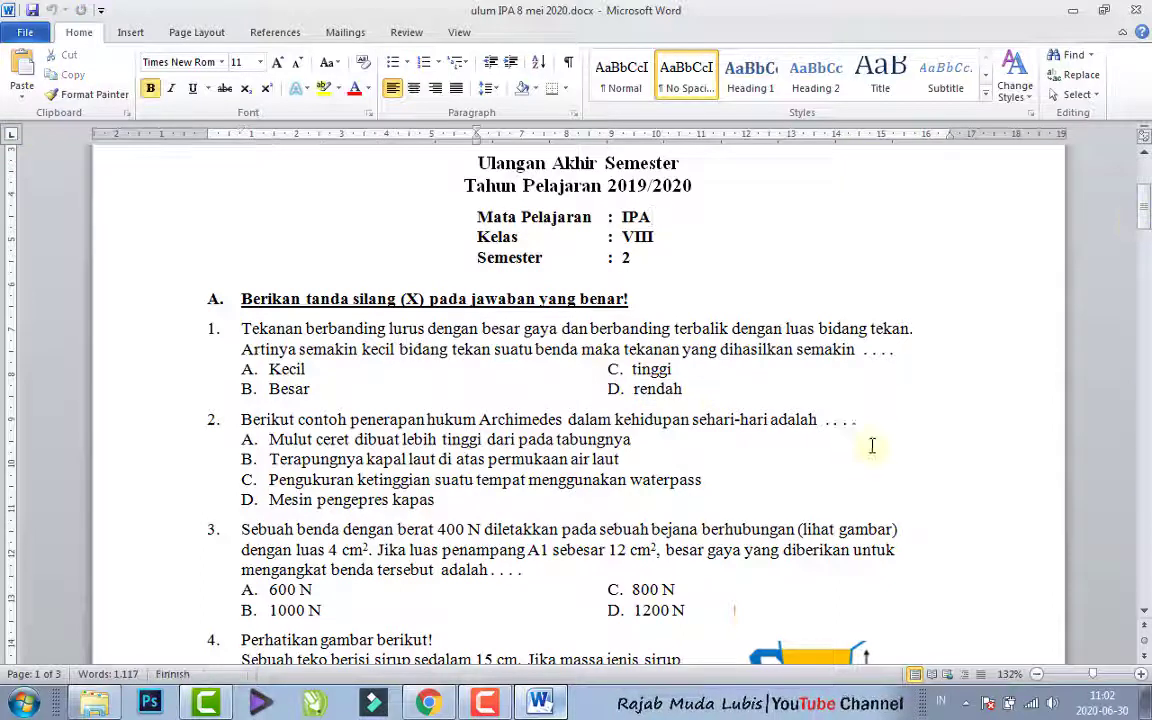
left_click_drag(872, 426, 235, 419)
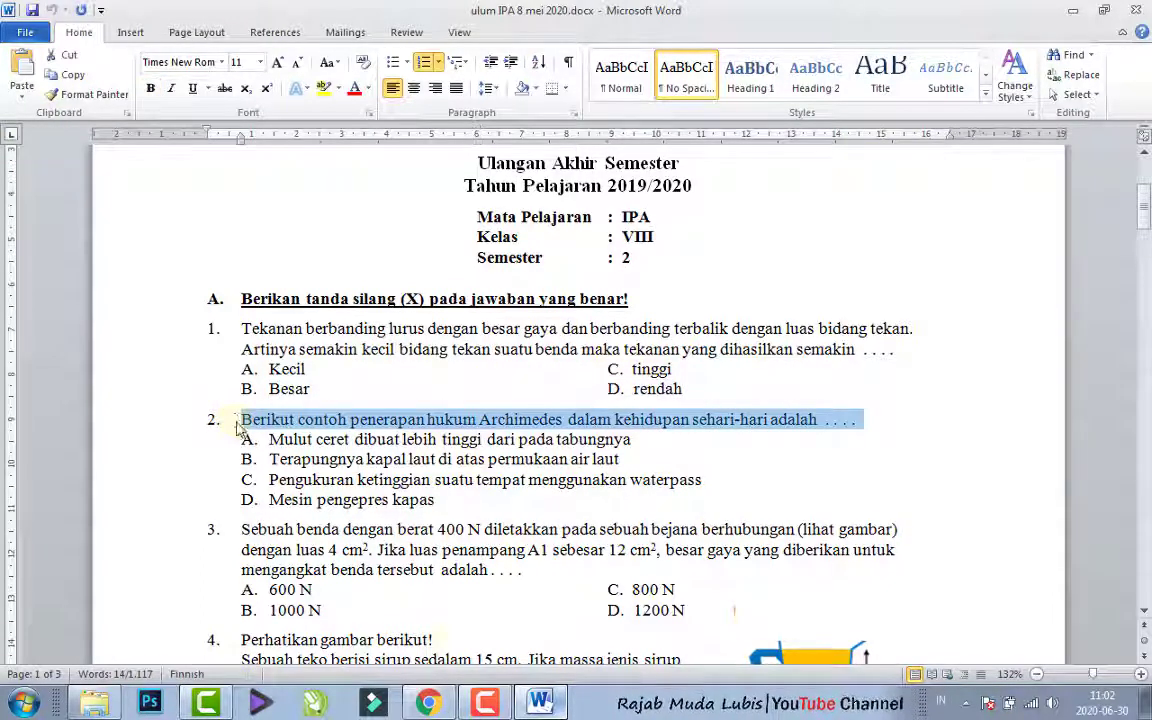
left_click(428, 703)
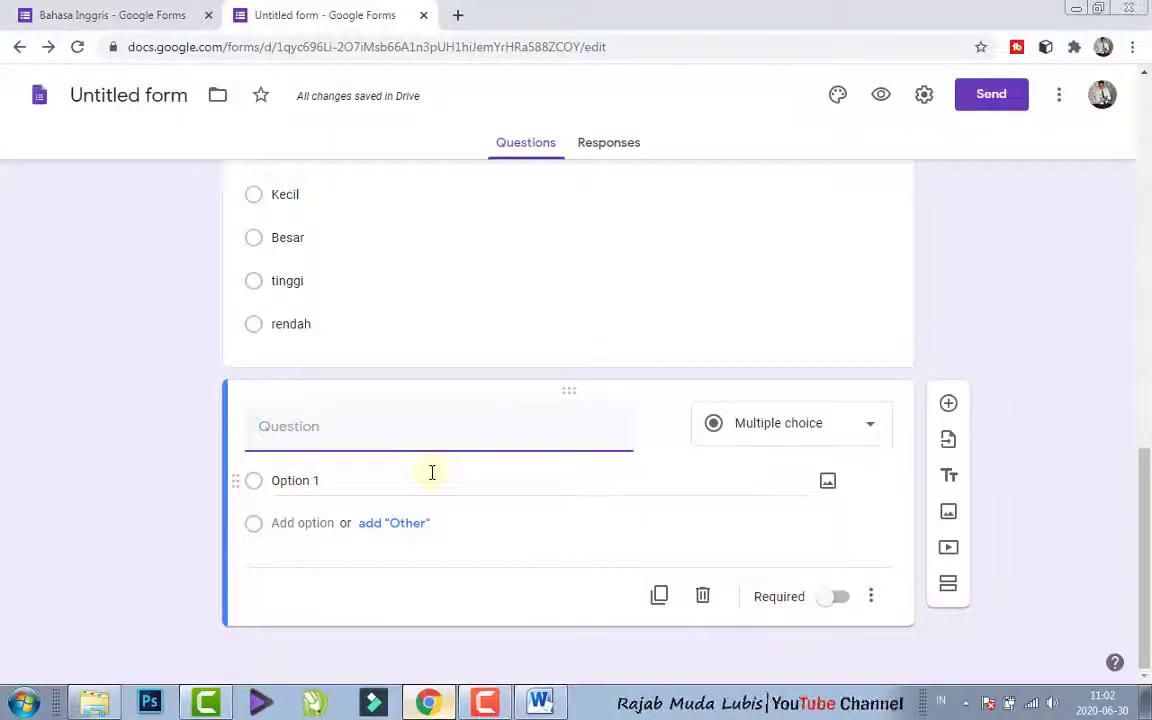
type("2. Berikut contoh penerapan hukum Archimedes dalam kehidupan sehari-hari adalah . . . .")
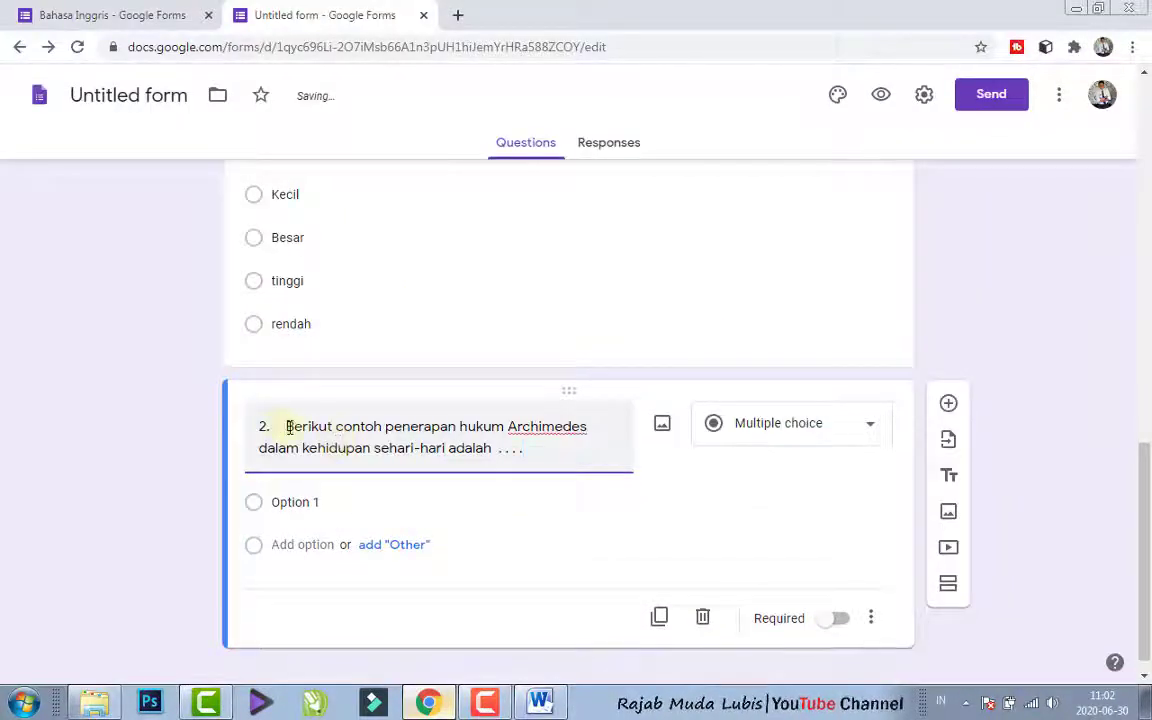
left_click_drag(288, 427, 126, 408)
key("BackSpace")
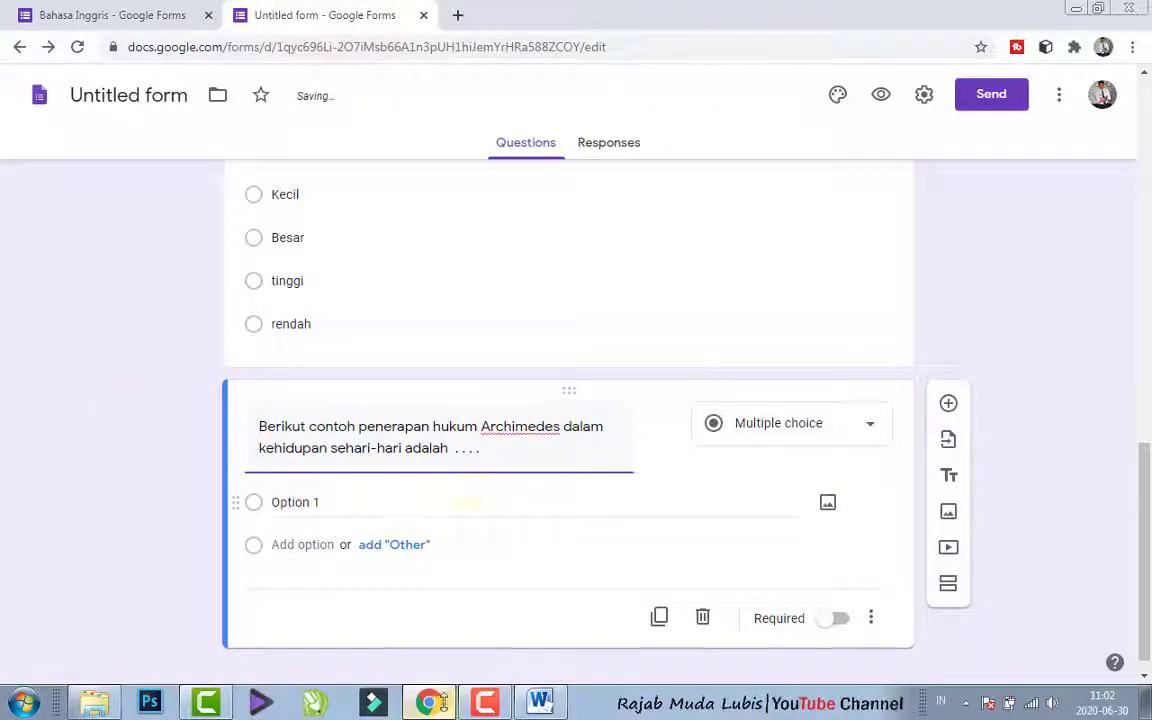
- In Word, set the list numbering of question 2's four answer choices to None
left_click(540, 703)
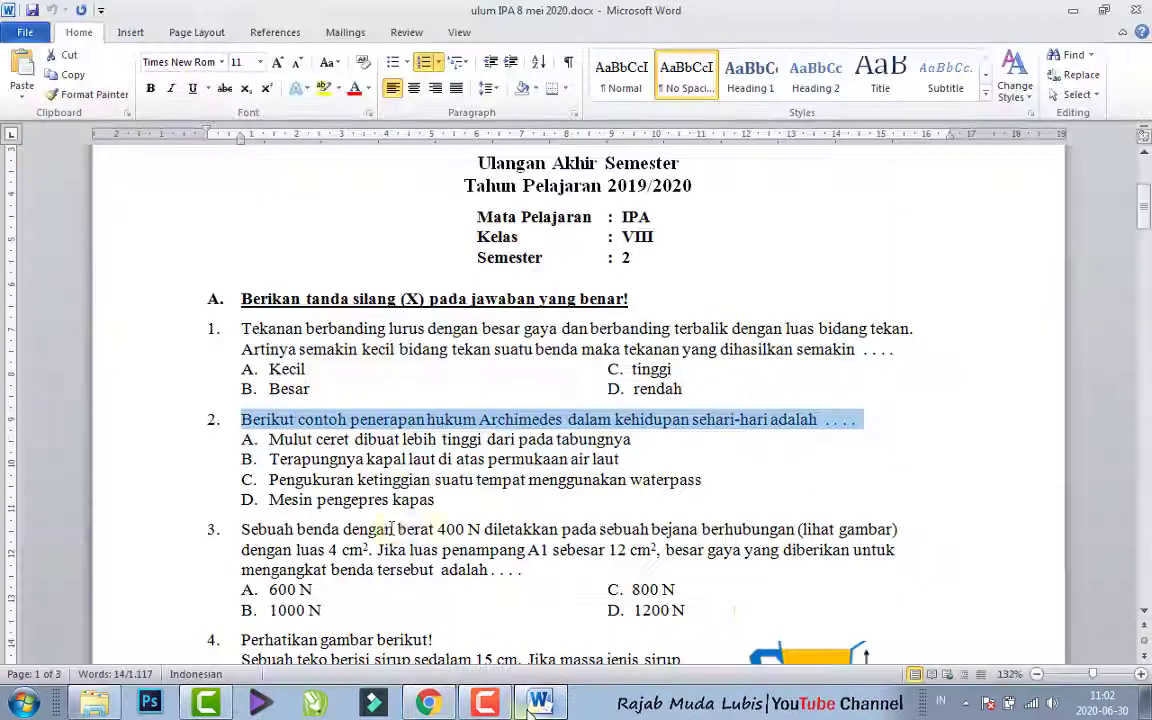
left_click_drag(250, 440, 436, 500)
left_click(253, 440)
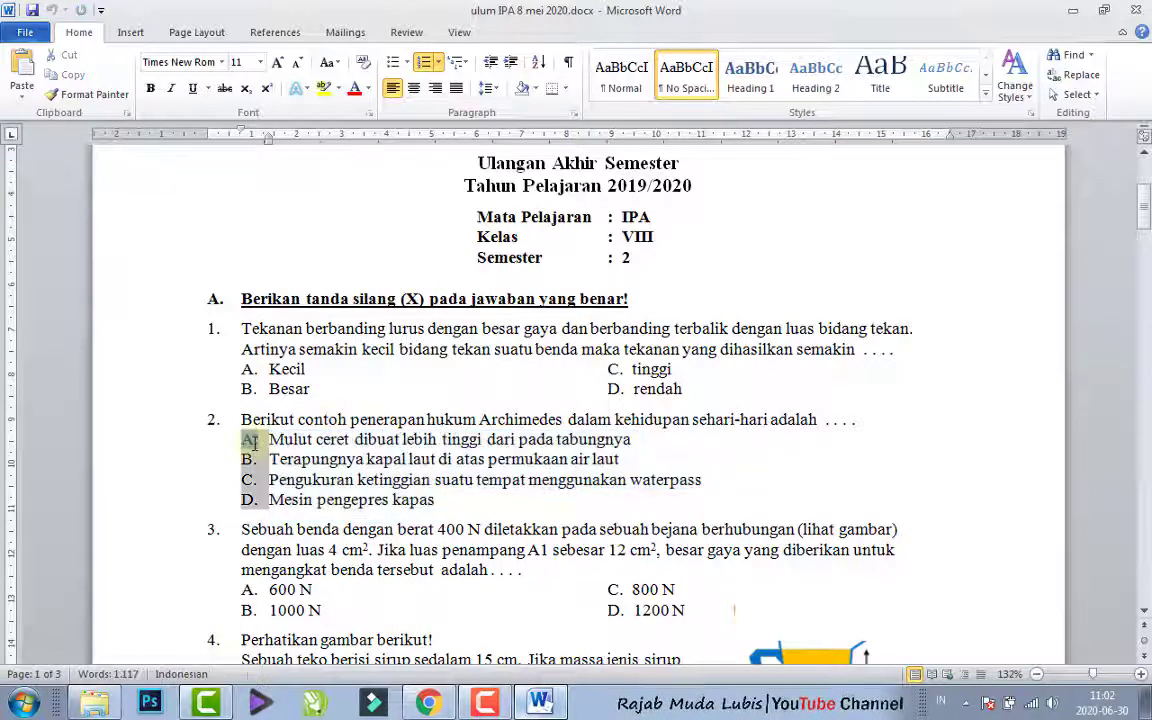
left_click(276, 459)
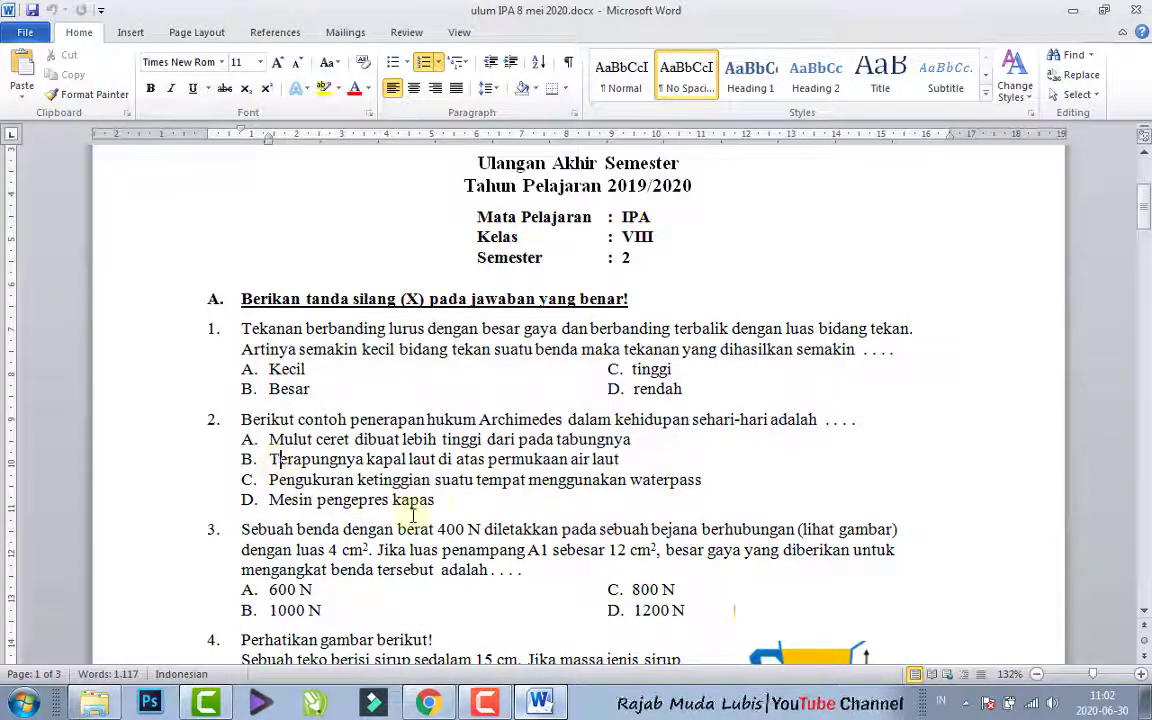
left_click_drag(440, 500, 233, 450)
key("ctrl+c")
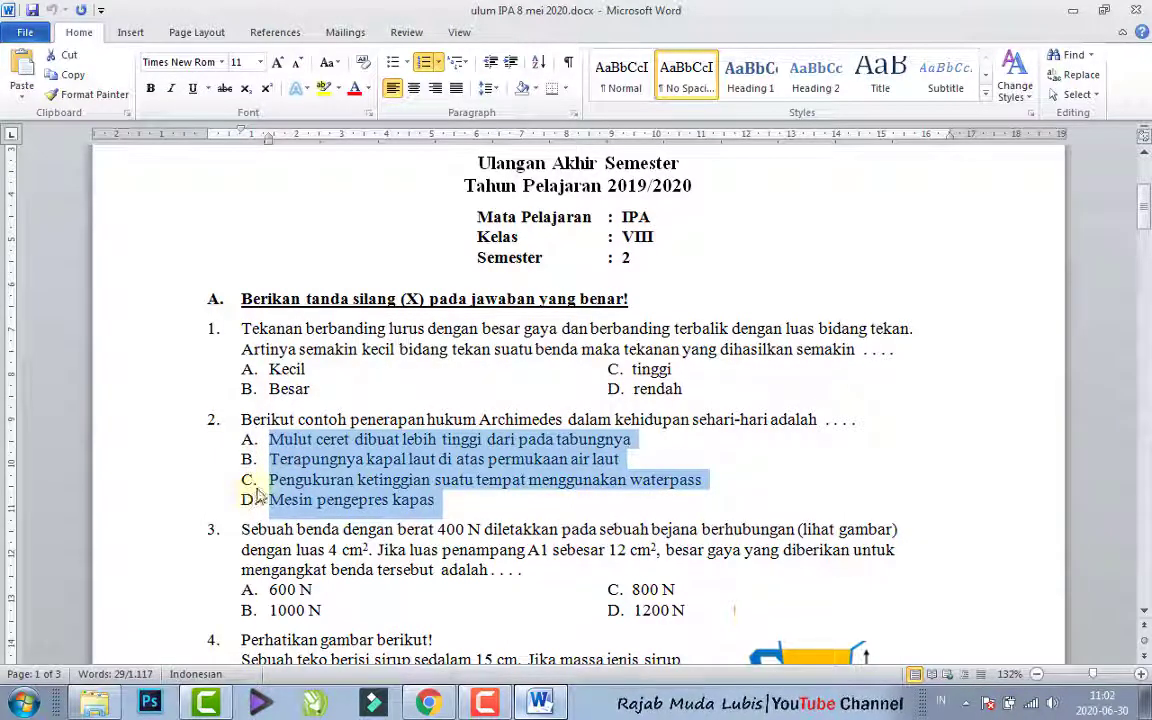
left_click(438, 66)
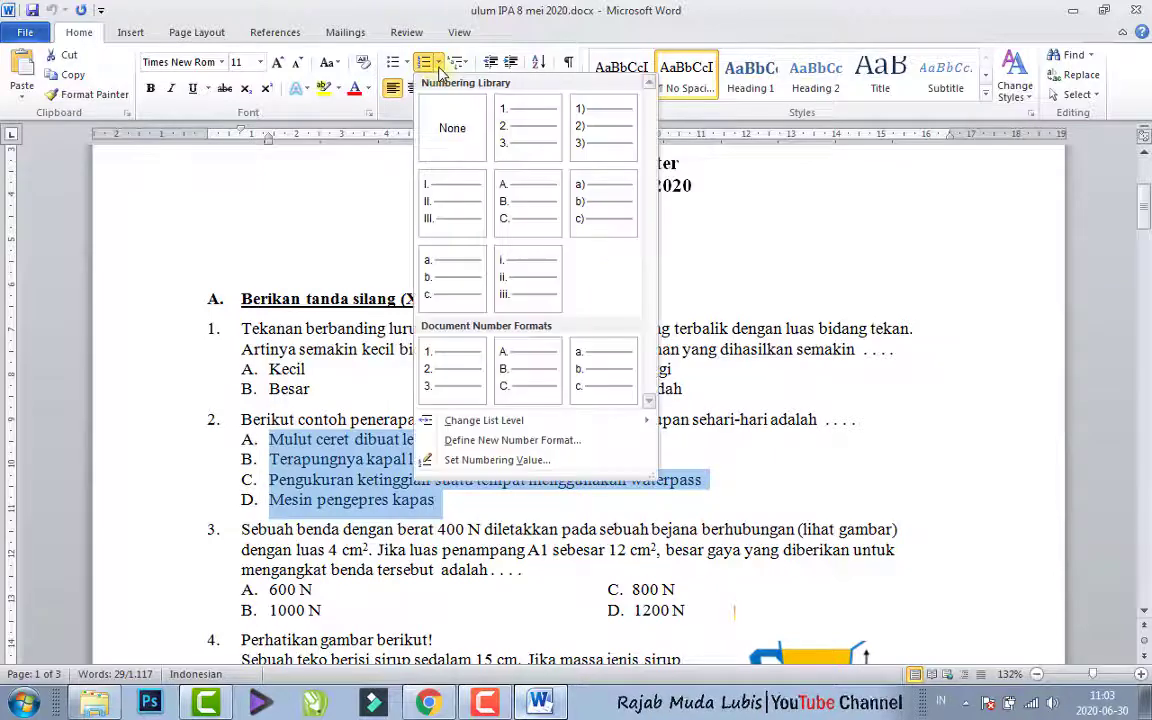
left_click(452, 130)
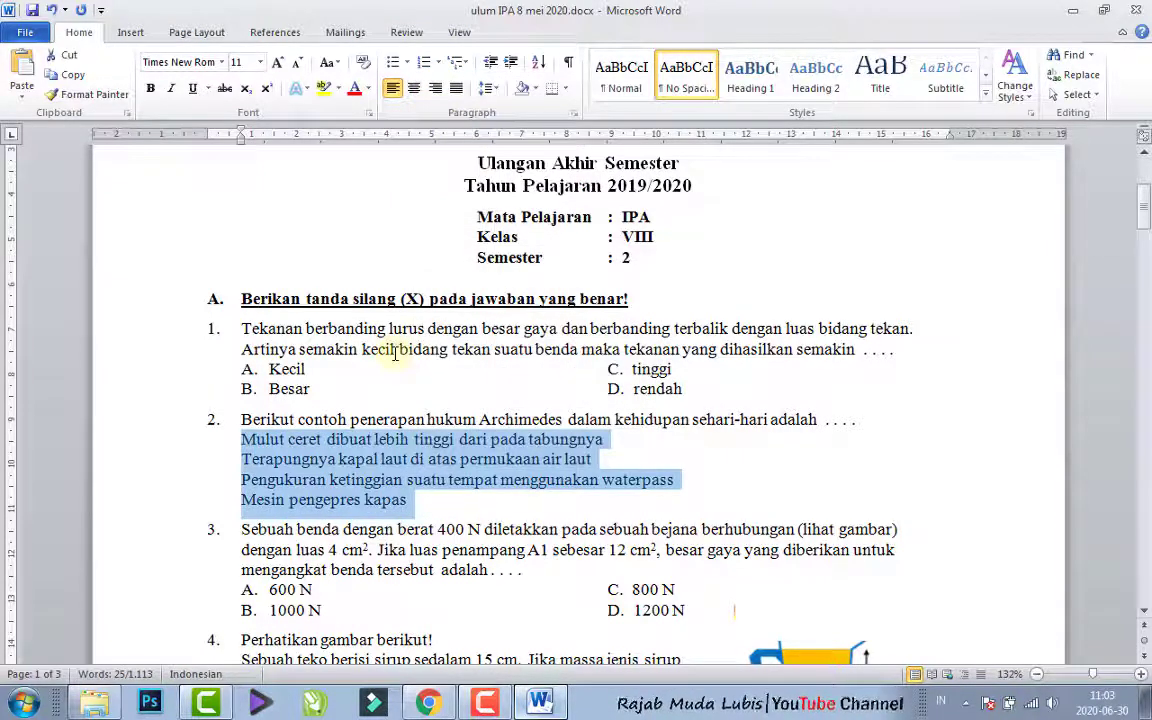
- Copy the four unnumbered choices of question 2 from Word into the Chrome form as the Archimedes question's answer options
left_click(428, 703)
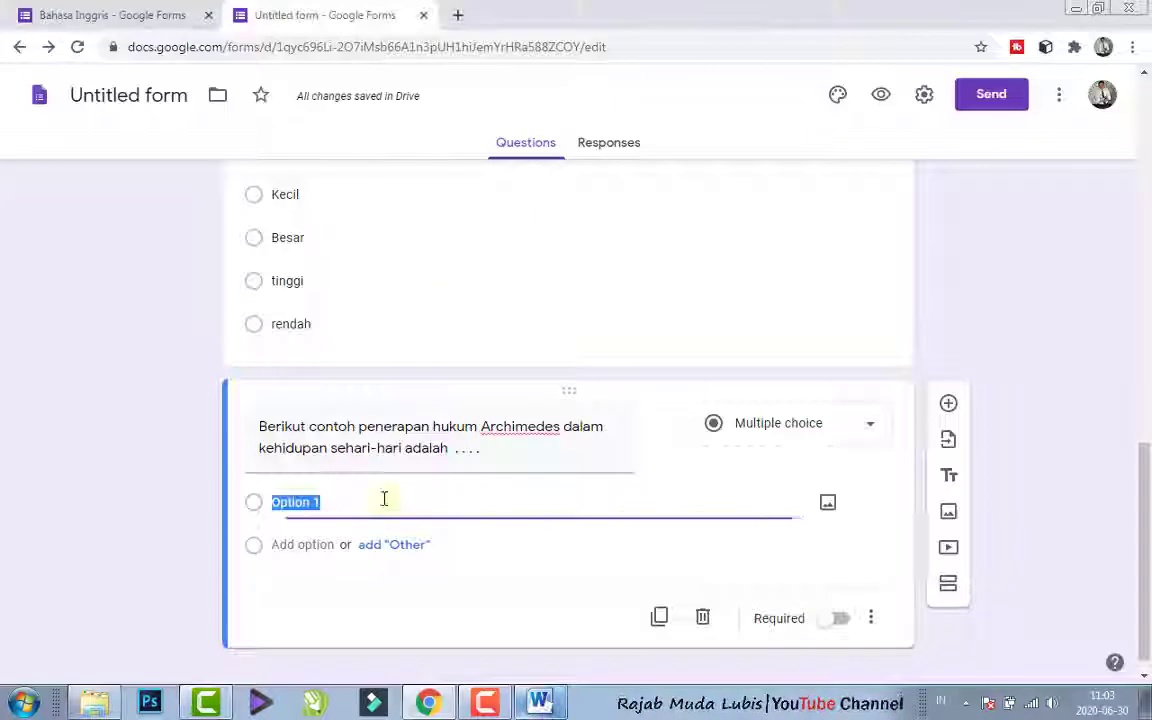
key("ctrl+v")
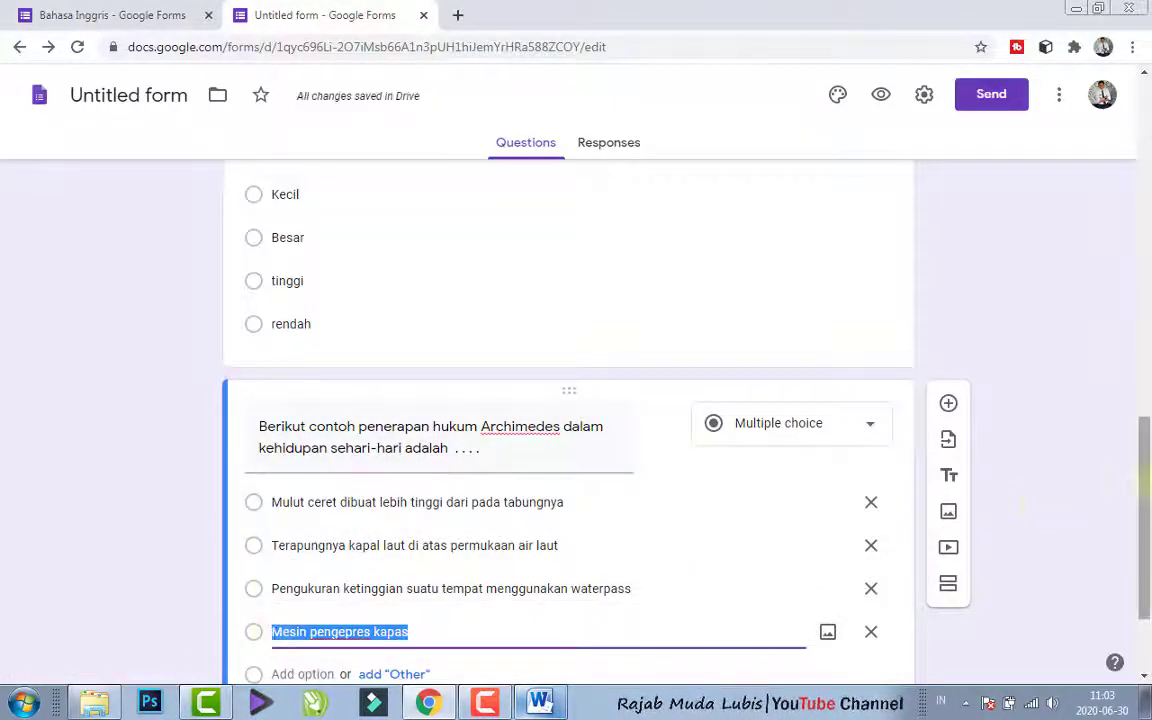
left_click_drag(1146, 494, 1150, 532)
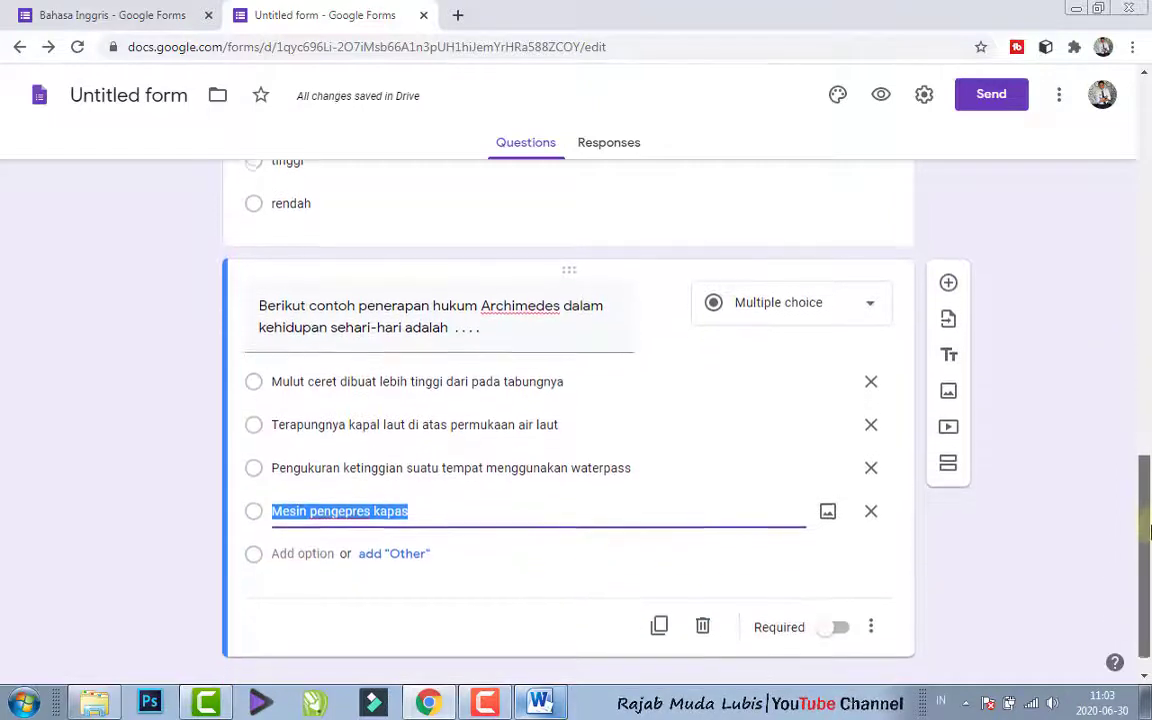
left_click(280, 508)
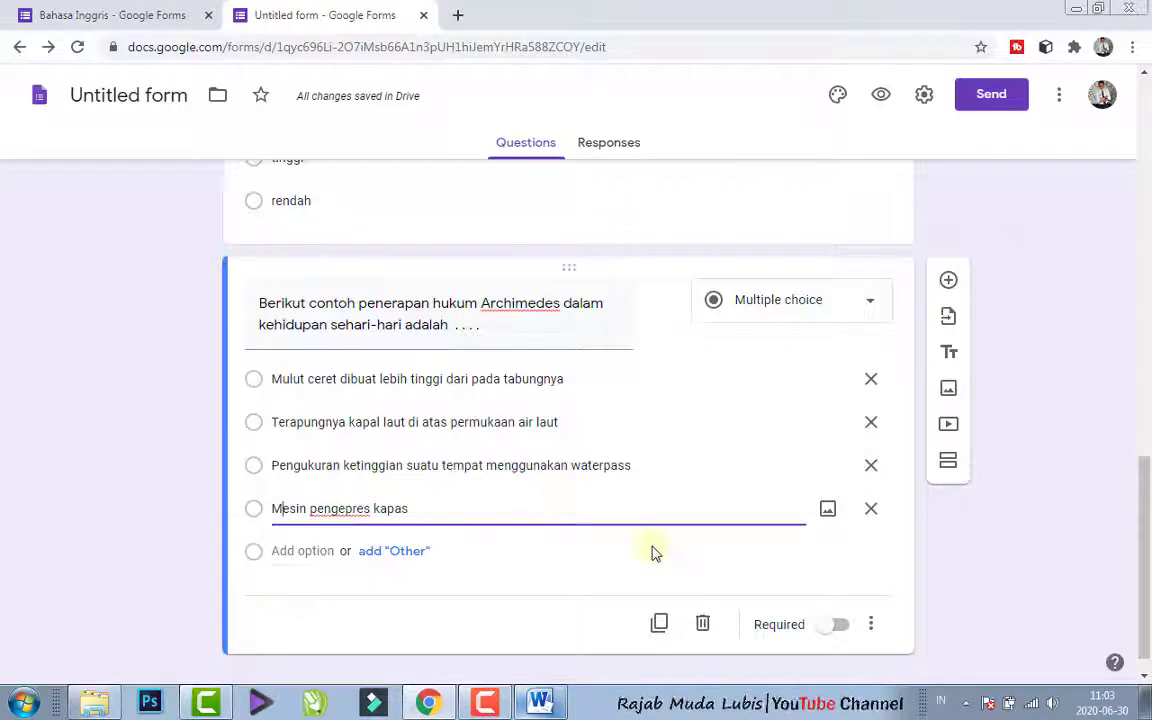
- Make answering the Archimedes question required
mouse_move(1147, 568)
left_mouse_down()
mouse_move(1147, 512)
mouse_move(1147, 566)
left_mouse_up()
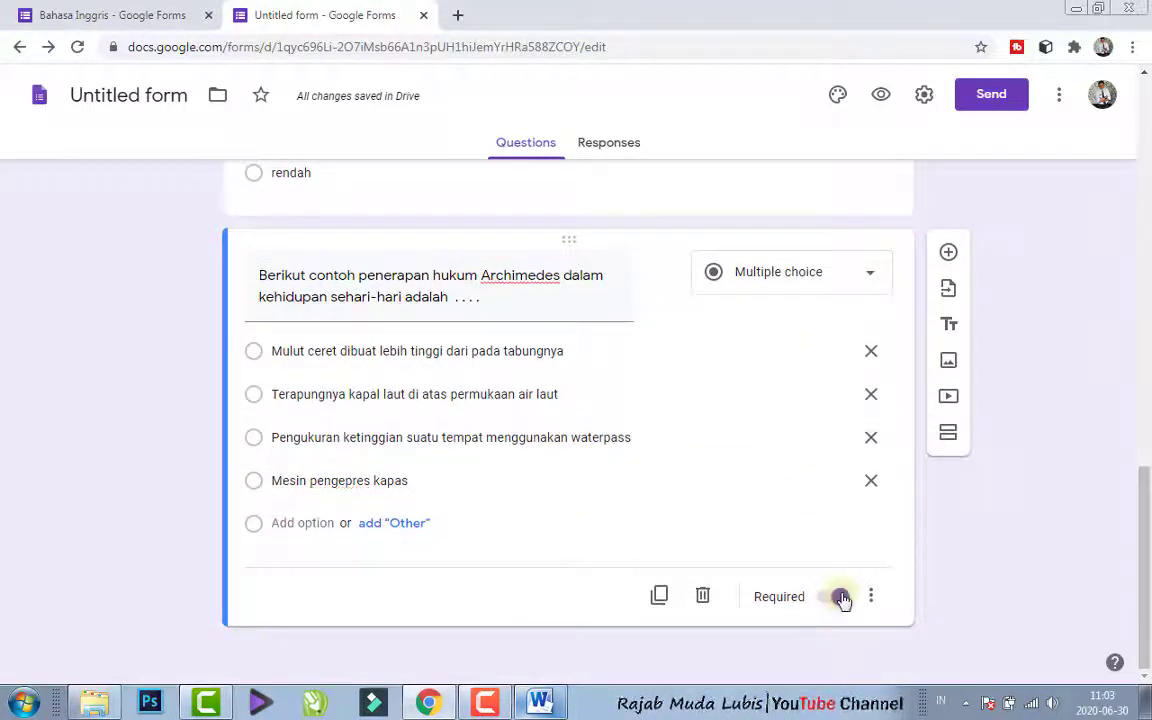
left_click(840, 597)
left_click_drag(1145, 548, 1145, 477)
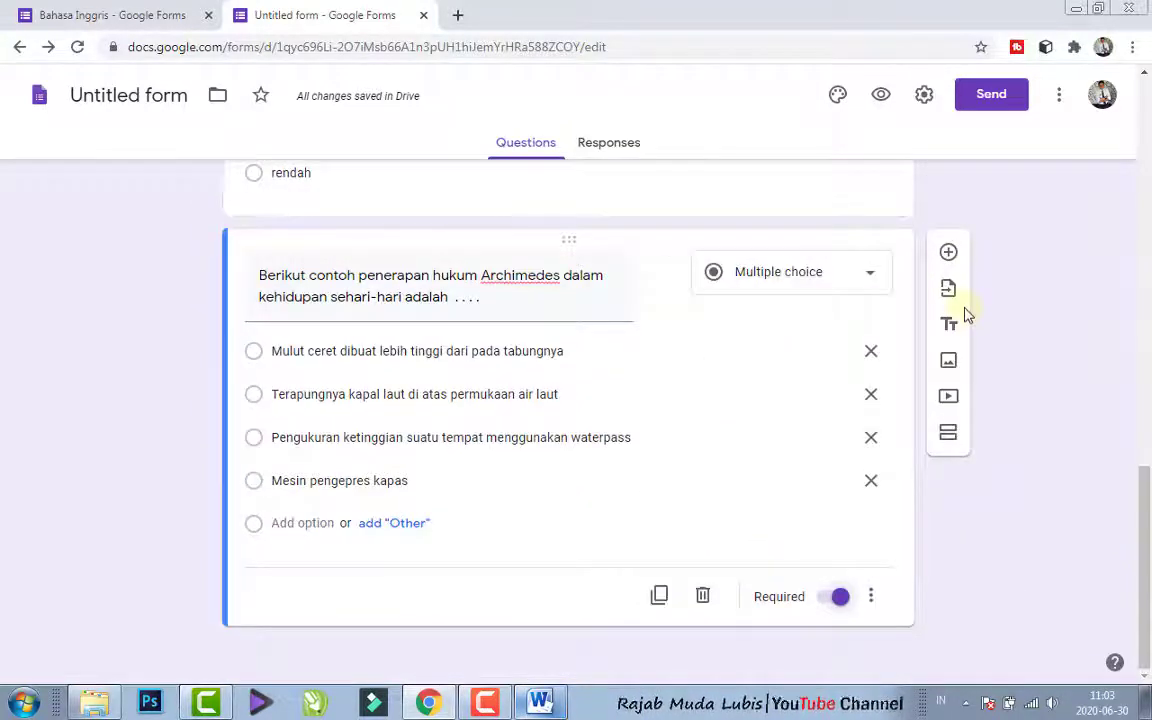
- Add another question to the form and fill it with question 4's text from Word, removing the leading number "4."
left_click(948, 253)
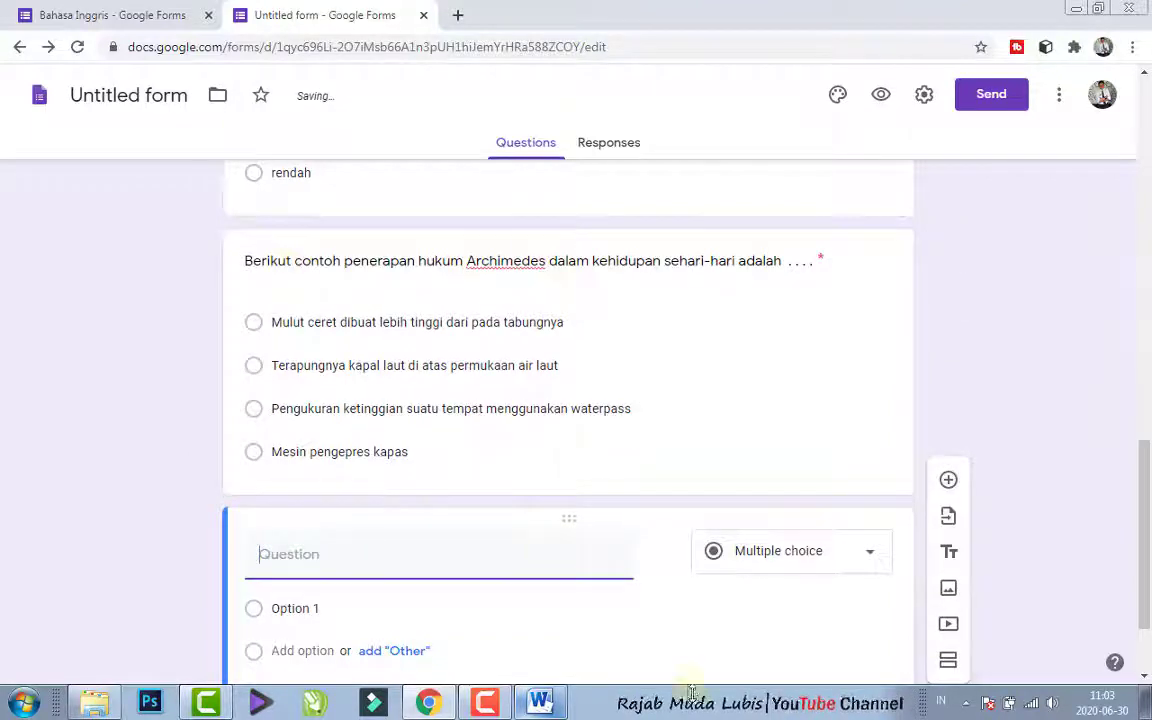
left_click(540, 703)
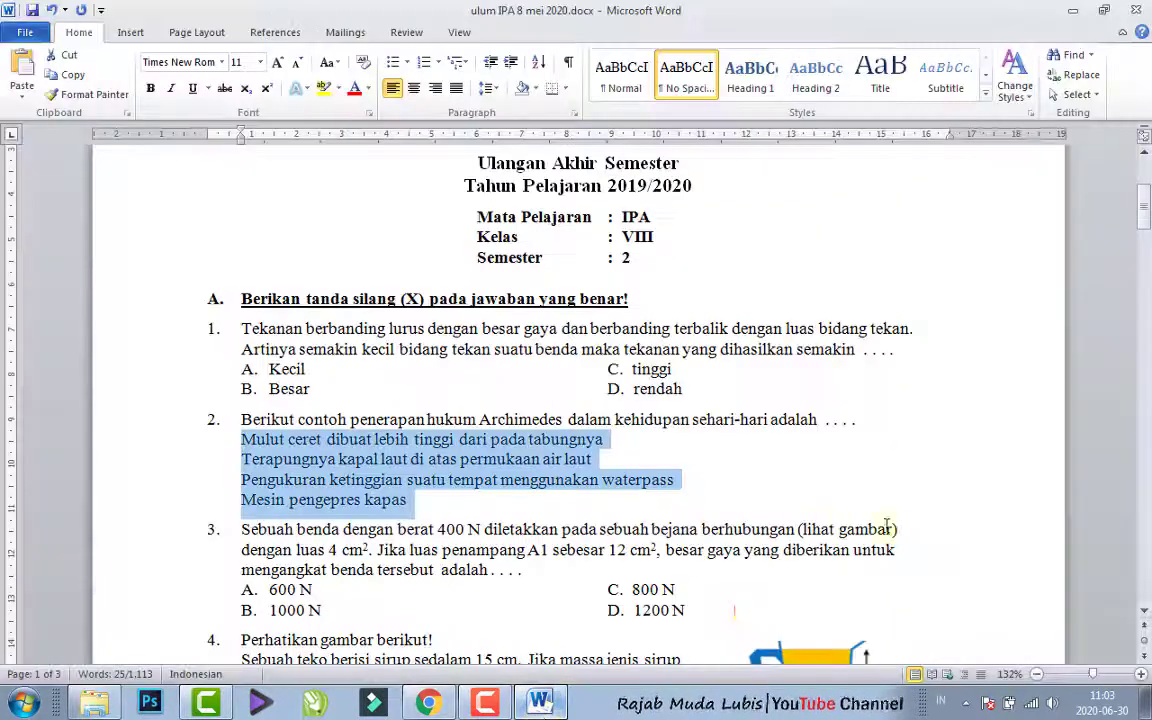
left_click_drag(1147, 210, 1147, 245)
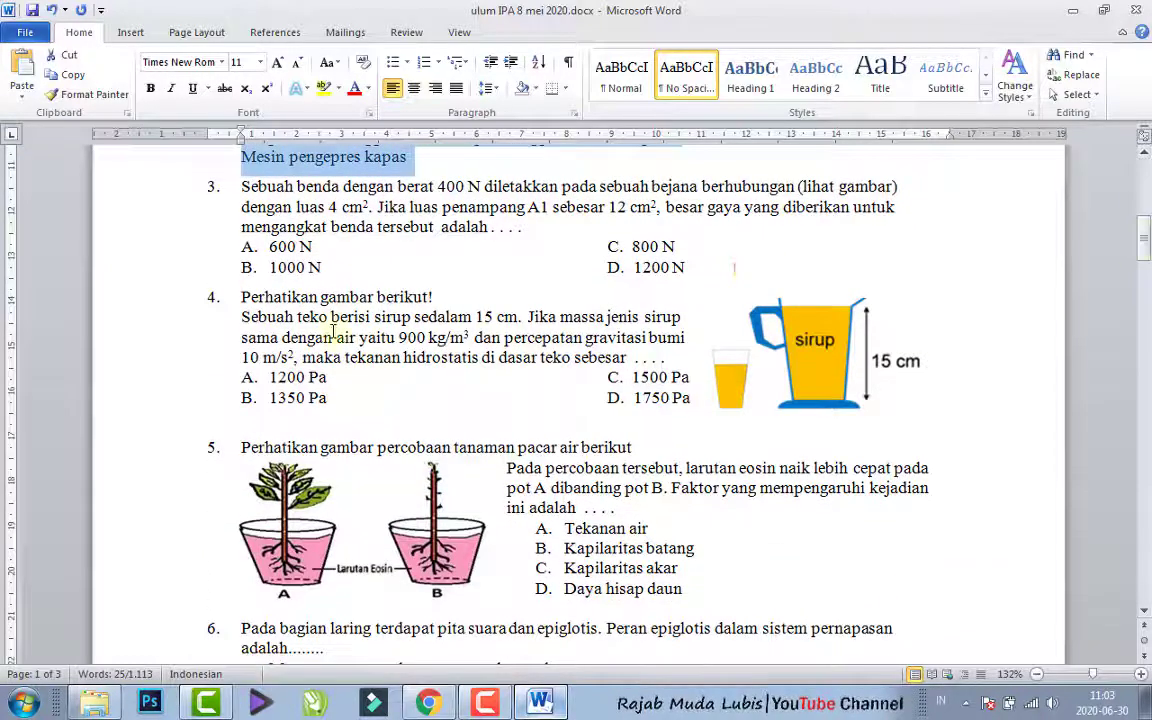
left_click(810, 372)
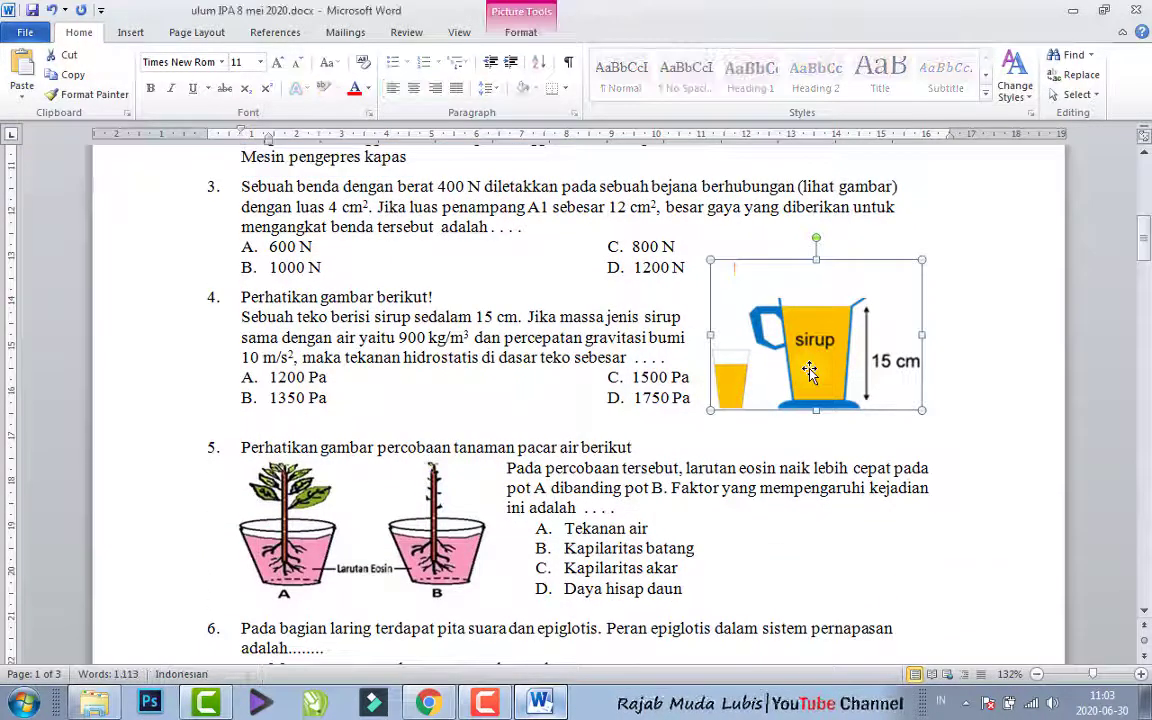
left_click(280, 294)
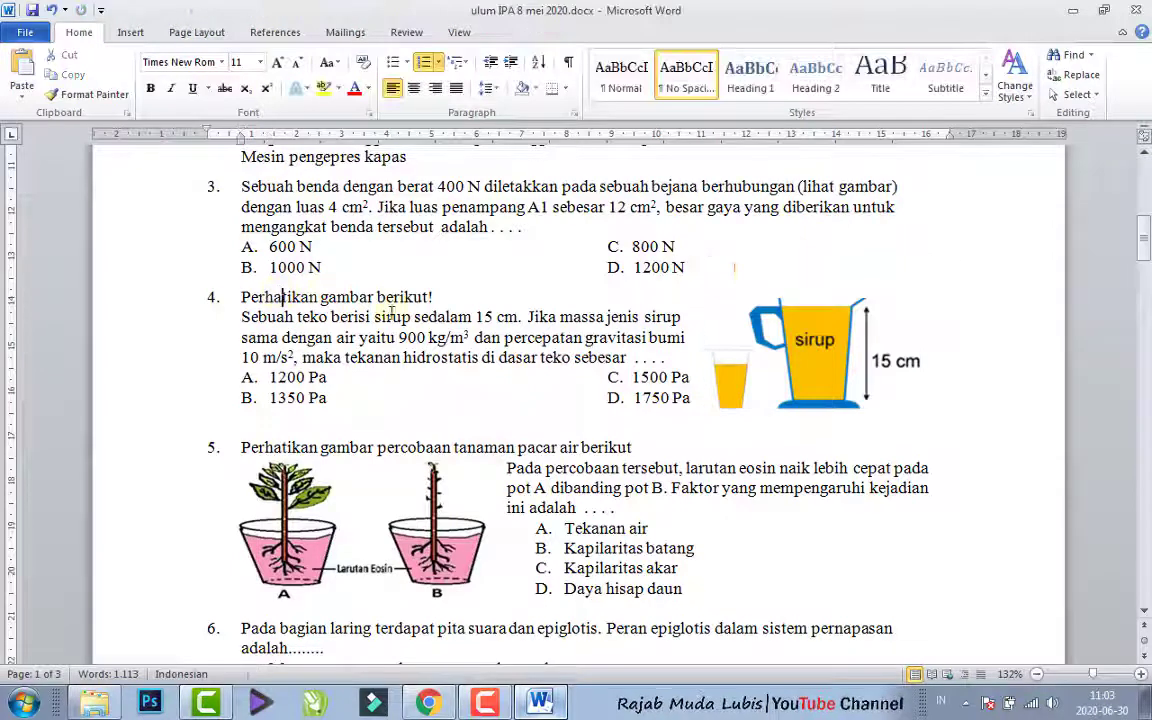
left_click_drag(243, 298, 673, 357)
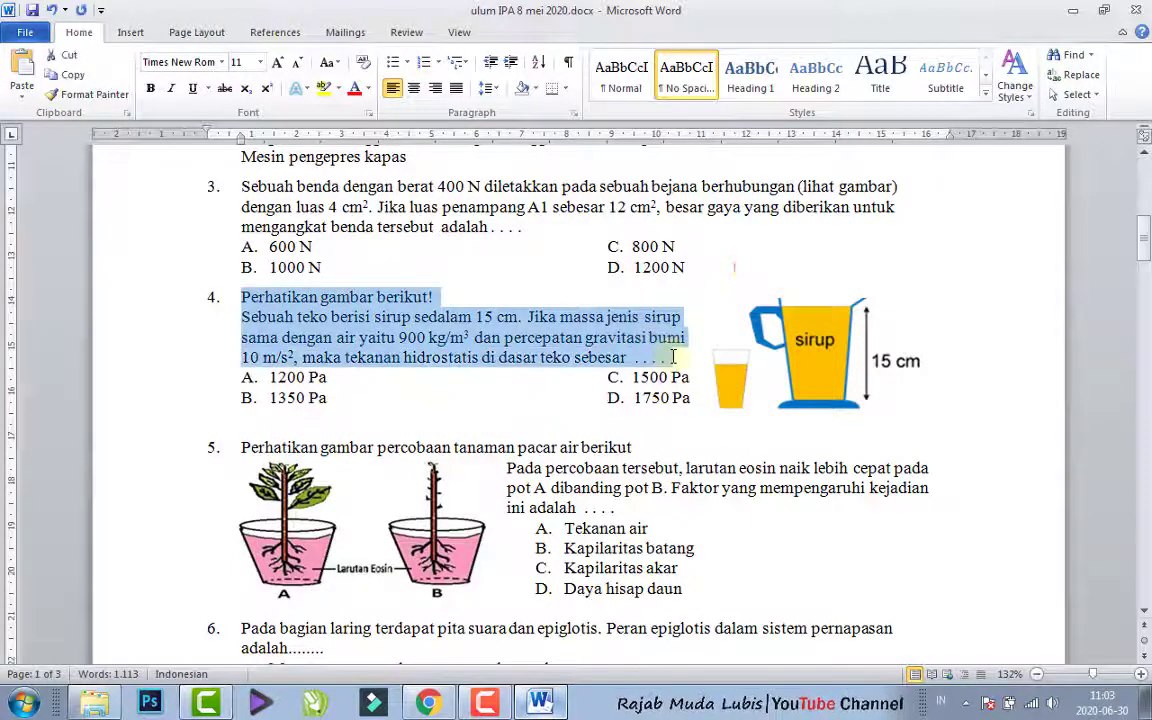
left_click(428, 702)
type("4. Perhatikan gambar berikut!Sebuah teko berisi sirup sedalam 15 cm. Jika massa jenis sirup sama dengan air yaitu 900 kg/m3 dan percepatan gravitasi bumi 10 m/s2, maka tekanan hidrostatis di dasar teko sebesar . . . .")
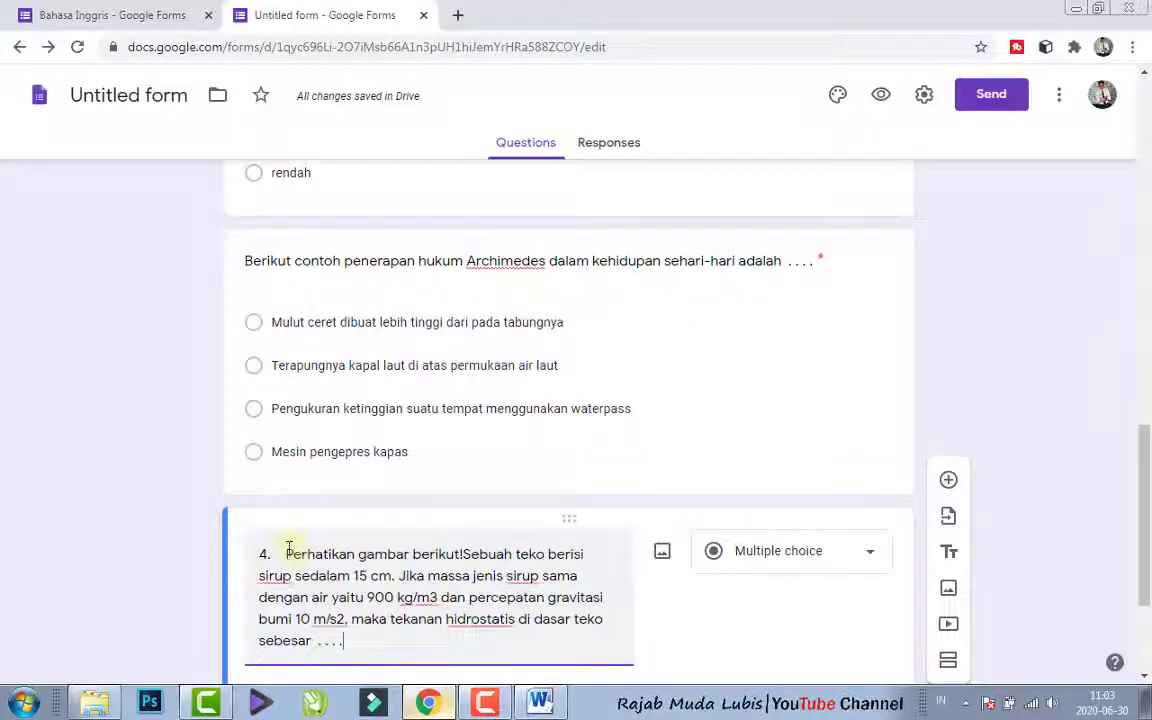
key("ctrl+Home")
key("shift+ctrl+Right")
key("Delete")
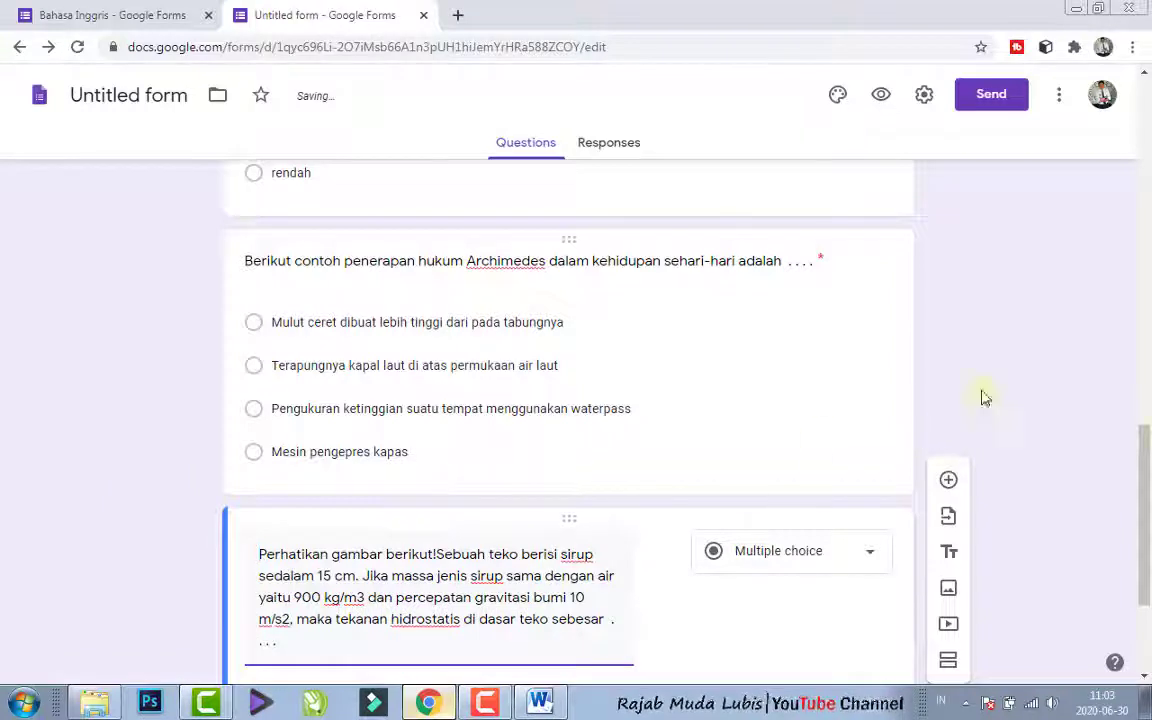
- Open the image insertion dialog for the new question about the syrup jug
scroll(1137, 493, "down", 2)
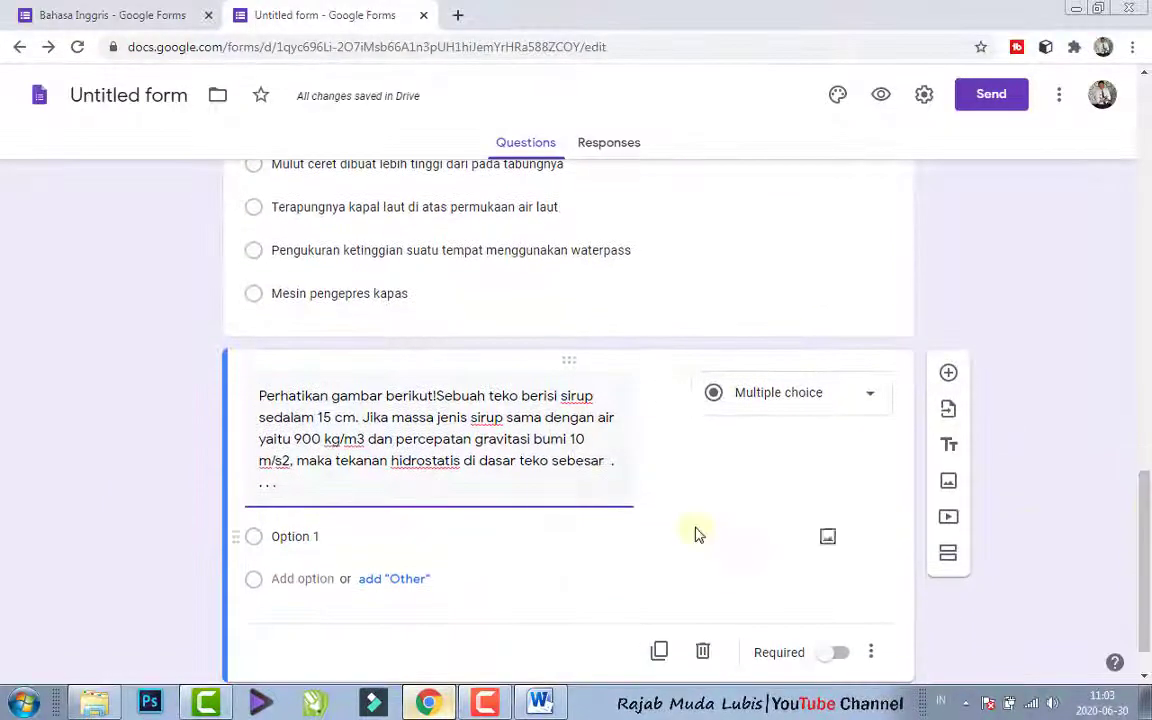
left_click(663, 395)
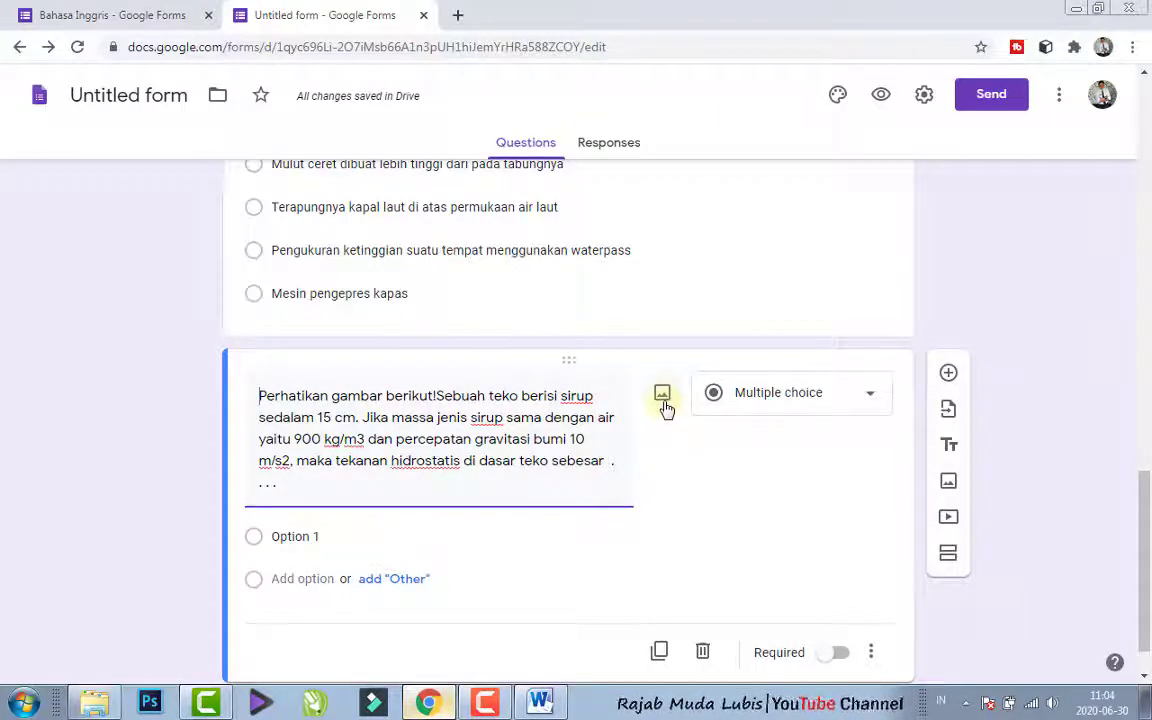
left_click(665, 403)
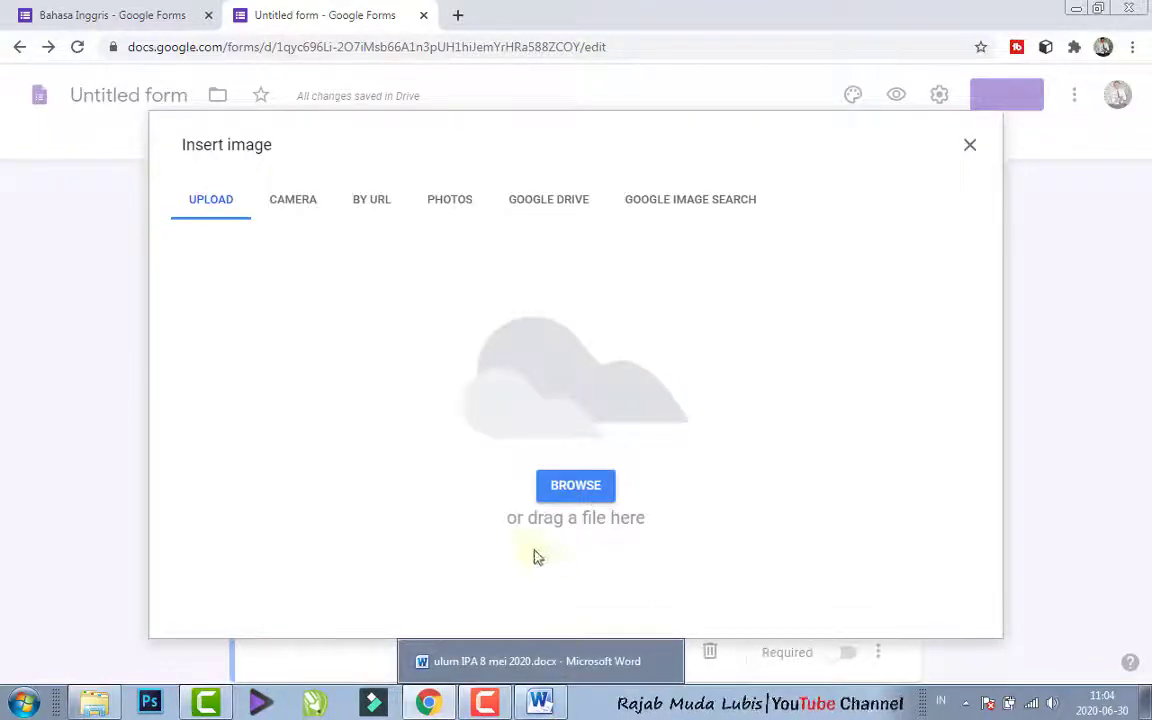
- Switch to Word and save question 4's syrup jug picture to the Desktop as a PNG named sirup
left_click(540, 703)
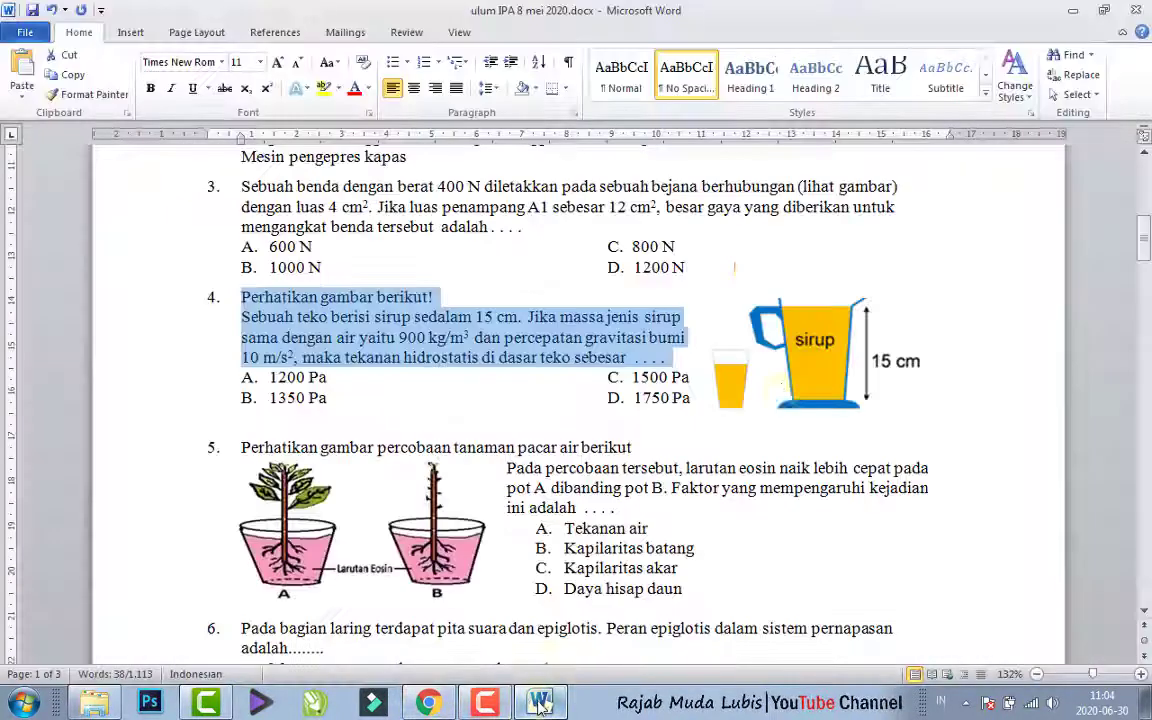
left_click(785, 372)
right_click(803, 347)
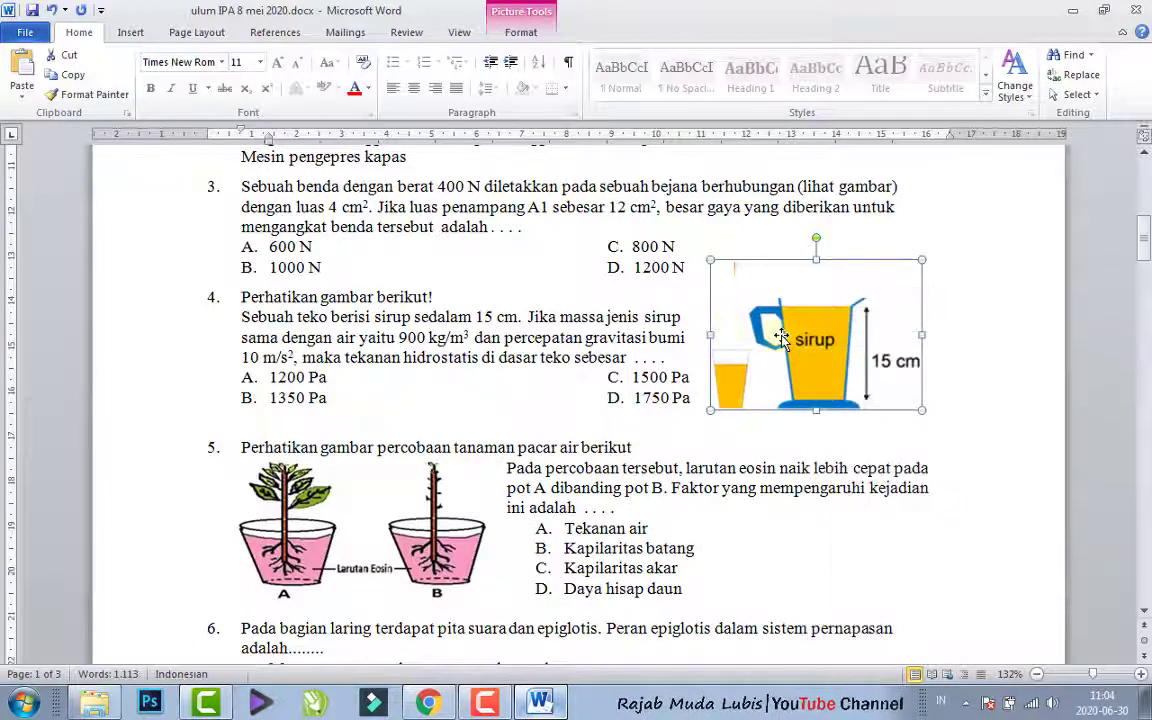
right_click(787, 345)
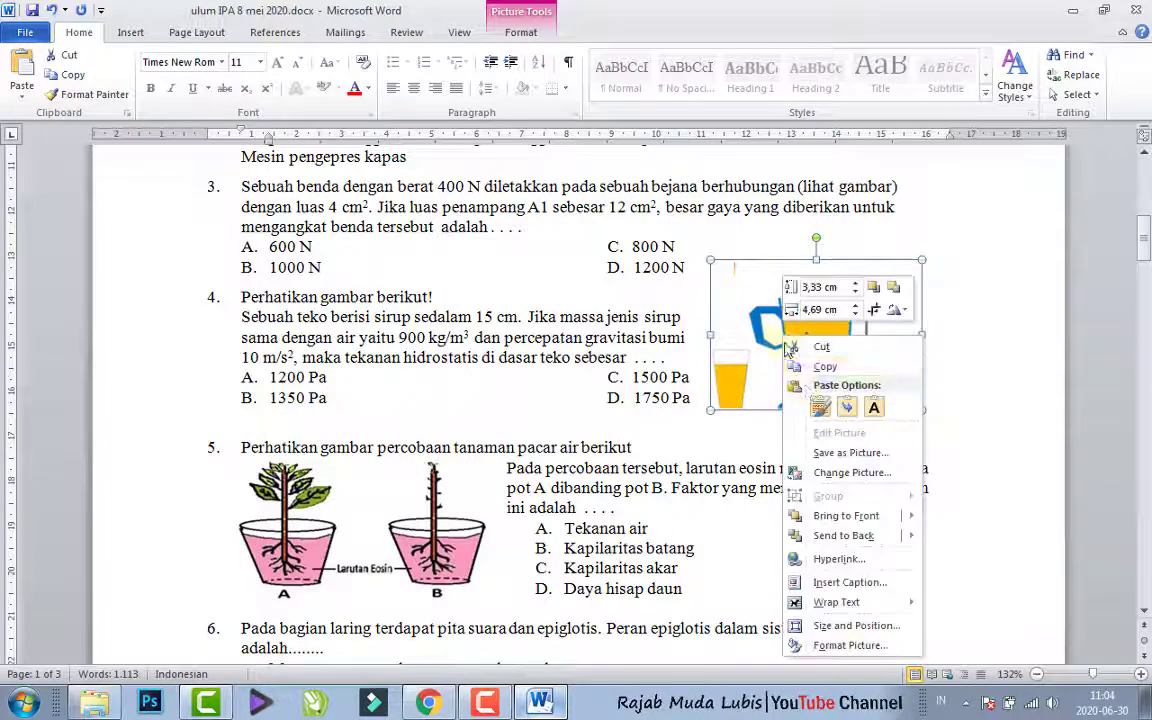
left_click(842, 456)
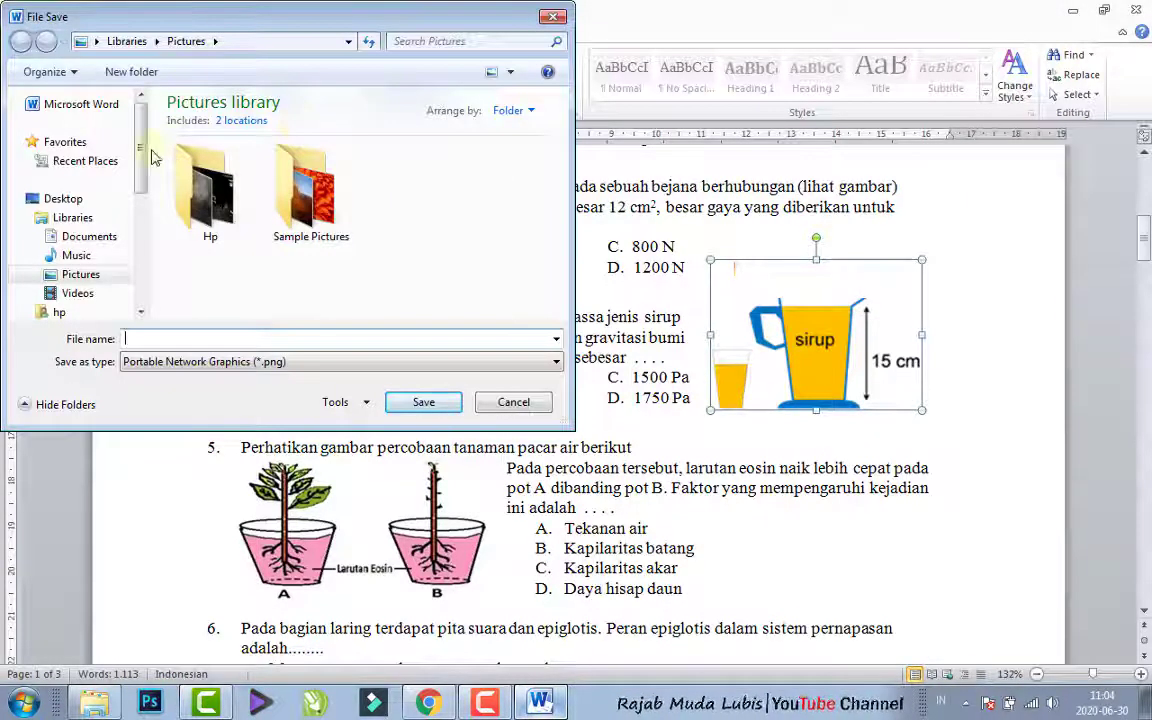
left_click_drag(139, 132, 139, 85)
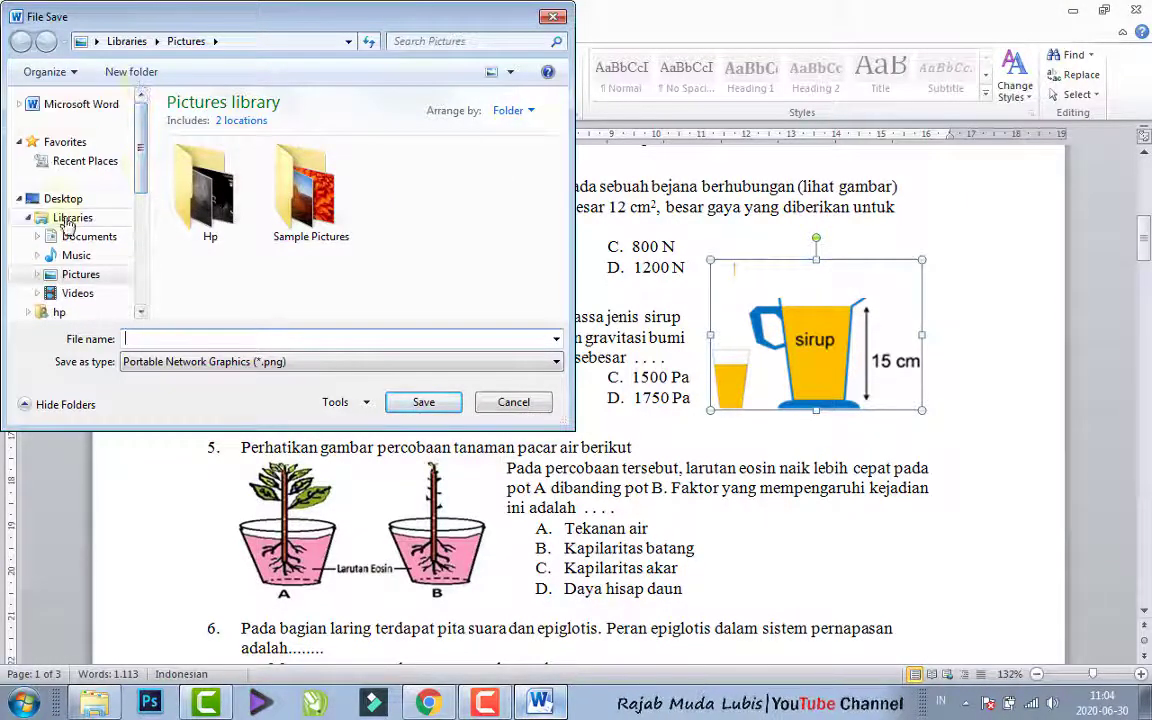
left_click(61, 198)
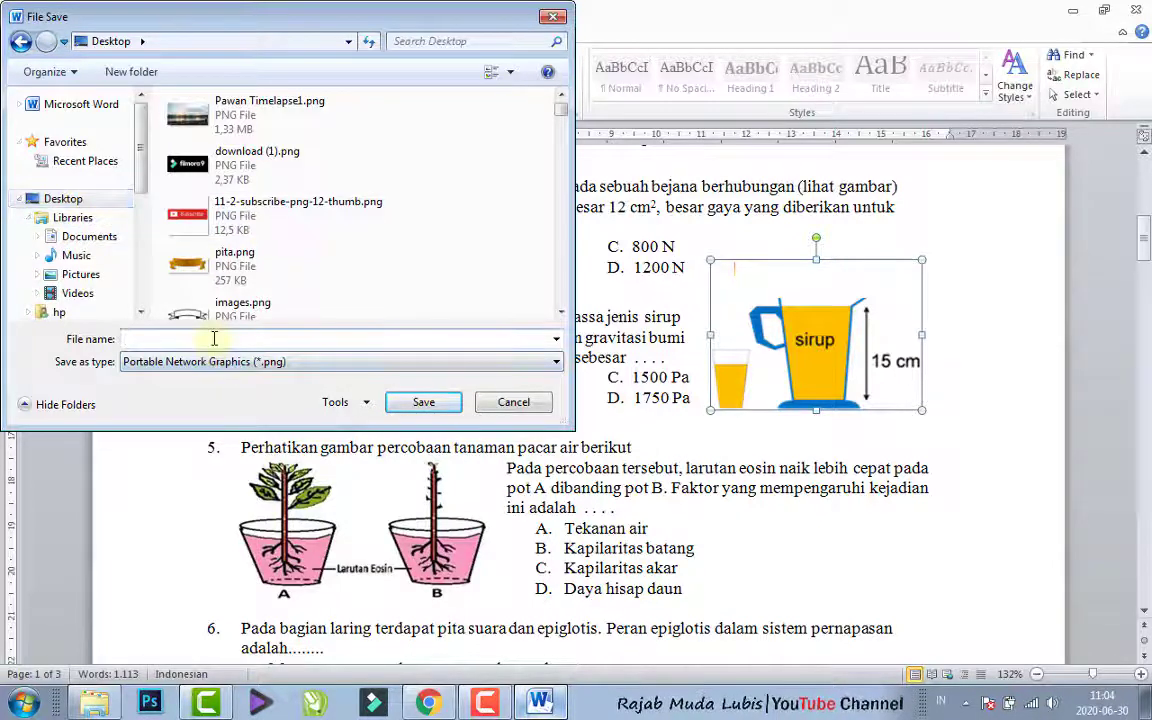
type("sirup")
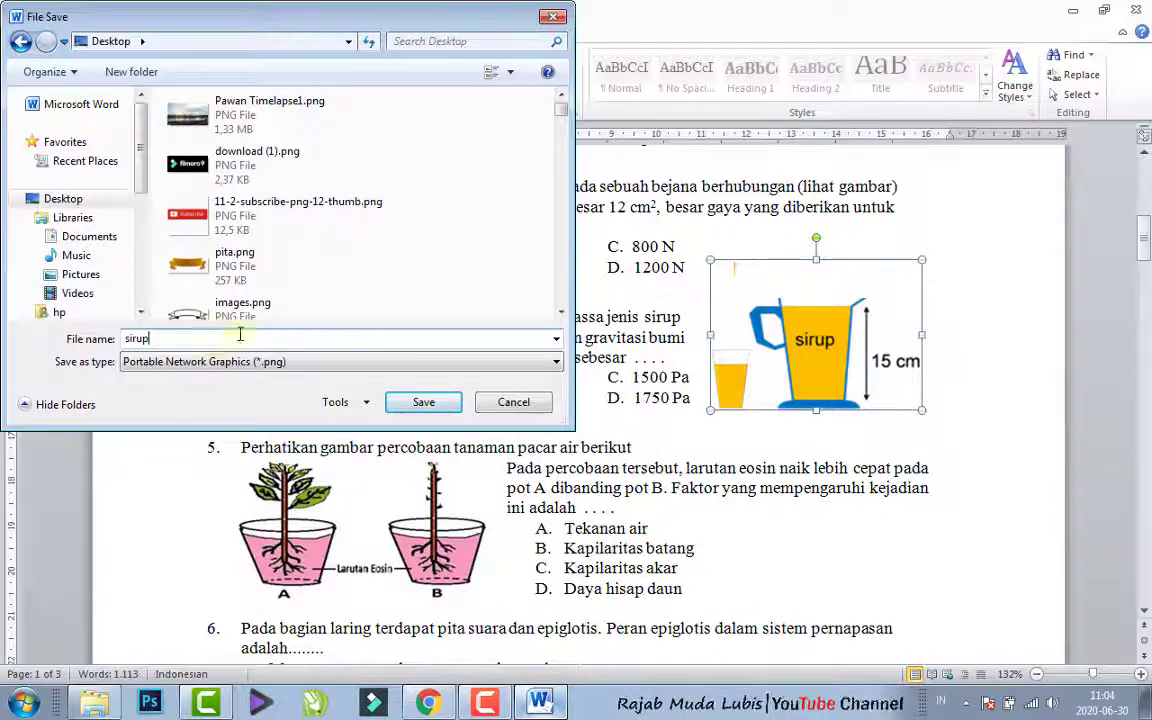
left_click(401, 401)
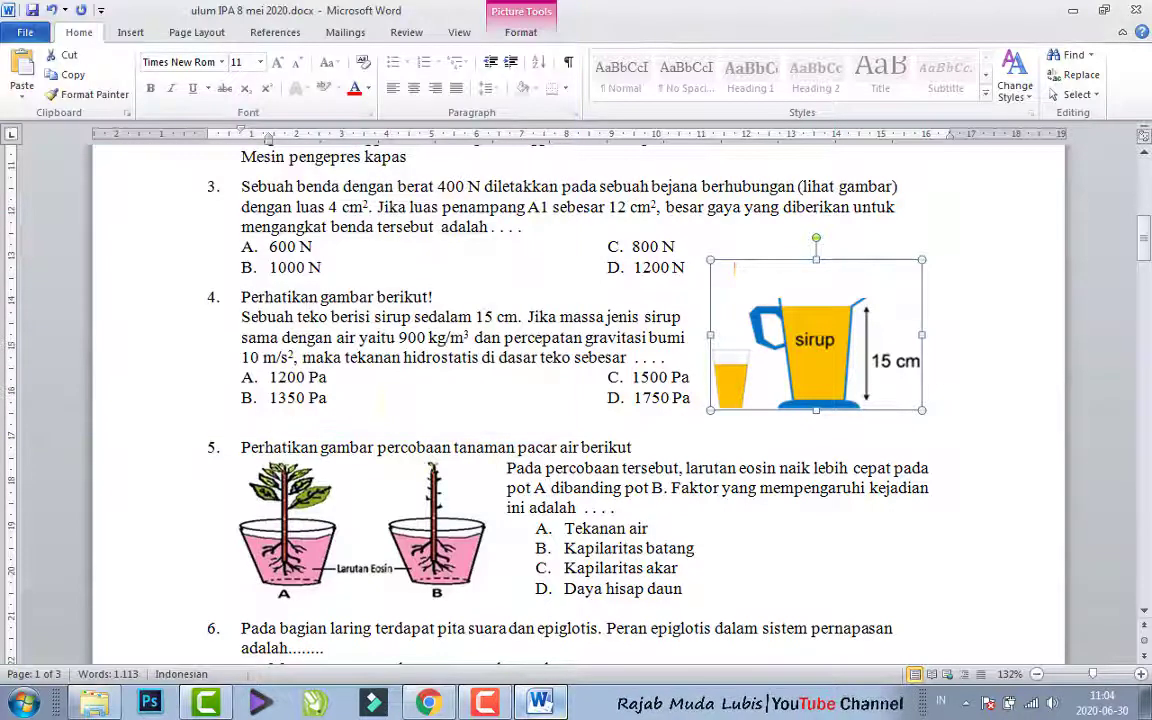
- Switch back to Chrome and upload sirup.png from the Desktop as the syrup jug question's image
left_click(428, 703)
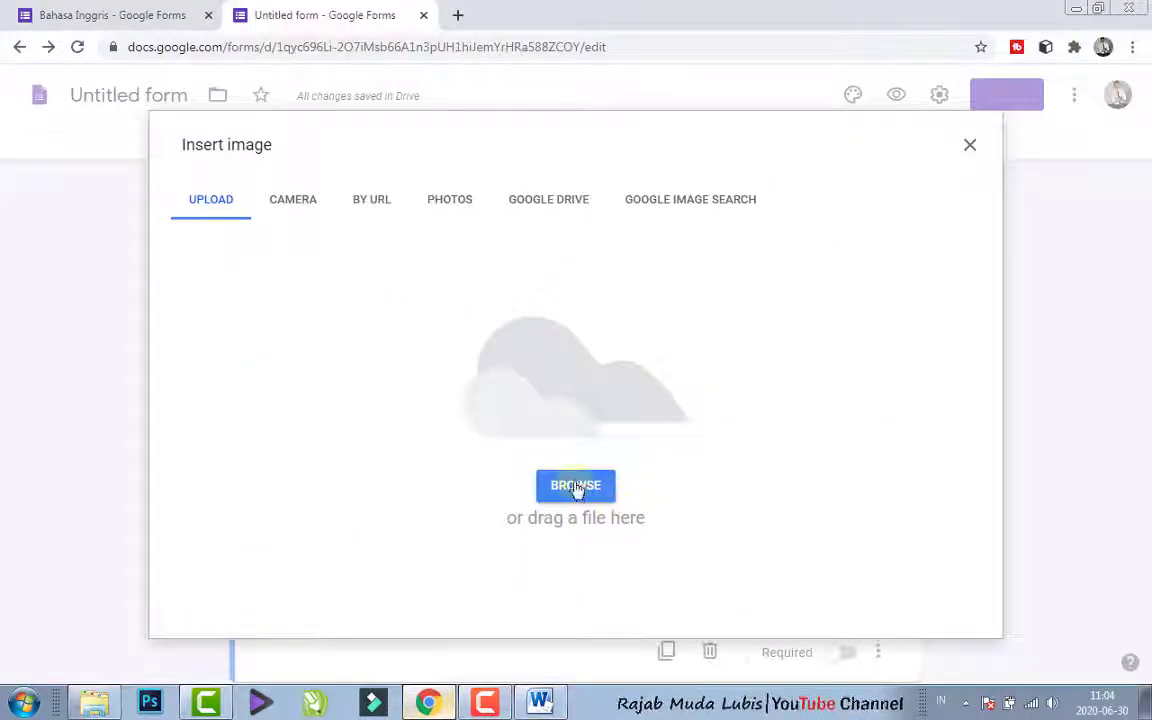
left_click(576, 486)
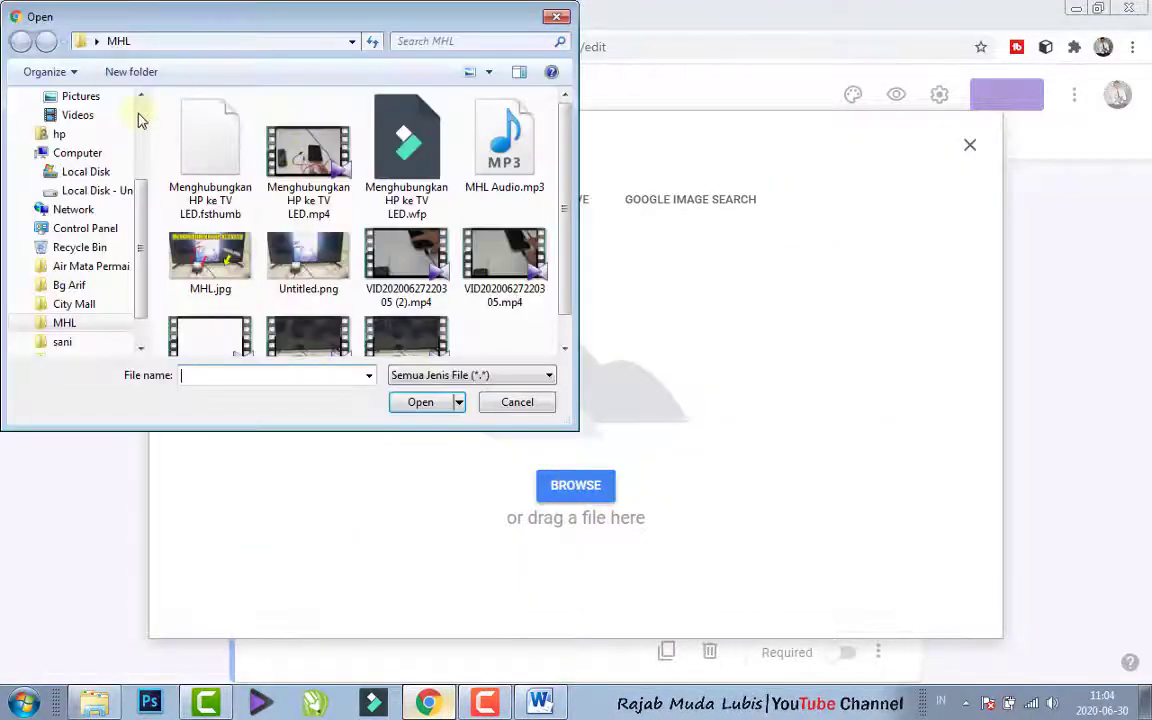
scroll(140, 120, "up", 3)
left_click(100, 163)
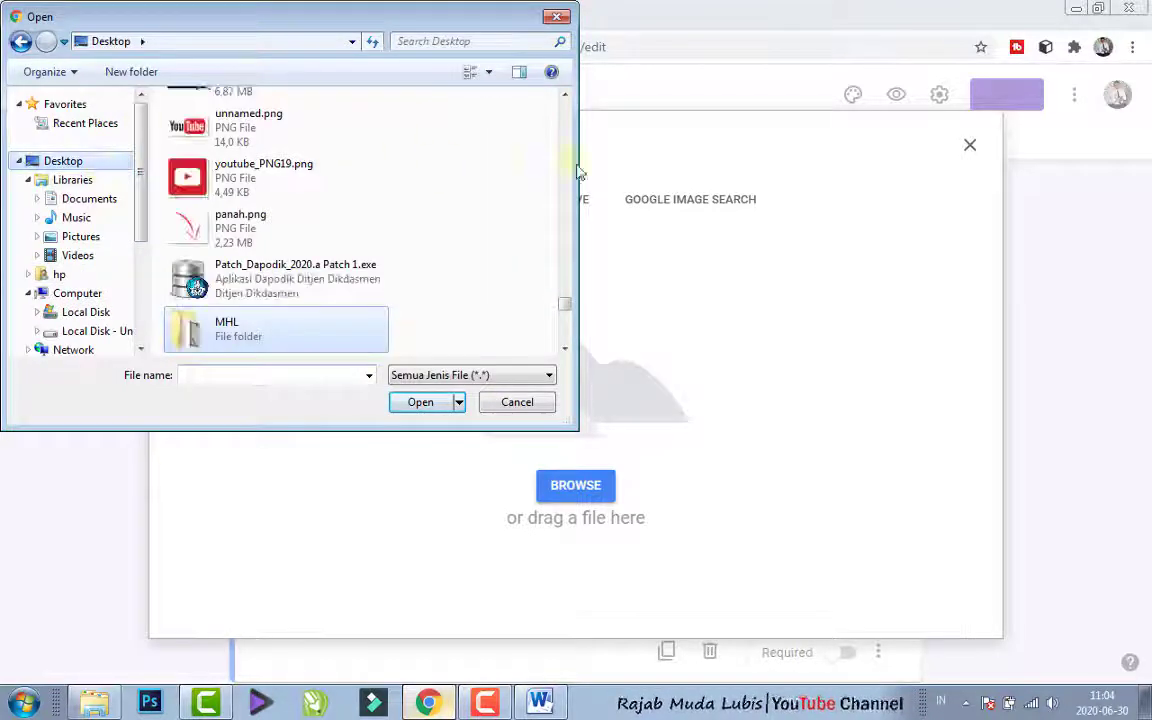
left_click_drag(565, 314, 560, 85)
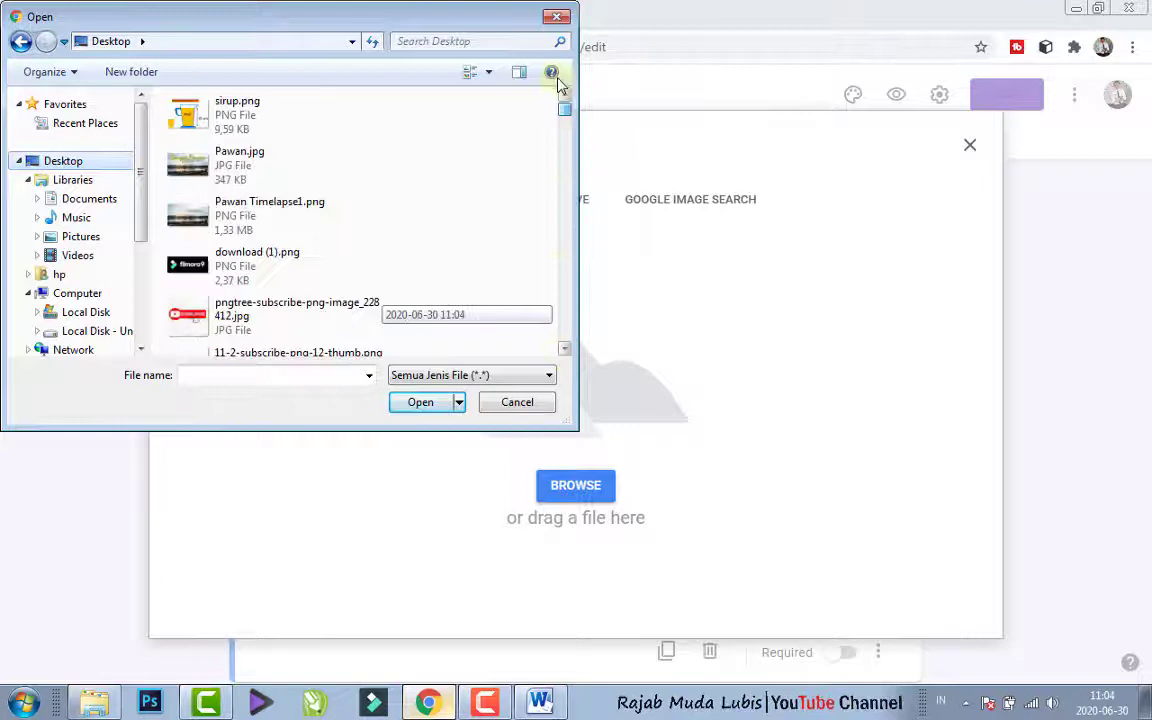
left_click(245, 110)
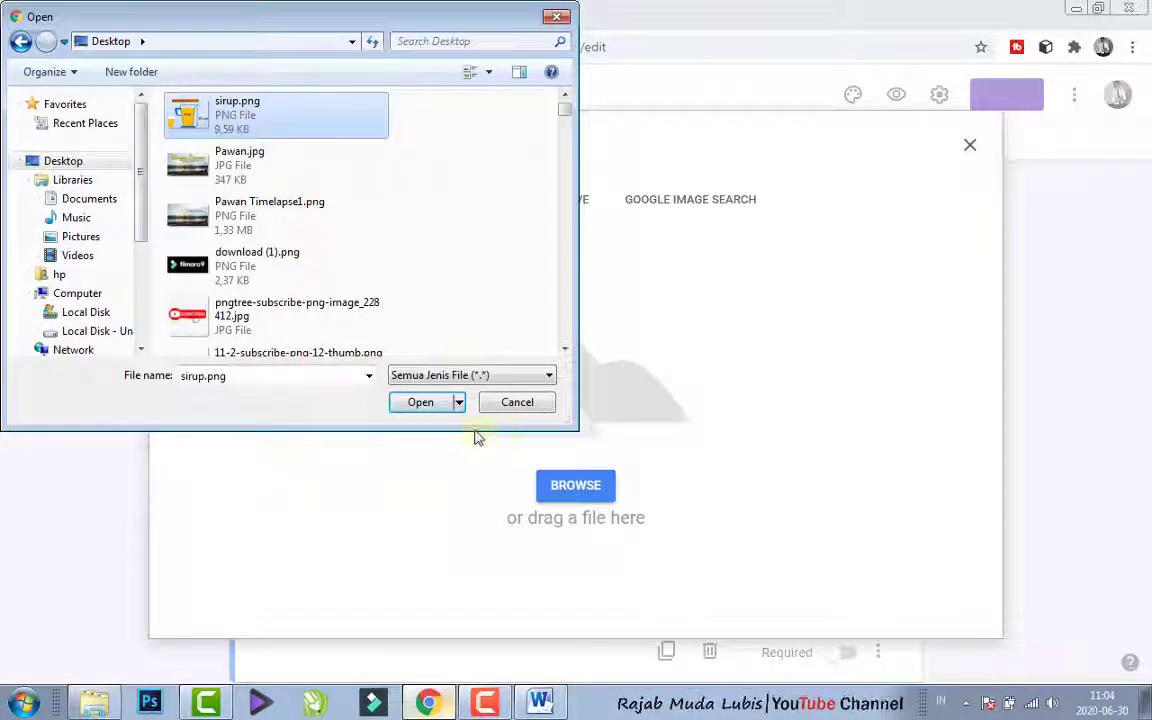
left_click(432, 404)
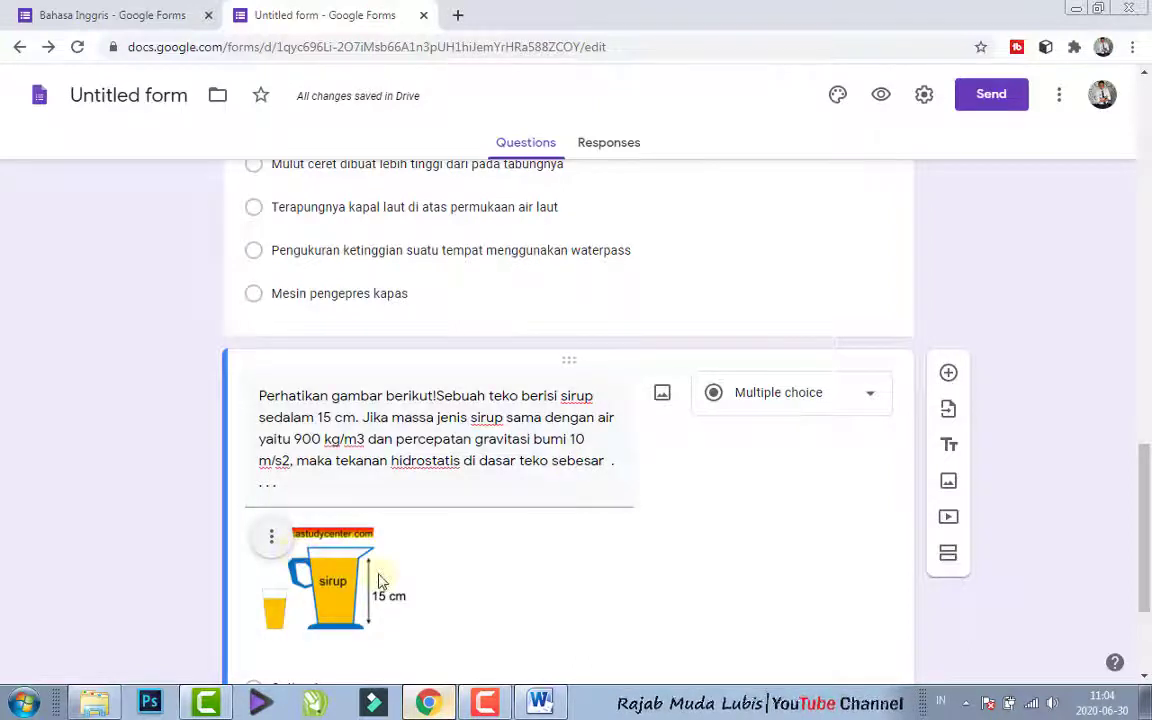
- Enlarge the syrup jug image slightly within its question
left_click(355, 577)
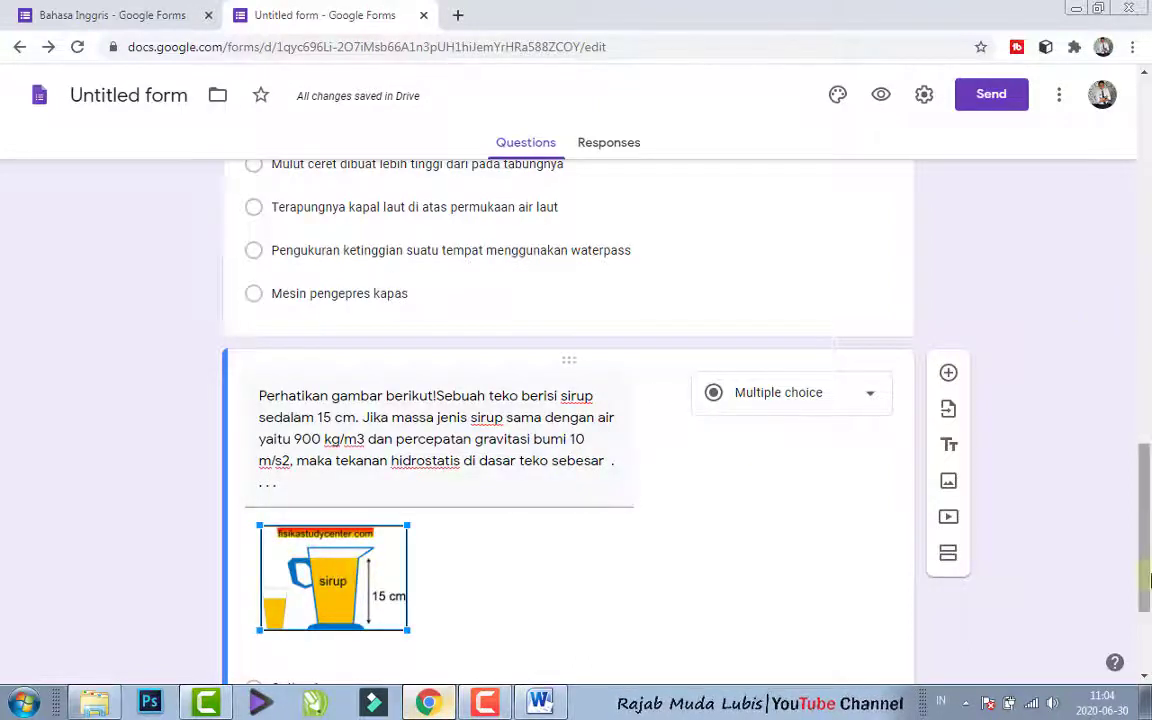
left_click_drag(1150, 580, 1148, 640)
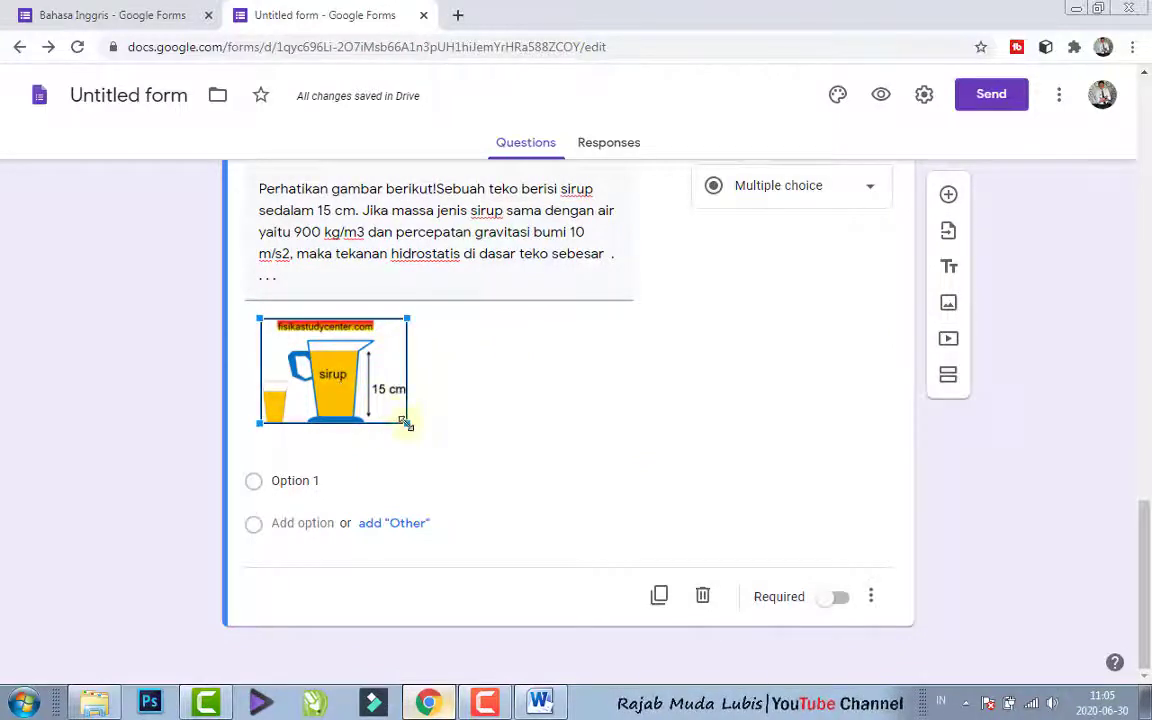
left_click_drag(405, 423, 435, 444)
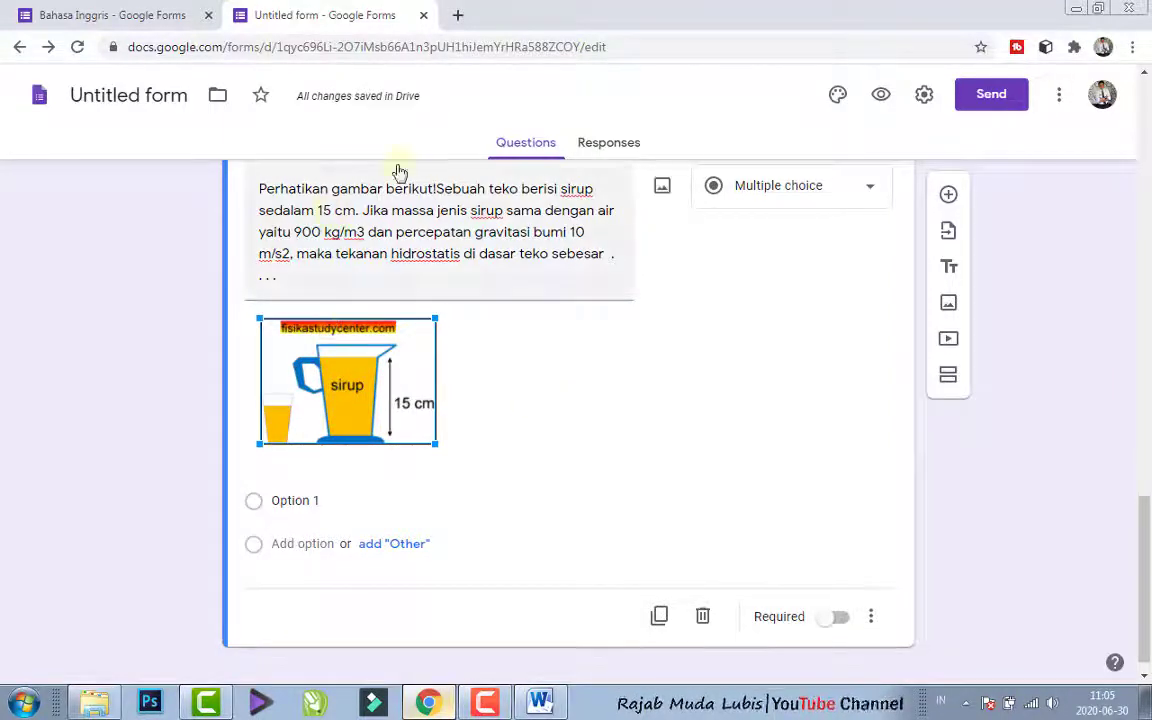
- Change "berikut!" in the syrup jug question's text to "dibawah!" followed by a space before "Sebuah"
triple_click(431, 190)
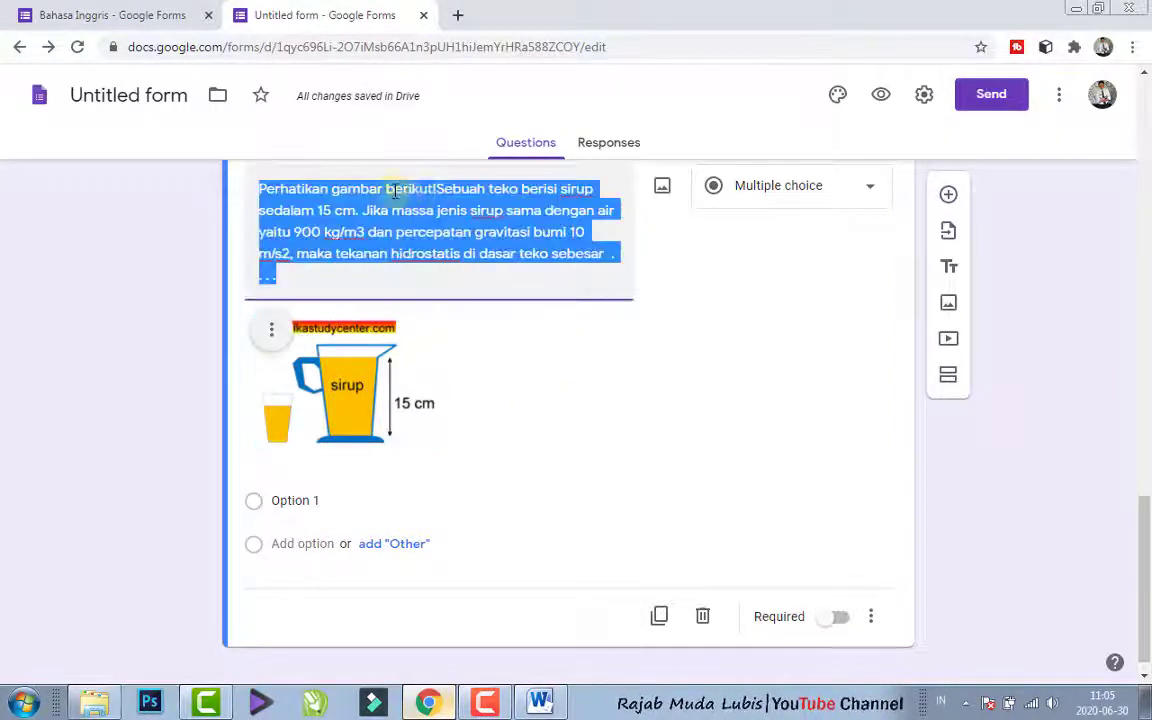
left_click(393, 193)
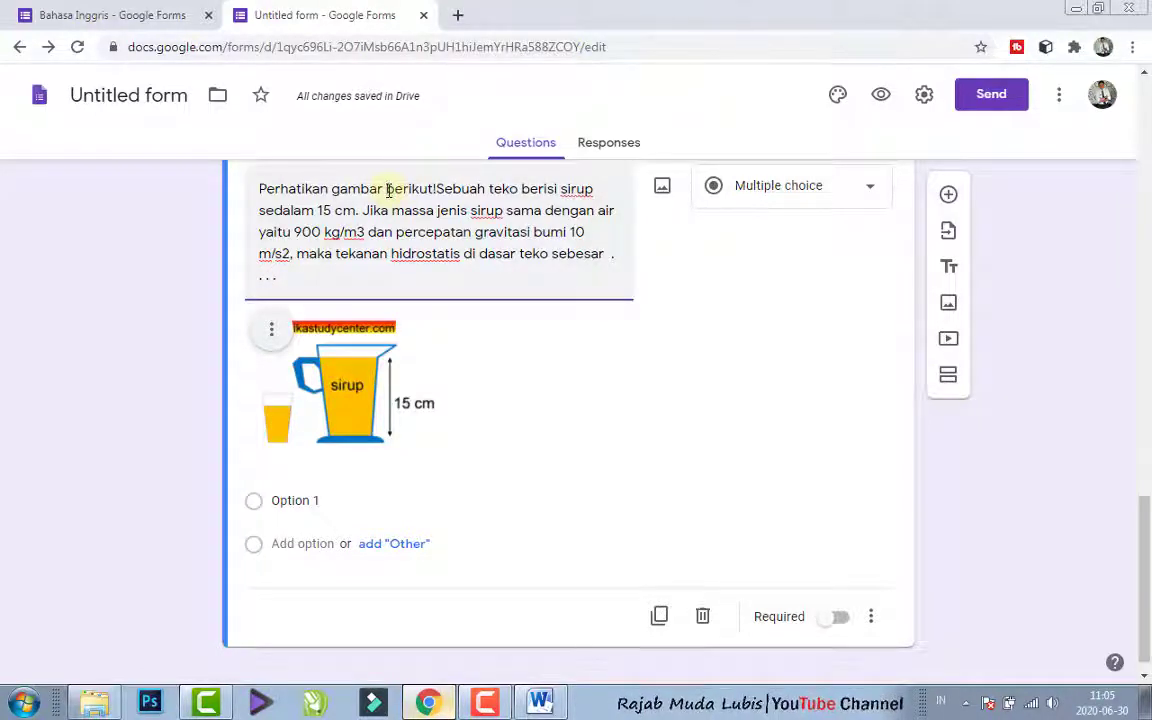
left_click_drag(388, 188, 433, 193)
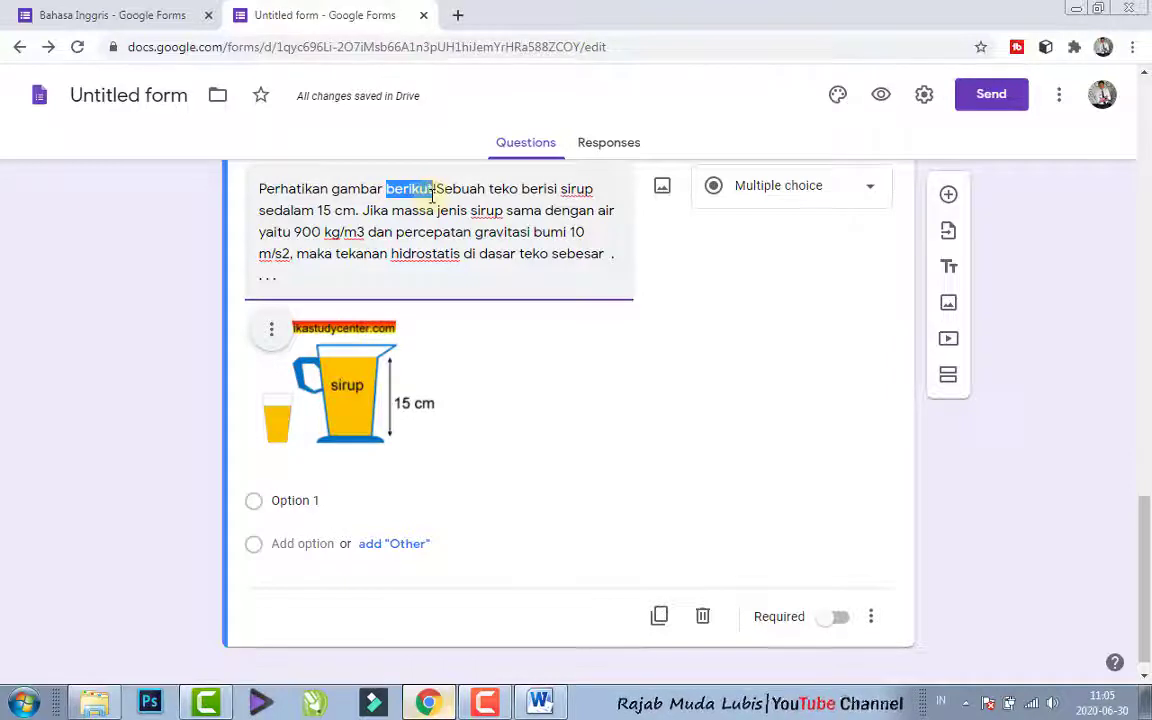
type("di")
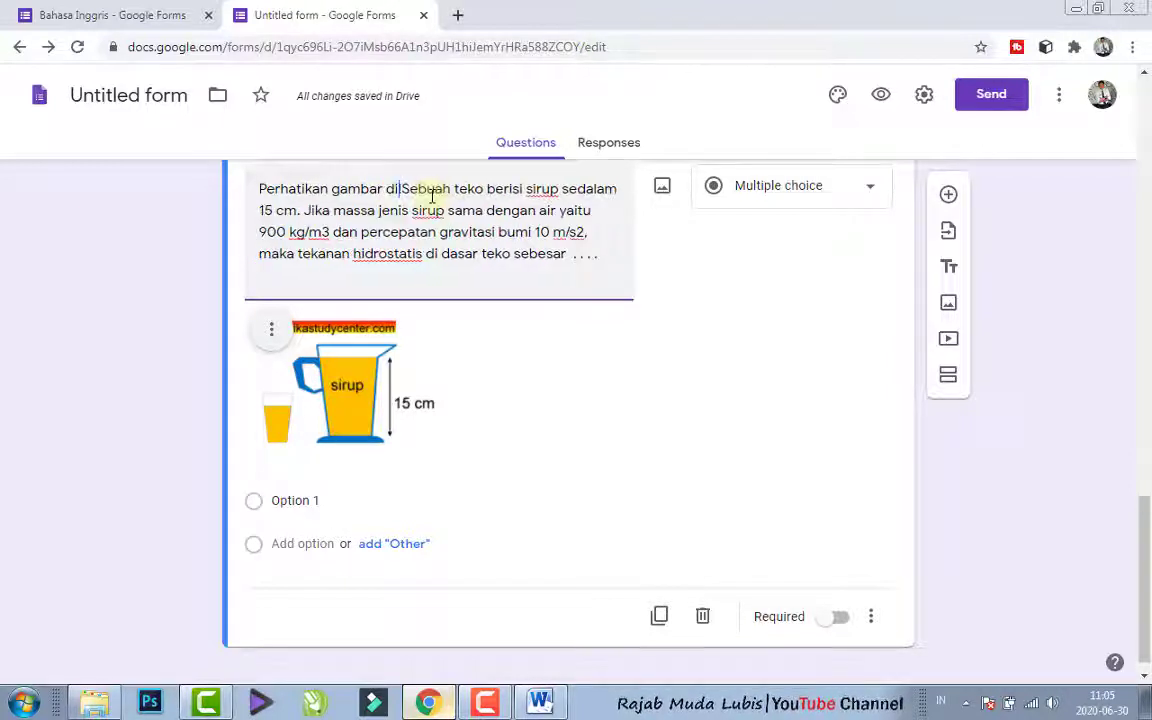
type("bawah")
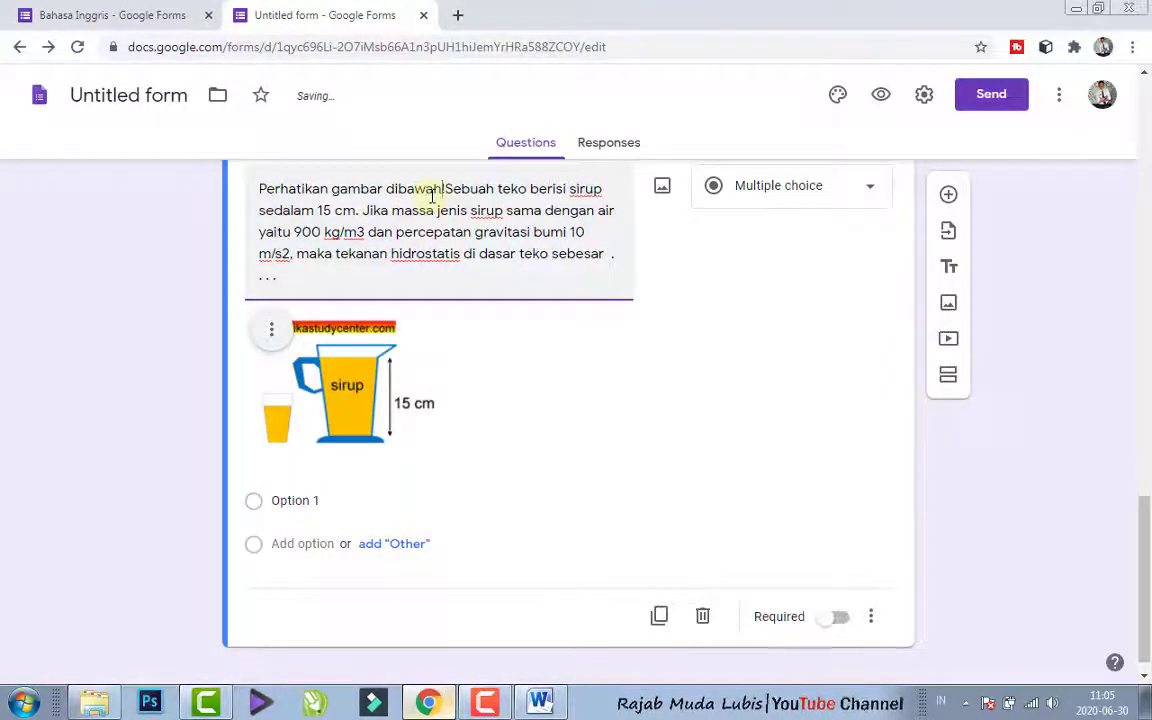
type("!")
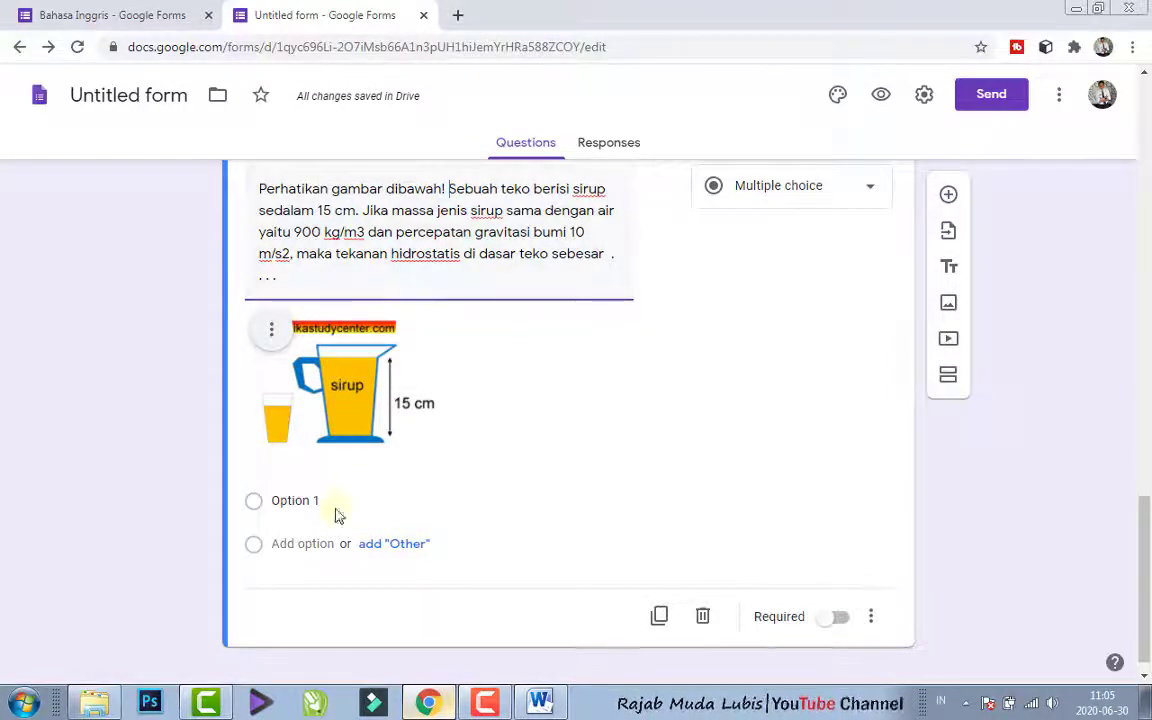
- Copy choice A of question 4, "1200 Pa", from Word into the Chrome form's first answer option, removing the "A." prefix
left_click(280, 500)
left_click(540, 702)
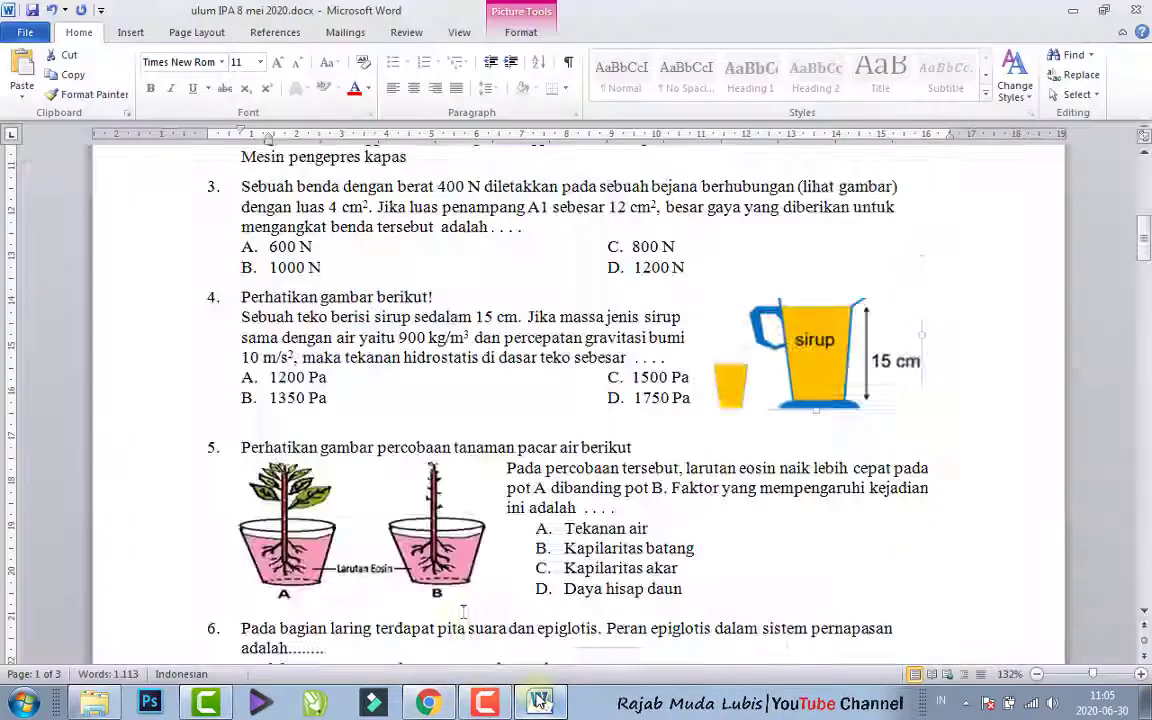
left_click(252, 381)
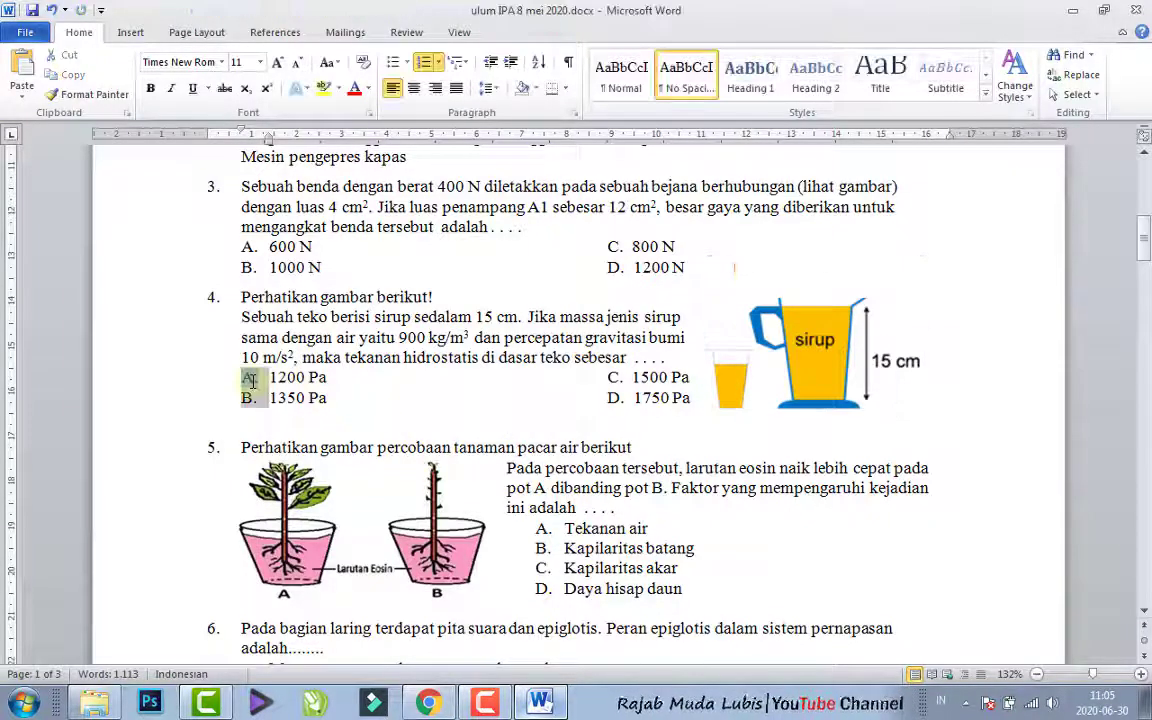
left_click(620, 379)
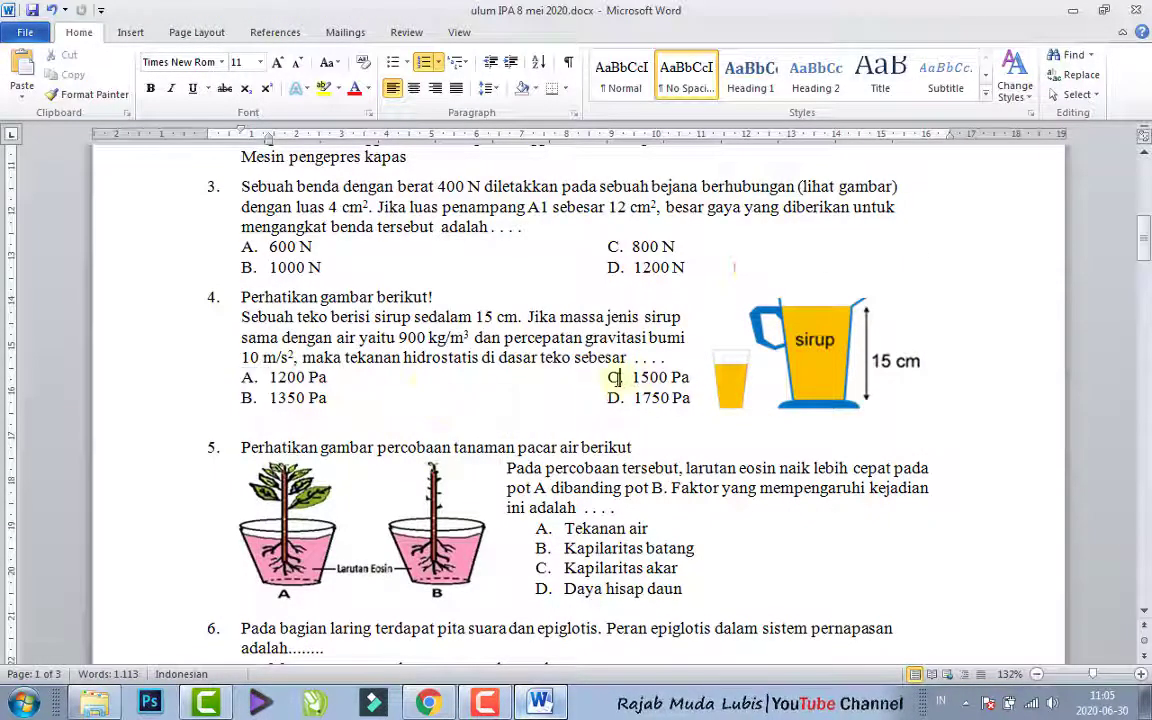
left_click_drag(330, 380, 269, 378)
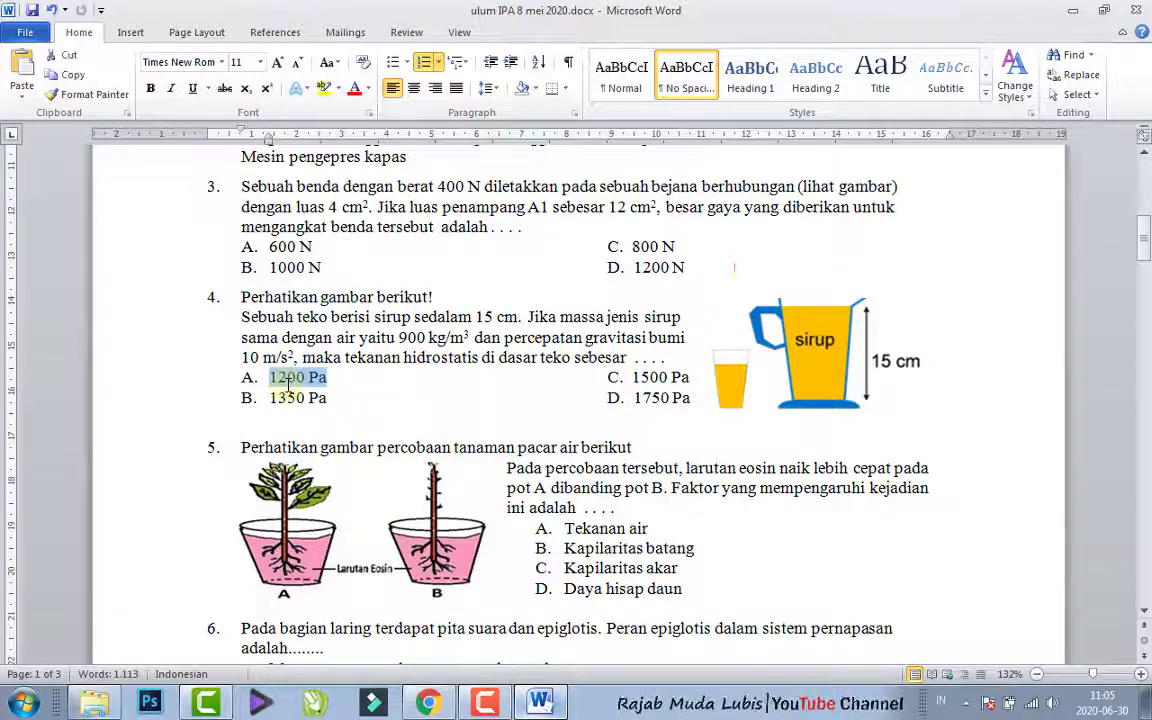
left_click(427, 703)
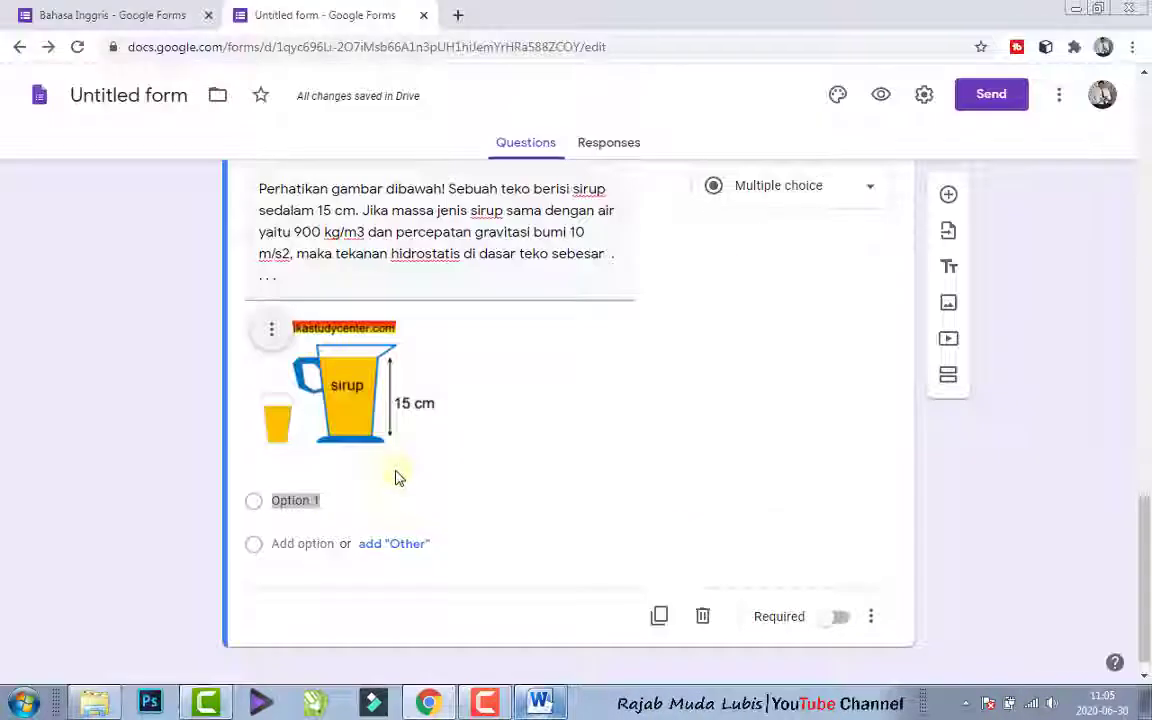
left_click(330, 500)
type("A. 1200 Pa")
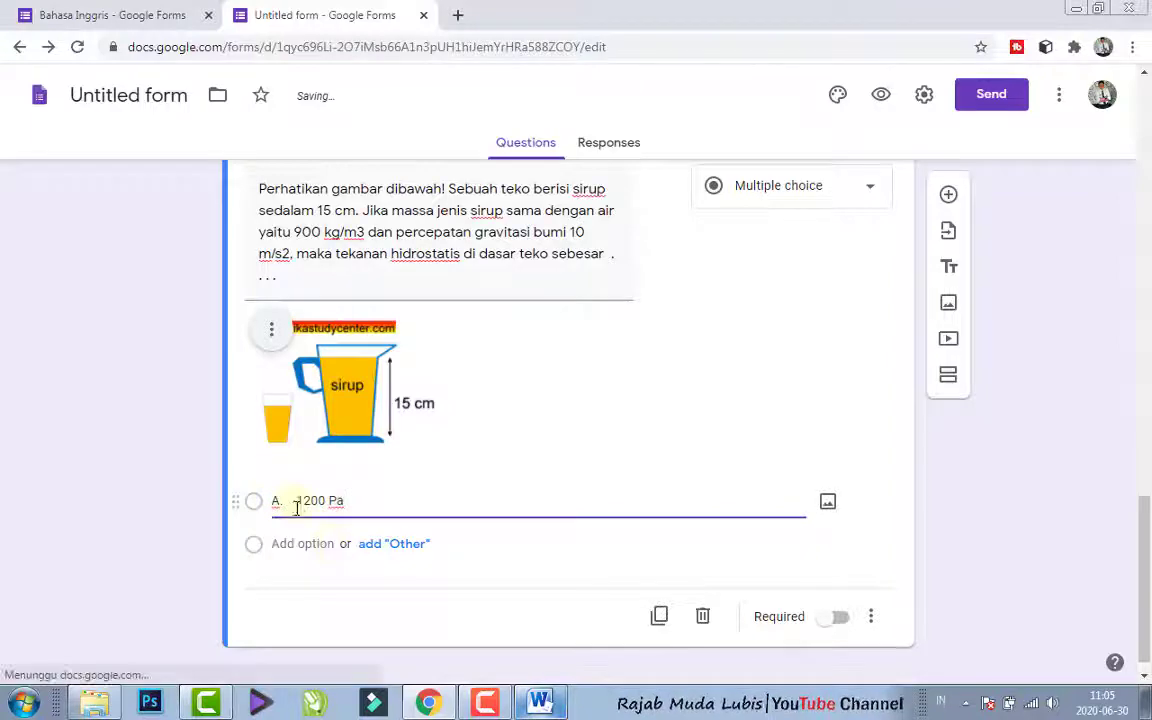
left_click_drag(297, 501, 176, 501)
key("BackSpace")
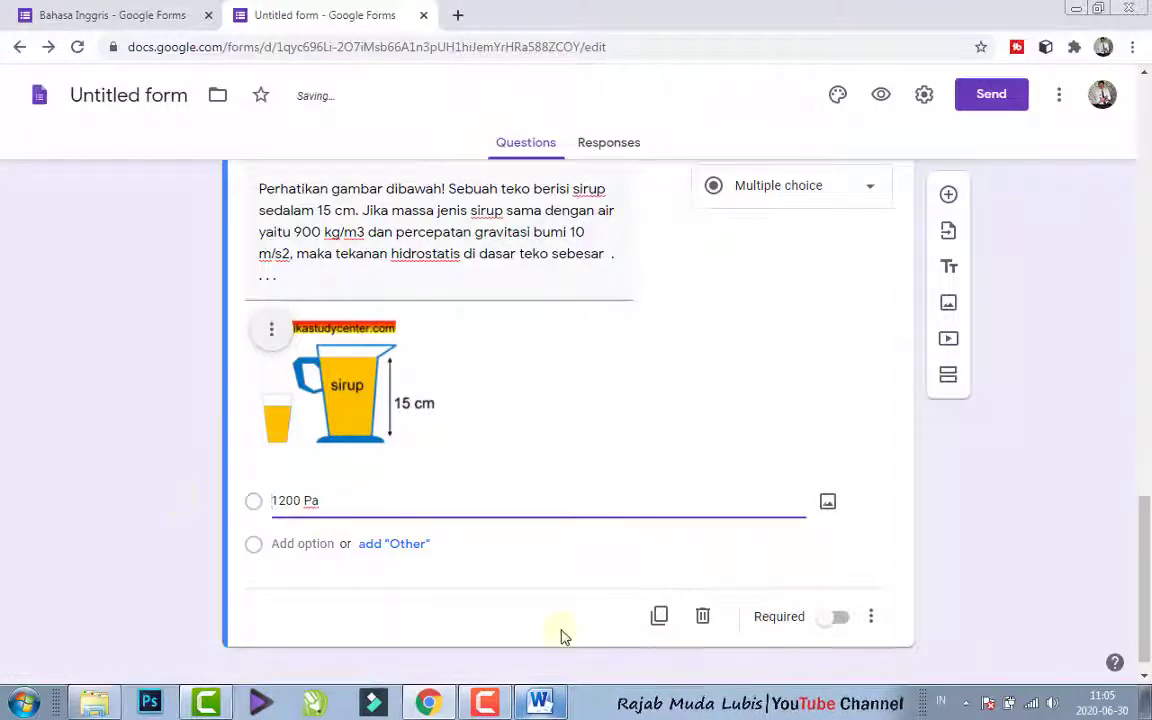
- Copy choice B of question 4, "1350 Pa", from Word into a second answer option in the Chrome form, removing the "B." prefix
left_click(537, 704)
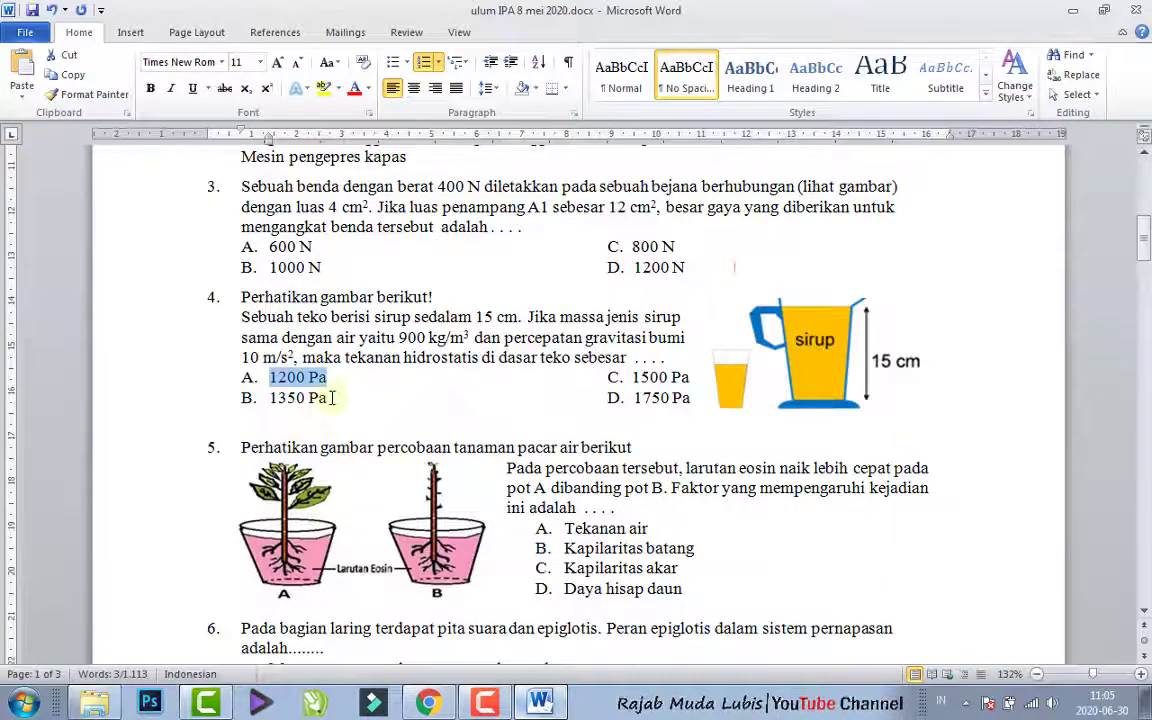
left_click_drag(330, 398, 276, 406)
left_click(428, 703)
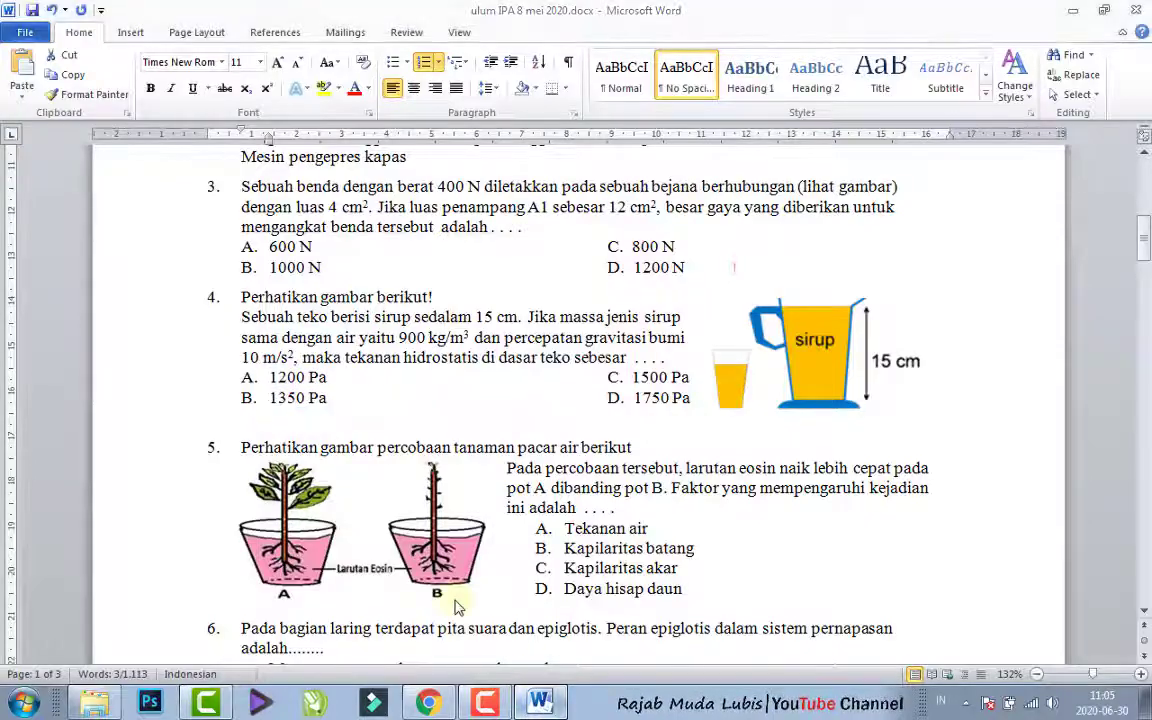
left_click(318, 546)
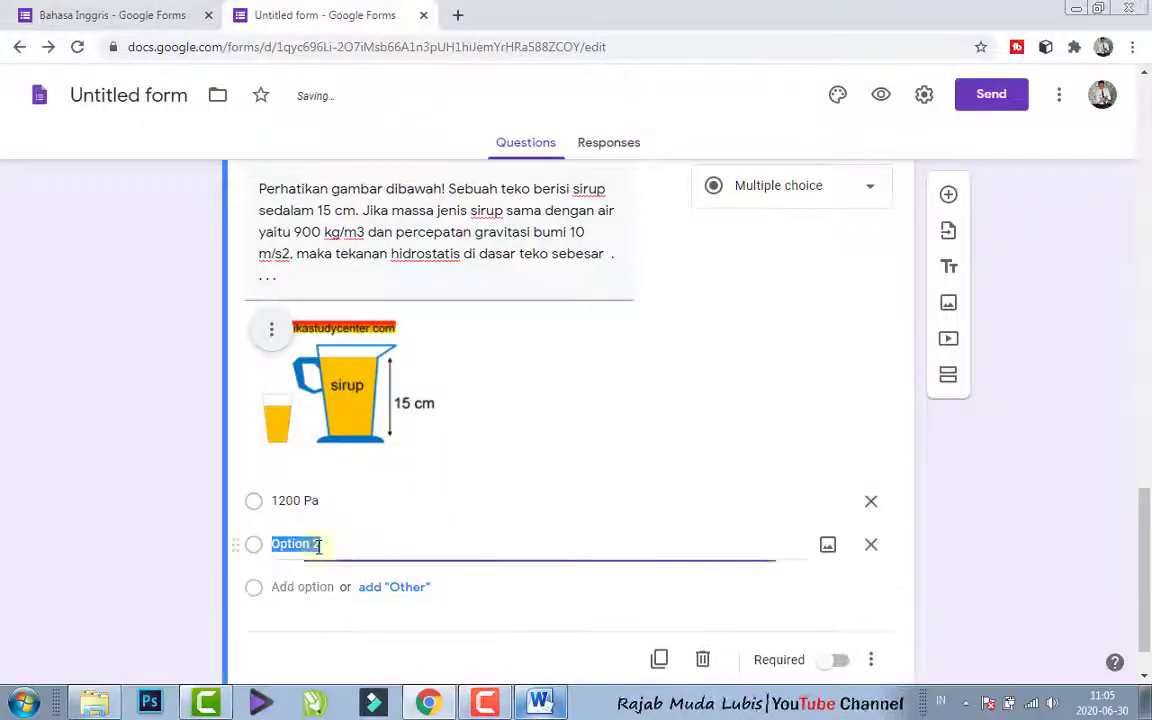
type("B.\t1350 Pa")
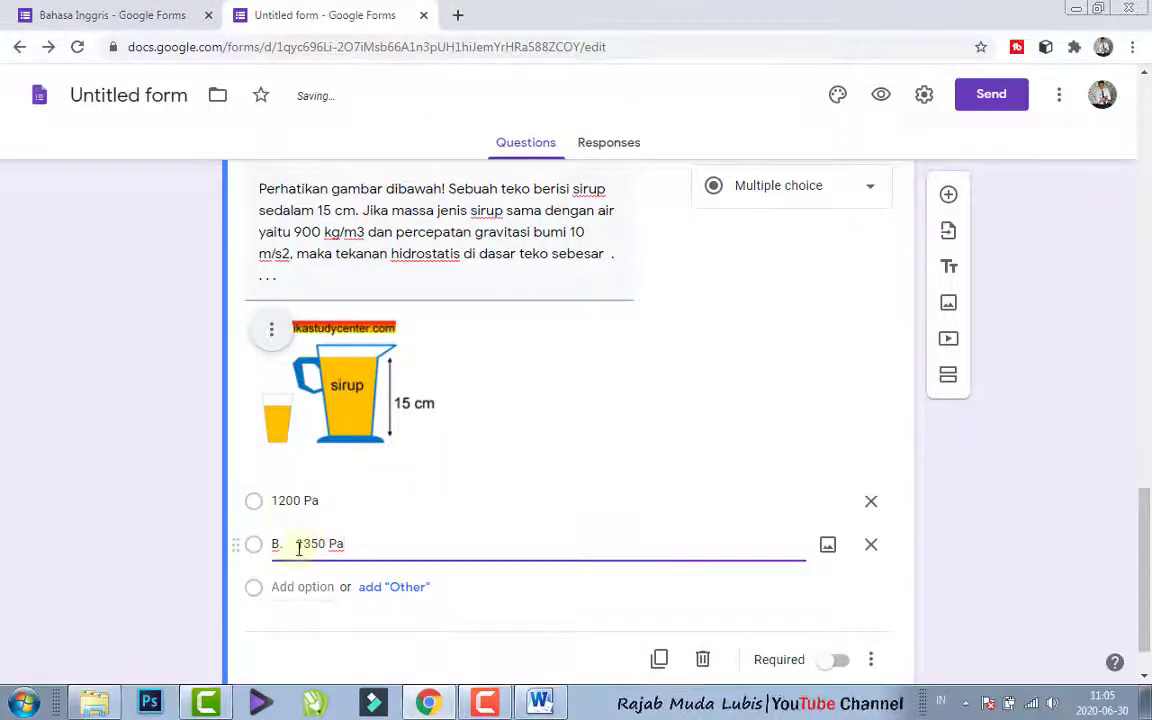
left_click_drag(297, 545, 216, 548)
key("BackSpace")
mouse_move(540, 703)
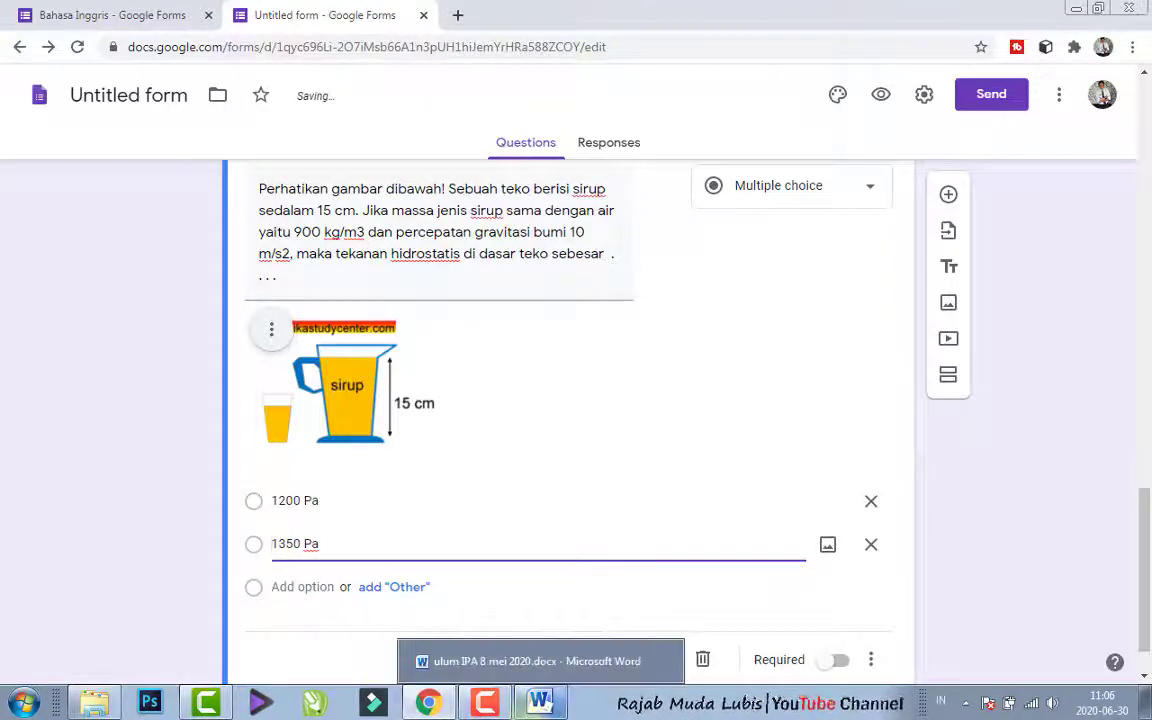
- Copy choice C of question 4, "1500 Pa", from Word into a third answer option in the Chrome form
left_click(540, 661)
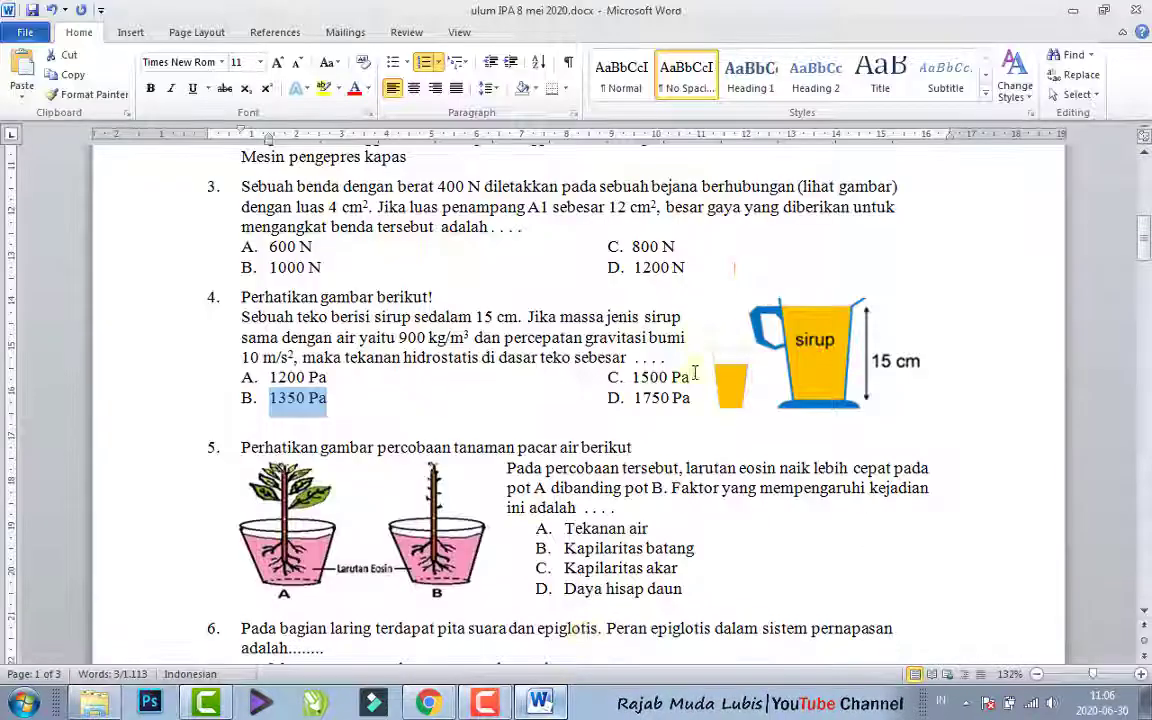
left_click_drag(689, 377, 652, 376)
key("ctrl+c")
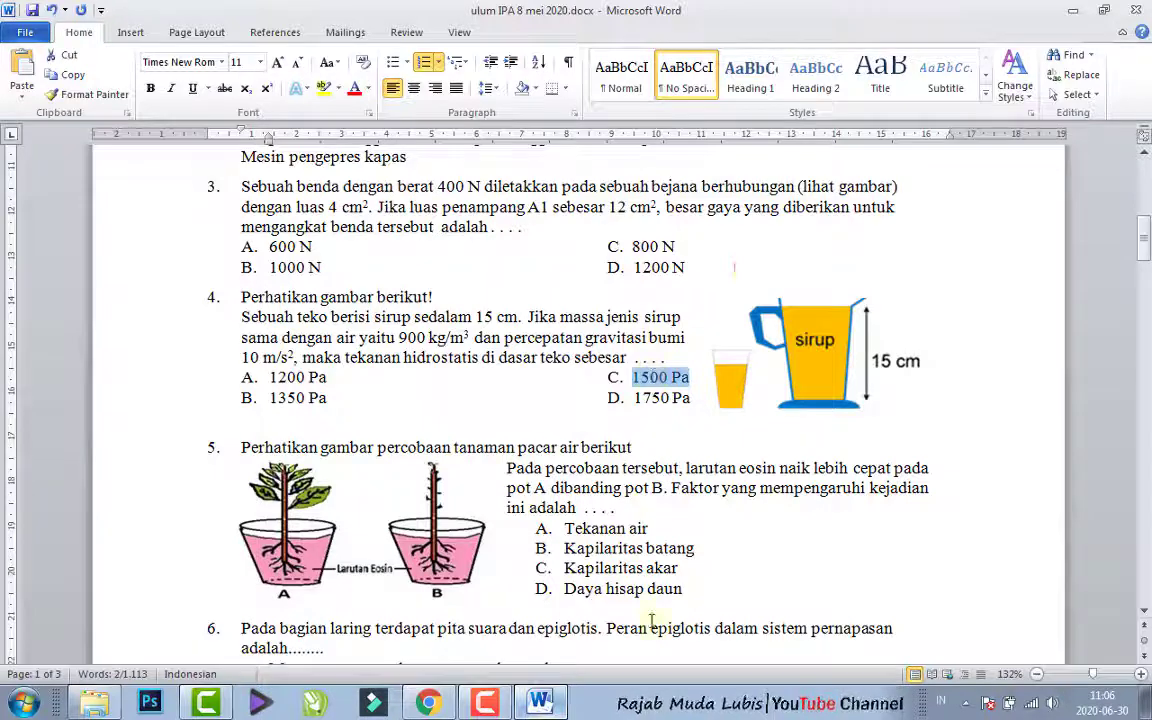
key("alt+Tab")
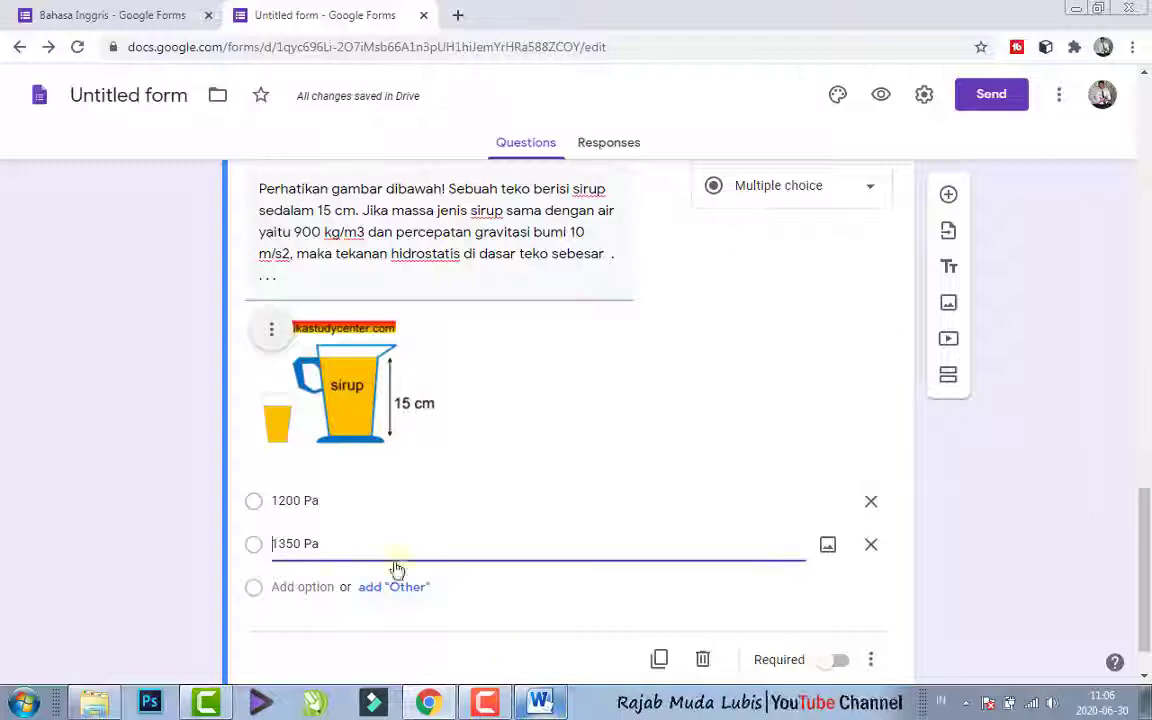
left_click(309, 587)
key("ctrl+v")
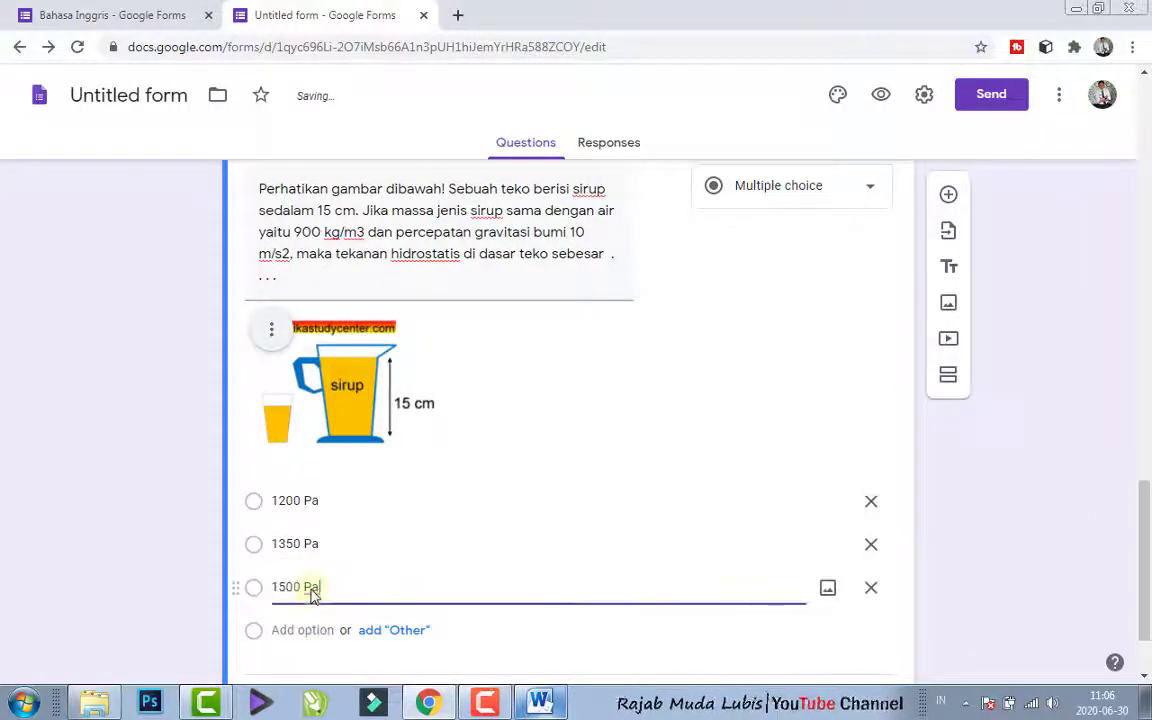
- Copy choice D of question 4, "1750 Pa", from Word into a fourth answer option in the Chrome form
key("alt+Tab")
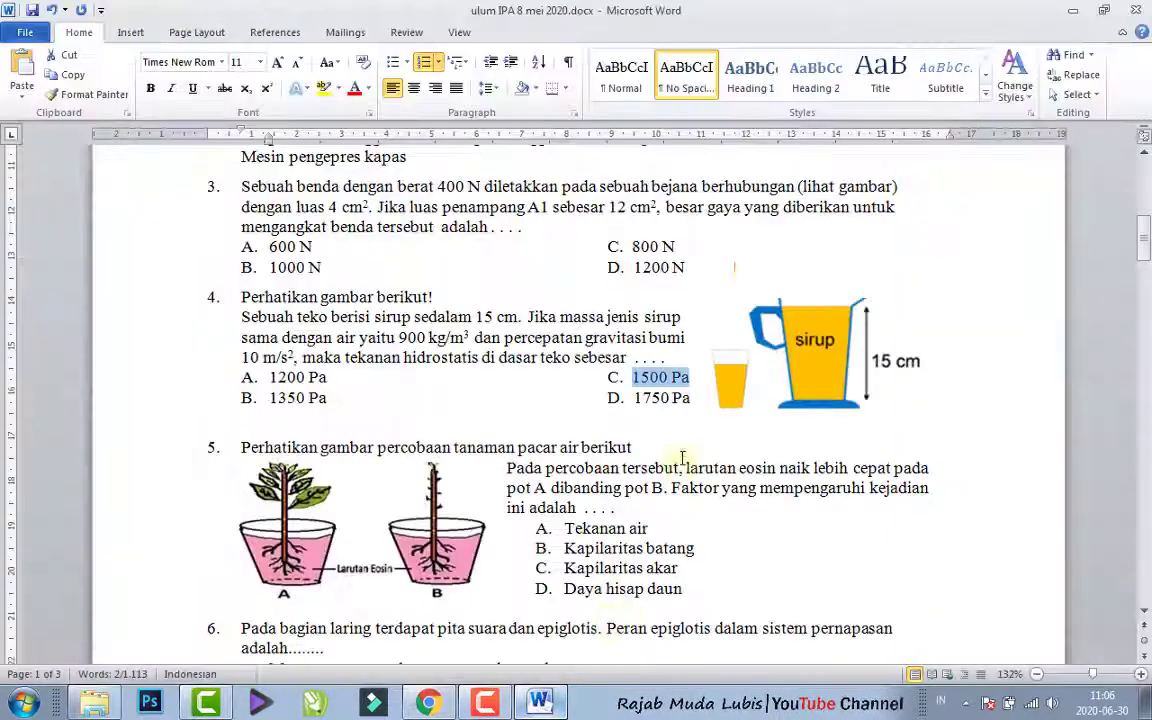
left_click_drag(669, 398, 658, 404)
key("ctrl+c")
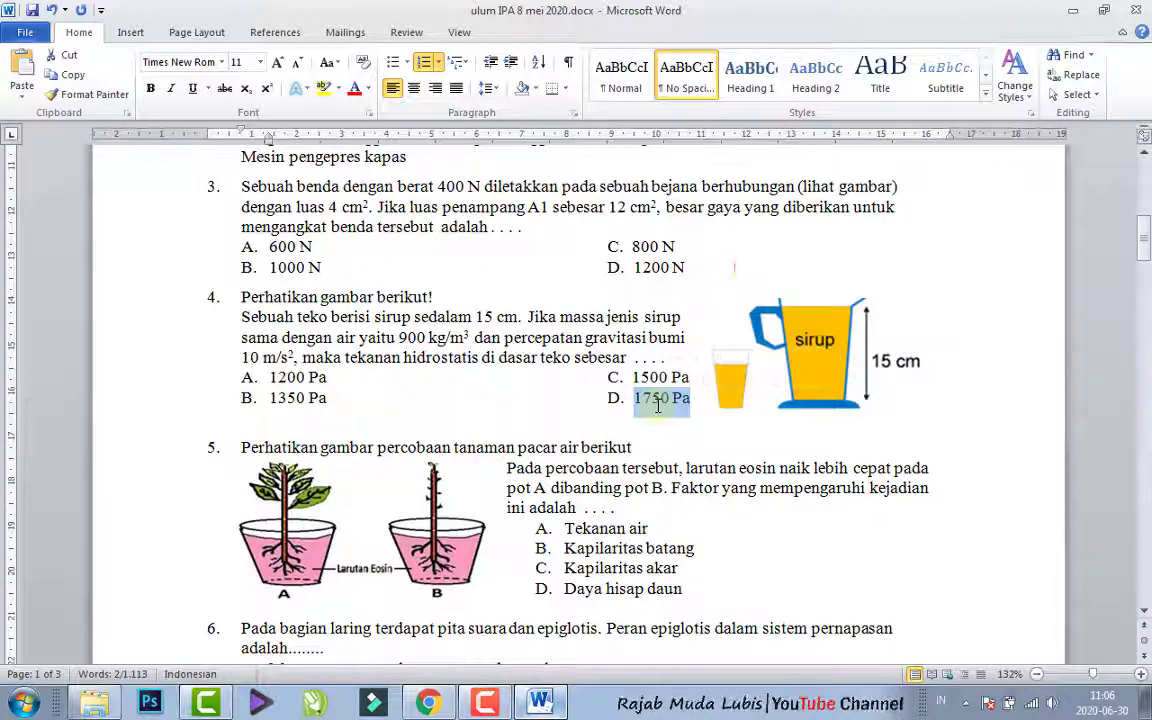
key("alt+Tab")
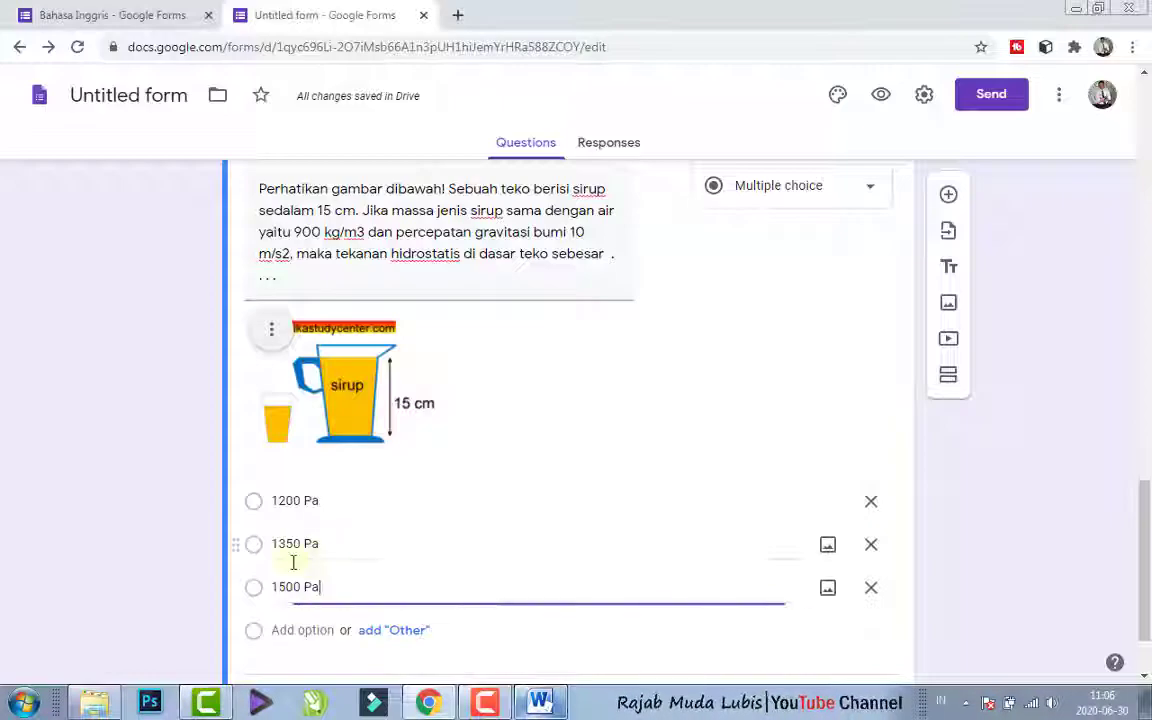
left_click(296, 630)
key("ctrl+v")
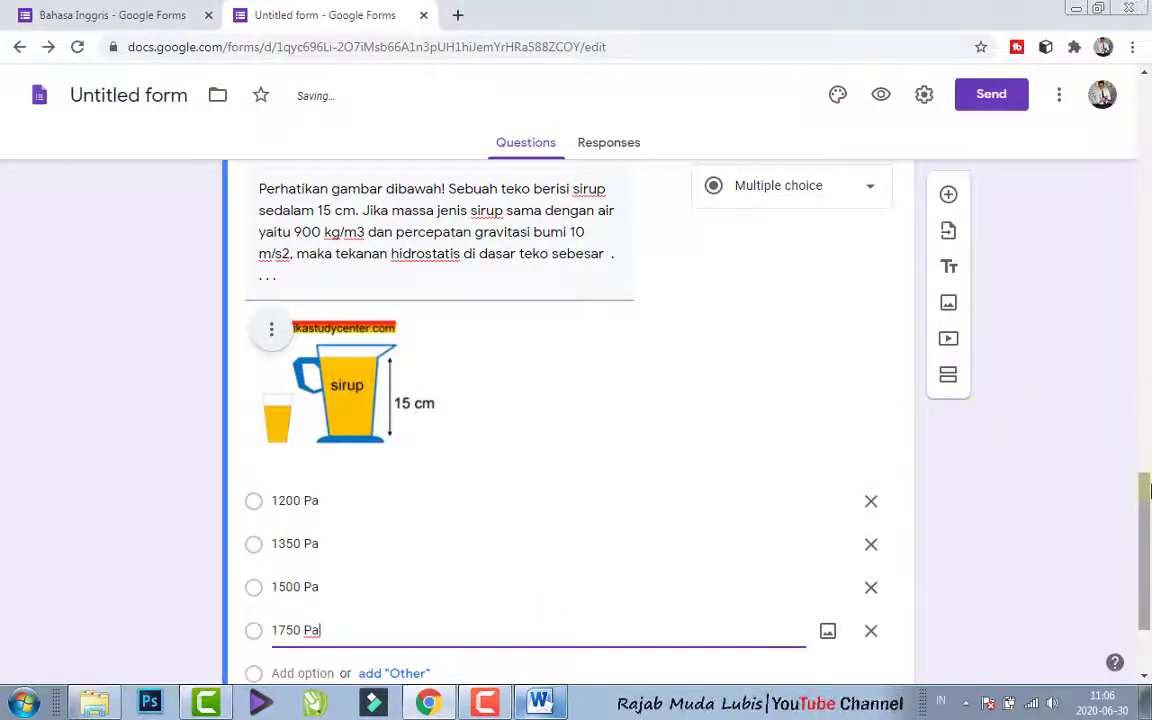
- Make the syrup jug question required
scroll(1030, 560, "down", 2)
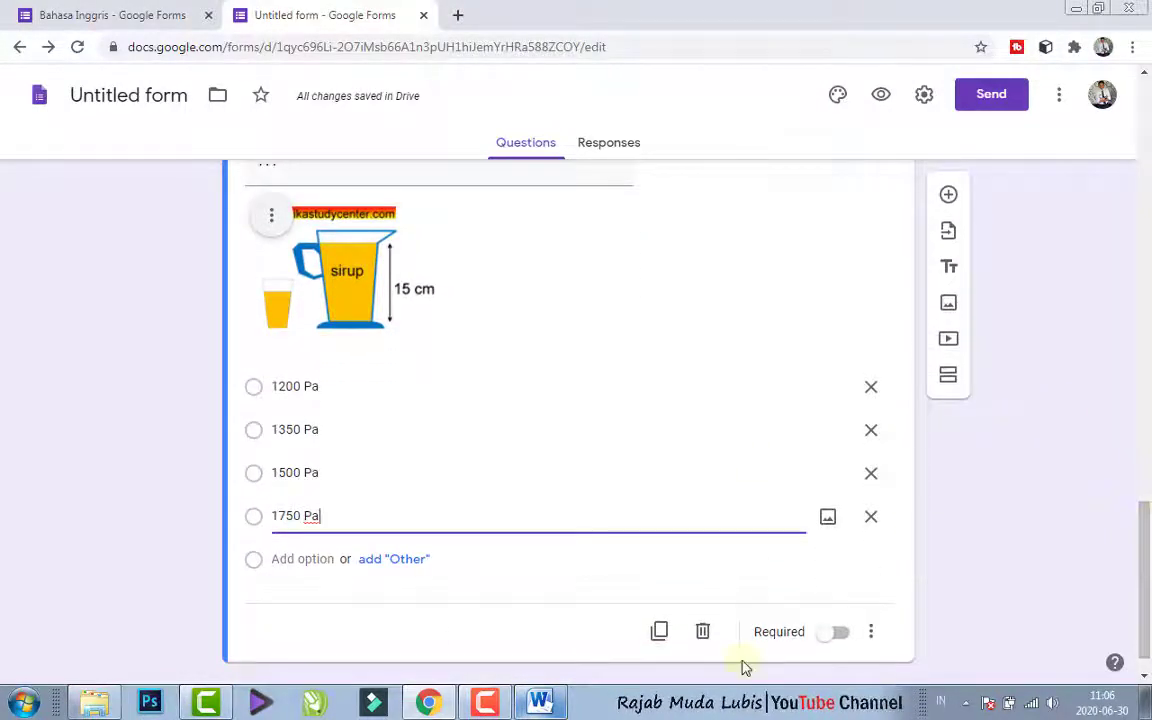
left_click(836, 632)
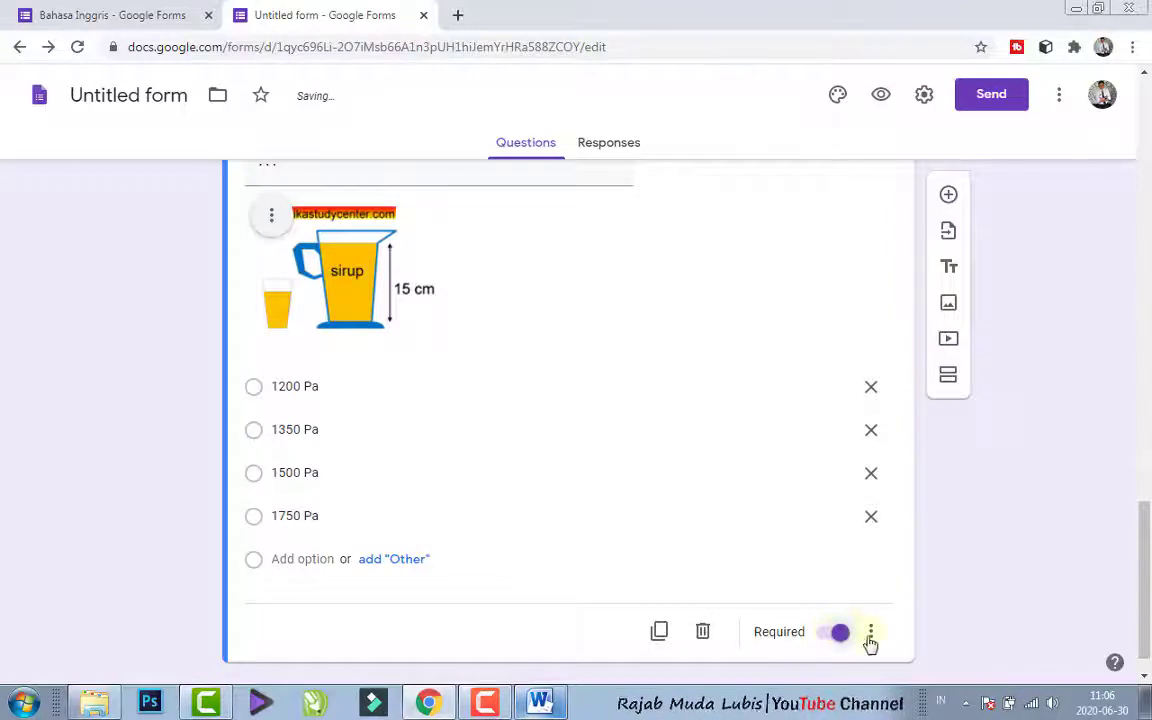
mouse_move(1147, 535)
left_mouse_down()
mouse_move(1147, 468)
mouse_move(1147, 544)
left_mouse_up()
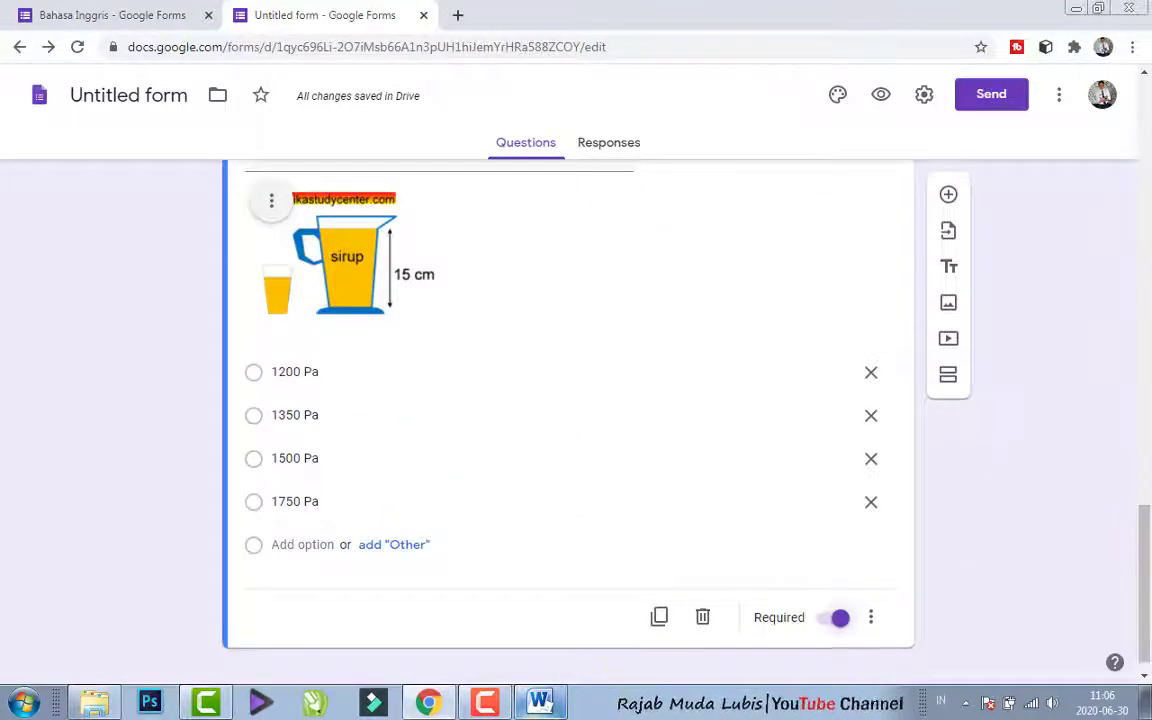
- Switch to Word and compare question 16's pendulum drawing with question 11's anatomy picture, checking the picture's save-as-image option
left_click(544, 710)
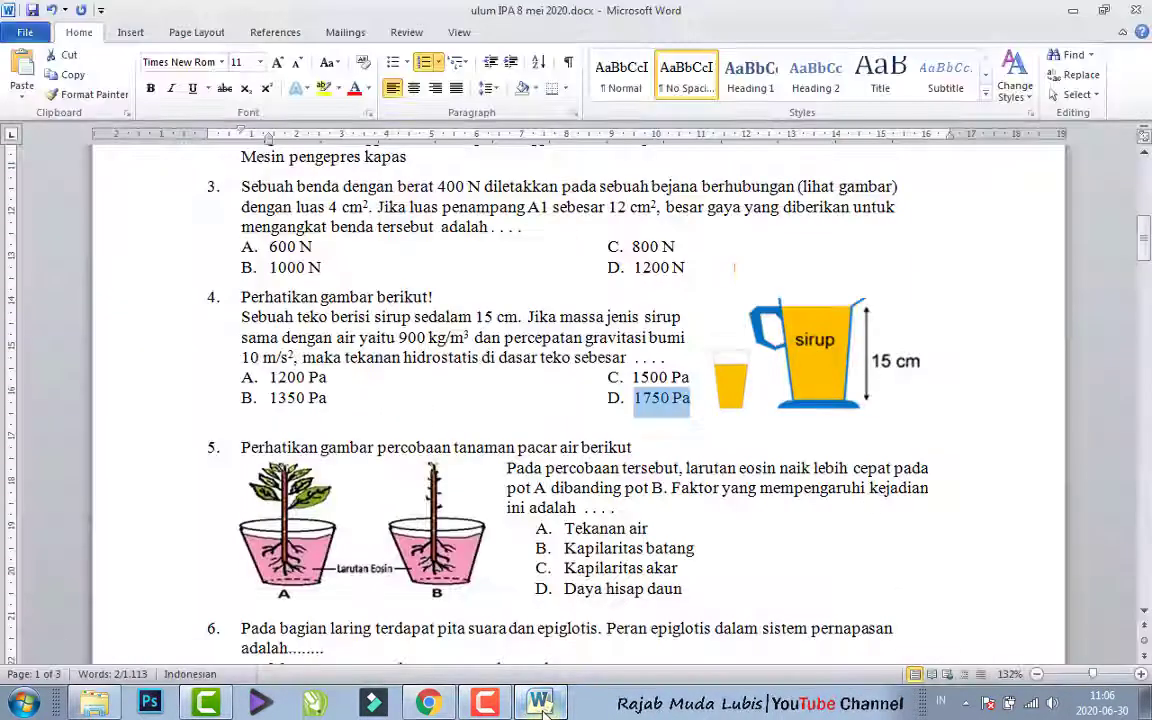
left_click(422, 528)
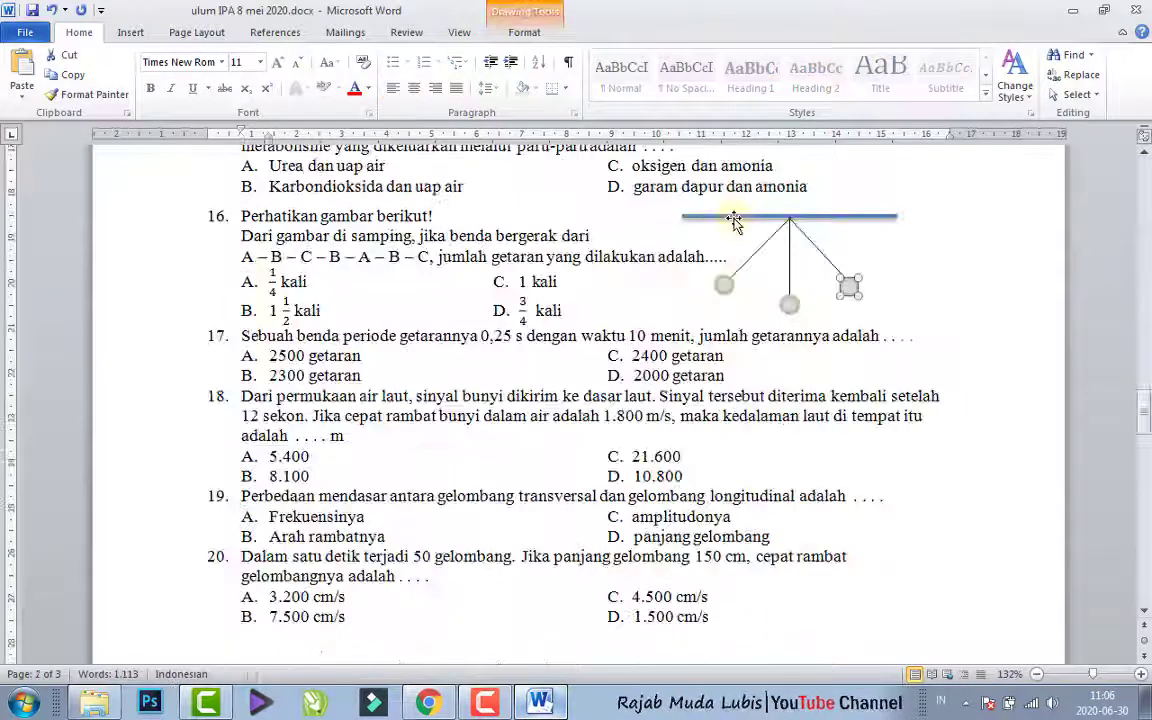
left_click(735, 218)
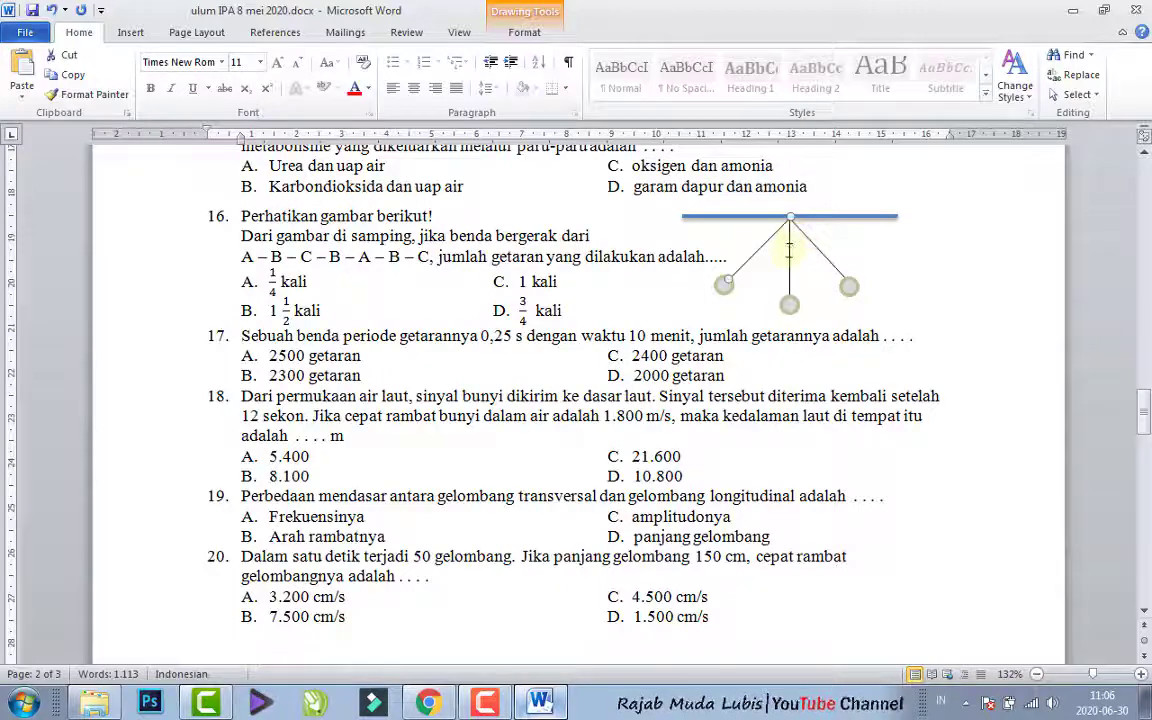
left_click(797, 240)
left_click(806, 237)
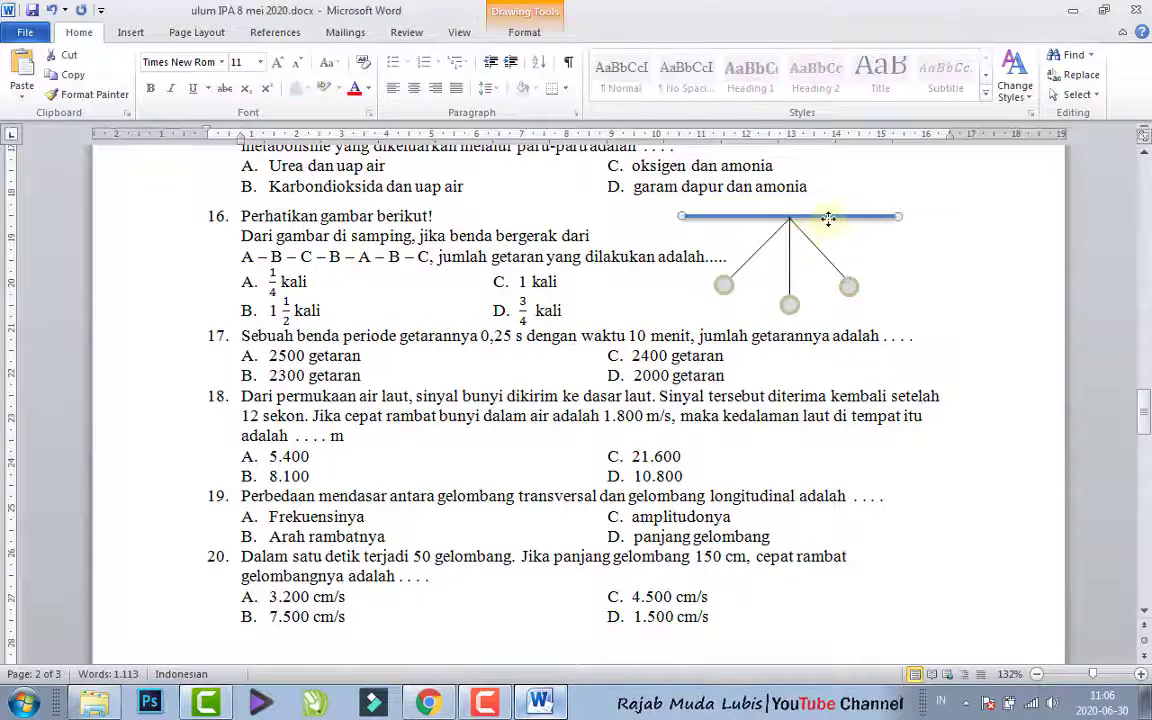
left_click(1032, 245)
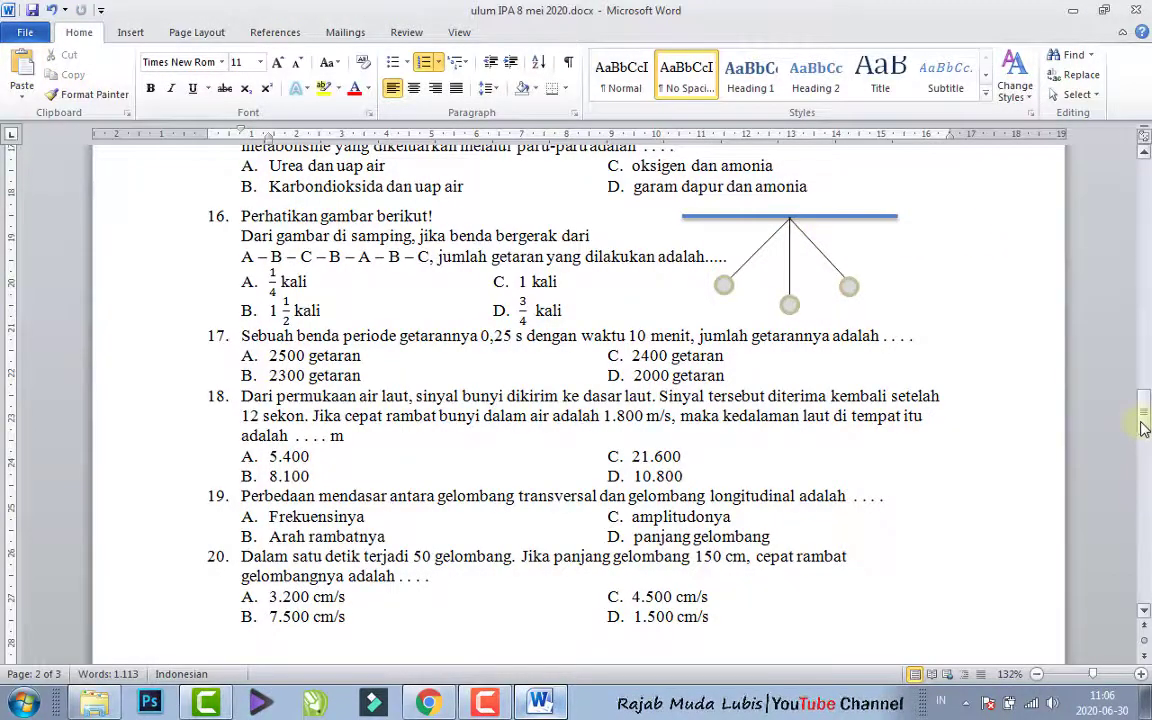
left_click_drag(1143, 427, 1143, 362)
left_click(362, 383)
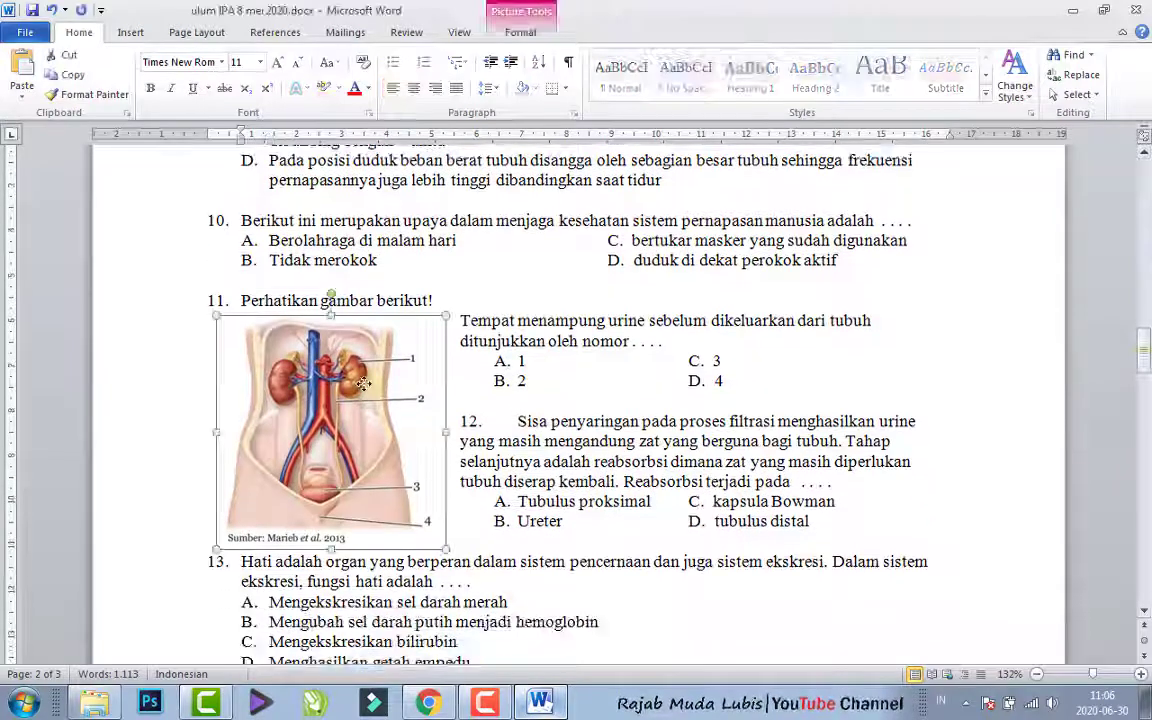
right_click(362, 383)
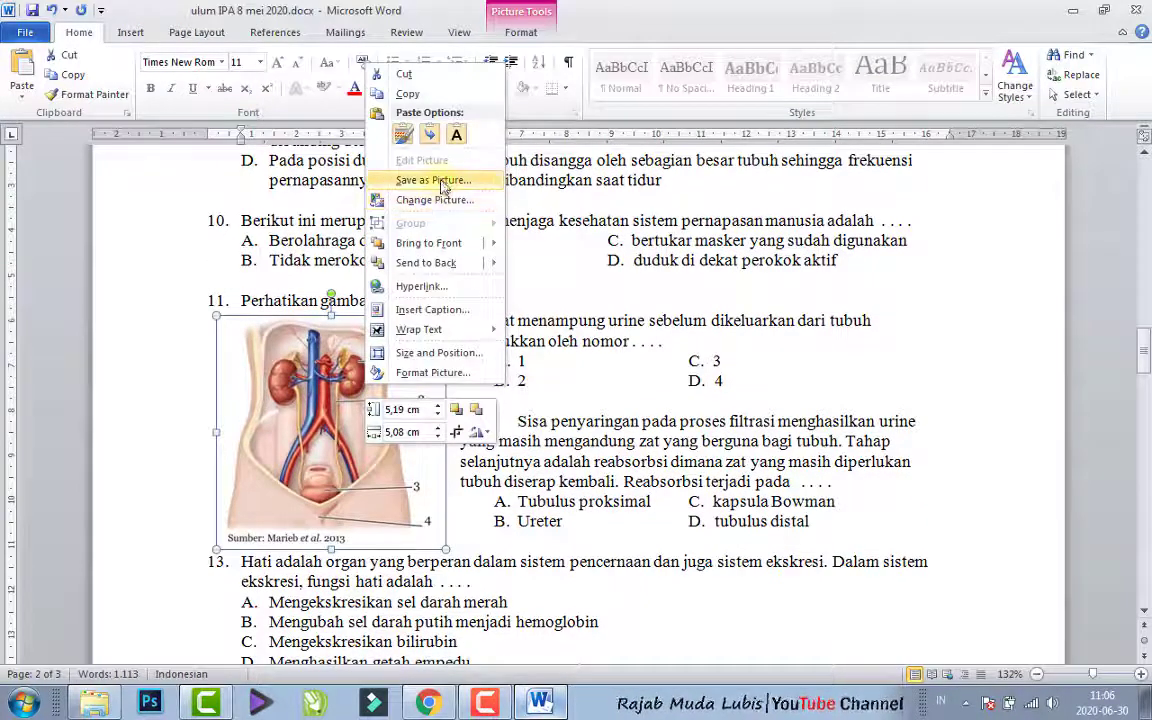
left_click(1143, 362)
mouse_move(1143, 362)
left_mouse_down()
mouse_move(1146, 405)
mouse_move(1144, 388)
left_mouse_up()
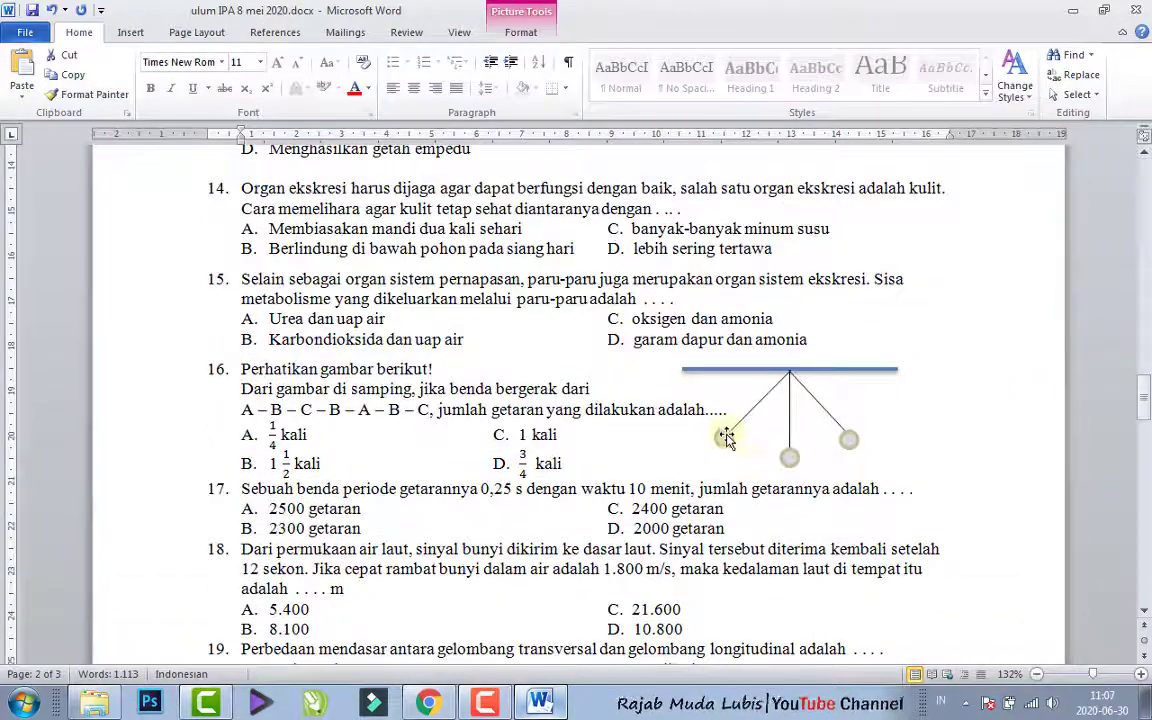
- Inspect the separate lines and balls that make up question 16's pendulum drawing
left_click(726, 435)
left_click(748, 413)
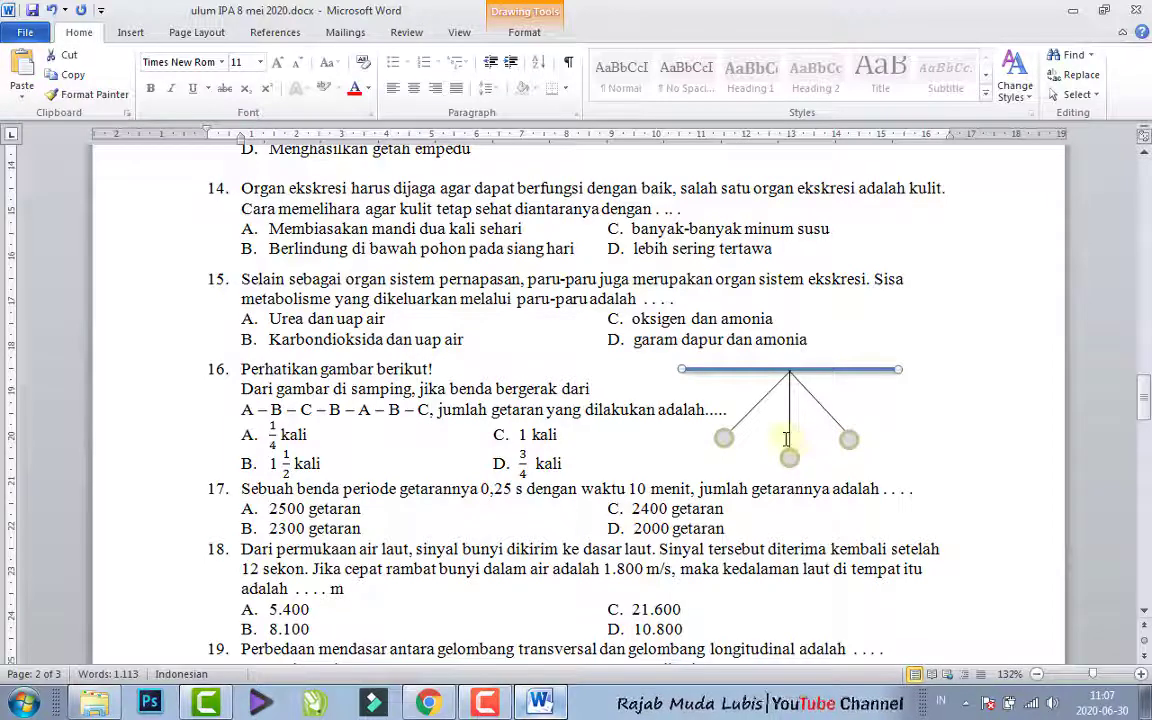
left_click(790, 456)
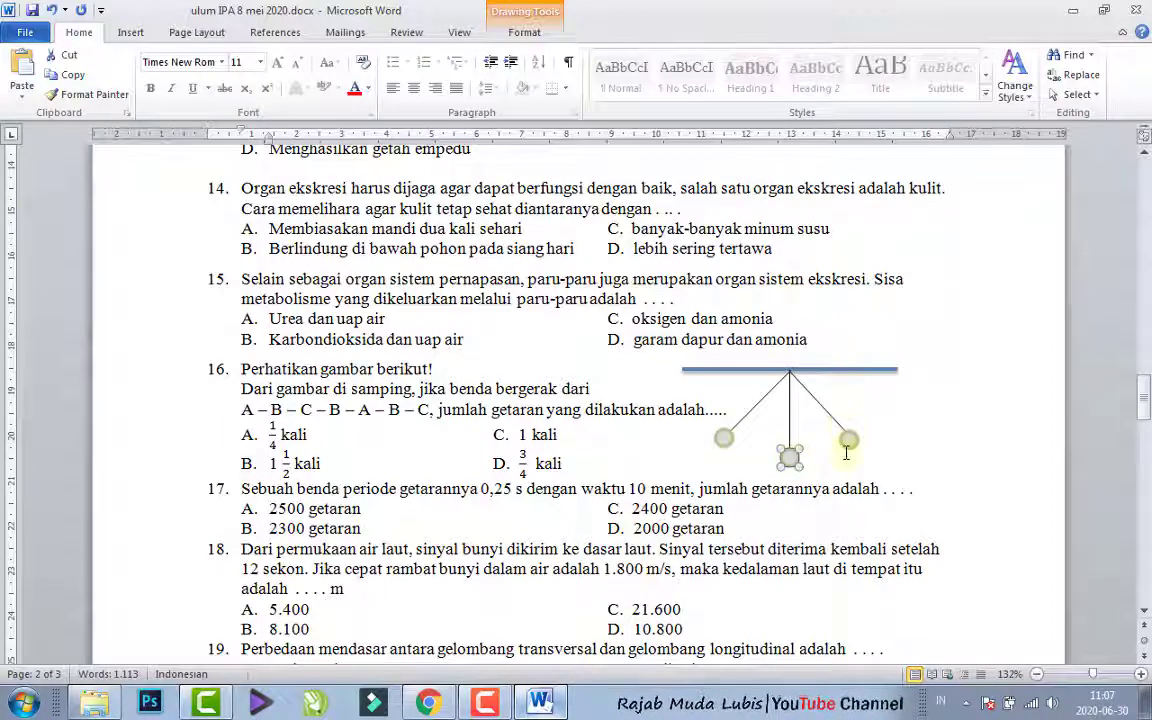
left_click(847, 441)
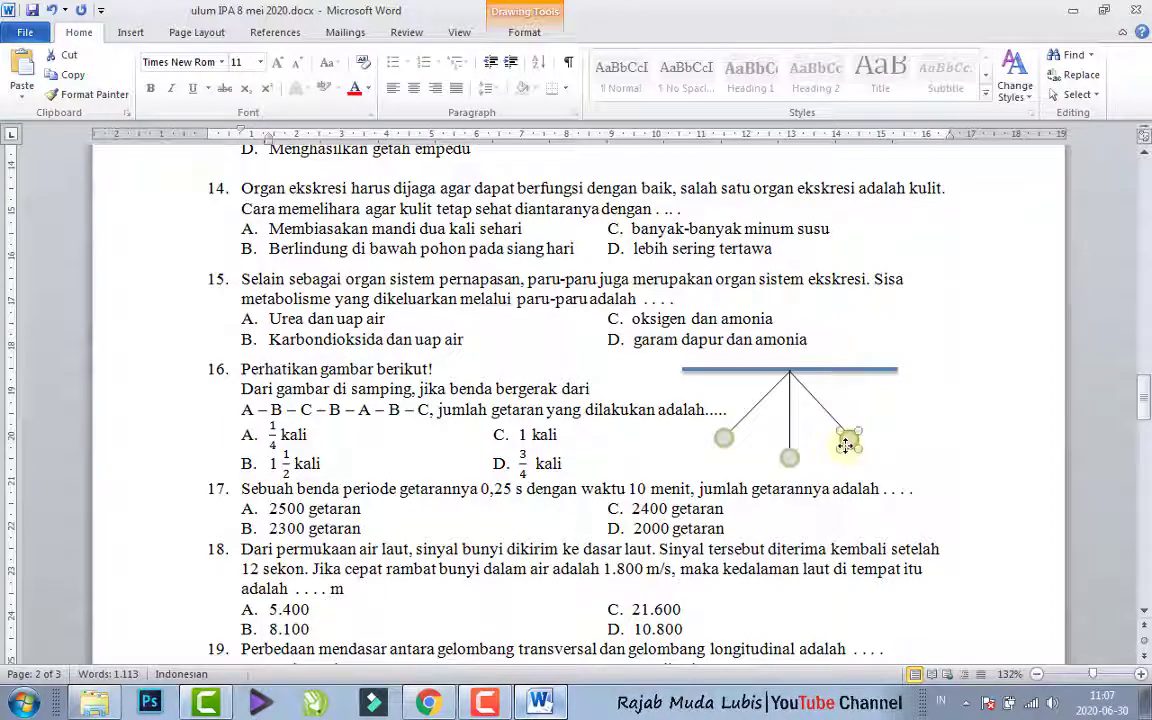
left_click(820, 370)
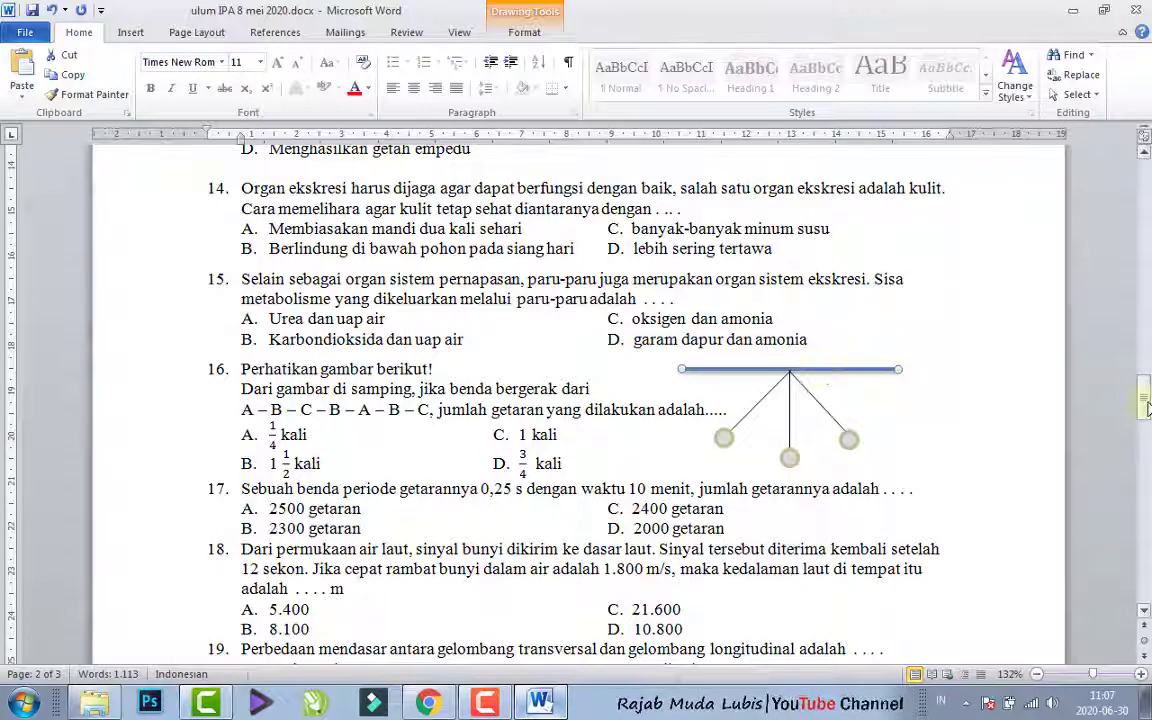
- Copy question 16's text from Word into a new multiple-choice question in the Chrome form, removing the "16." number
left_click_drag(1145, 397, 1147, 410)
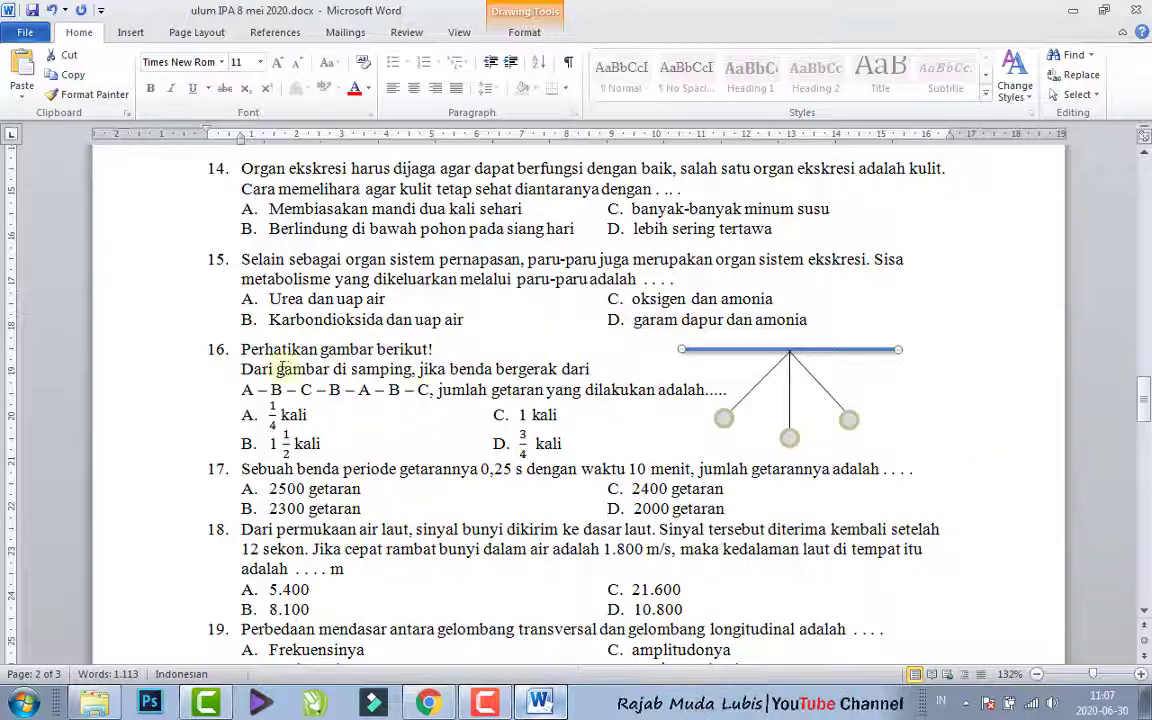
mouse_move(243, 350)
left_mouse_down()
mouse_move(350, 370)
mouse_move(625, 357)
mouse_move(733, 390)
left_mouse_up()
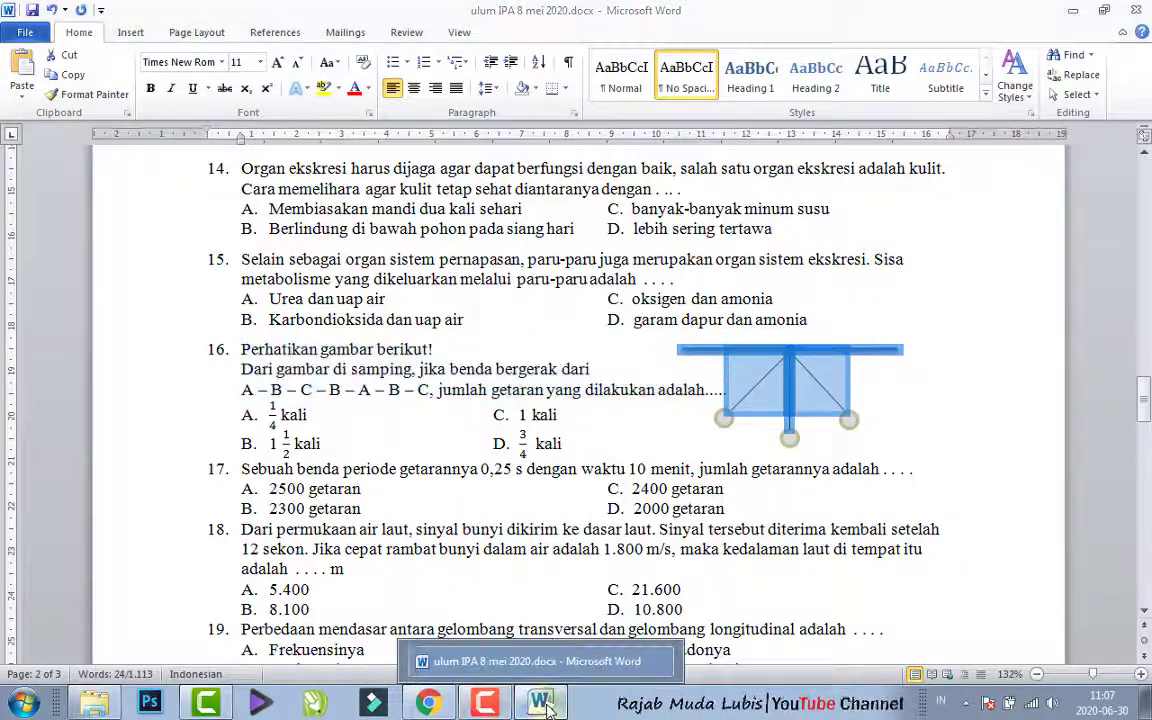
left_click(428, 703)
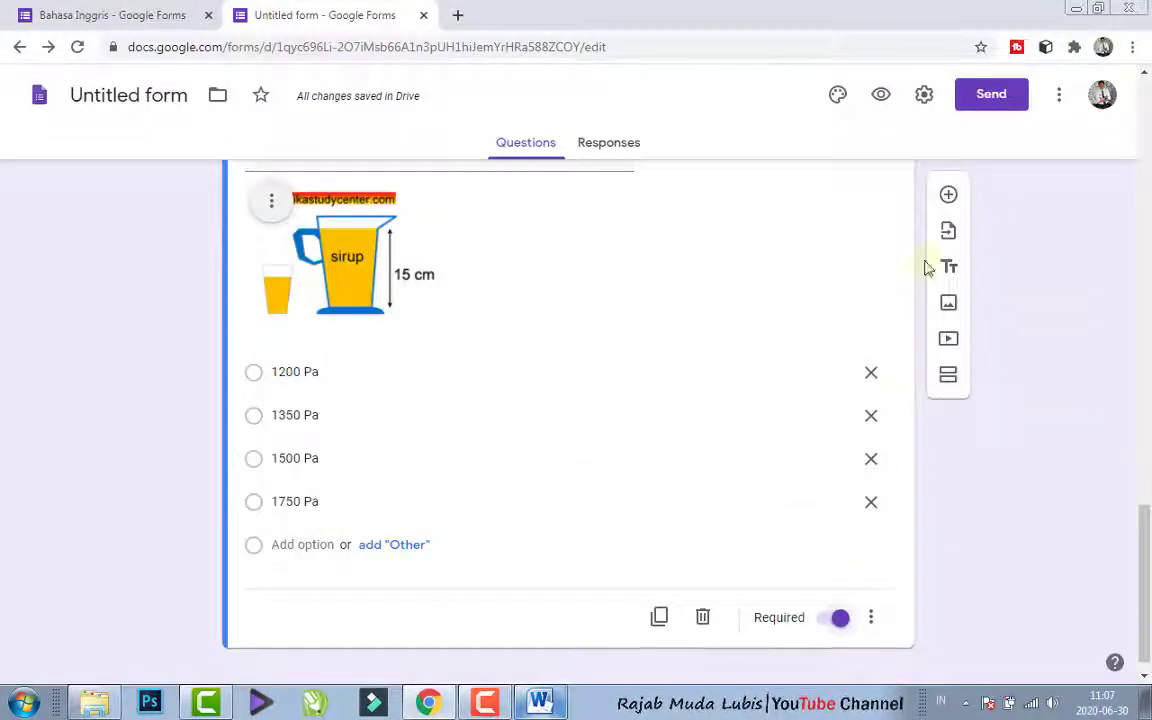
left_click(948, 197)
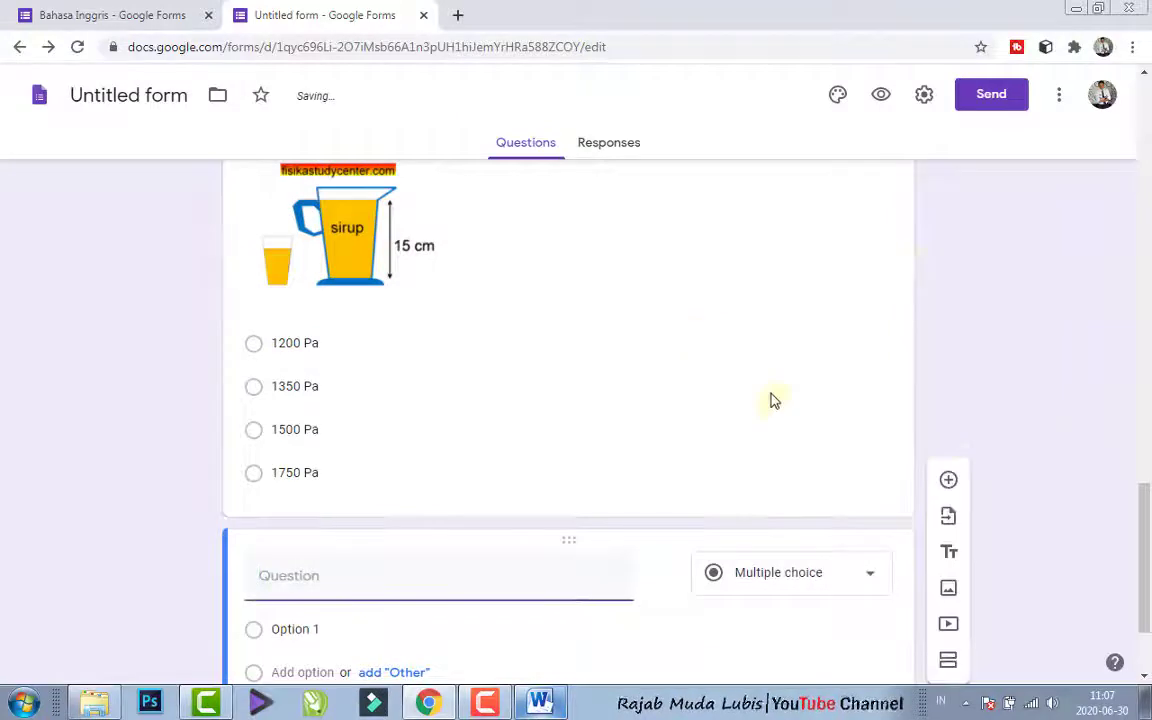
type("16. Perhatikan gambar berikut!Dari gambar di samping, jika benda bergerak dariA – B – C – B – A – B – C. jumlah getaran yang dilakukan adalah.....")
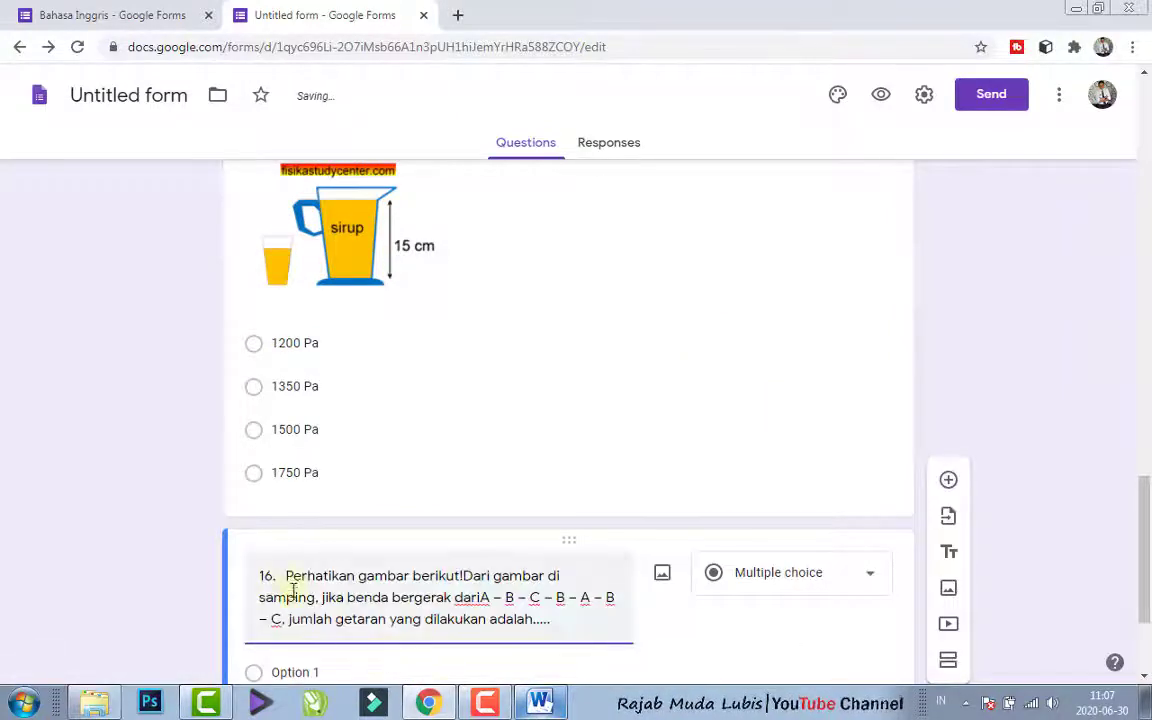
left_click_drag(286, 578, 160, 560)
key("BackSpace")
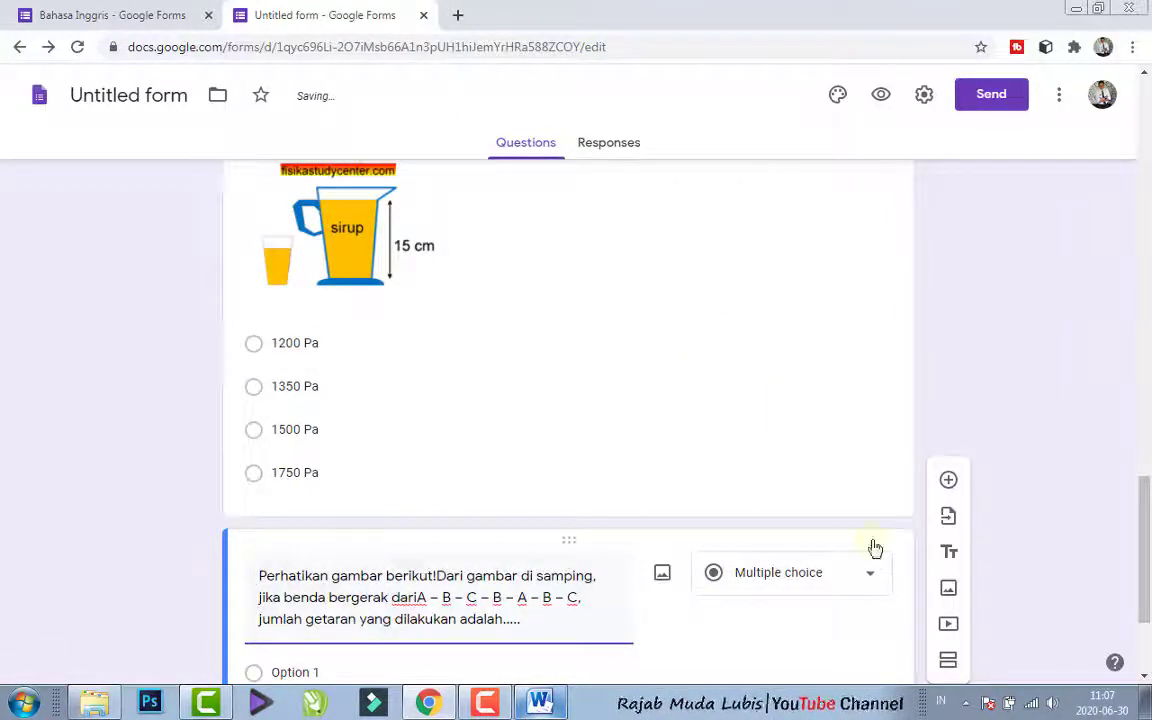
- Insert a space between "berikut!" and "Dari" in the new pendulum question's text
left_click_drag(1146, 510, 1142, 545)
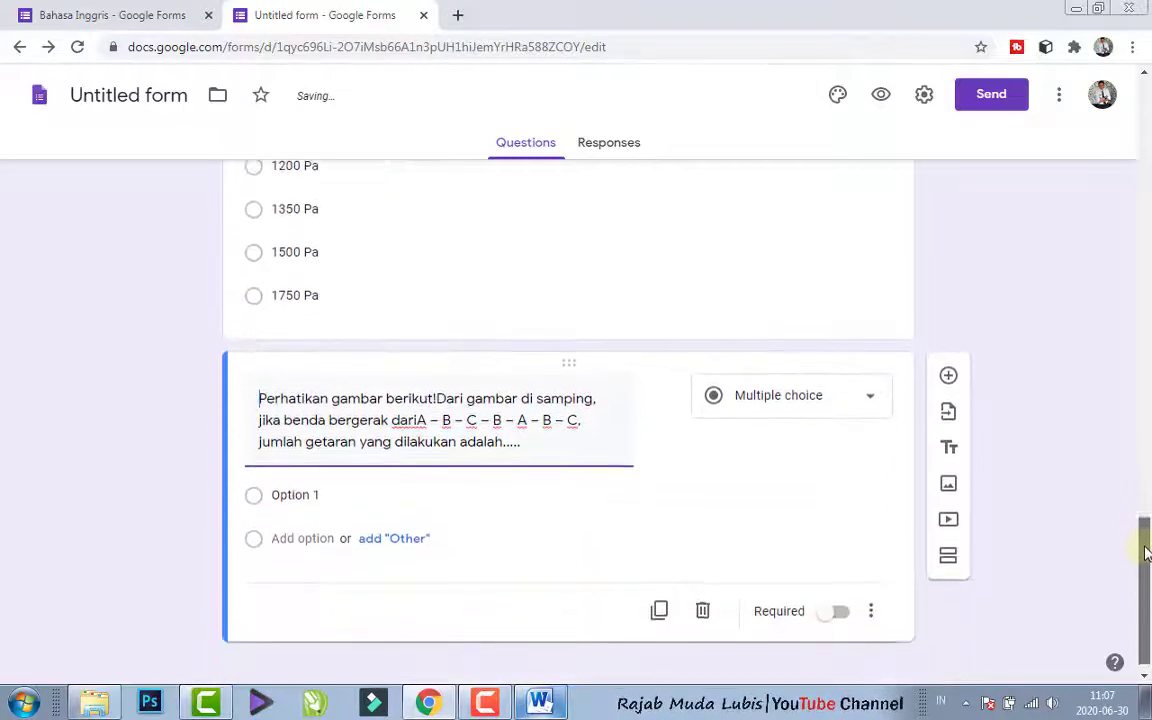
left_click(438, 399)
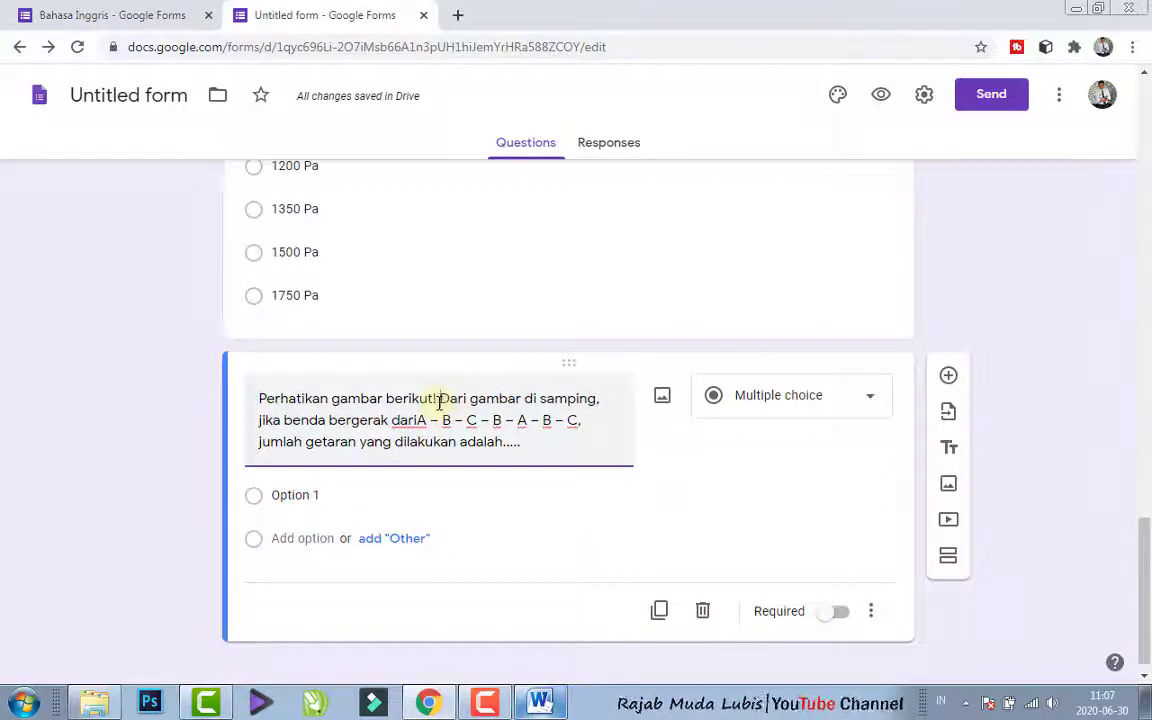
type("!")
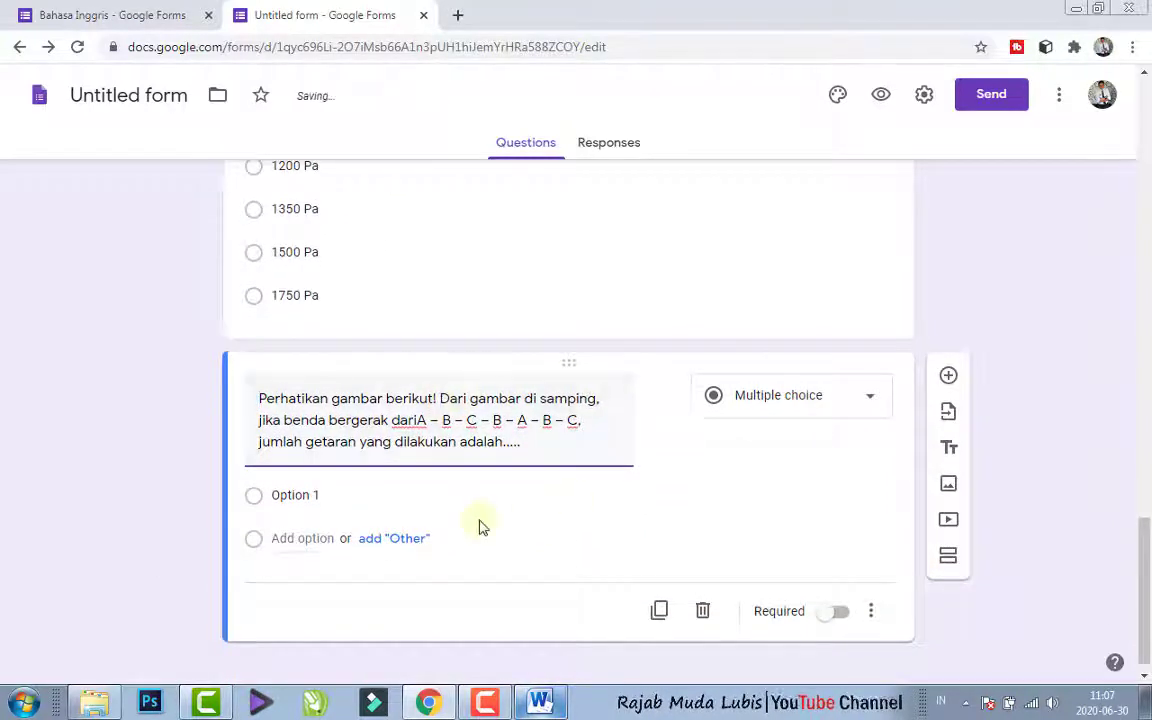
- Switch to Word and delete "dilakukan adalah....." from the end of question 16's text beside the pendulum drawing
left_click(545, 698)
left_click(752, 444)
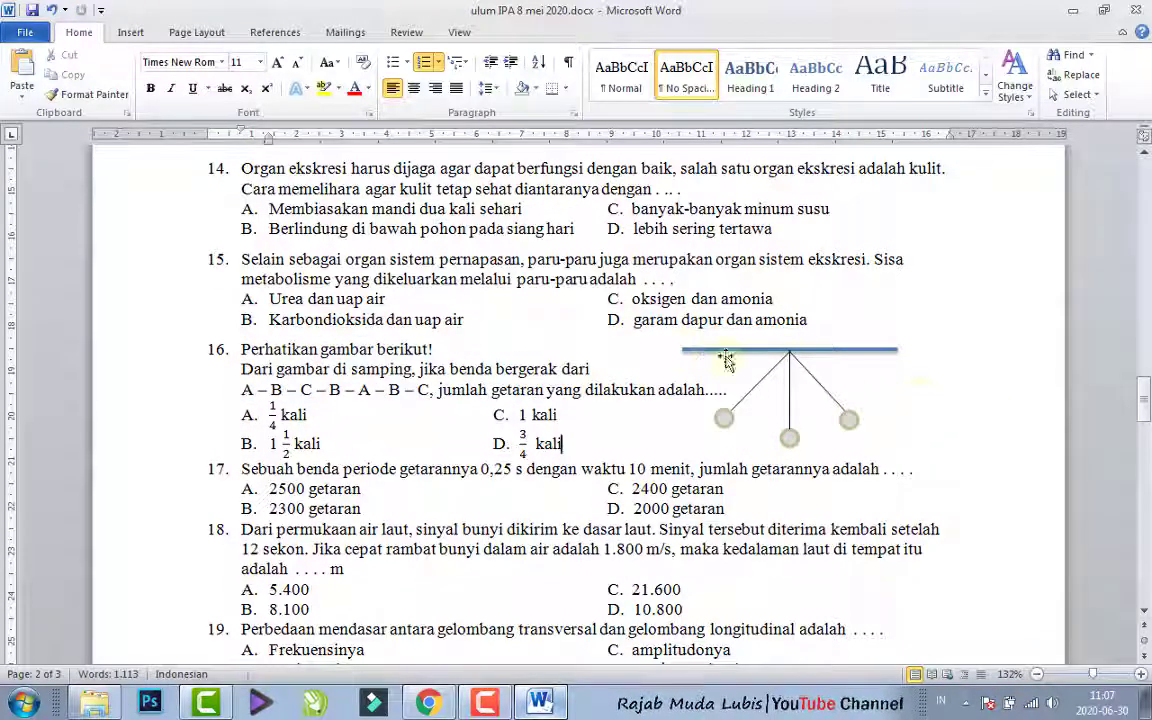
left_click_drag(728, 389, 620, 390)
key("Delete")
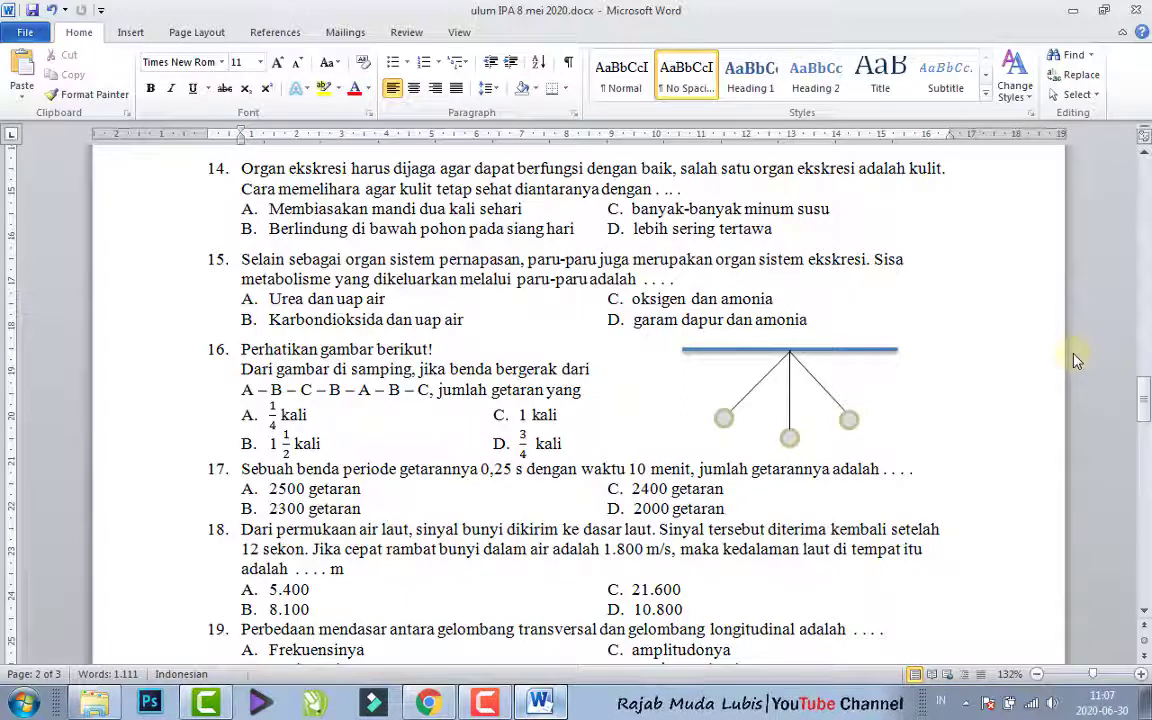
- Capture the Word window showing question 16's pendulum drawing and paste the screenshot into a new picture in Paint
key("alt")
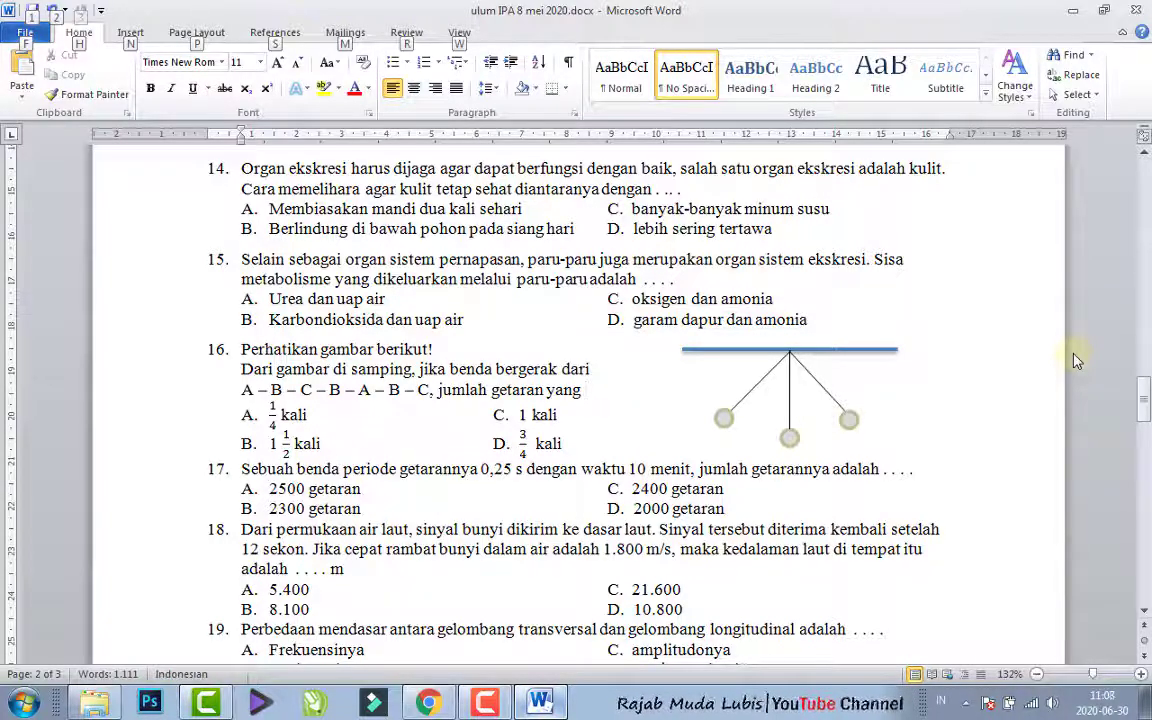
left_click(22, 703)
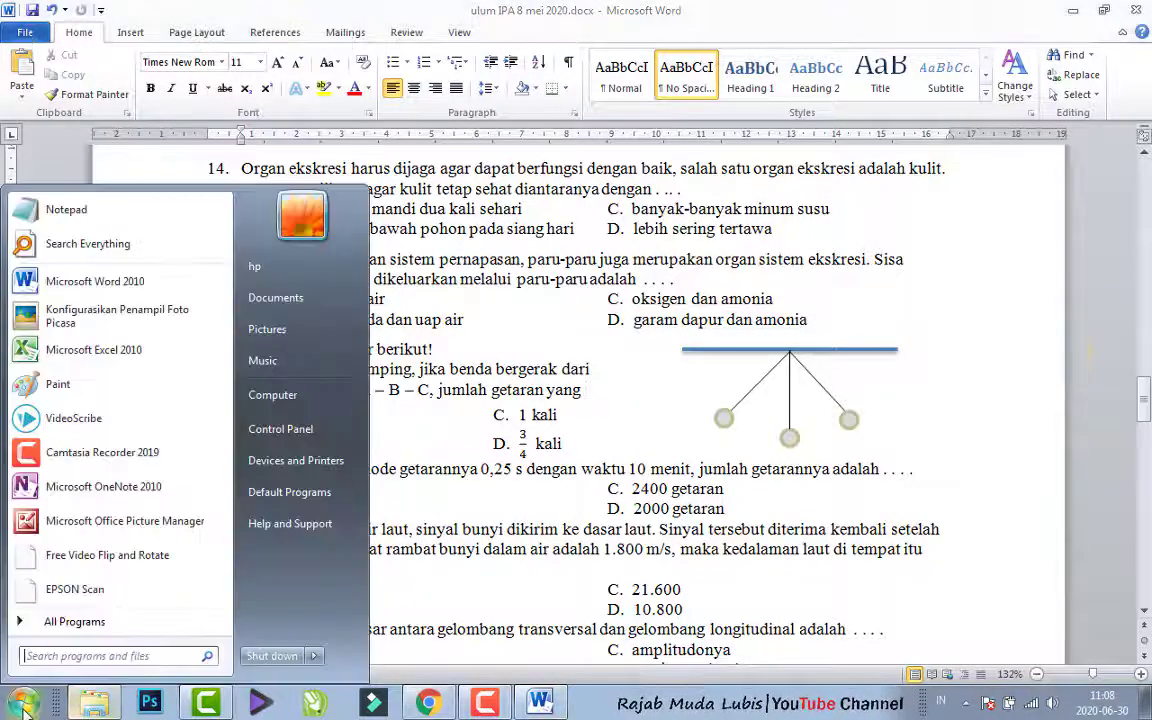
left_click(72, 410)
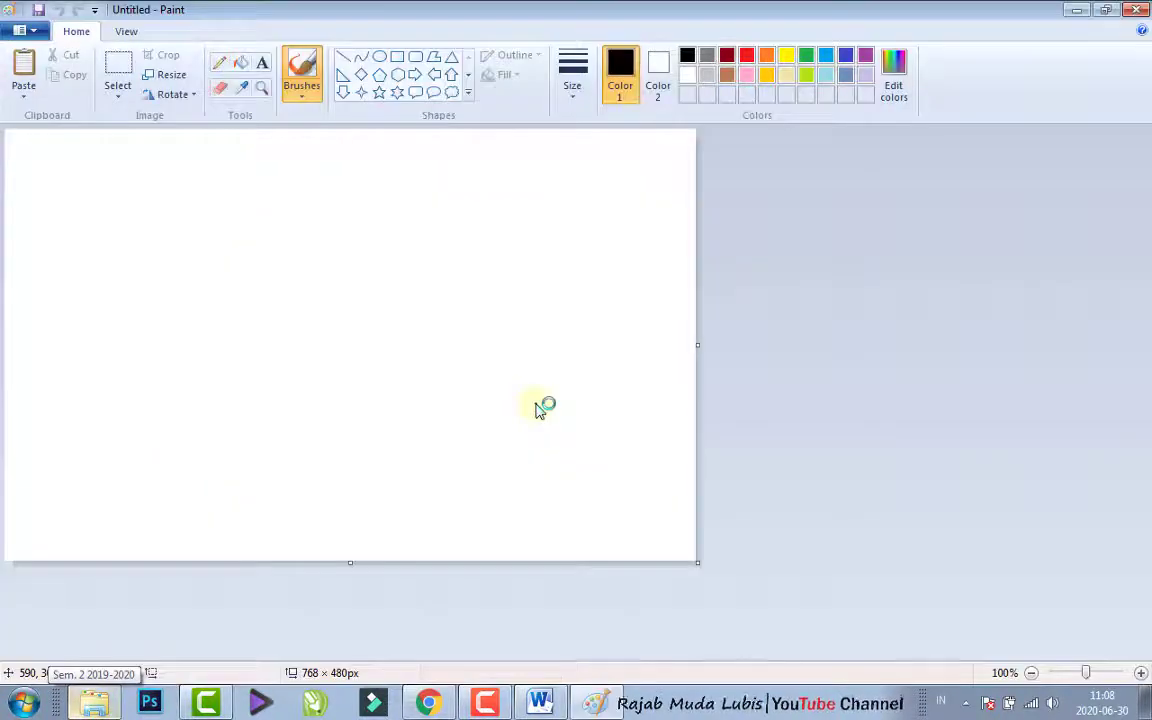
key("ctrl+v")
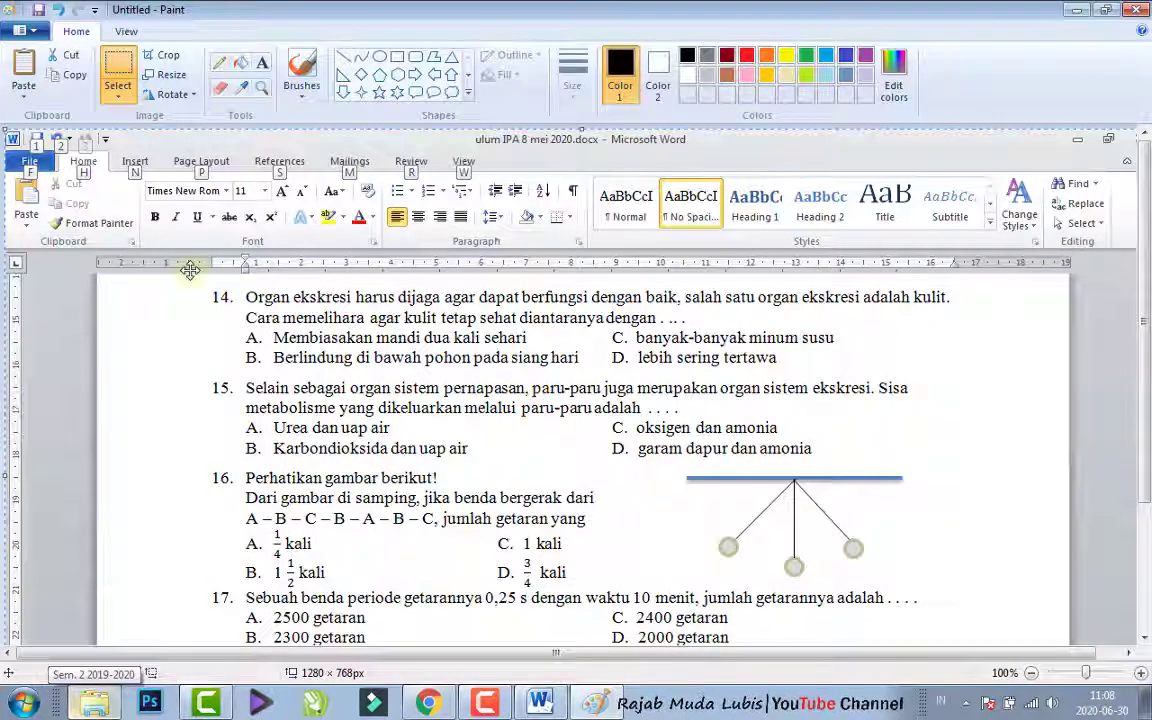
- Crop the pasted screenshot to the pendulum drawing beside question 16, about 259 × 141 px
left_click(148, 62)
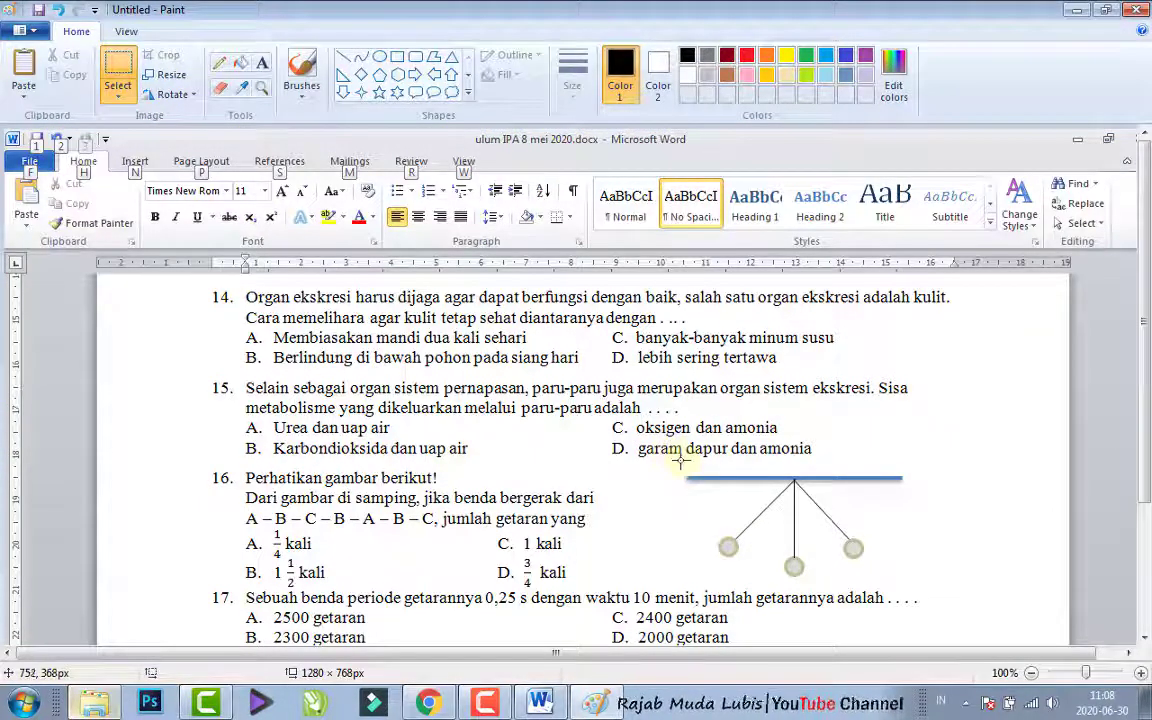
mouse_move(681, 459)
left_mouse_down()
mouse_move(776, 536)
mouse_move(912, 584)
left_mouse_up()
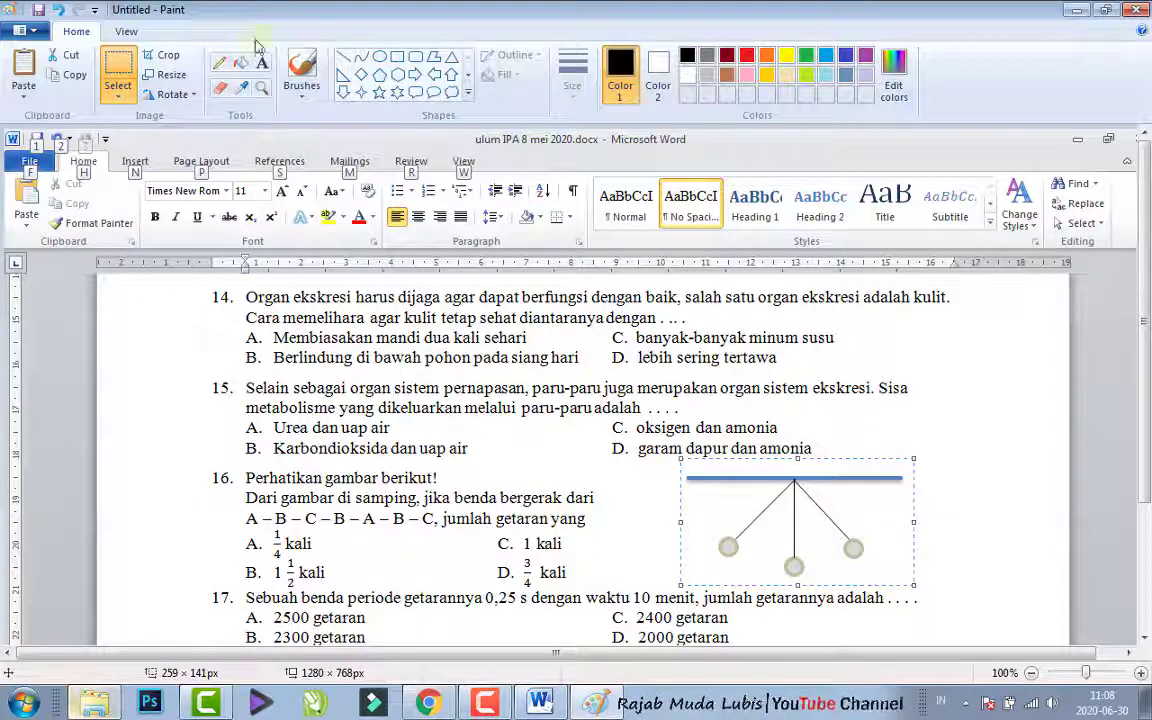
left_click(152, 58)
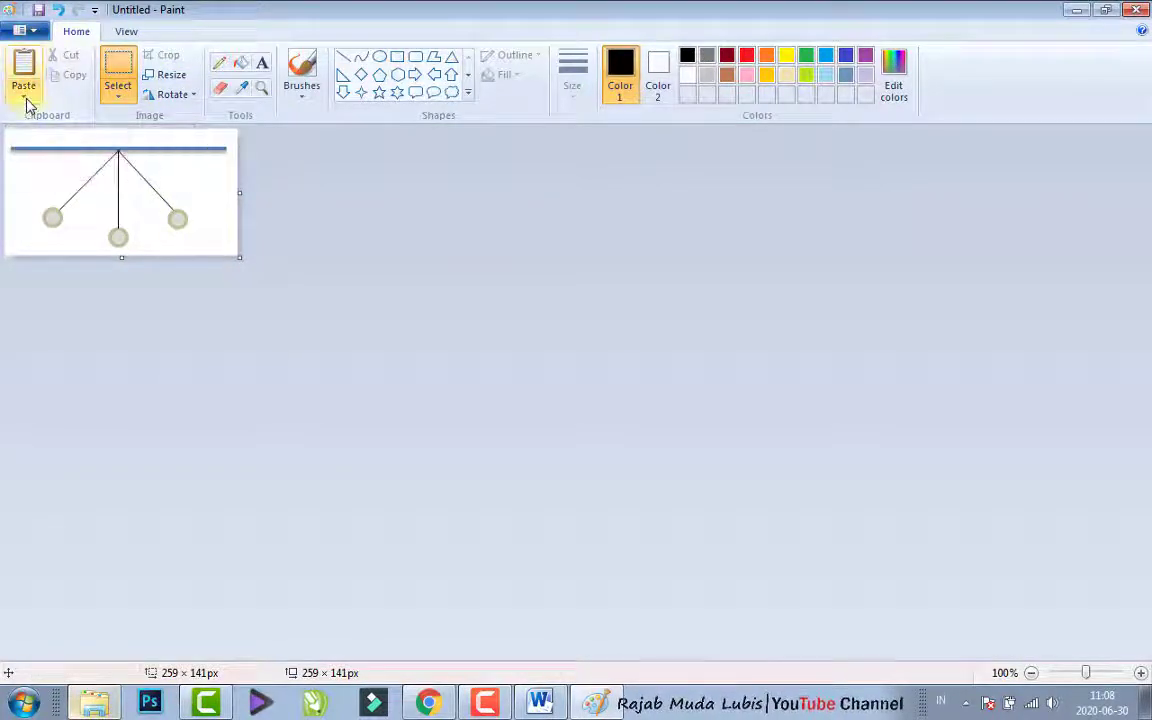
- Save the cropped drawing to the Desktop as a JPEG named Bandul.jpg and close Paint
left_click(27, 104)
left_click(40, 34)
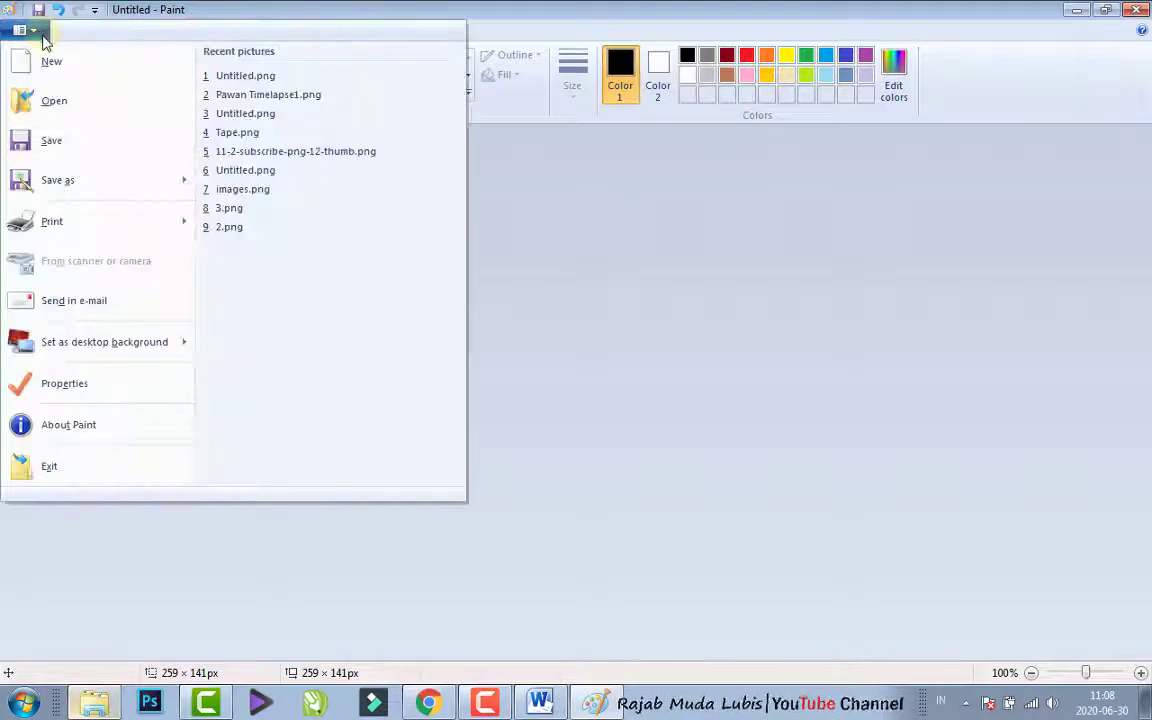
left_click(55, 180)
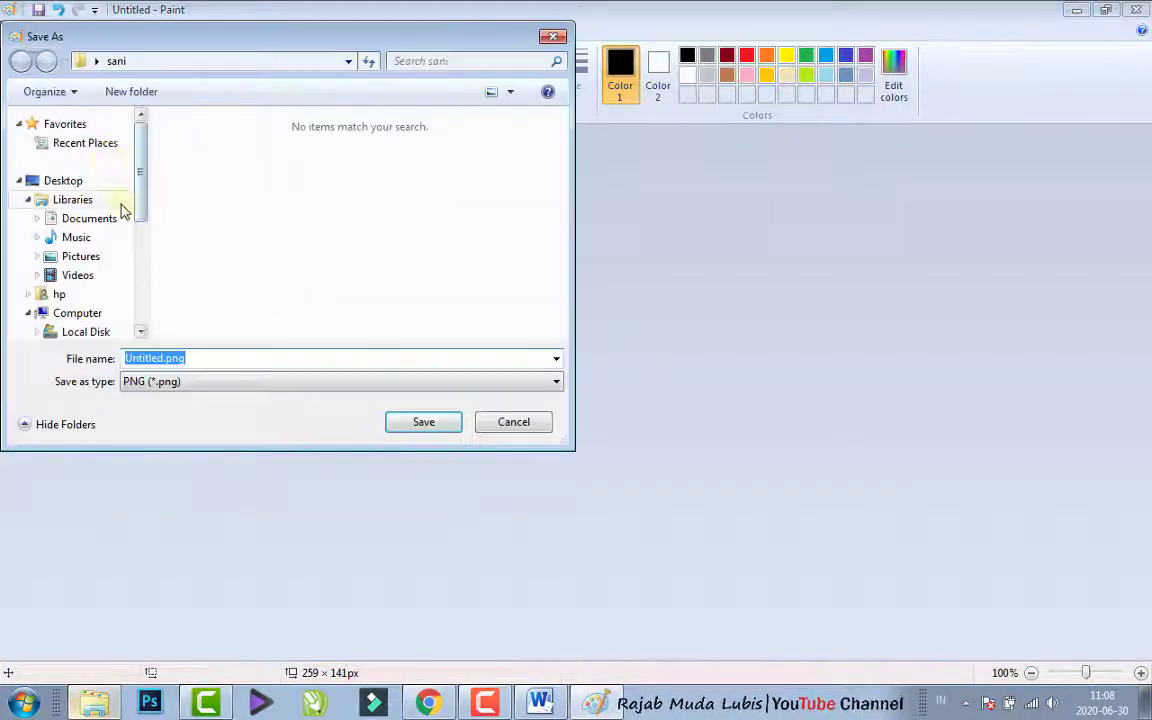
left_click(63, 181)
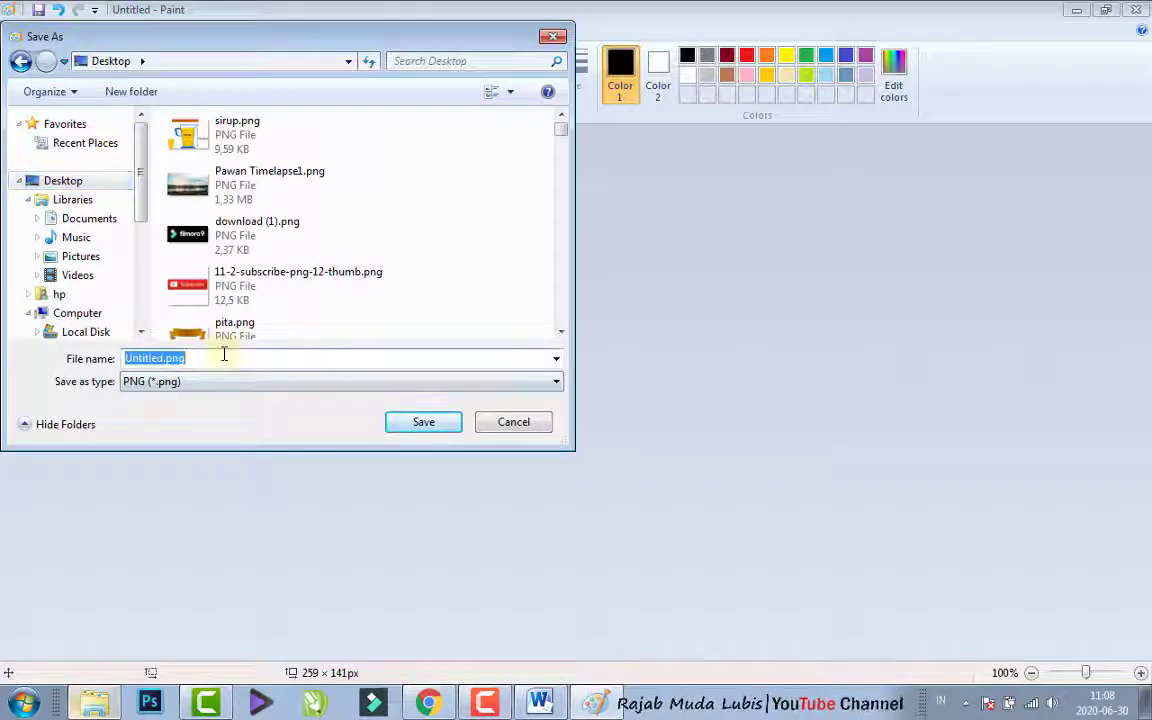
type("Bandul")
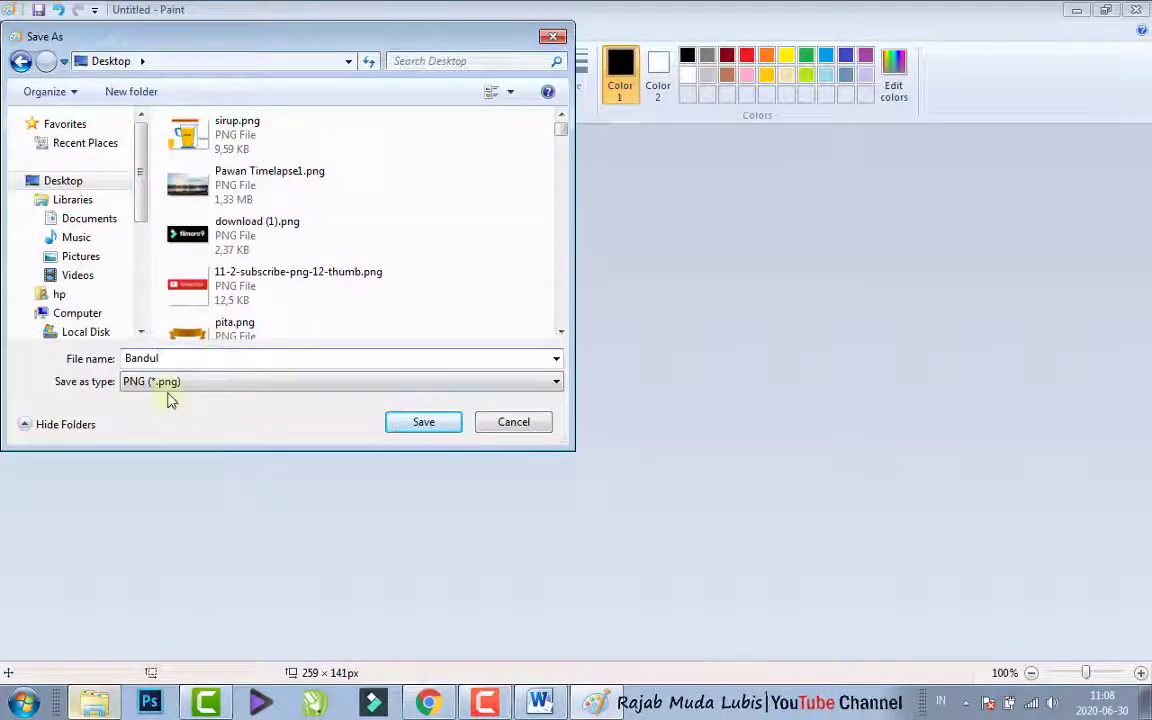
left_click(174, 384)
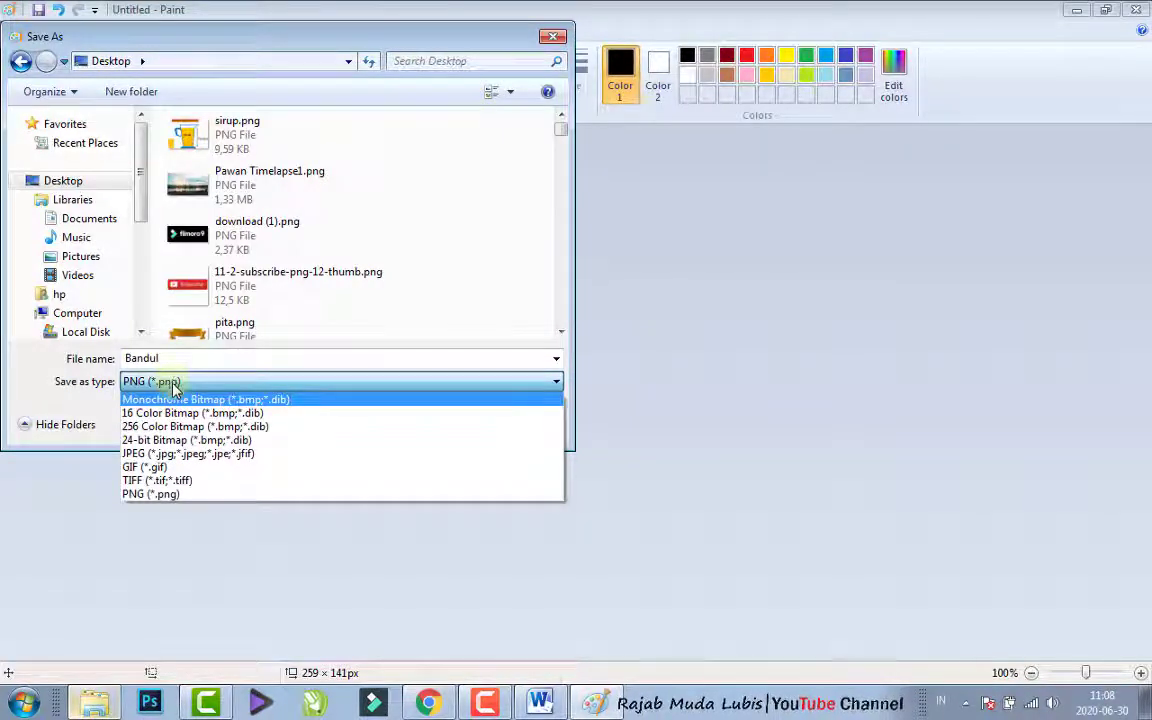
left_click(160, 456)
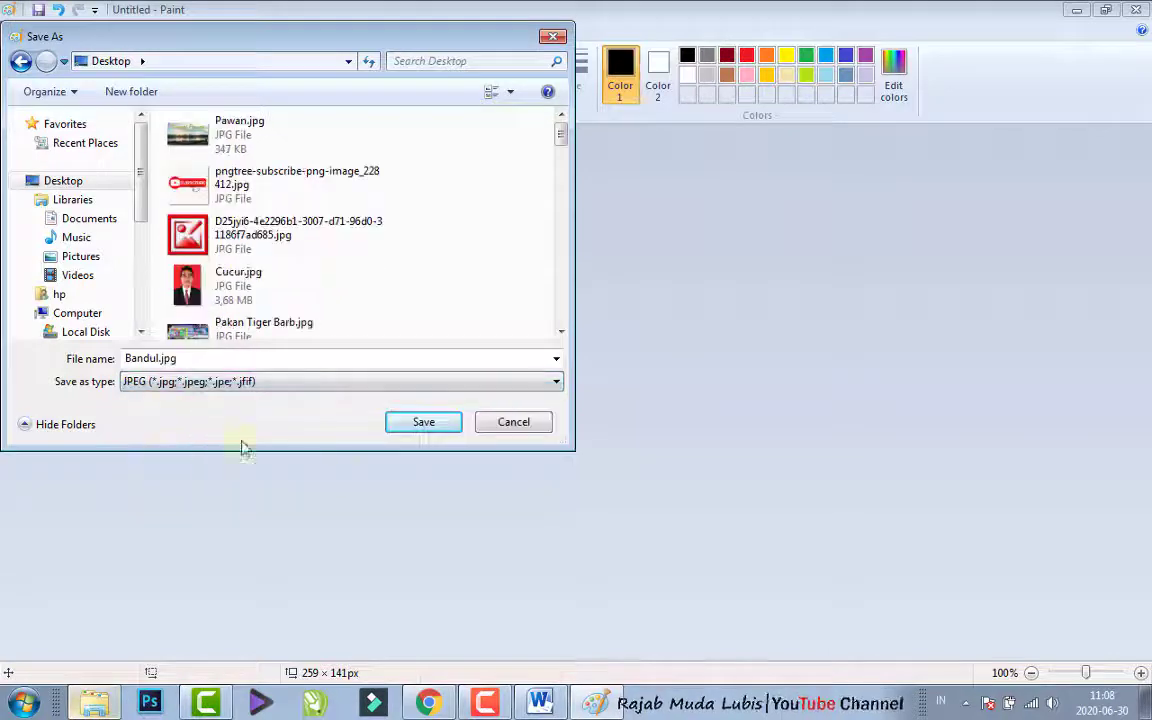
left_click(437, 423)
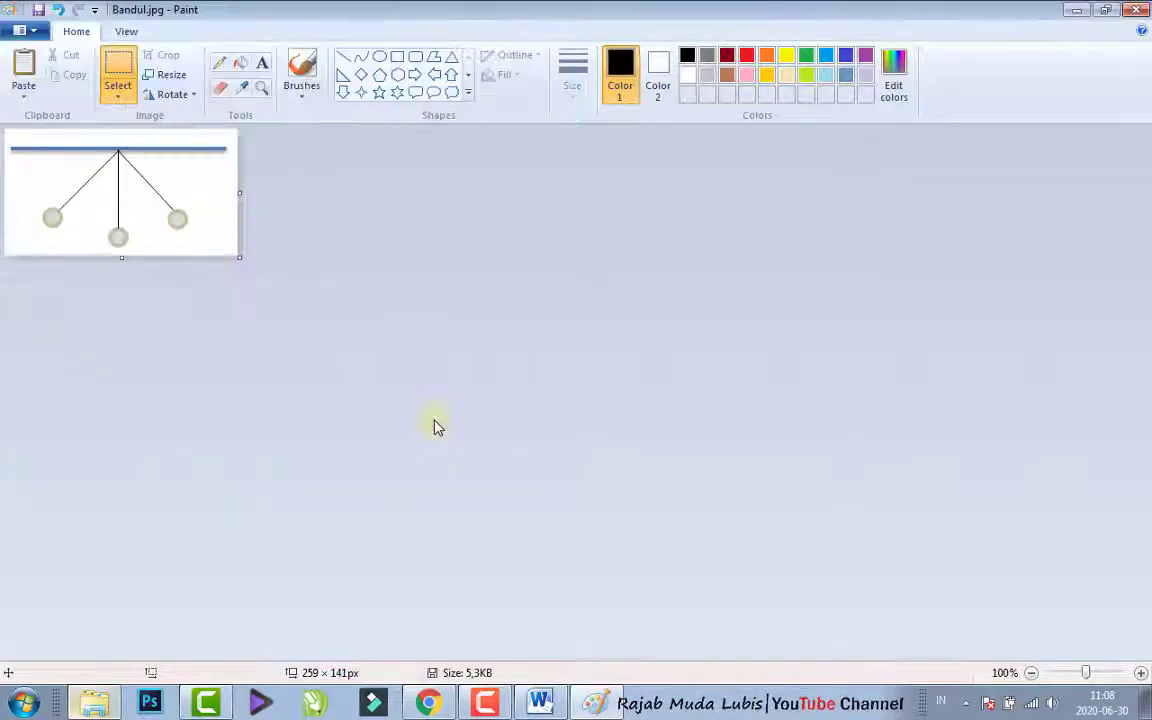
left_click(1135, 10)
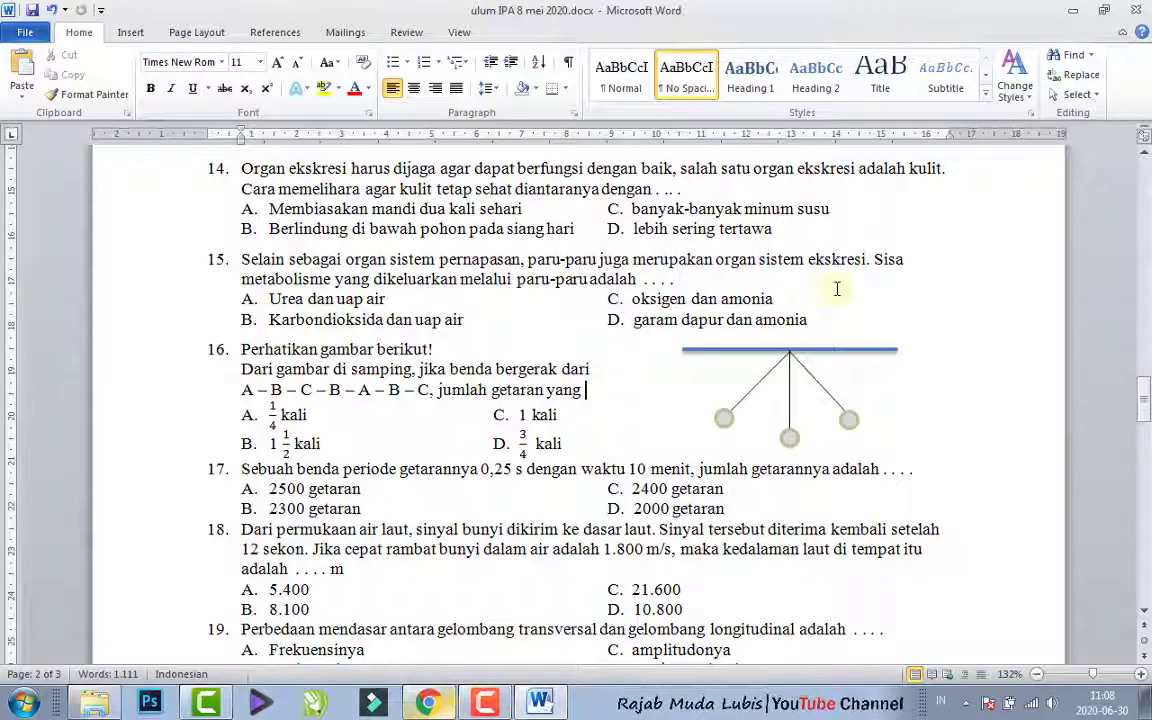
- Try moving the leftmost ball of question 16's pendulum drawing in Word away from its line, and undo the move
left_click(805, 350)
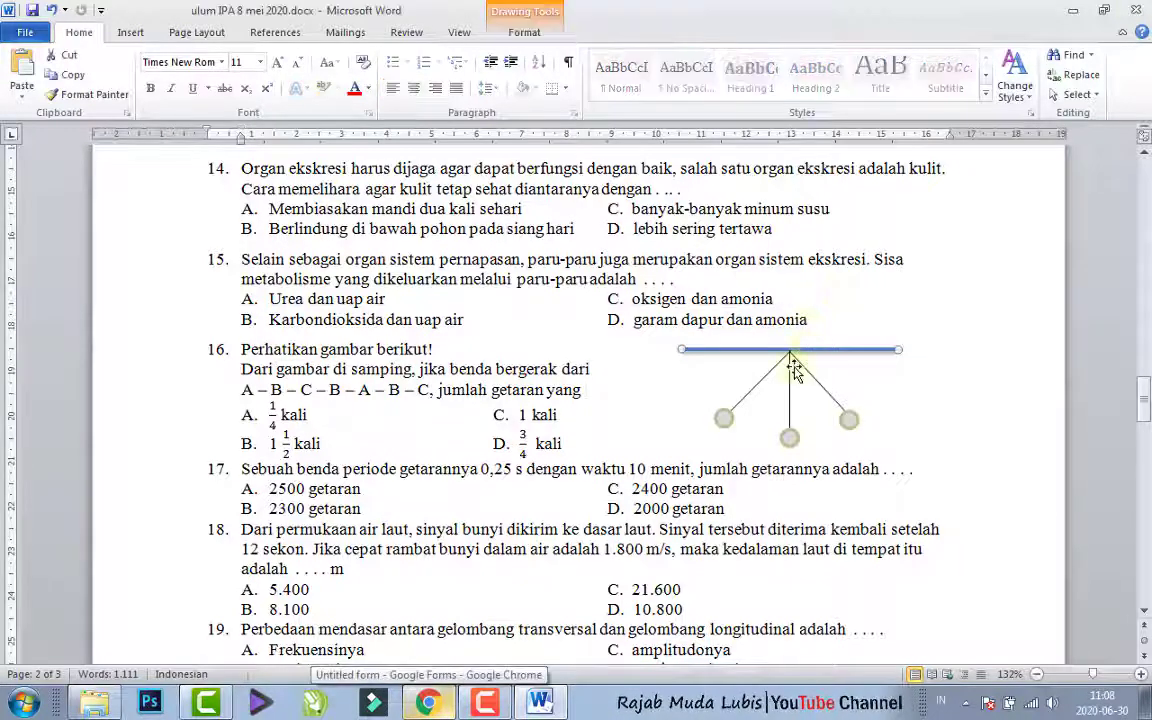
double_click(731, 420)
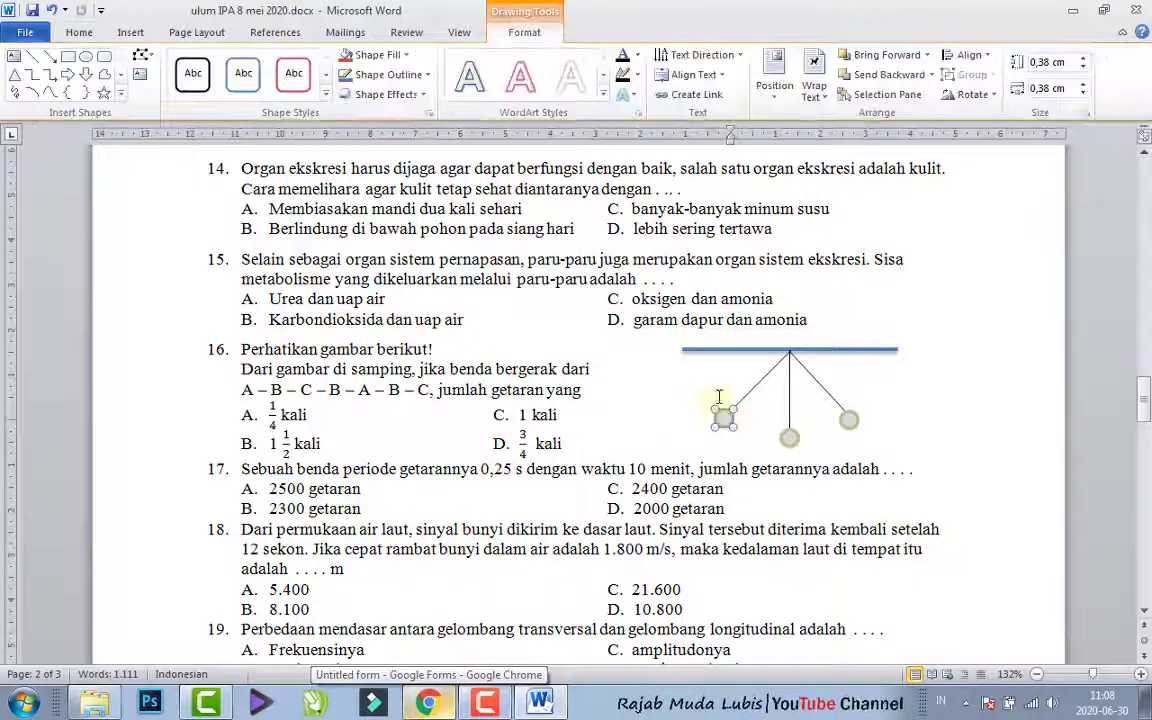
left_click_drag(721, 462, 729, 474)
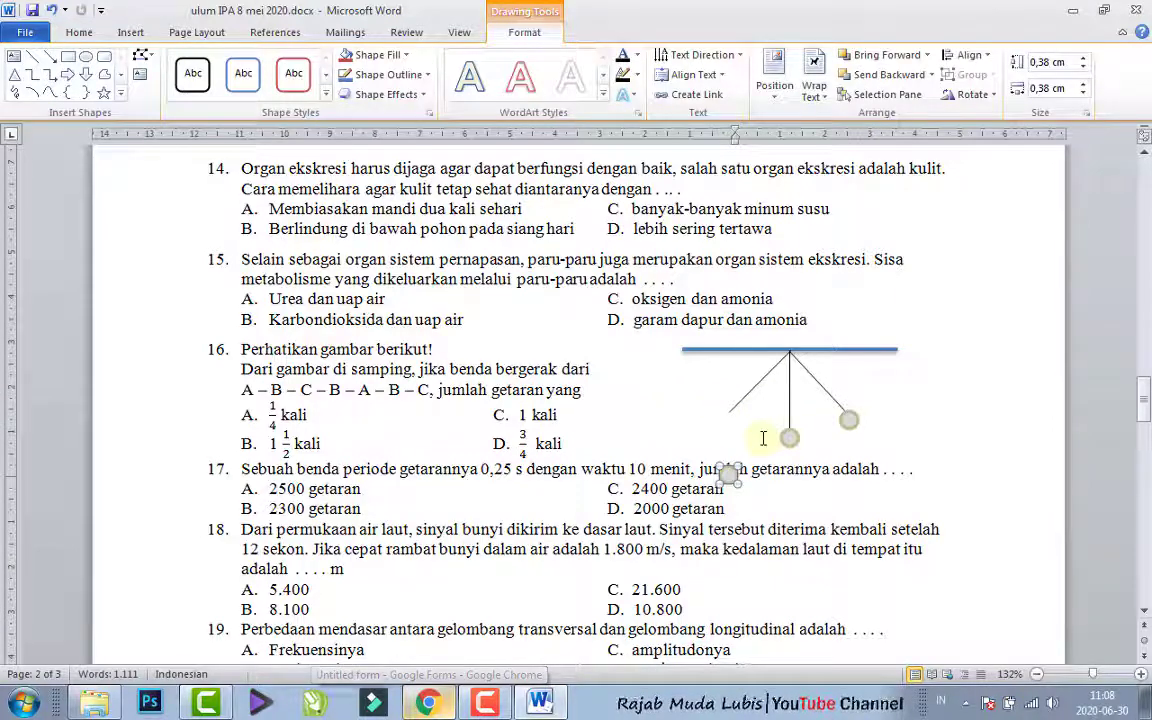
key("ctrl+z")
- Switch to the Chrome form and insert Bandul.jpg from the Desktop as the image of the pendulum question
left_click(428, 703)
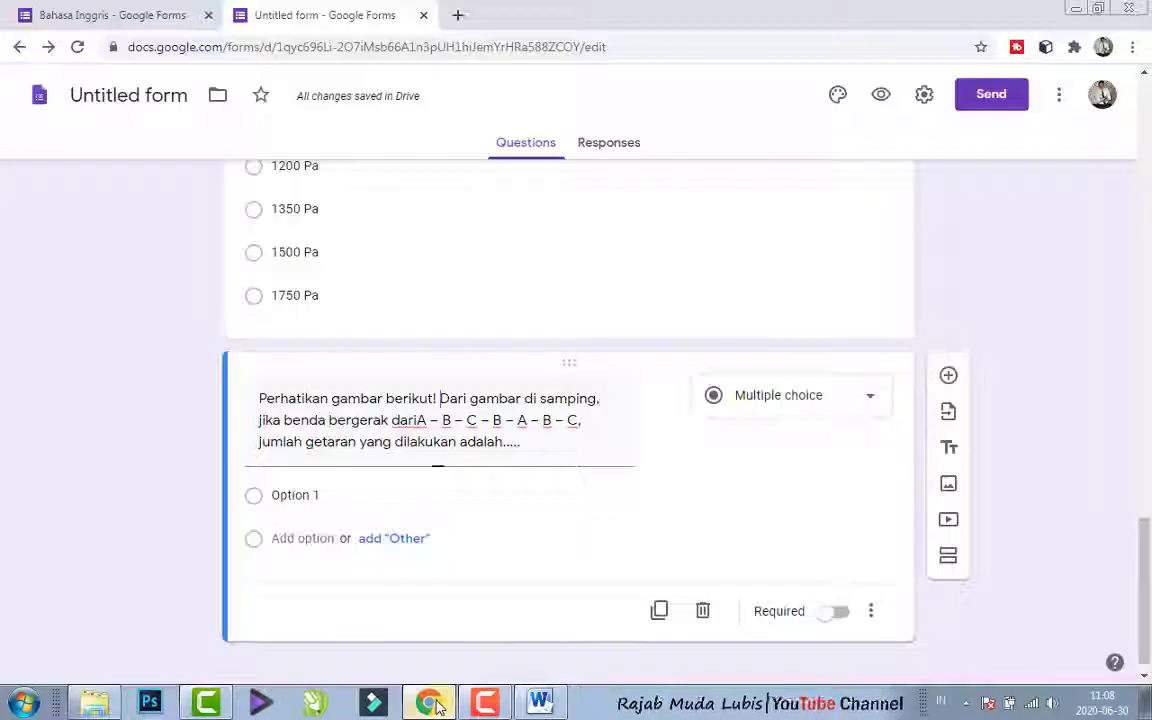
mouse_move(656, 447)
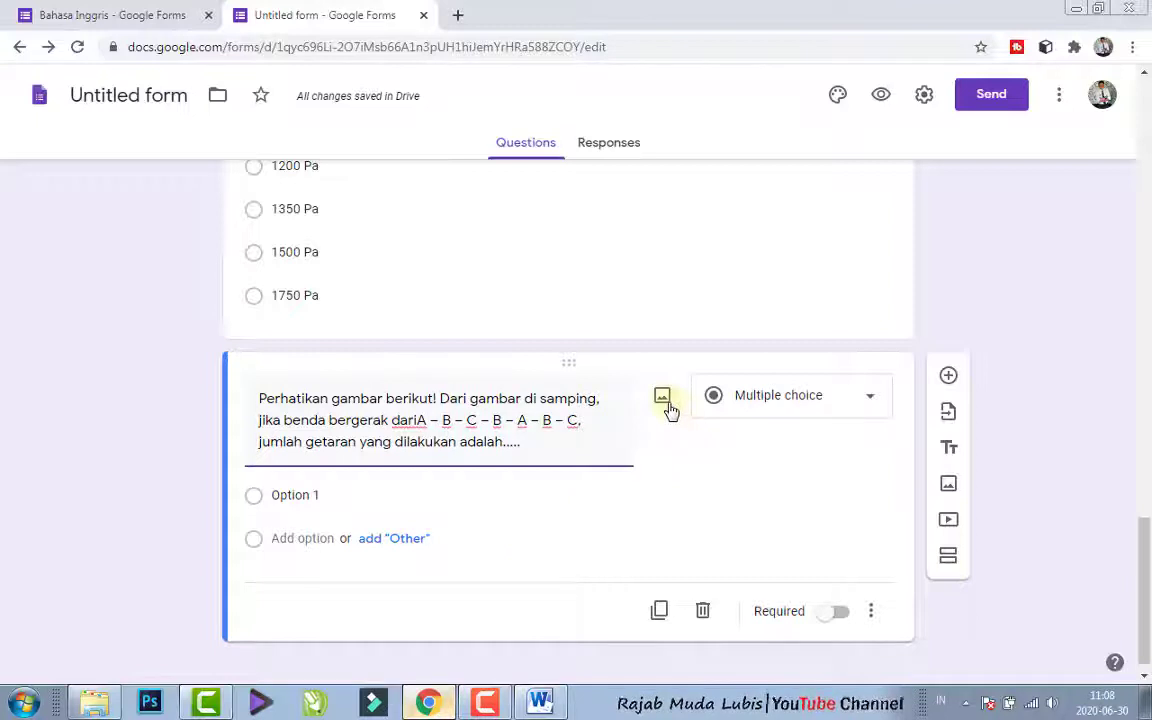
left_click(664, 398)
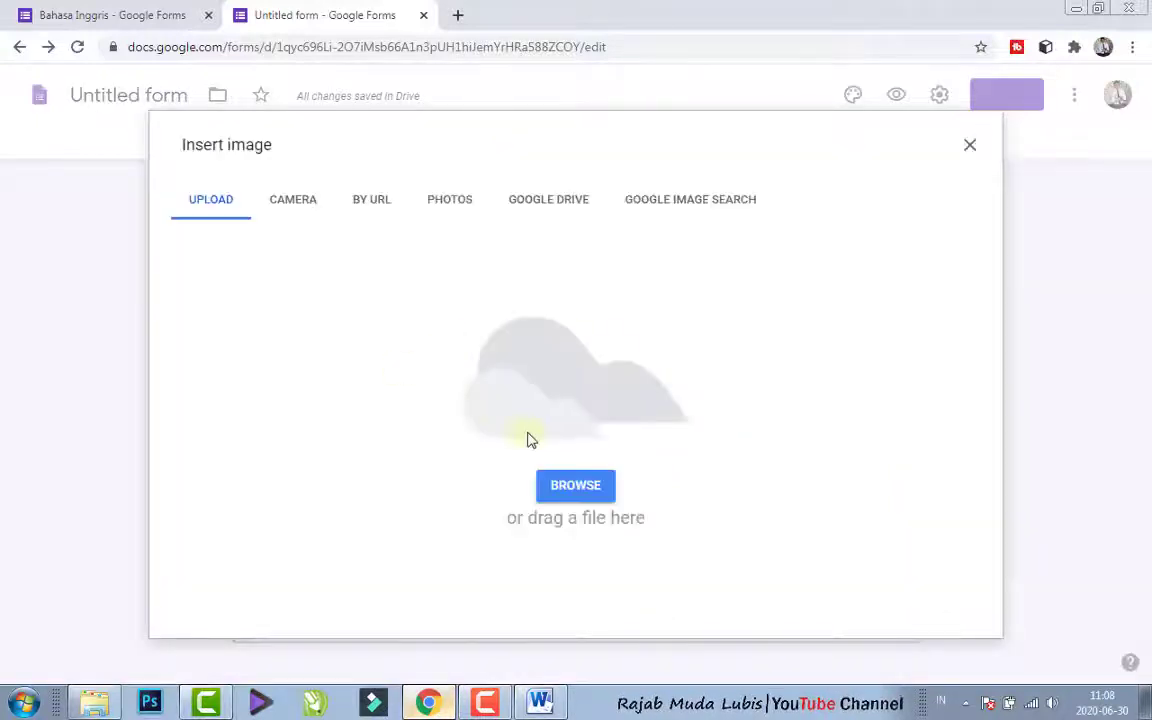
left_click(566, 488)
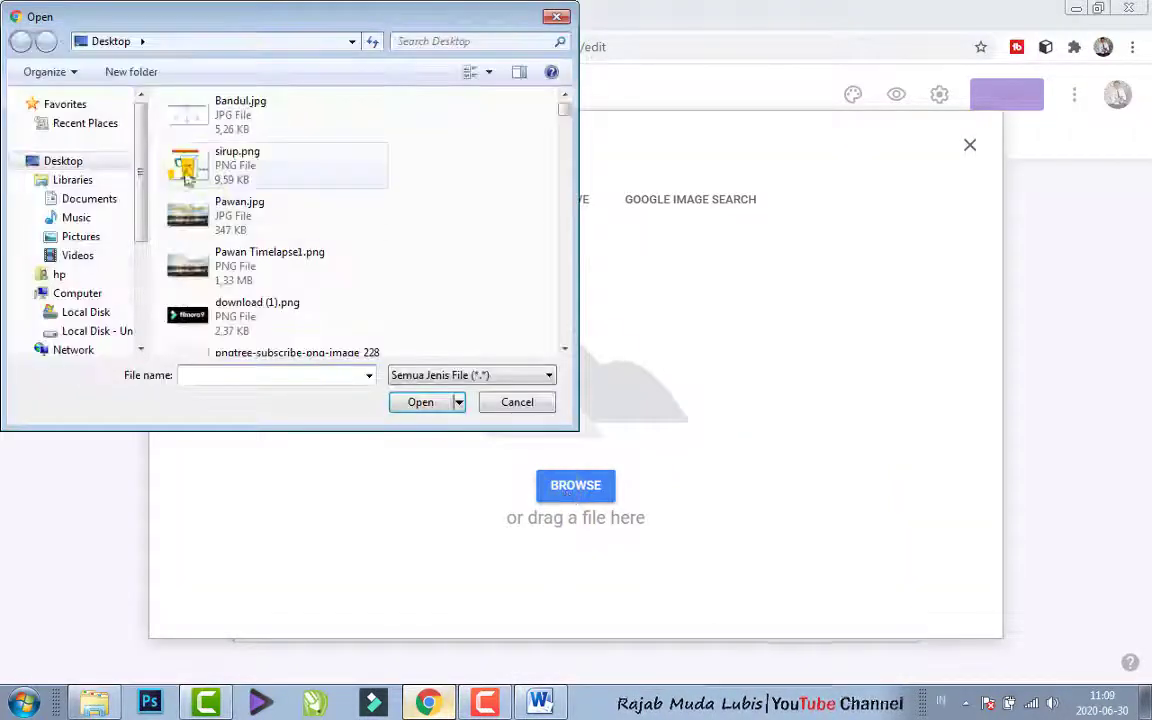
left_click(188, 105)
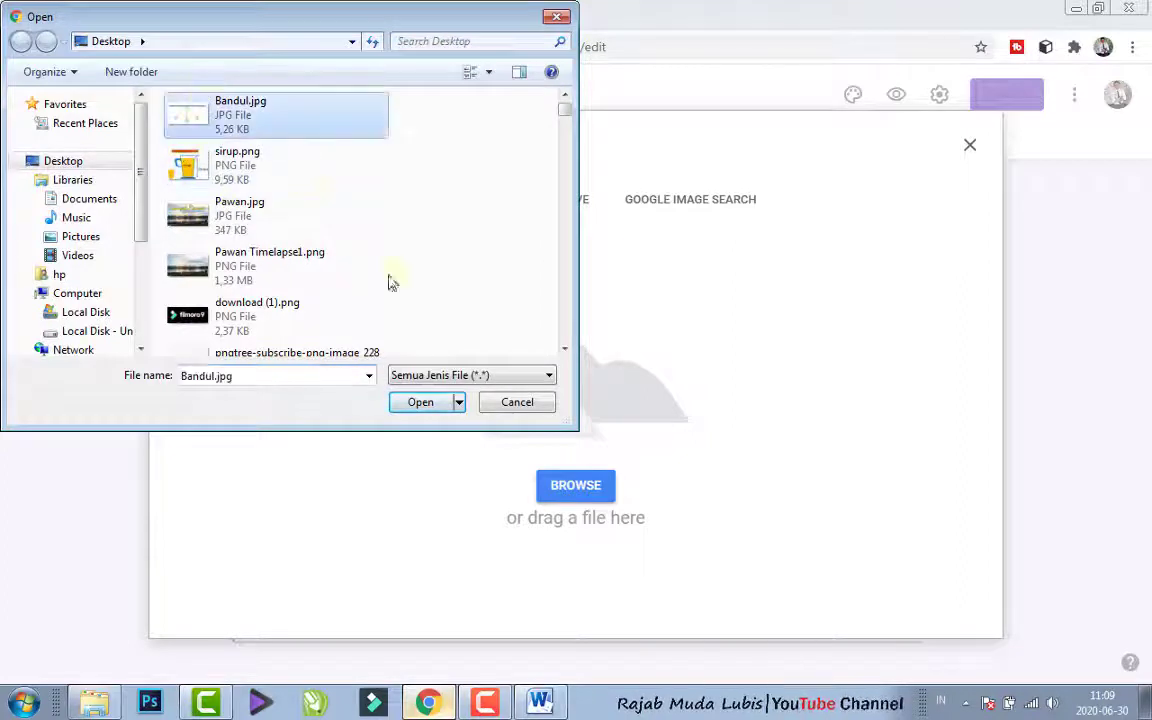
left_click(422, 402)
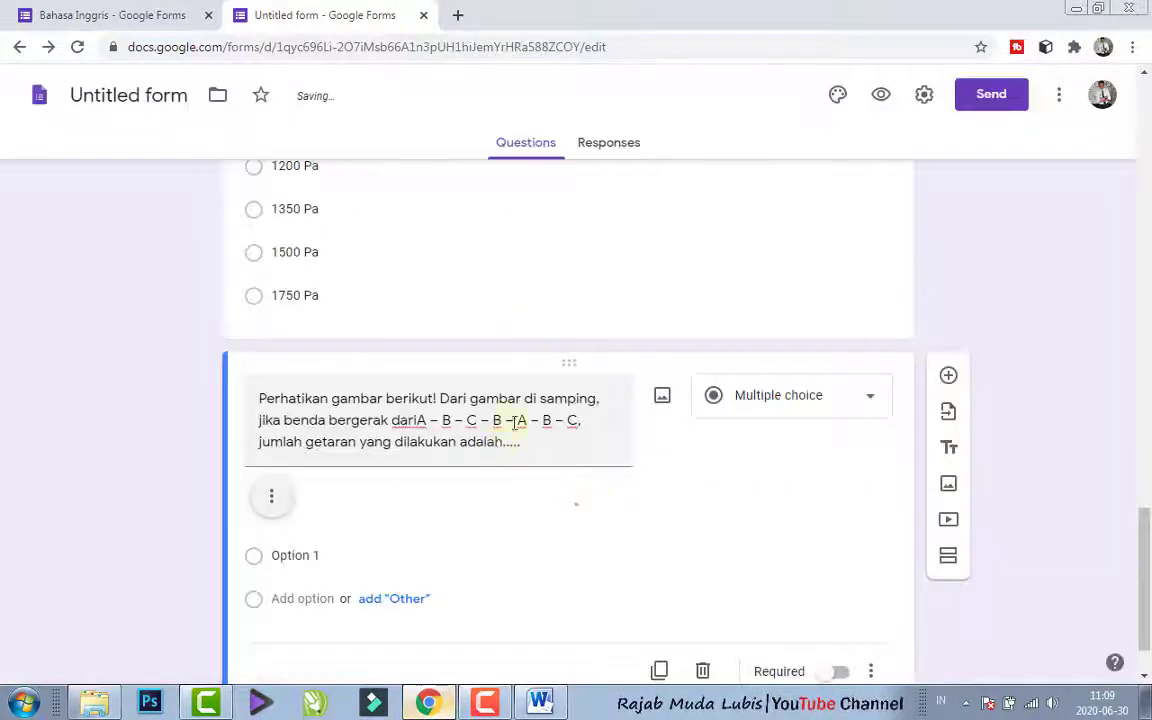
- Shrink the pendulum image slightly within the question
scroll(1143, 584, "down", 1)
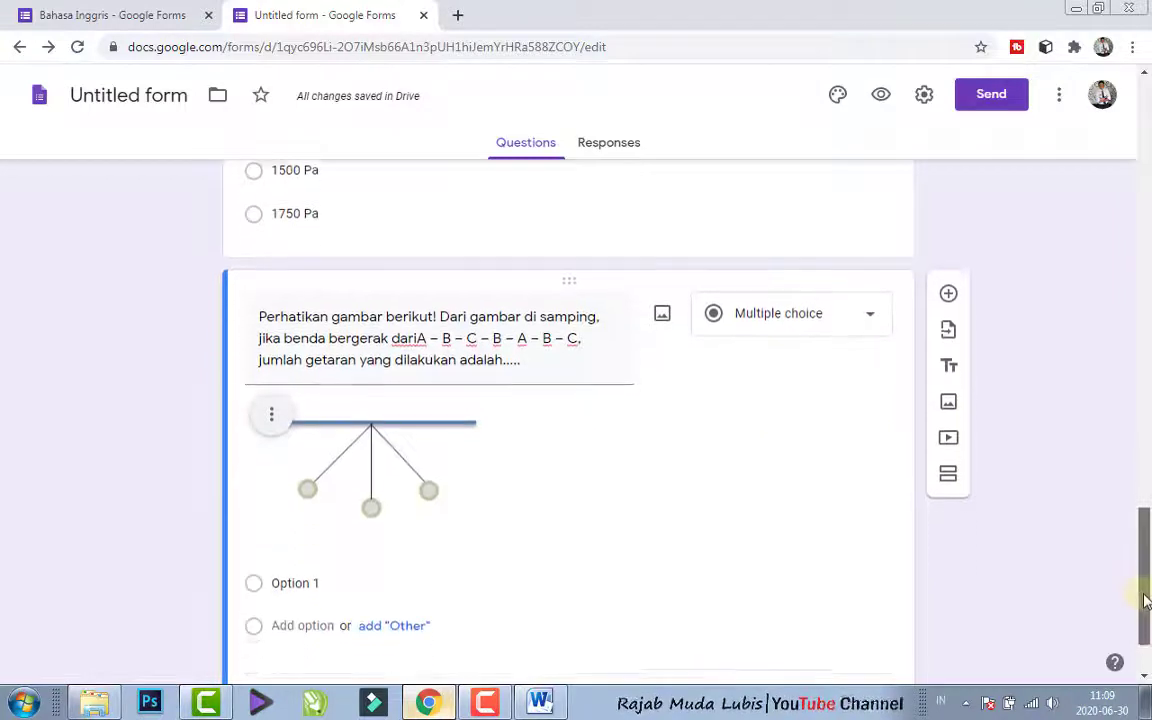
left_click(415, 462)
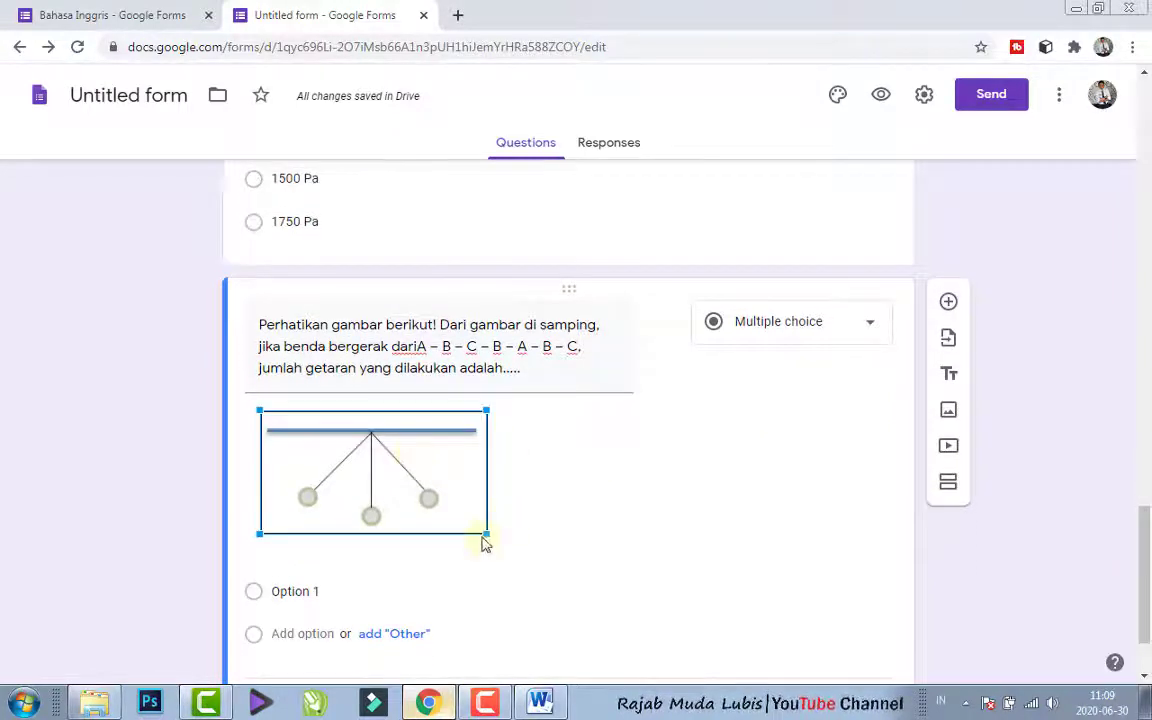
left_click_drag(483, 538, 474, 526)
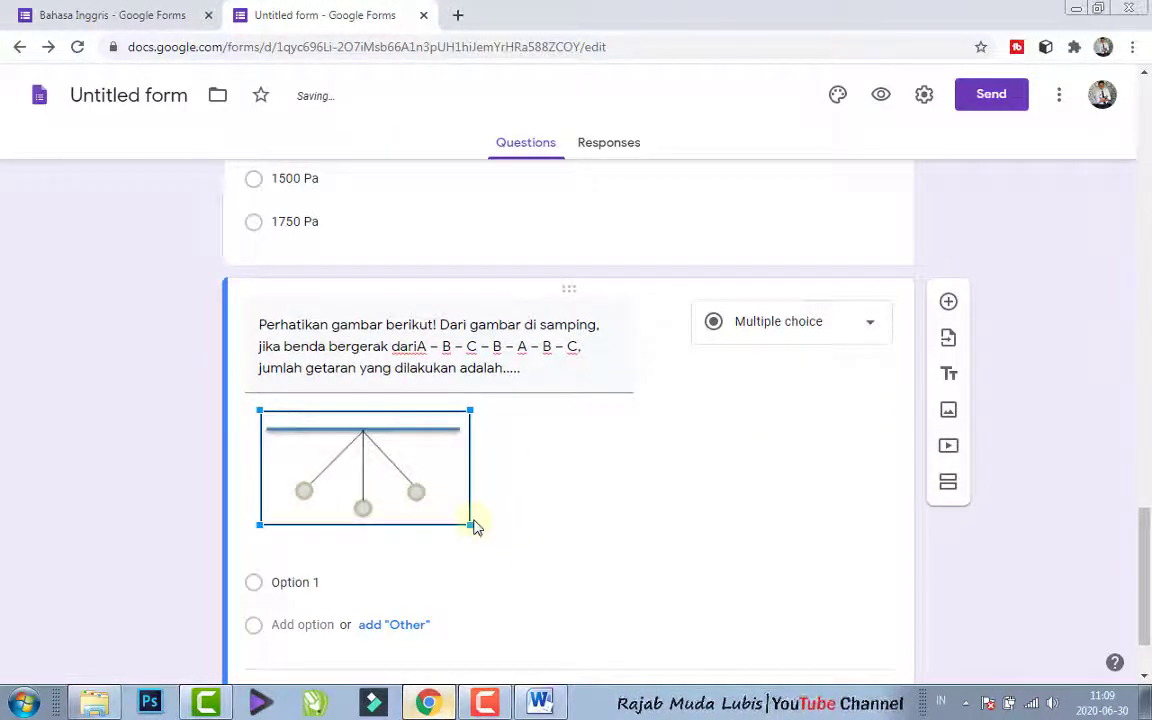
- Copy answer A of question 16, "1/4 kali", from Word into the pendulum question's first option in the Chrome form
left_click(541, 702)
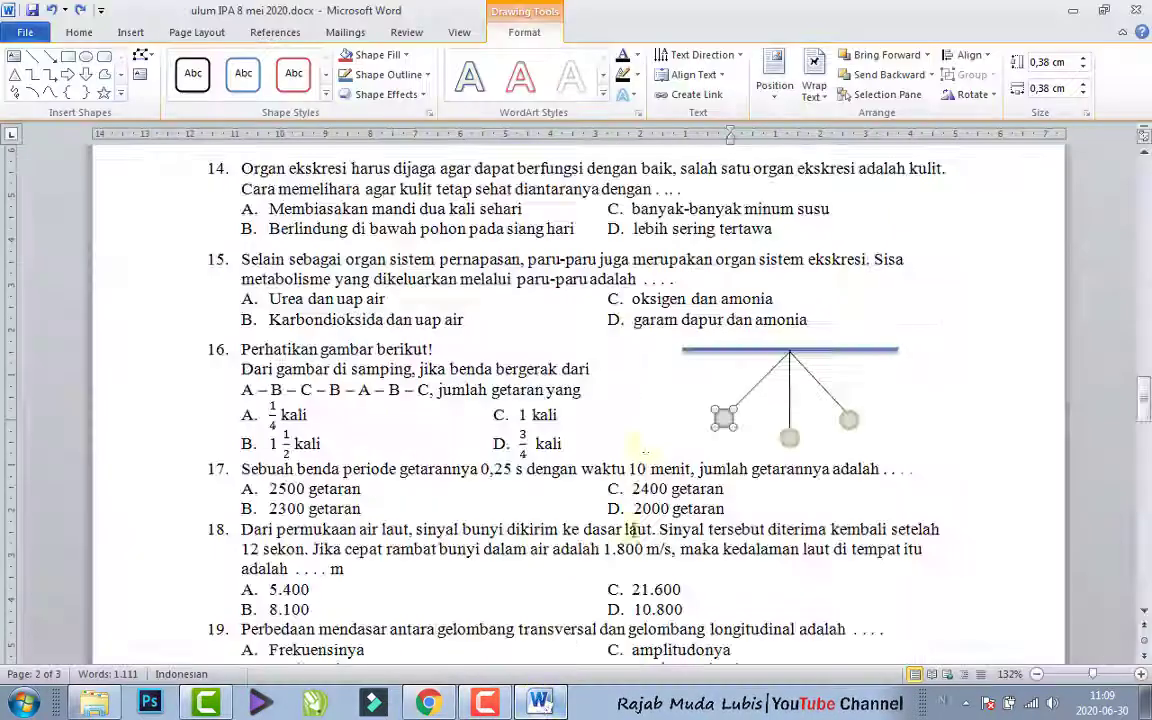
left_click(327, 416)
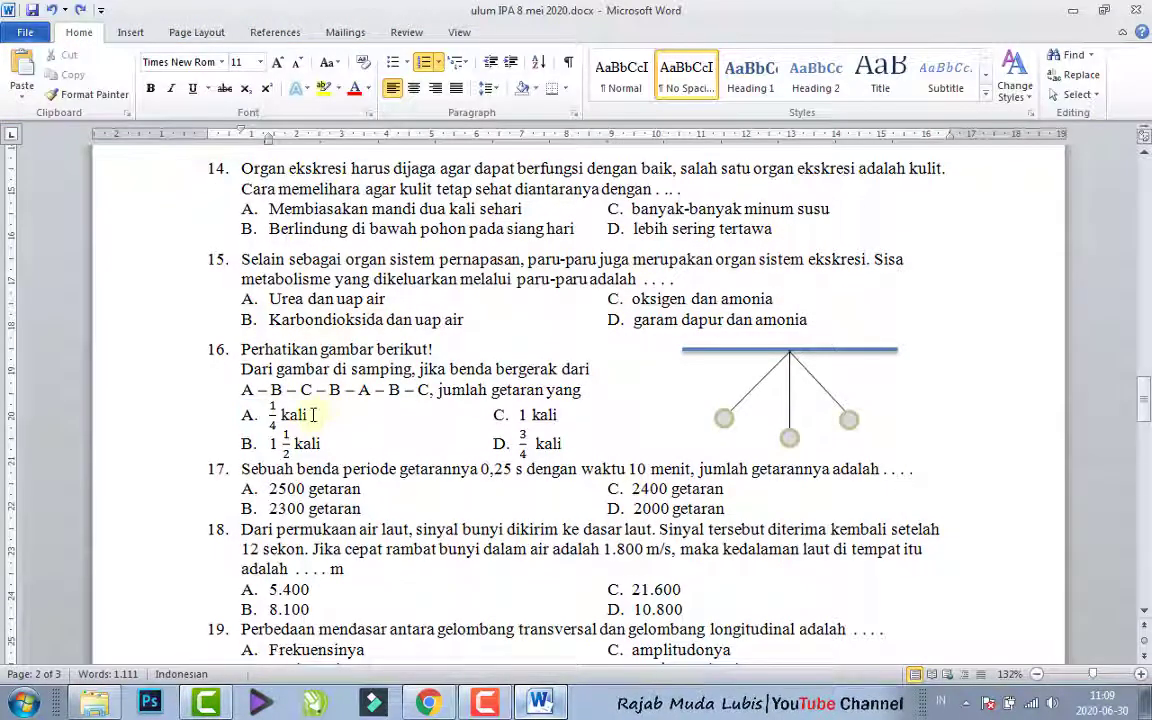
double_click(297, 414)
left_click(272, 414)
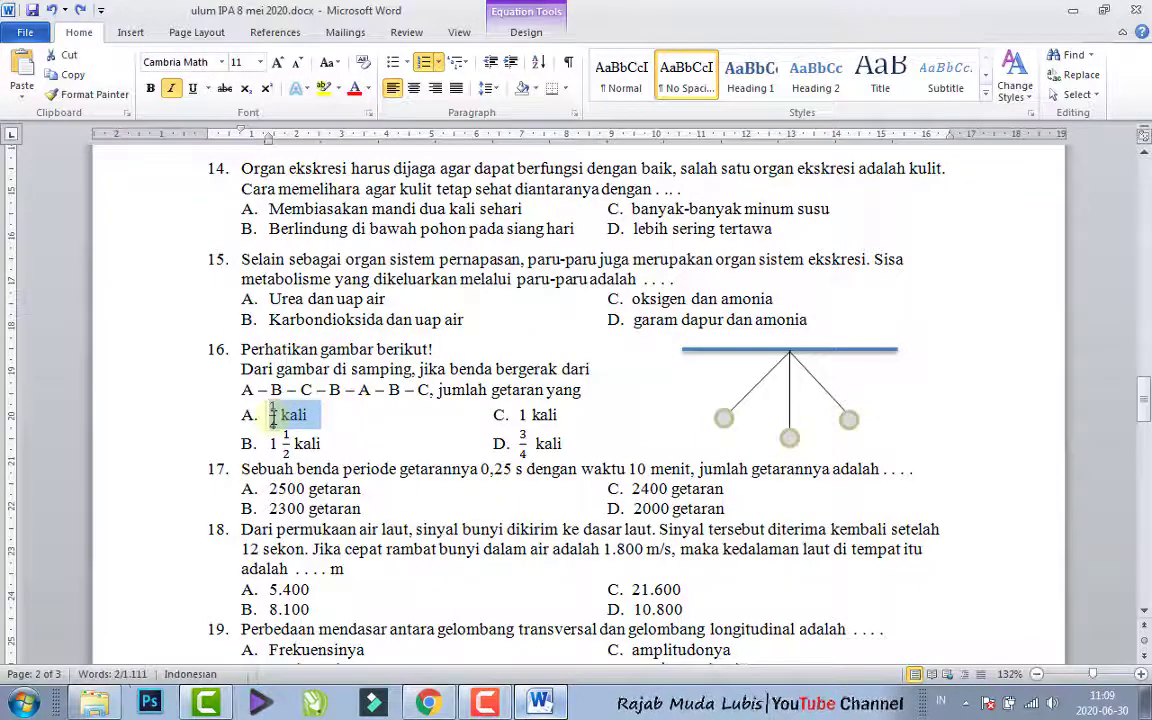
key("alt+Tab")
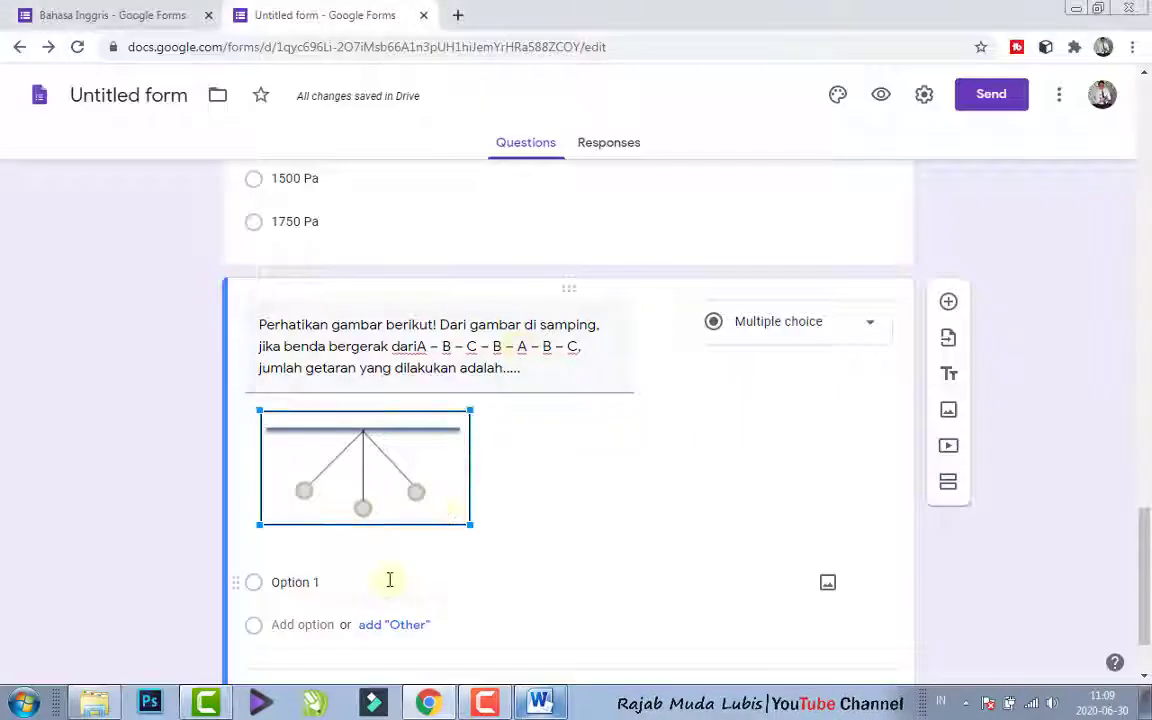
left_click(352, 578)
type("1/4 kali")
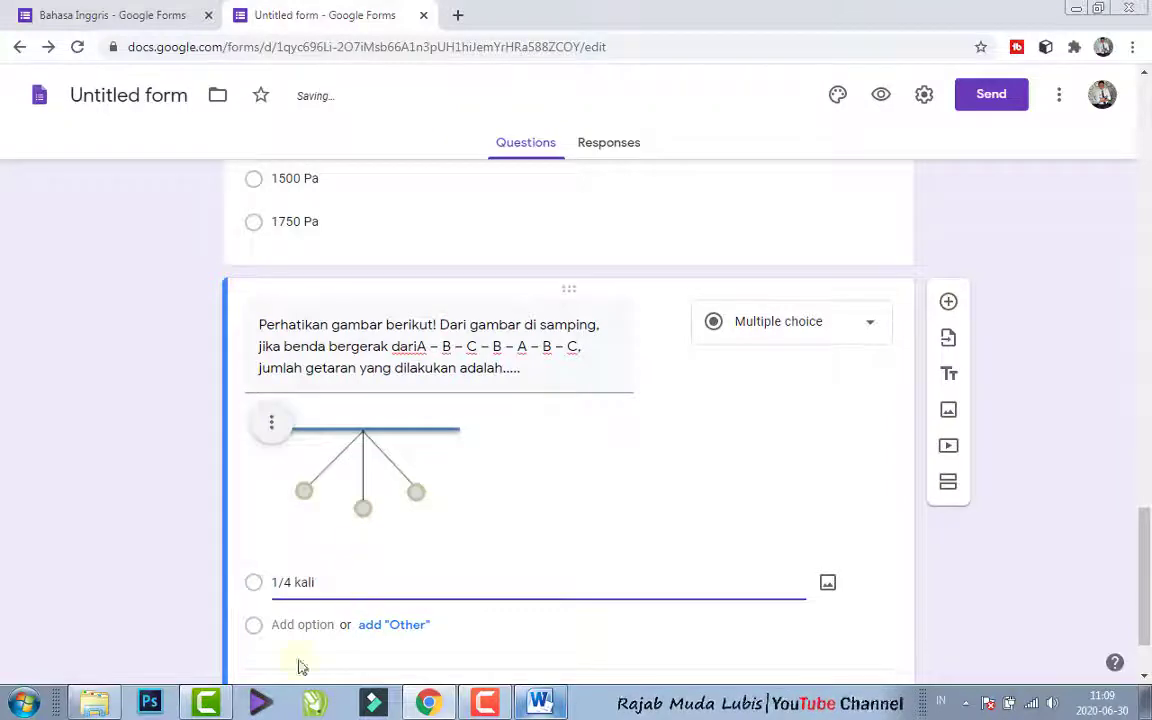
- Copy answer B of question 16, "1 1/2 kali", from Word into the pendulum question's second option in the Chrome form
left_click(540, 705)
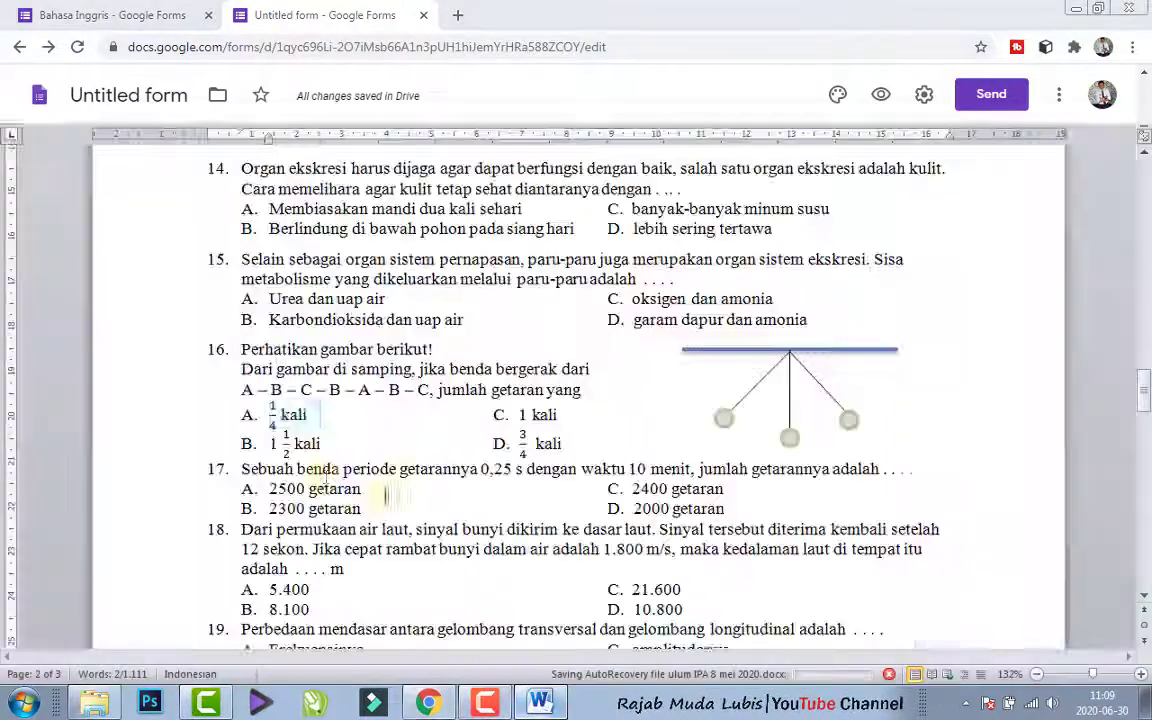
left_click_drag(323, 444, 274, 443)
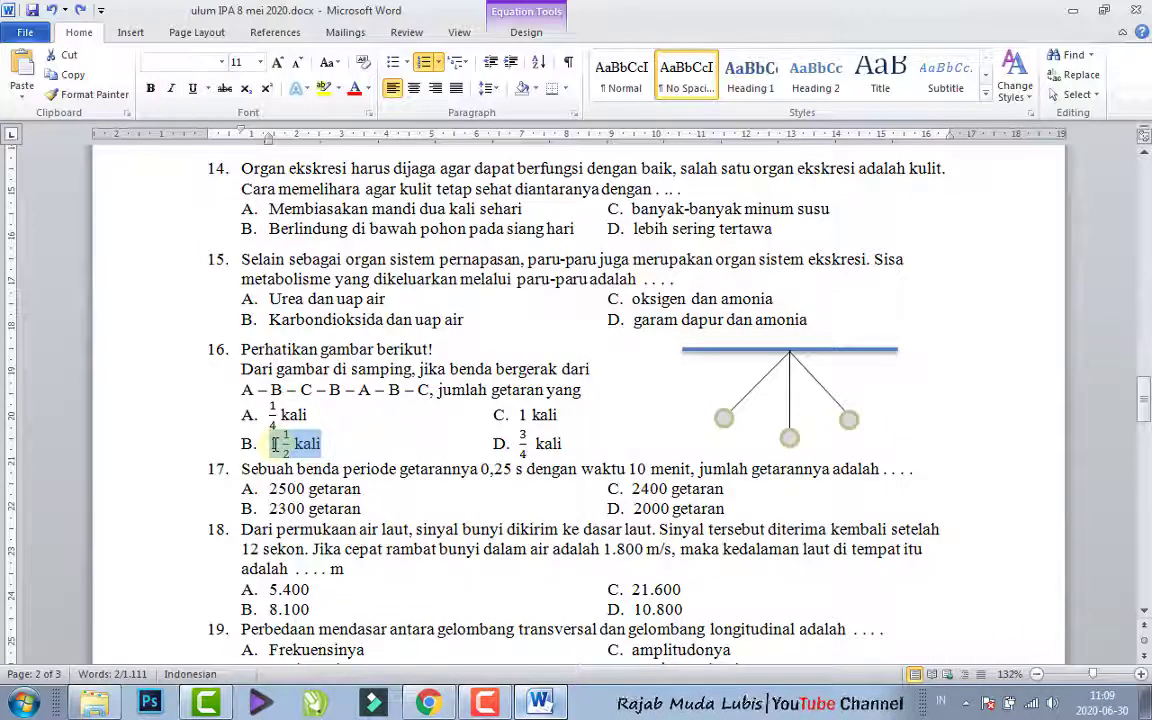
key("ctrl+c")
left_click(428, 705)
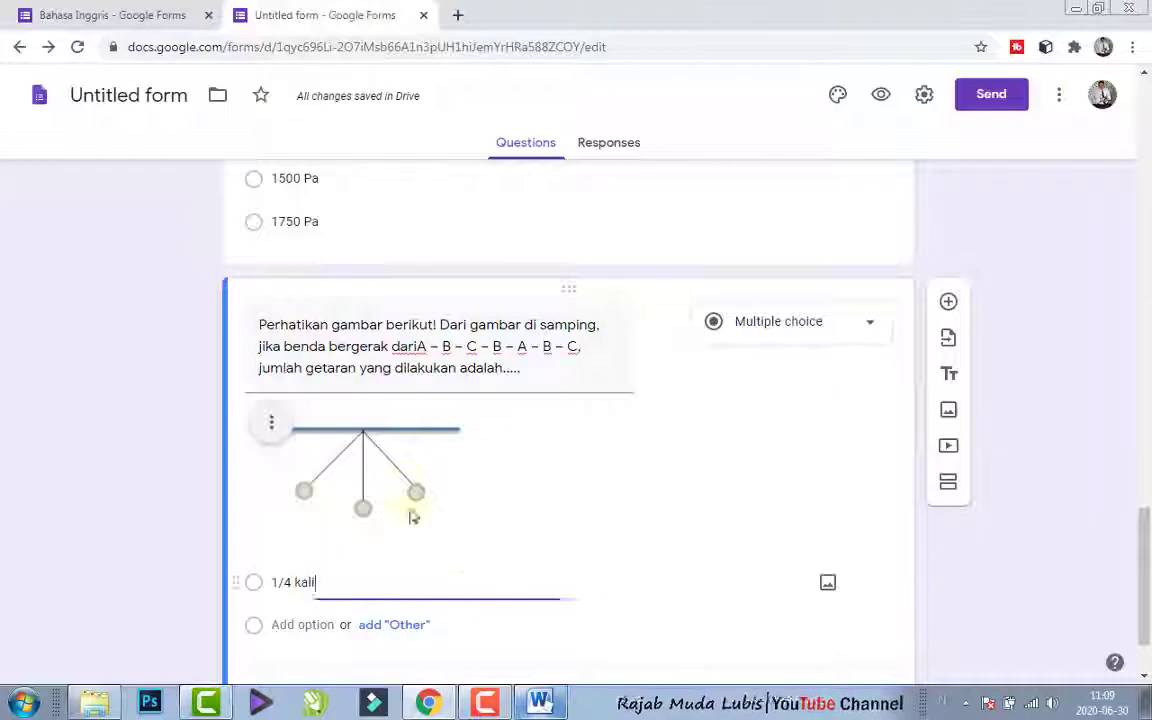
left_click(314, 624)
key("ctrl+v")
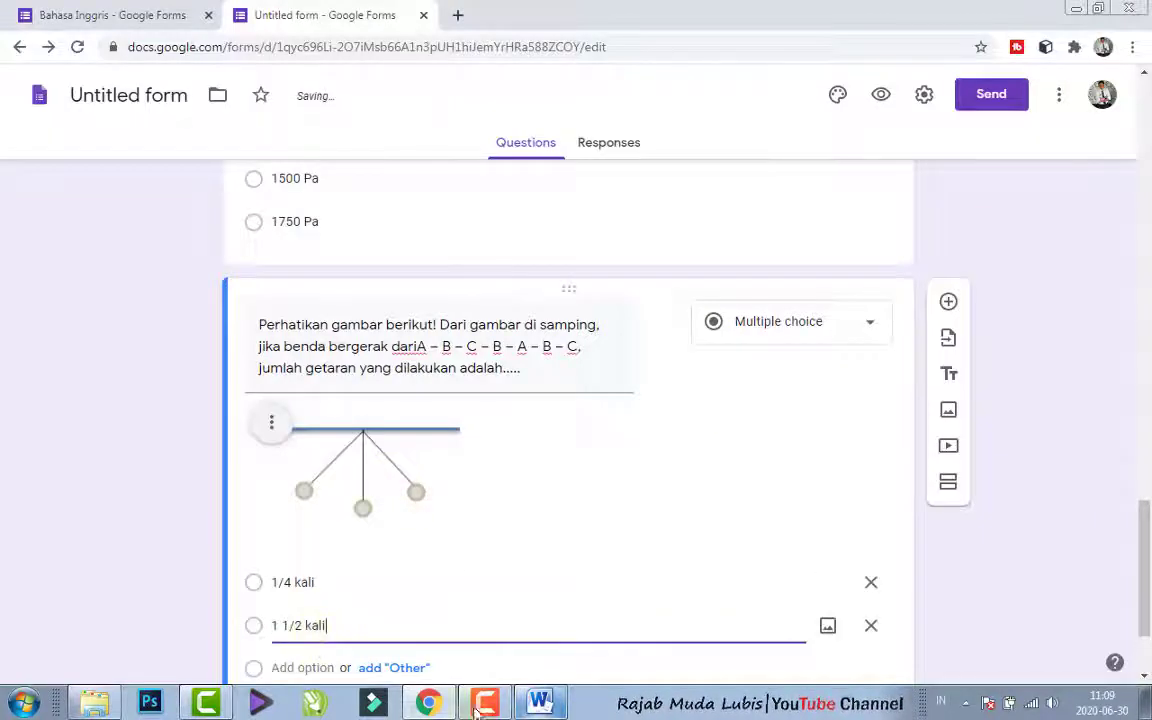
- Copy answer C of question 16, "1 kali", from Word into the pendulum question's third option in the Chrome form
left_click(540, 705)
left_click_drag(558, 414, 517, 413)
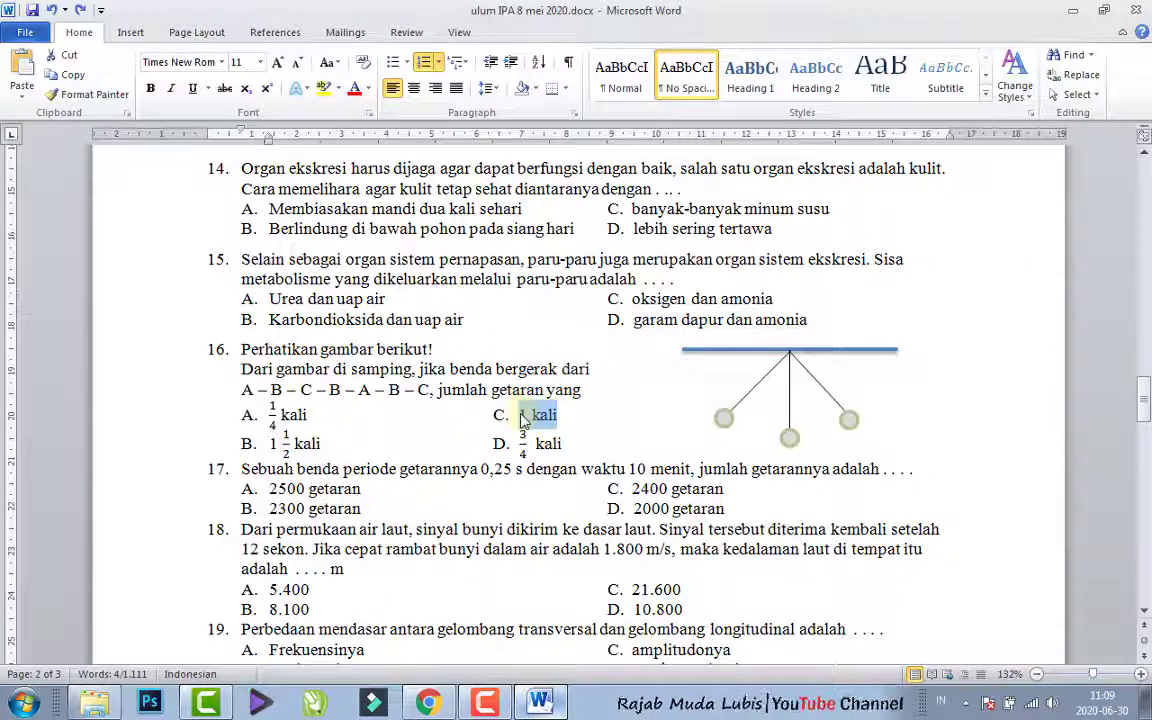
left_click(429, 700)
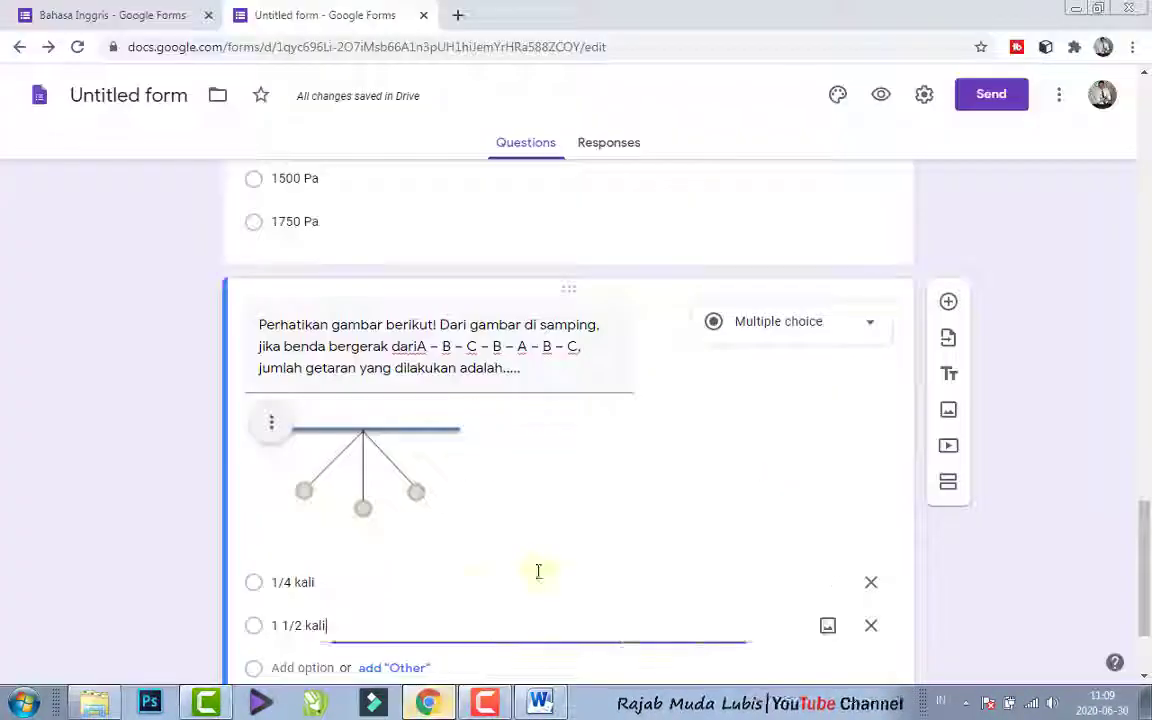
left_click(323, 667)
key("ctrl+v")
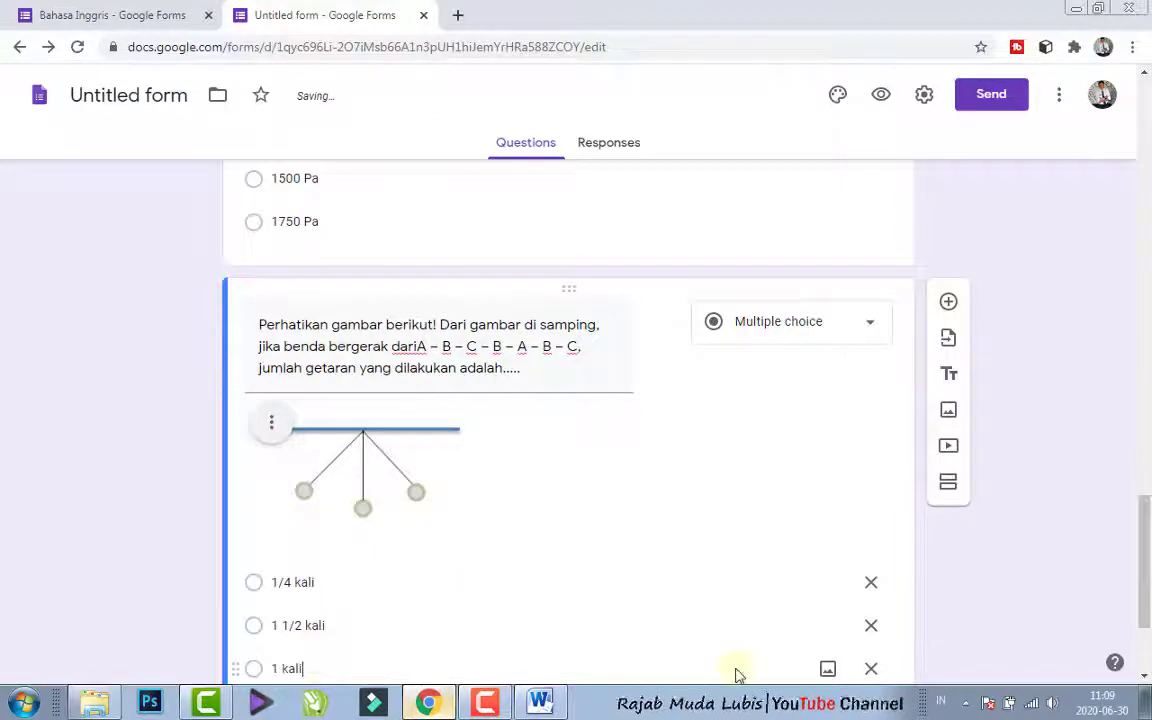
- Copy answer D of question 16, "3/4 kali", from Word into the fourth option in the Chrome form and make the pendulum question required
scroll(1137, 577, "down", 2)
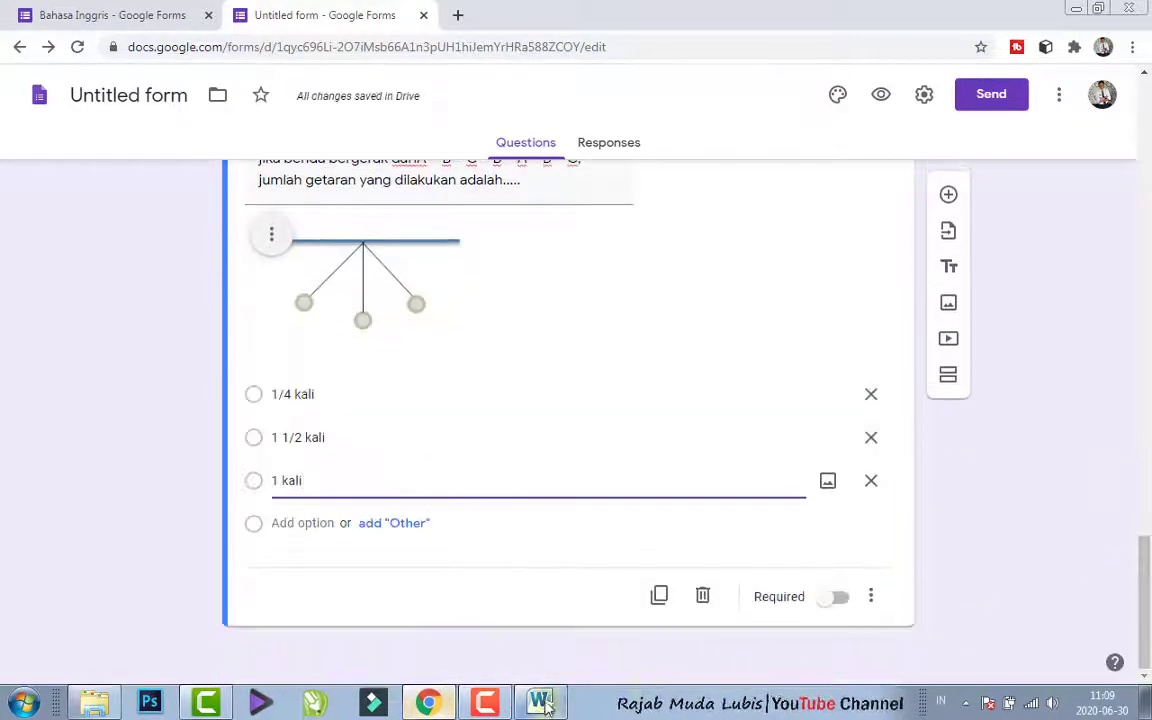
left_click(540, 700)
left_click_drag(567, 443, 516, 443)
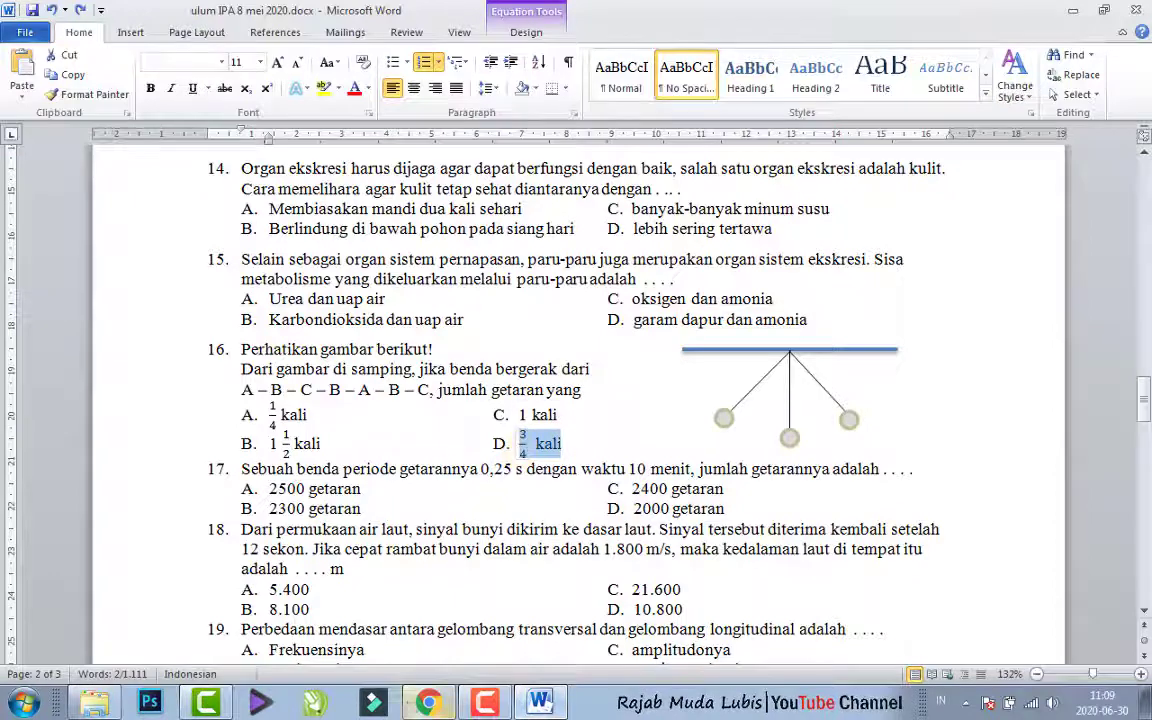
left_click(427, 702)
left_click(280, 521)
key("ctrl+v")
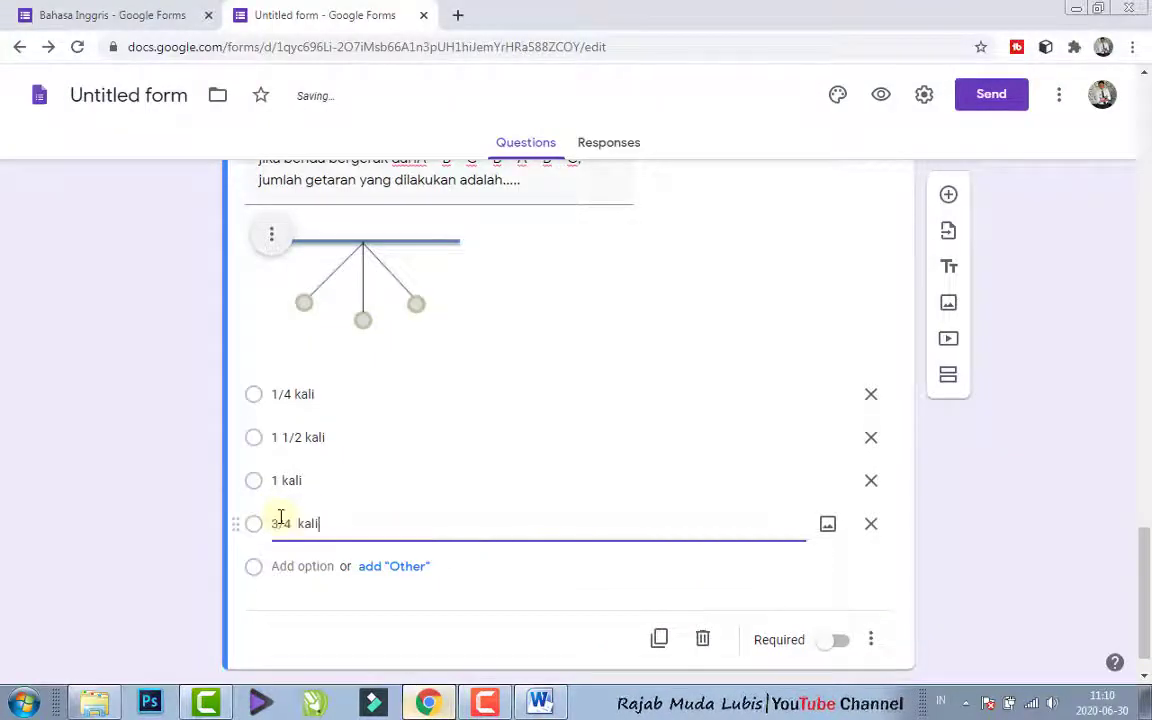
left_click(838, 640)
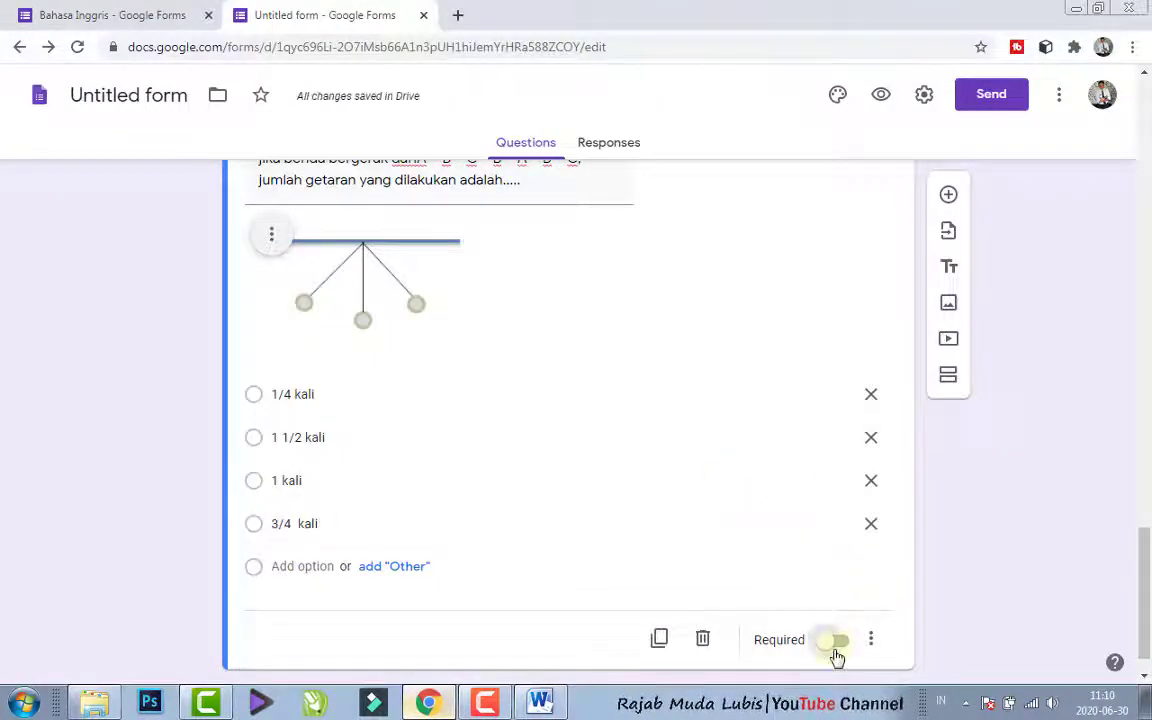
left_click(692, 481)
scroll(696, 566, "down", 1)
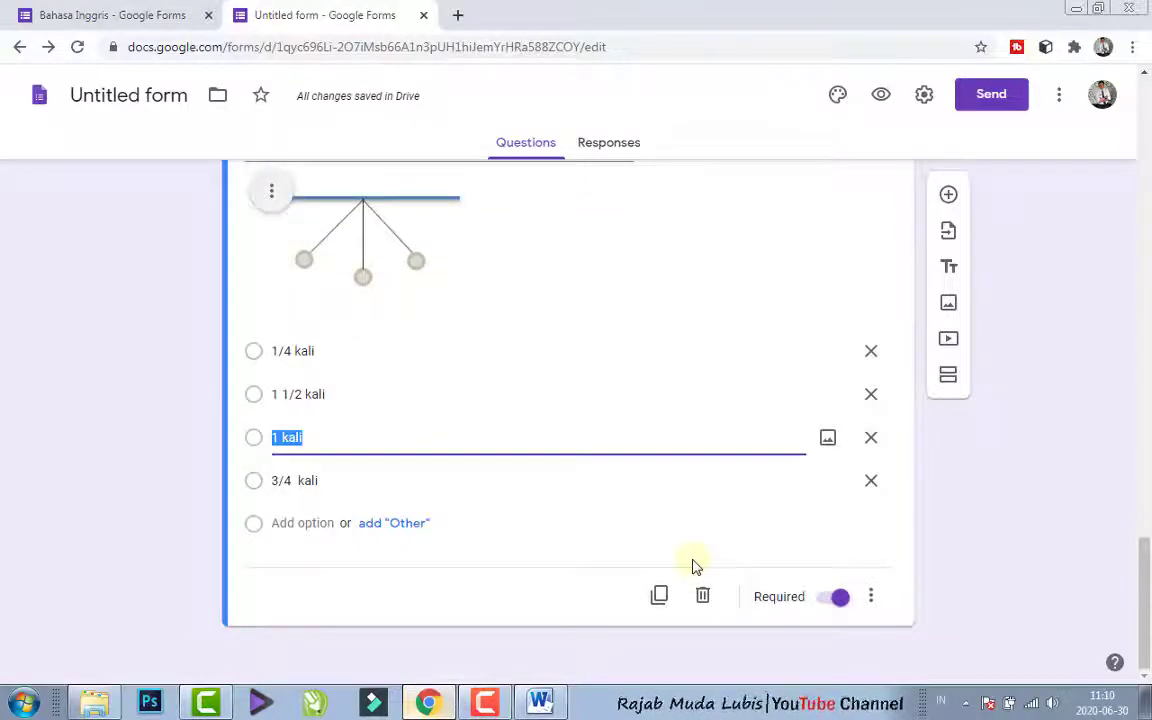
left_click_drag(1144, 474, 1098, 182)
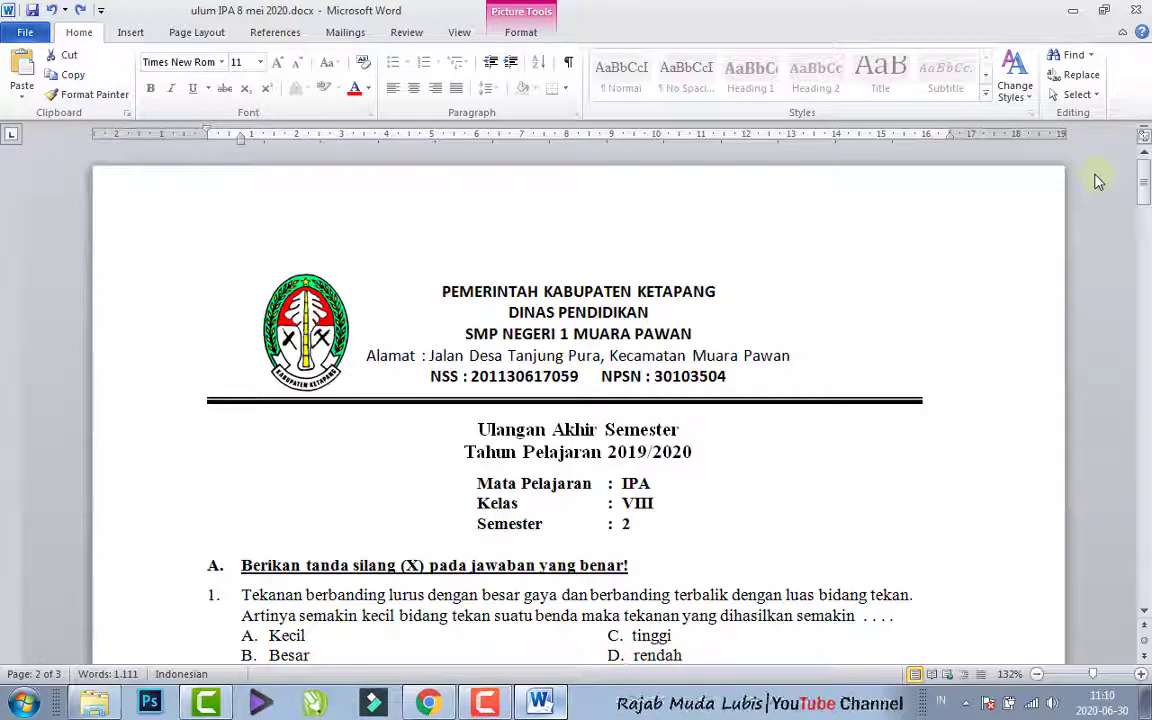
left_click(429, 704)
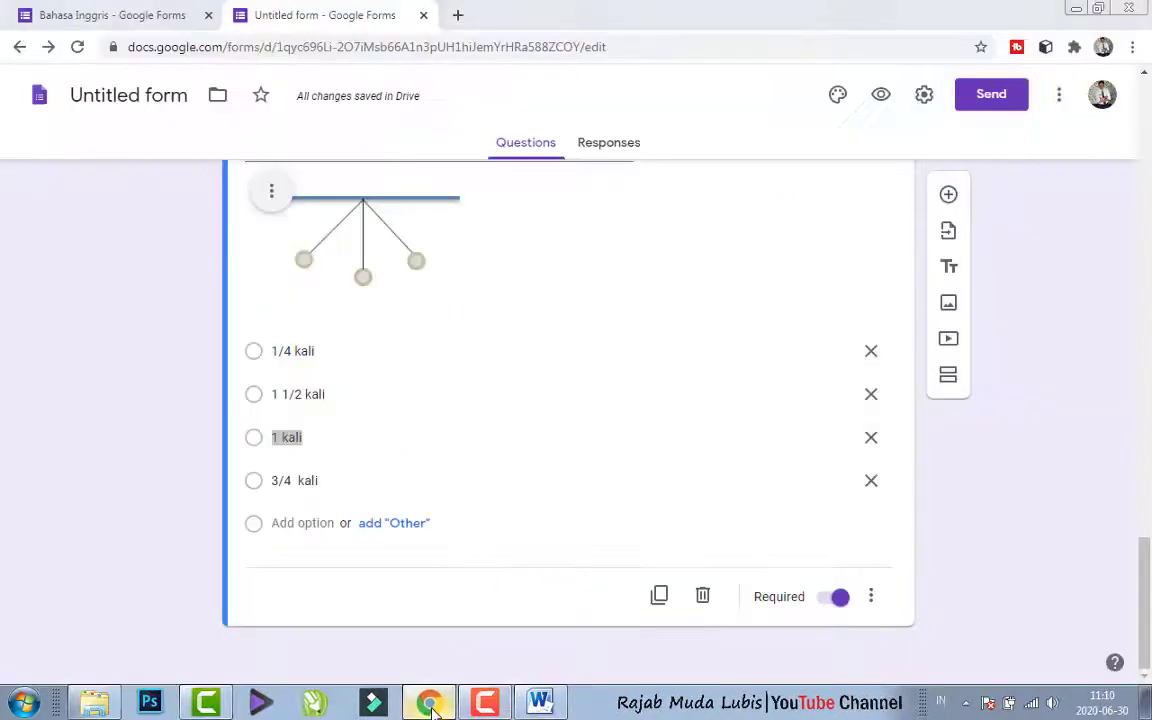
left_click(501, 413)
left_click(455, 375)
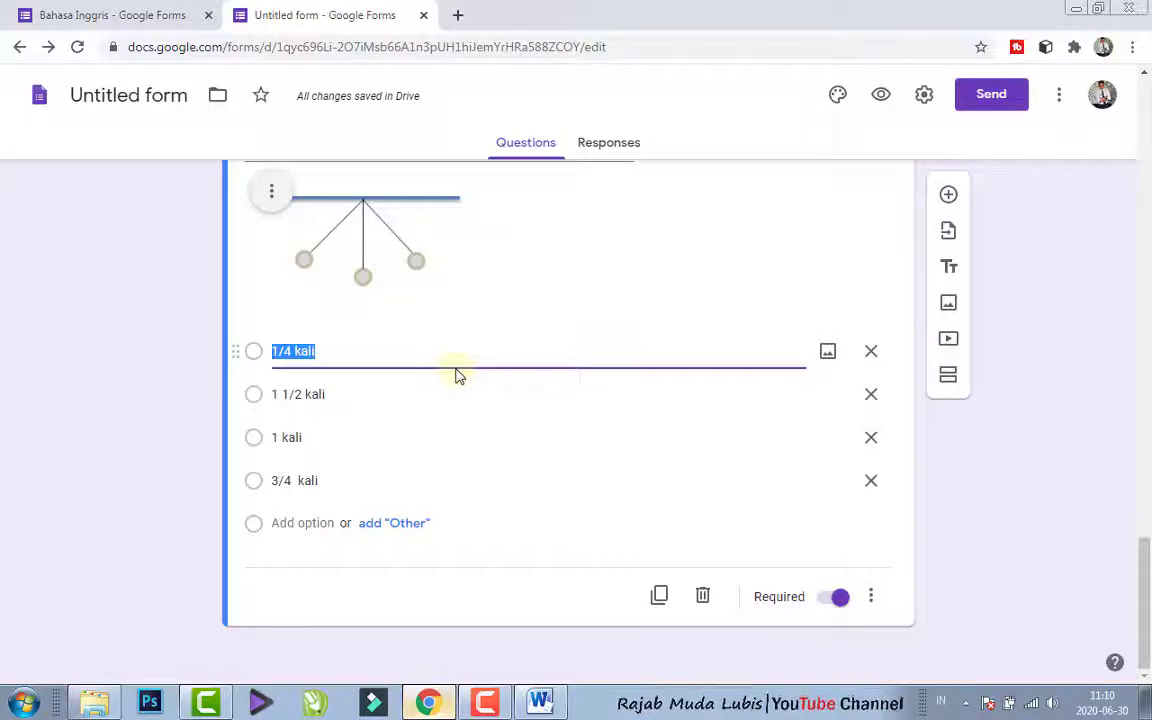
left_click(462, 350)
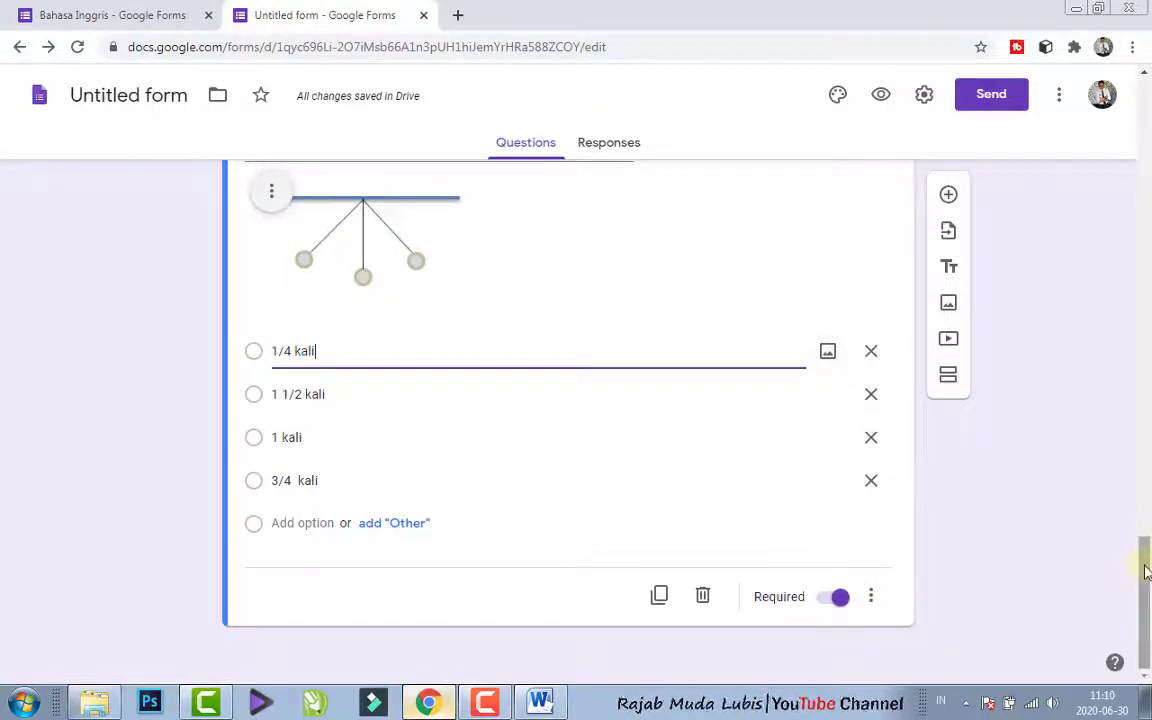
- Turn on "Make this a quiz" in the form's quiz settings
left_click_drag(1144, 553, 1116, 112)
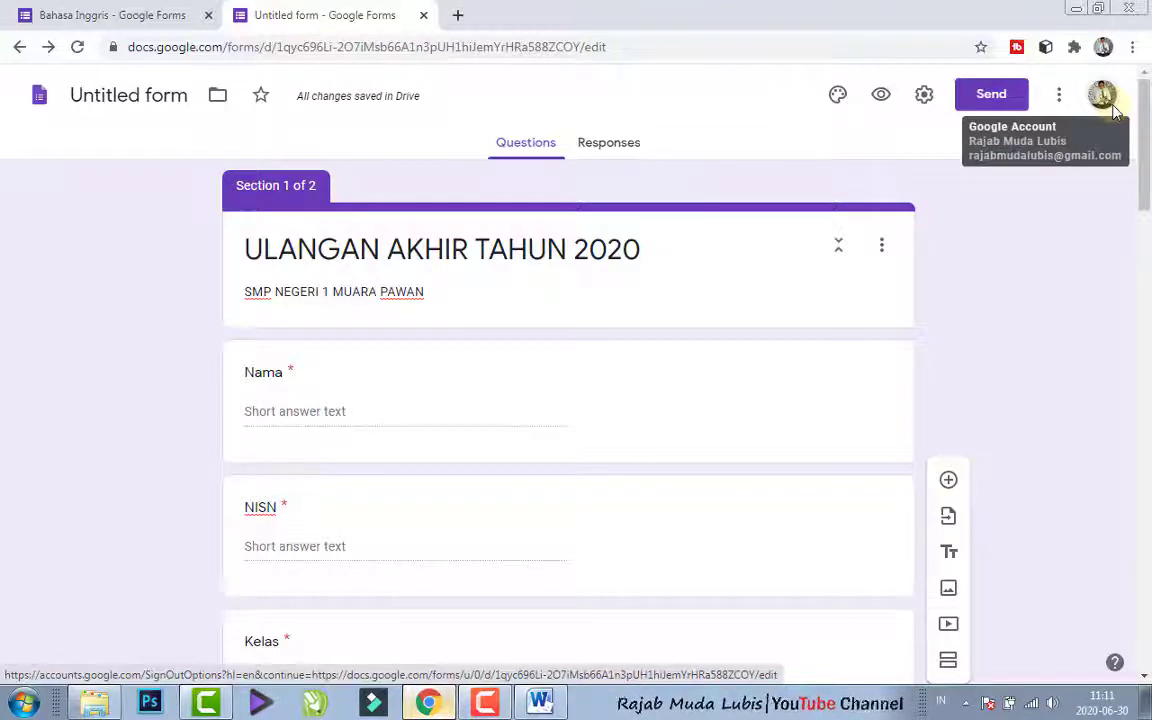
scroll(957, 399, "down", 10)
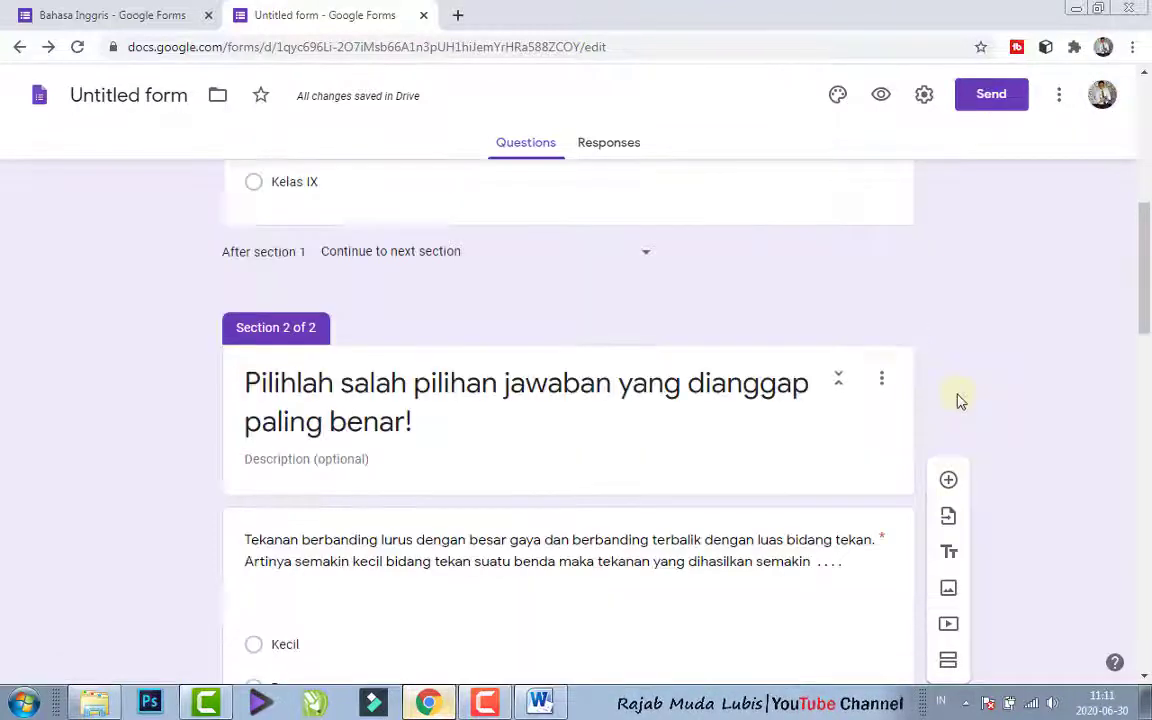
scroll(1059, 352, "down", 2)
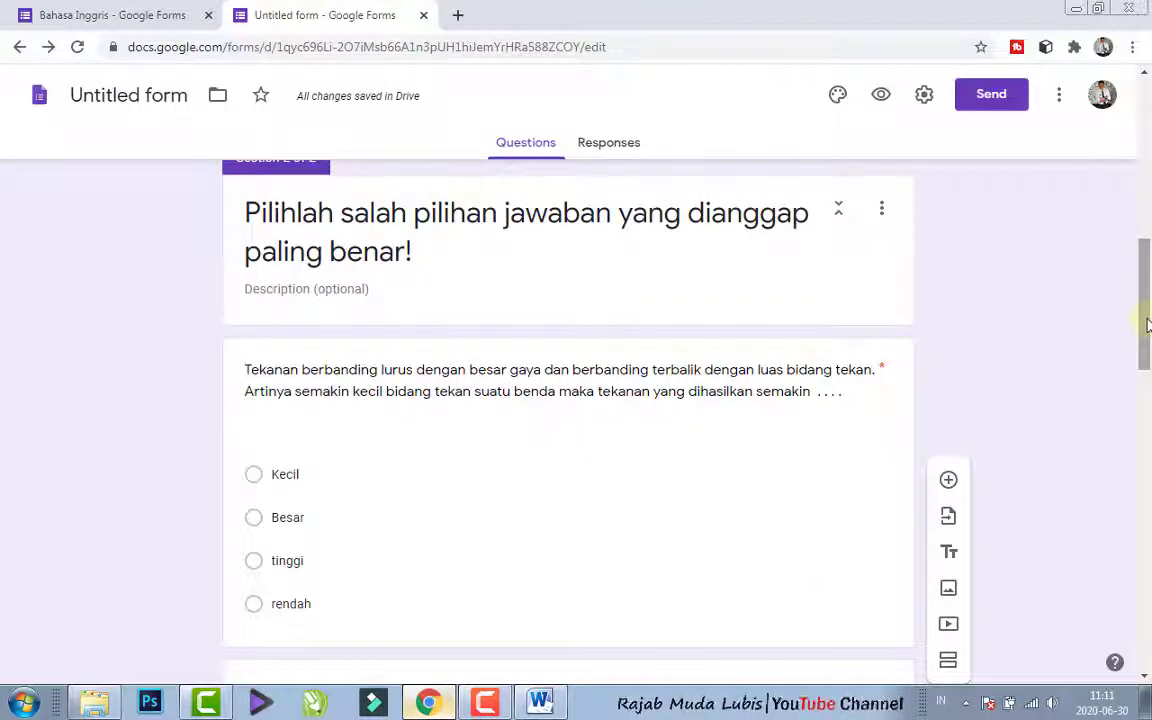
left_click(925, 100)
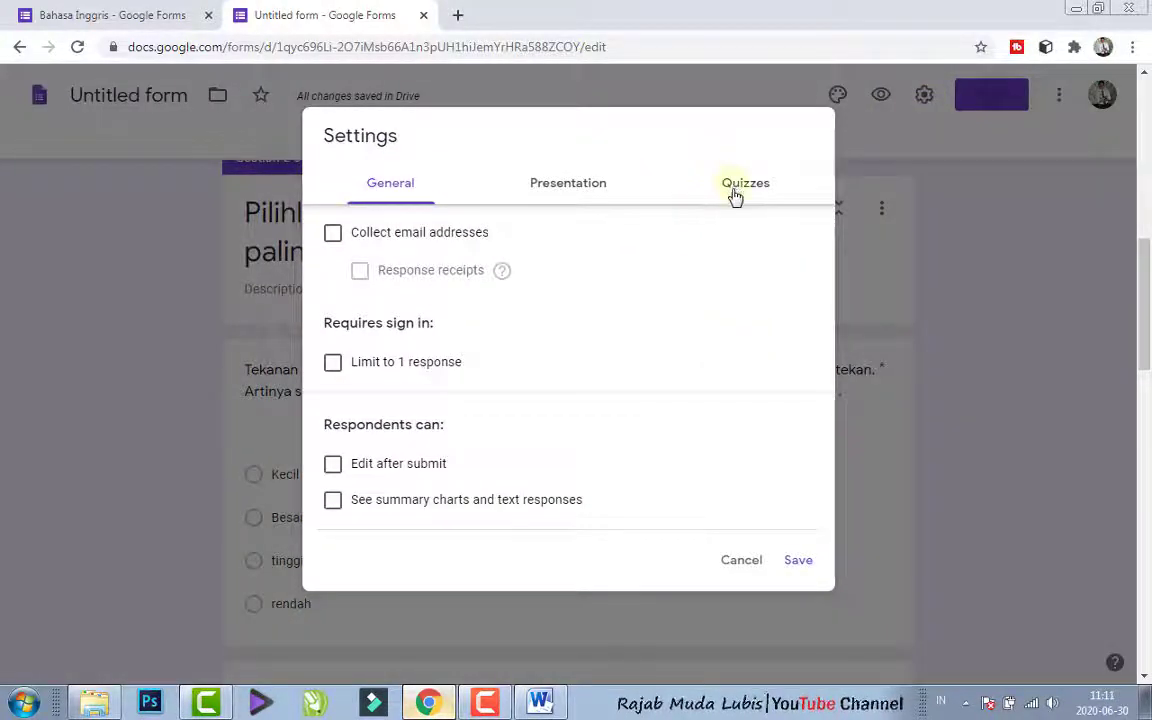
left_click(733, 186)
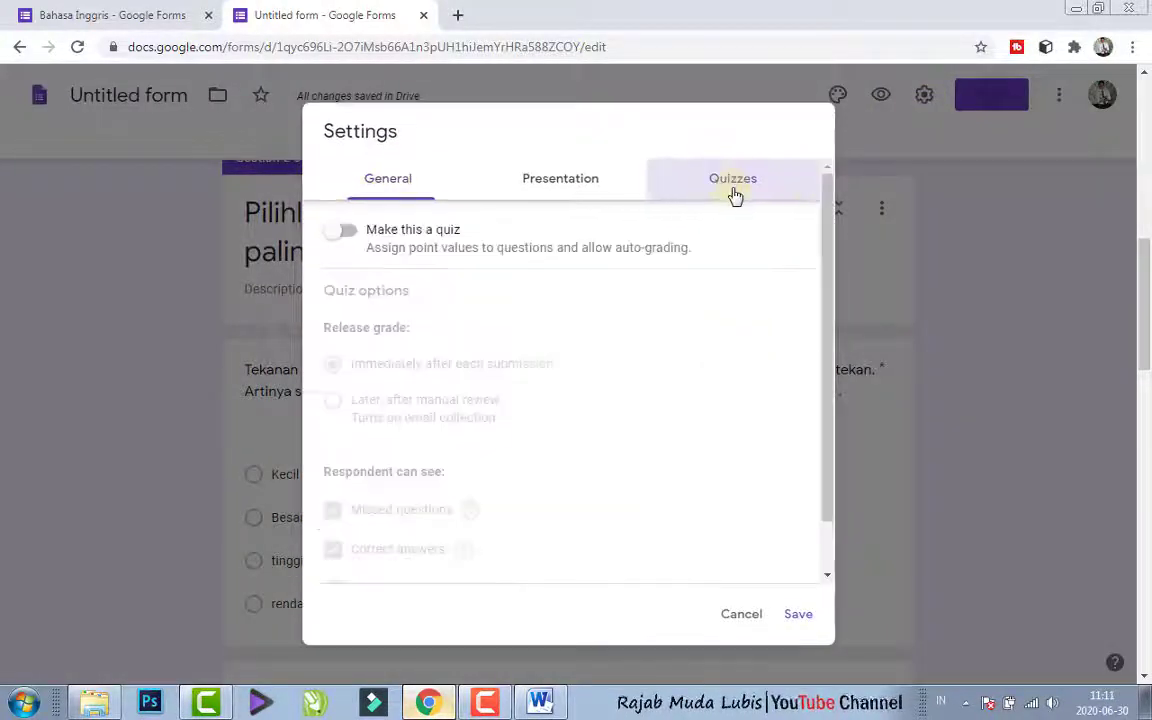
left_click(343, 234)
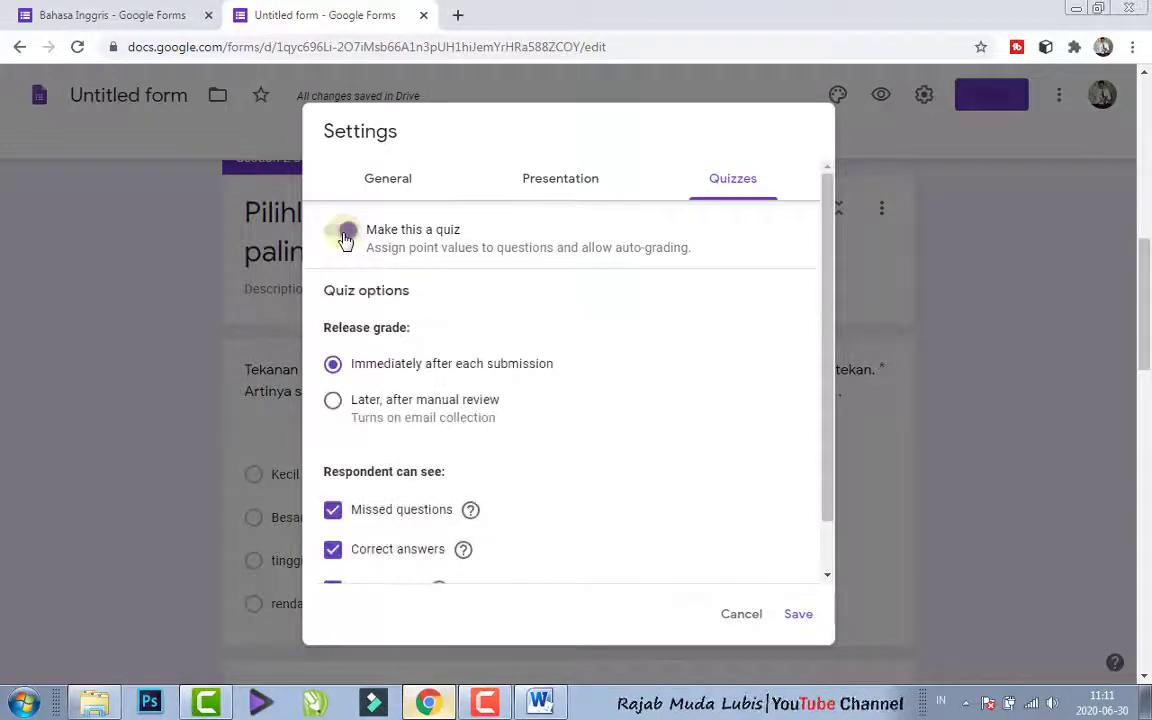
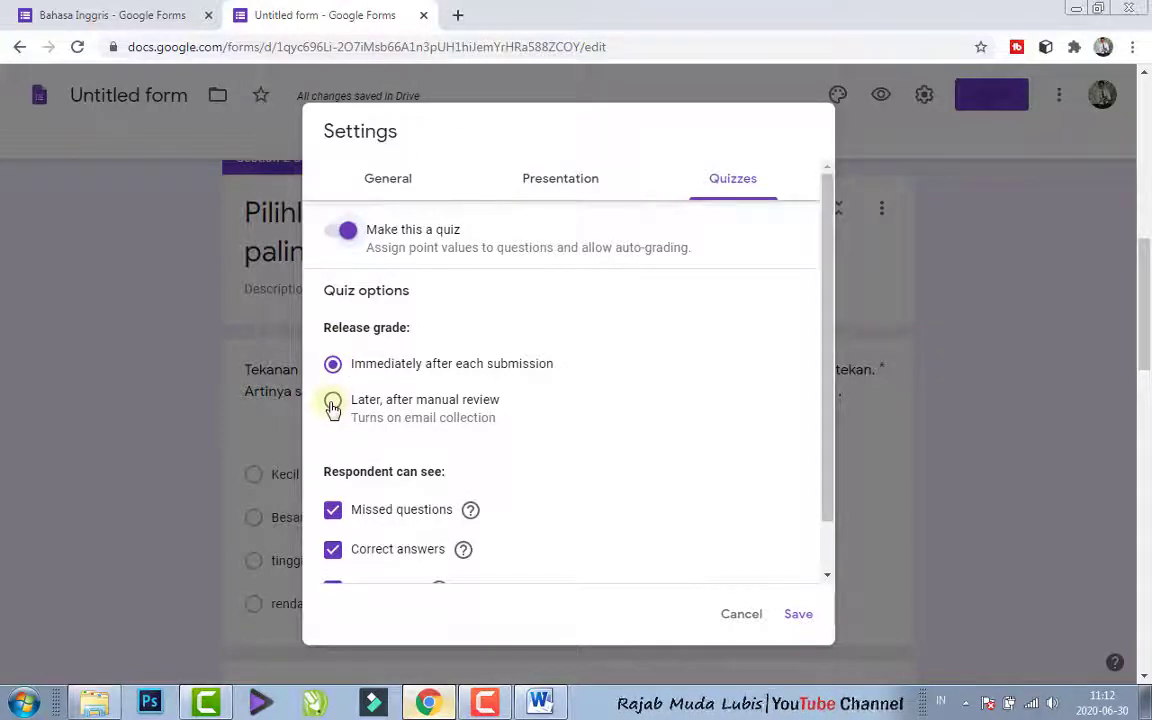
- Set grades to release later after manual review, hide missed questions, correct answers and point values from respondents, and save the quiz settings
left_click(333, 402)
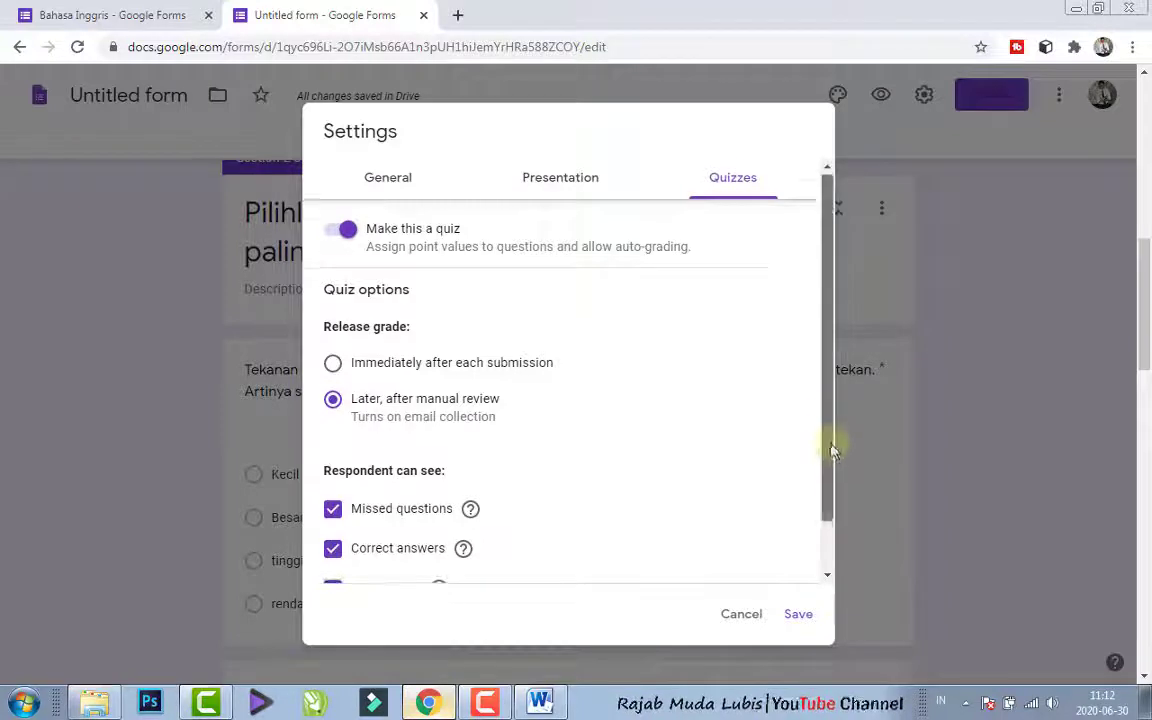
left_click_drag(830, 450, 836, 501)
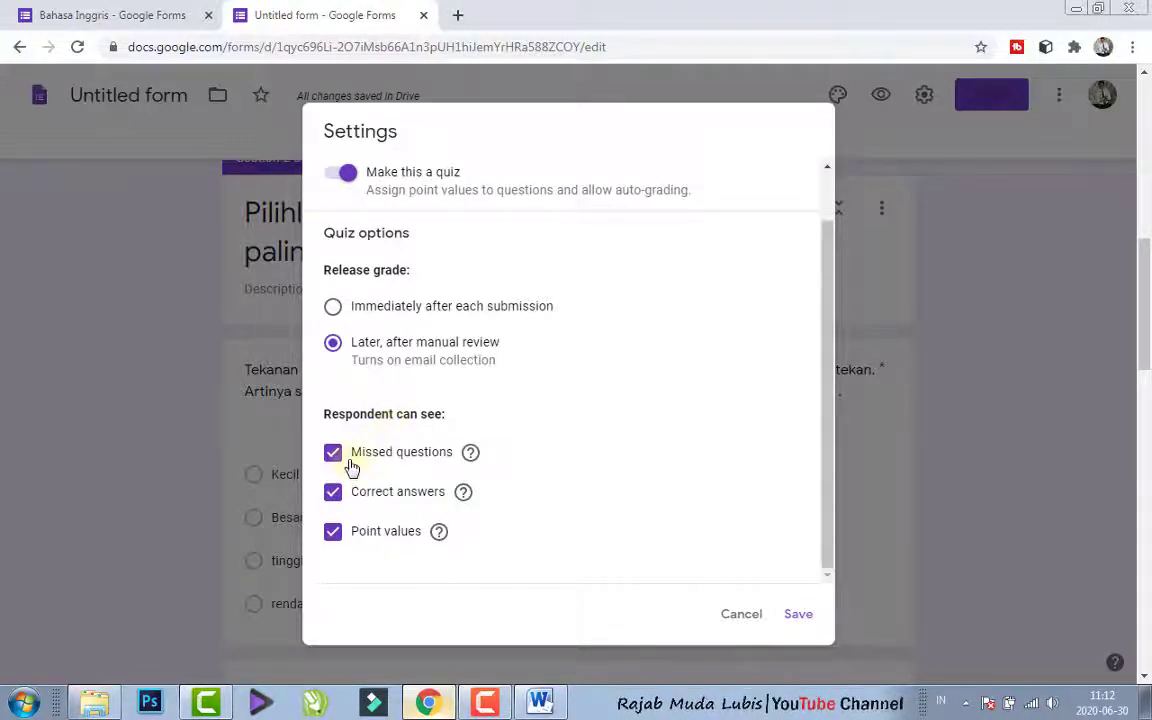
mouse_move(472, 462)
left_click(331, 494)
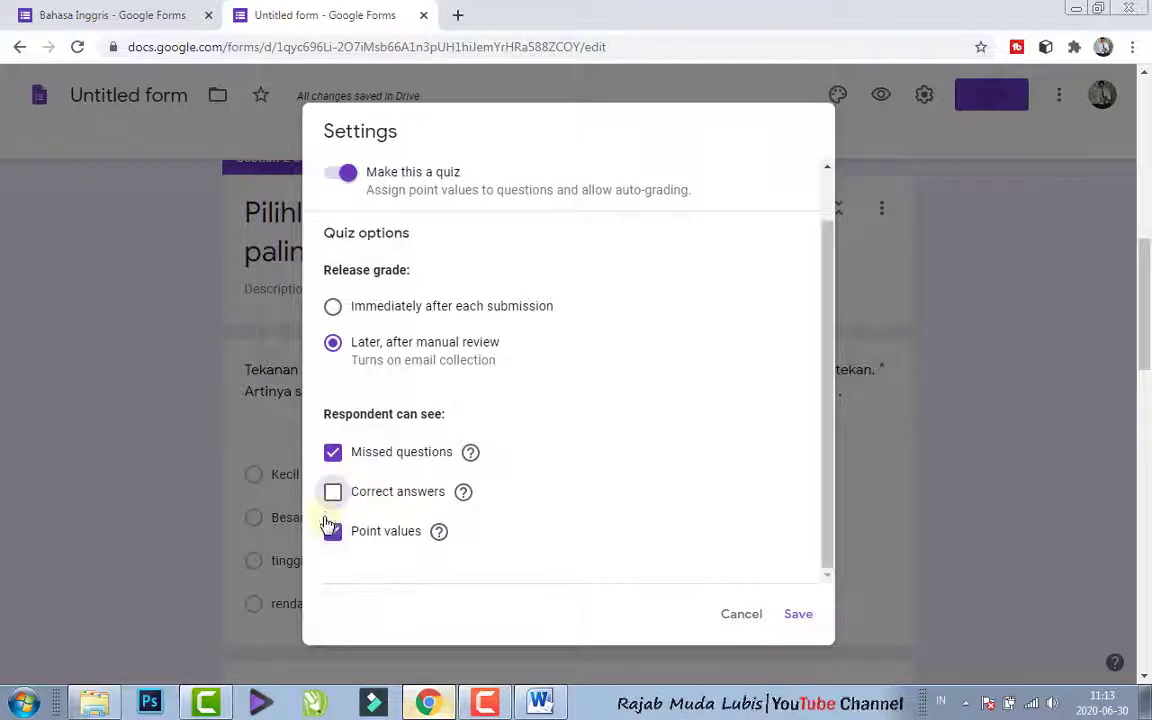
left_click(333, 456)
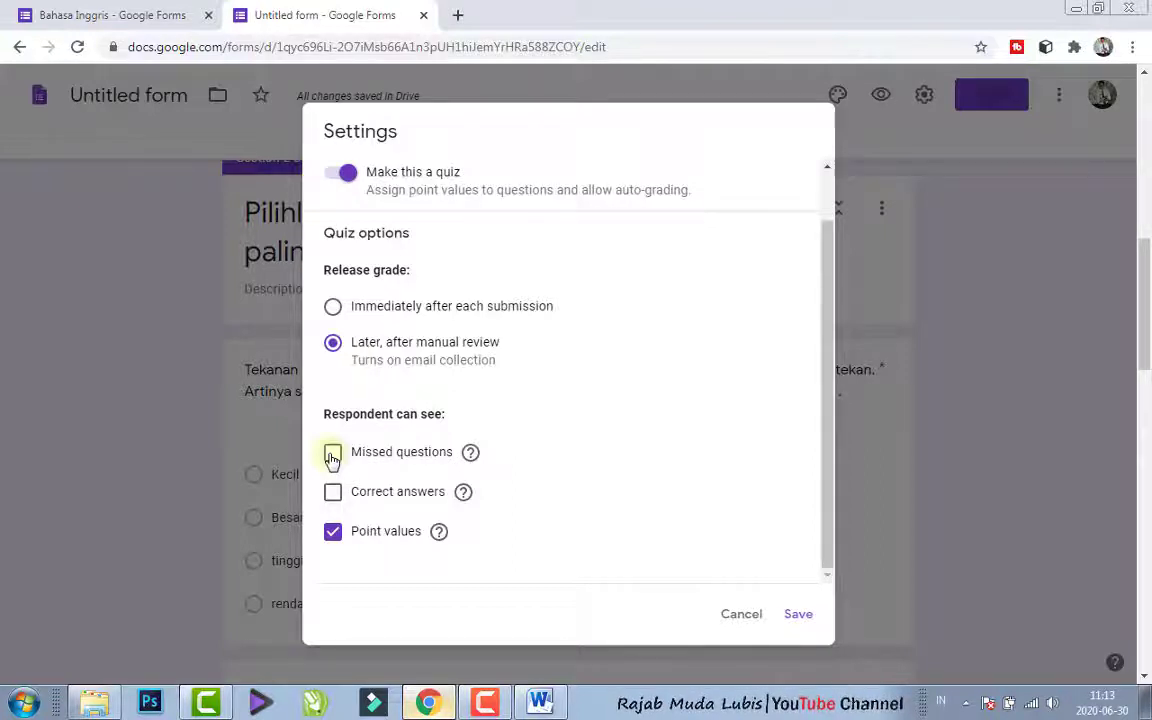
left_click(334, 533)
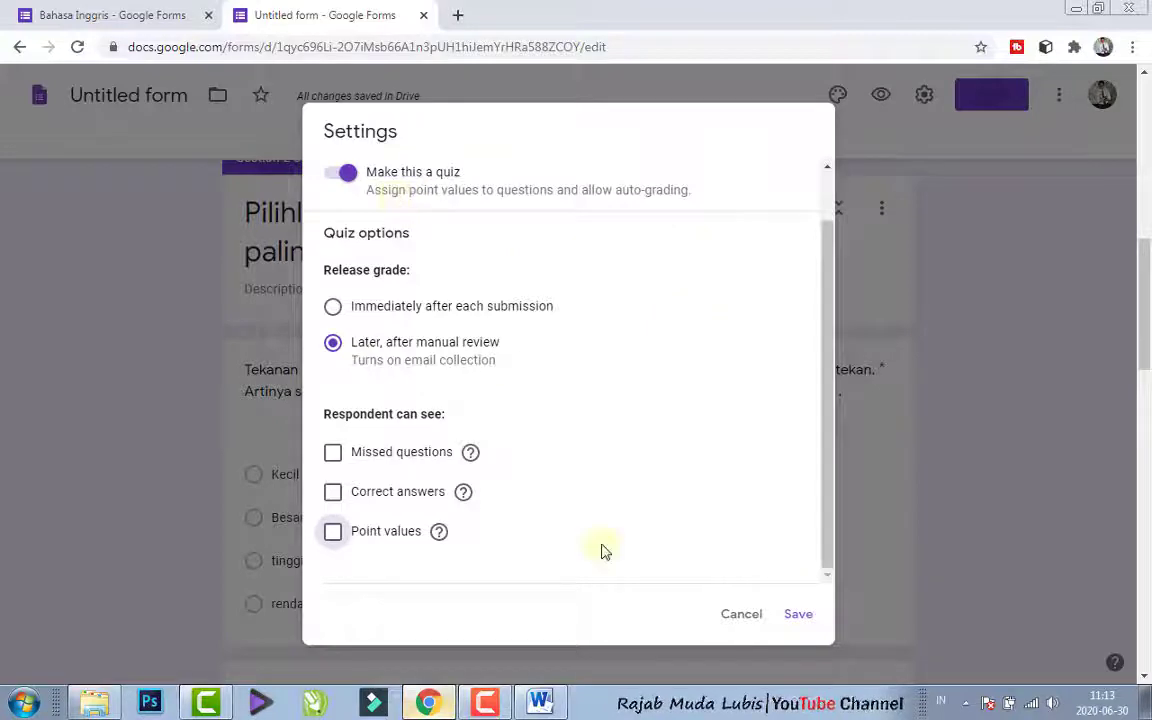
left_click(796, 622)
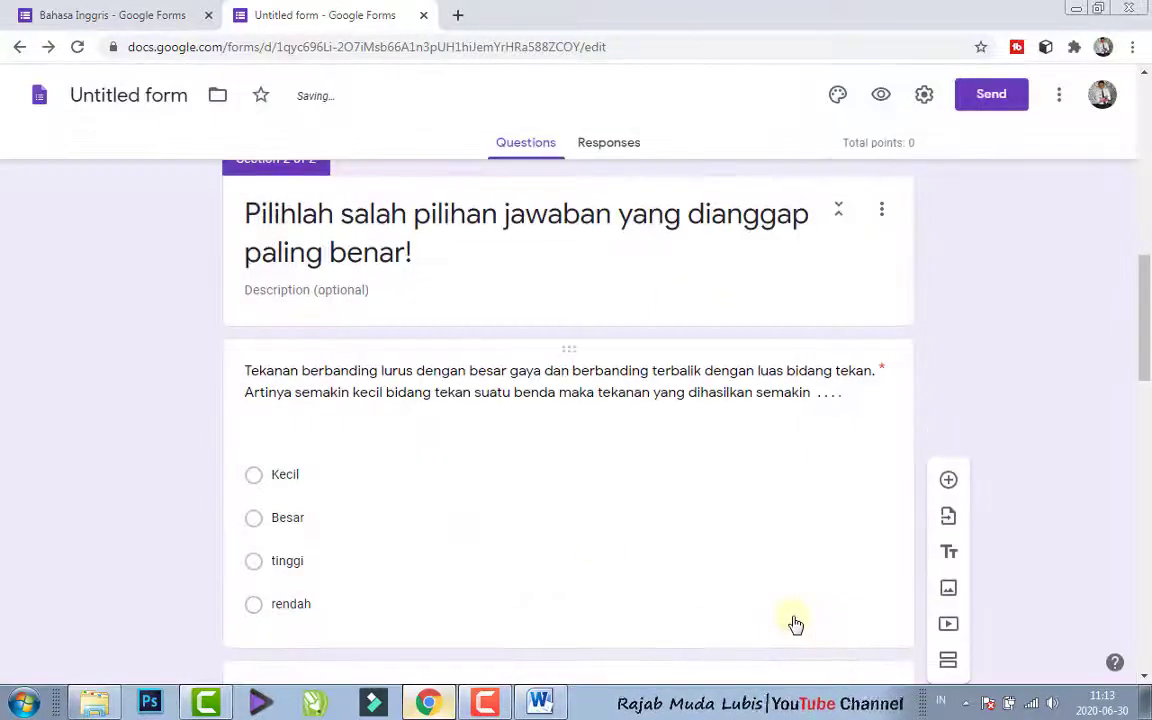
- In the answer key of the "Tekanan berbanding lurus" question, mark "Besar" as correct and assign 25 points
left_click_drag(1147, 334, 1145, 360)
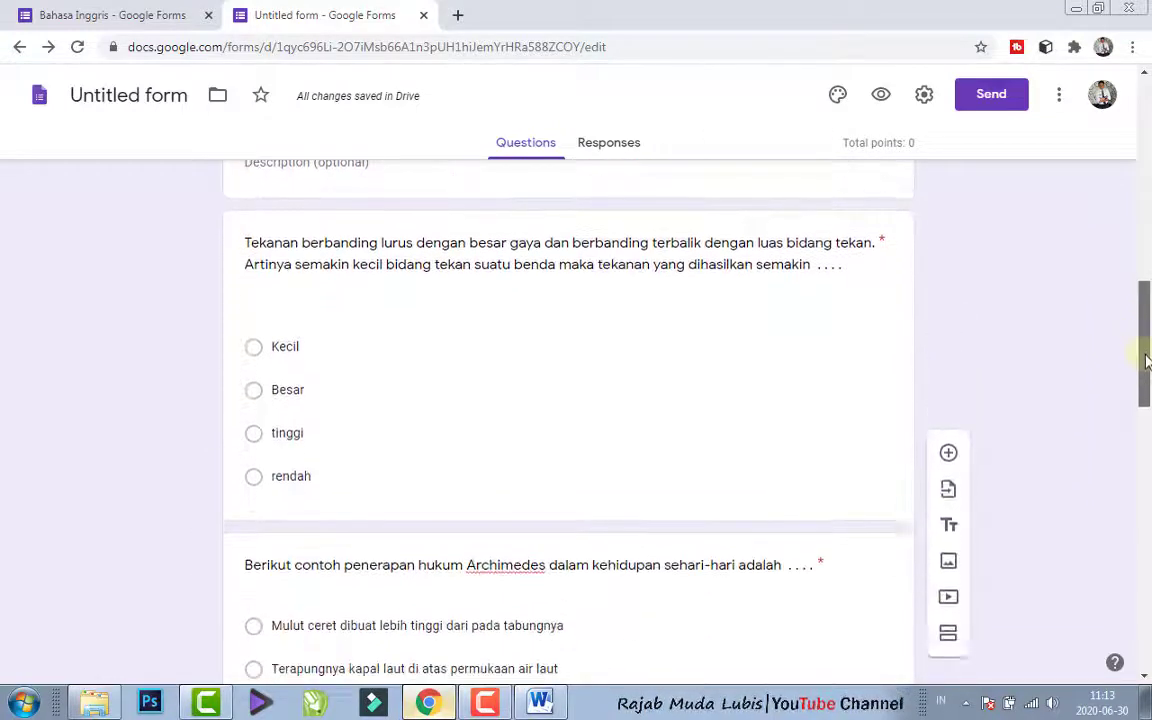
left_click(656, 481)
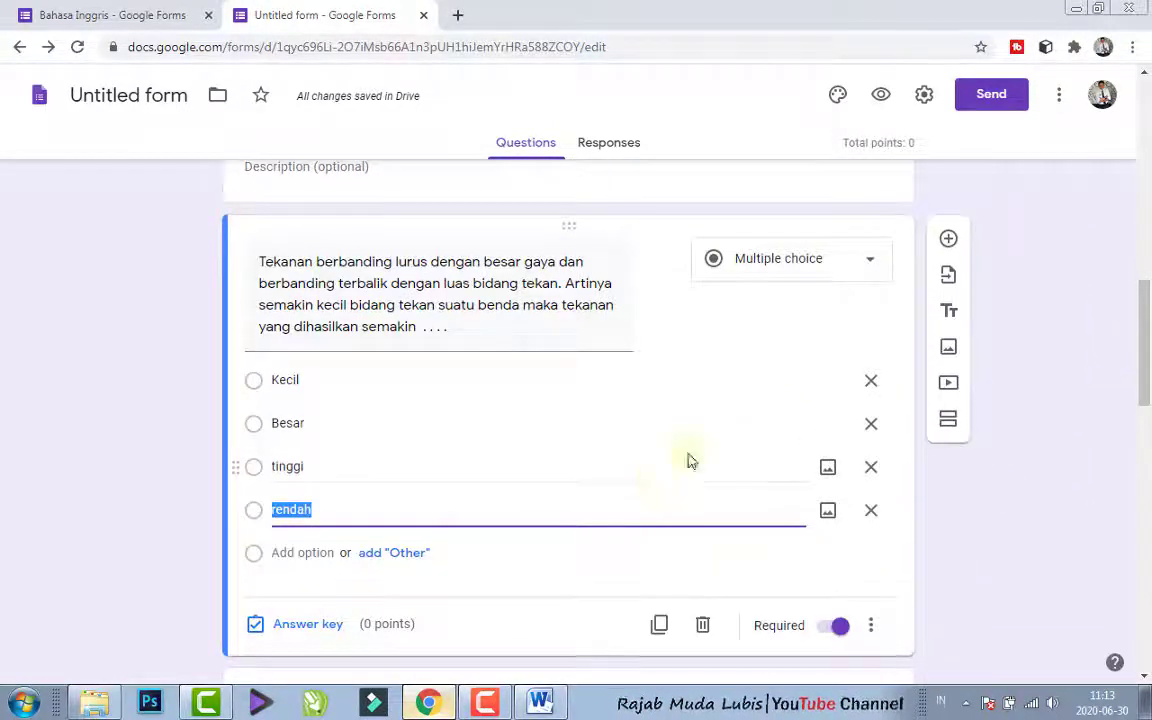
left_click_drag(1144, 381, 1145, 396)
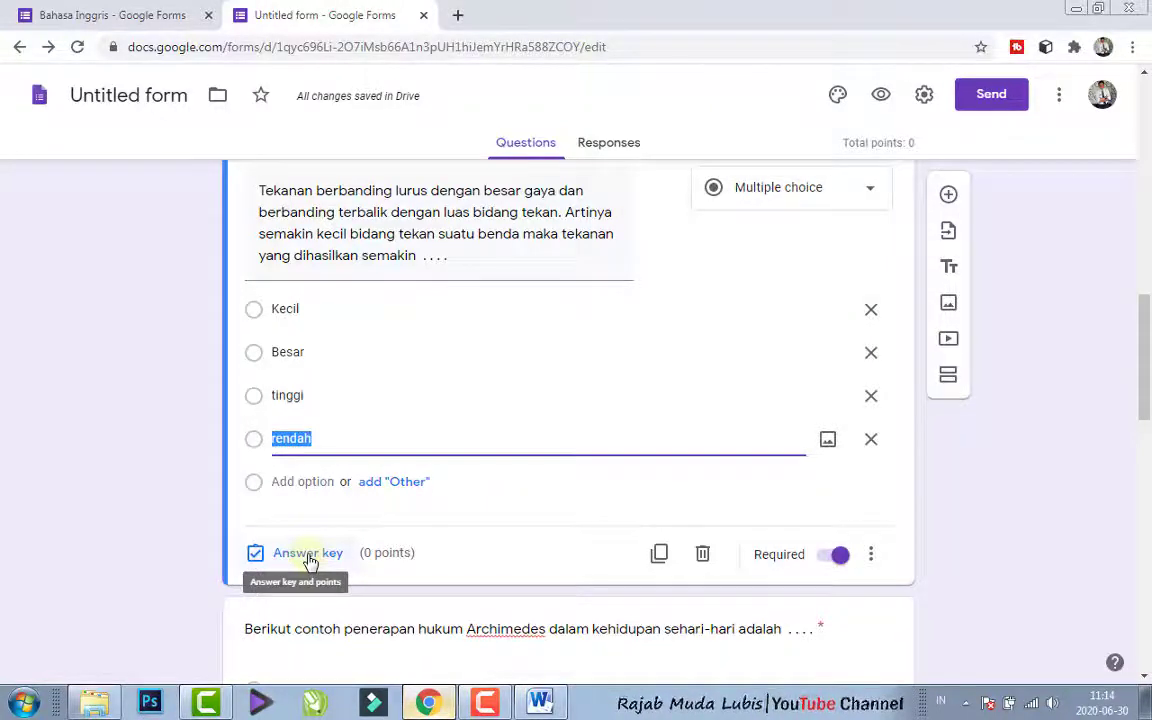
left_click(309, 560)
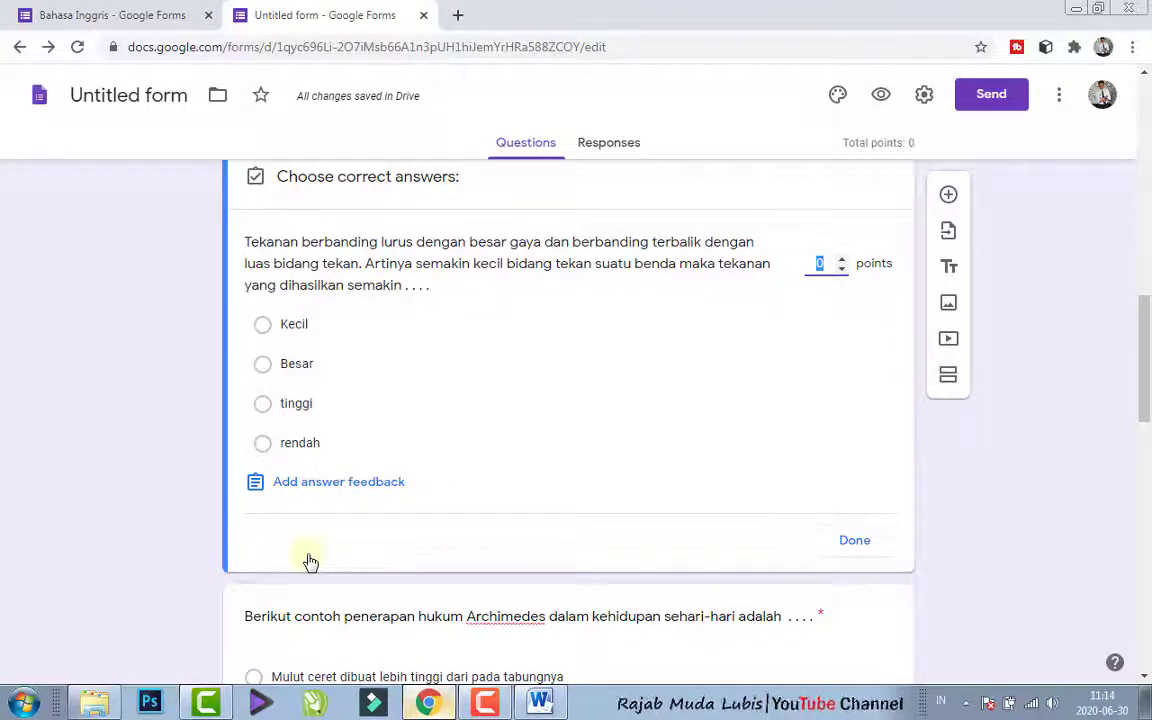
left_click(264, 367)
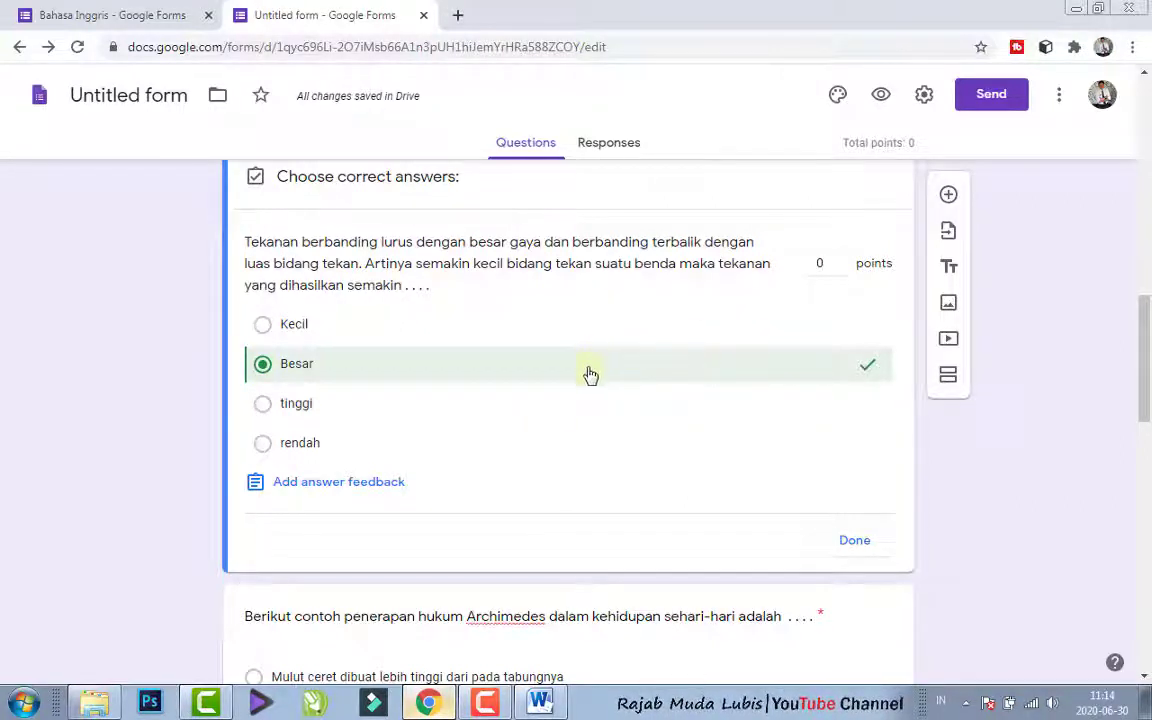
left_click(840, 262)
left_click(842, 262)
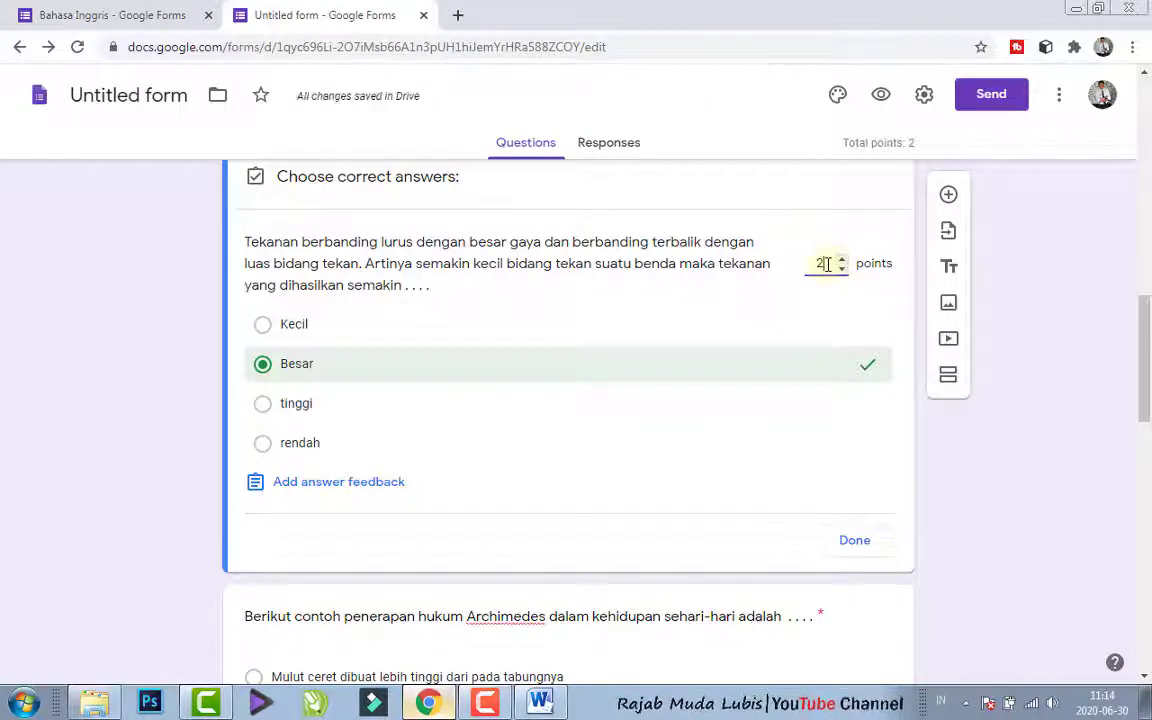
double_click(822, 264)
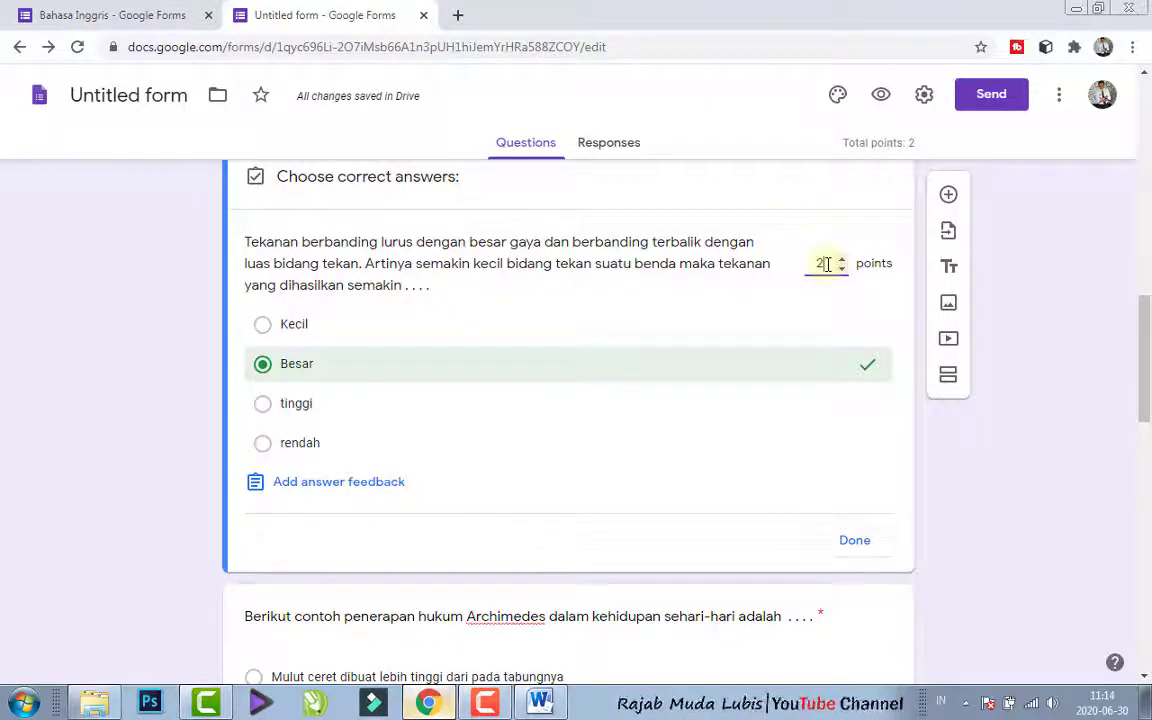
type("25")
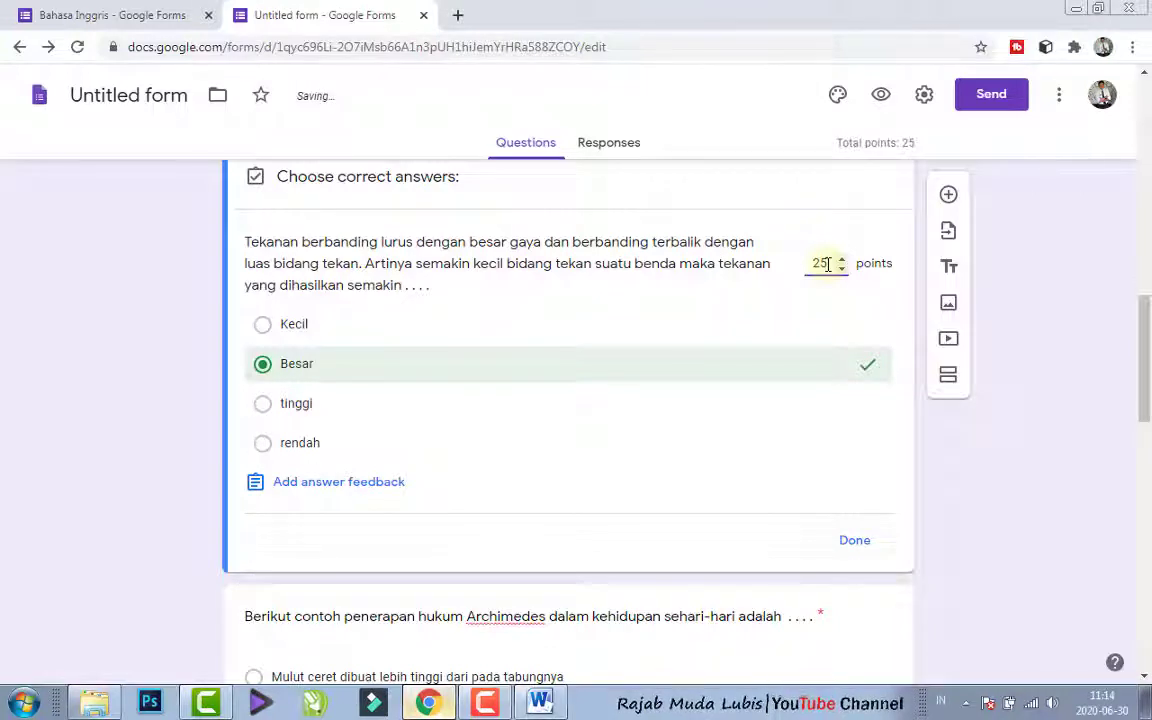
left_click(855, 542)
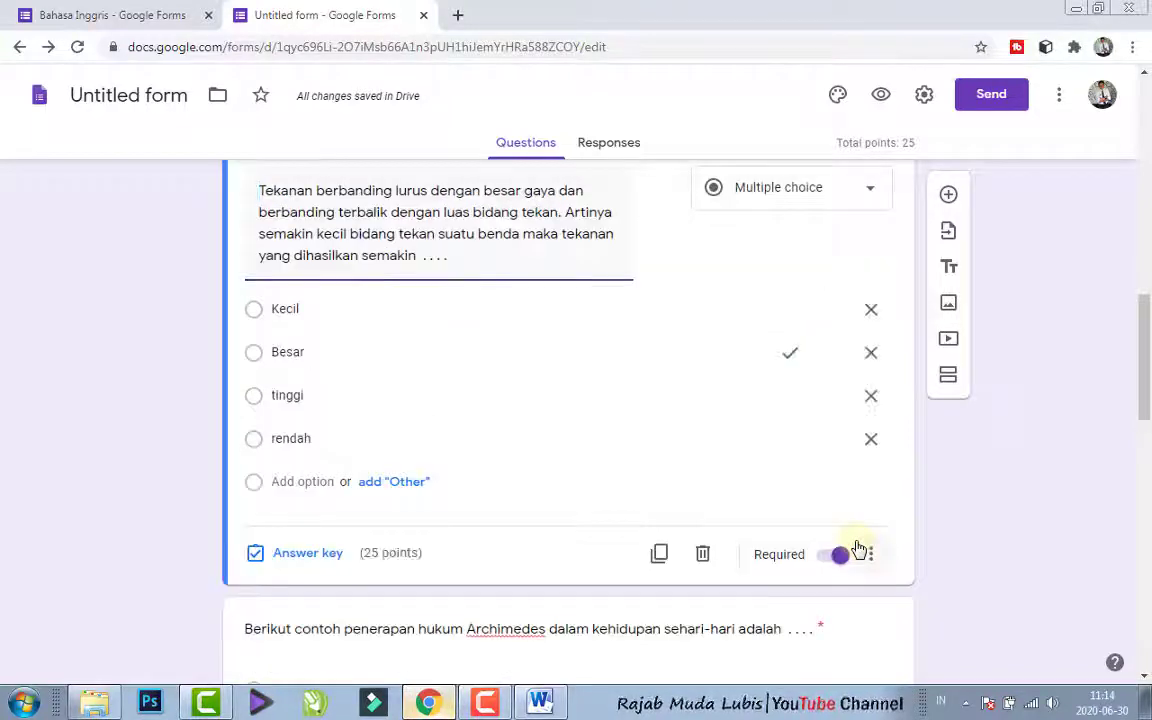
- In the Archimedes question's answer key, mark "Terapungnya kapal laut di atas permukaan air laut" as correct and assign 25 points
scroll(1150, 418, "down", 2)
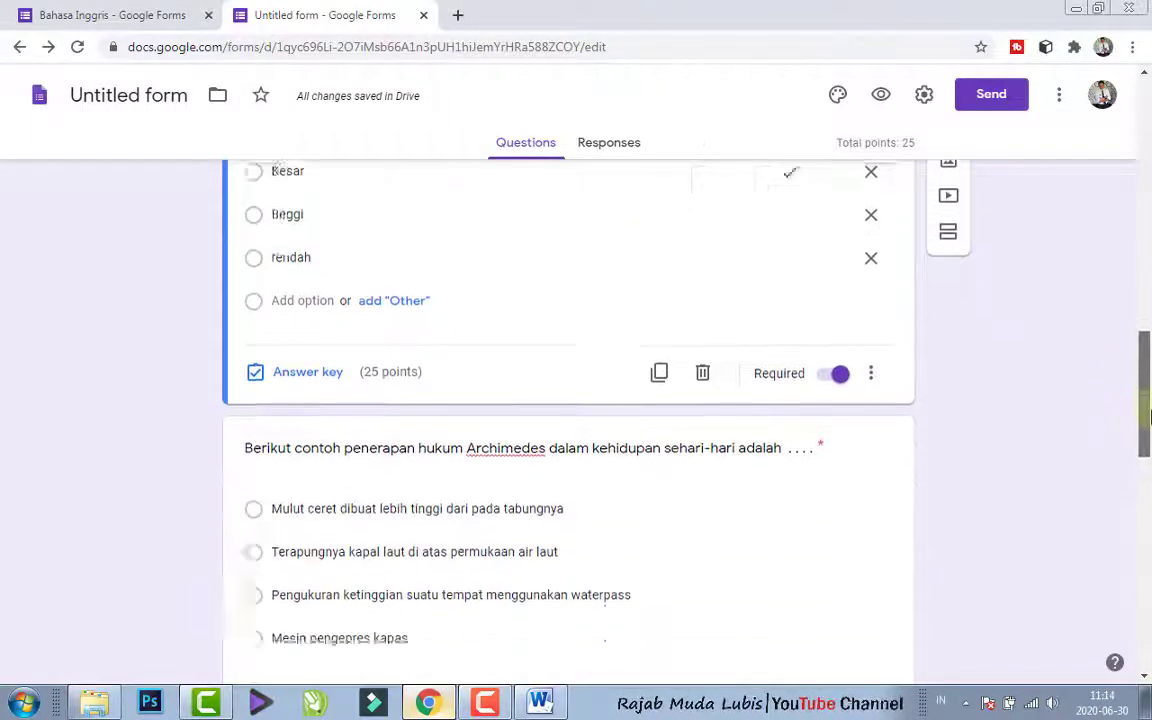
scroll(1150, 418, "down", 3)
left_click(723, 383)
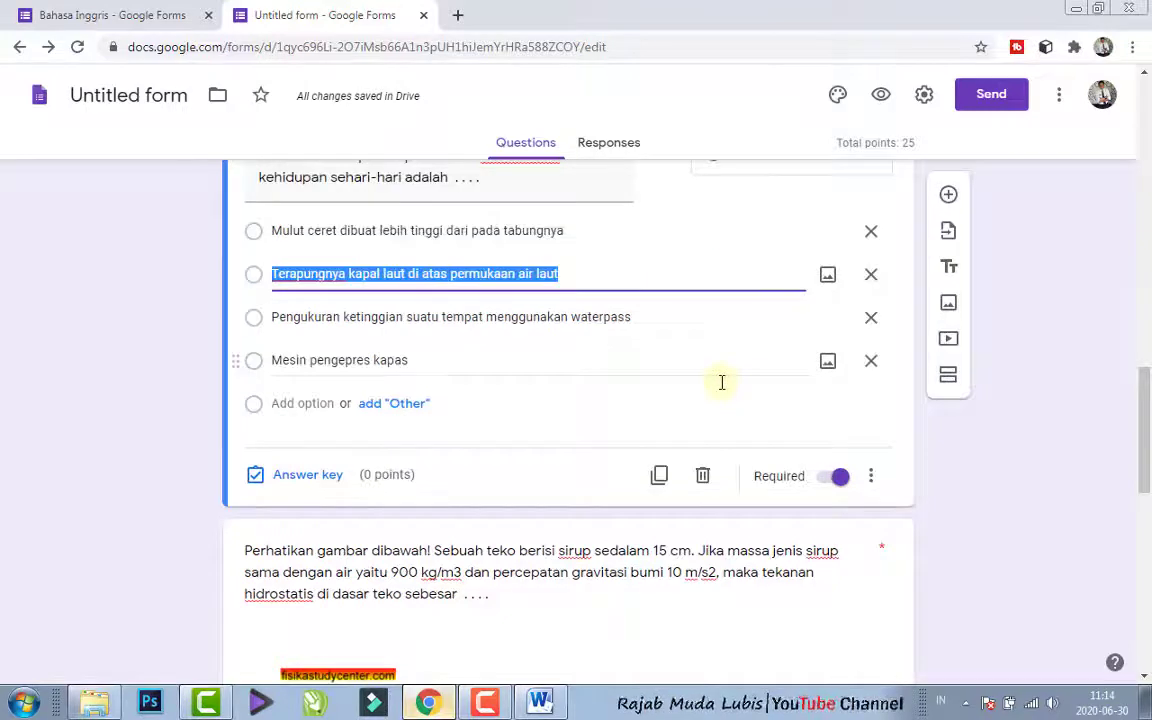
left_click(300, 556)
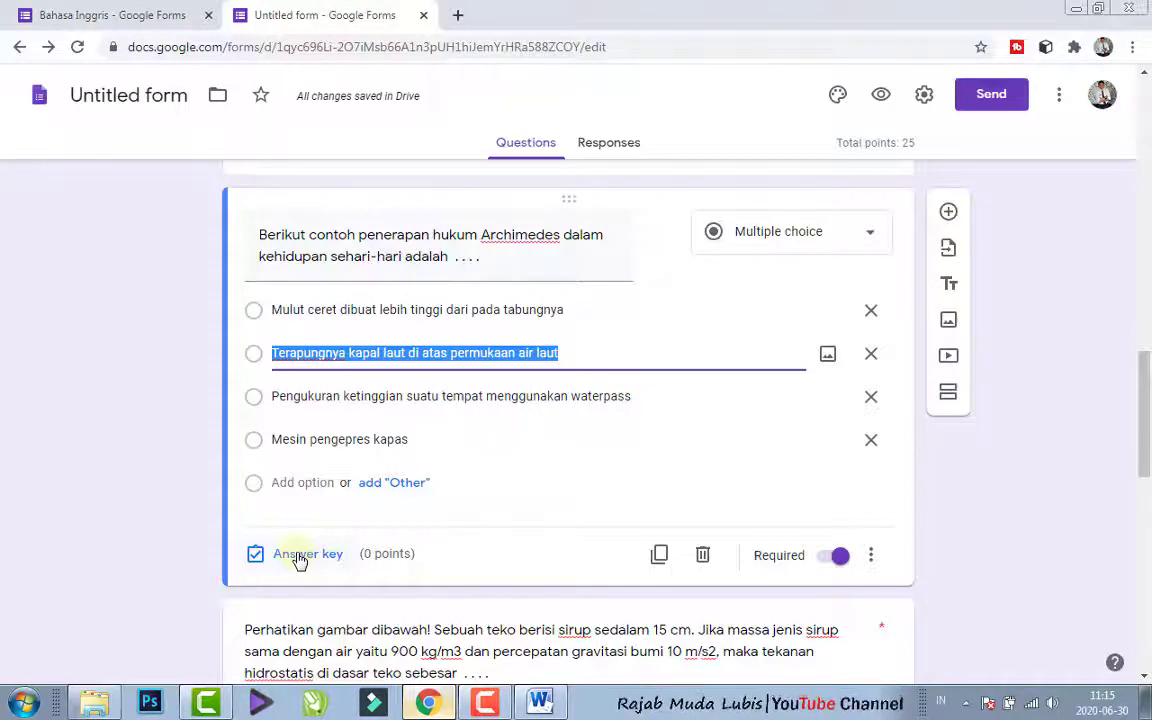
left_click(369, 399)
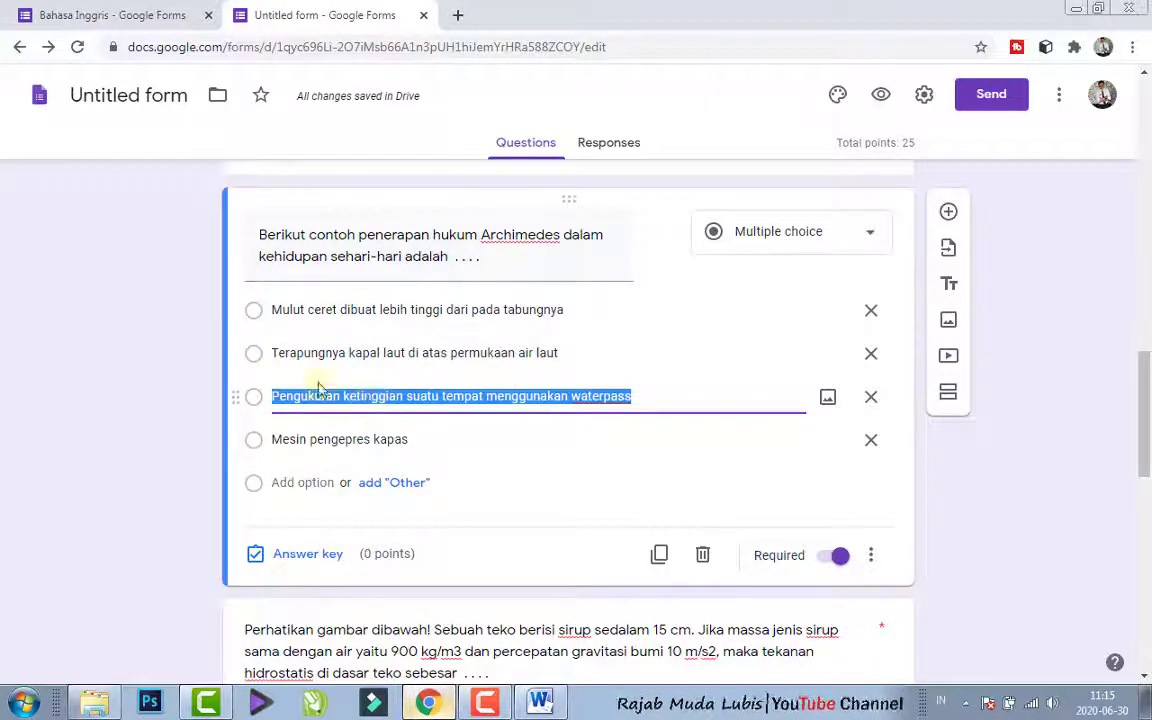
left_click(255, 360)
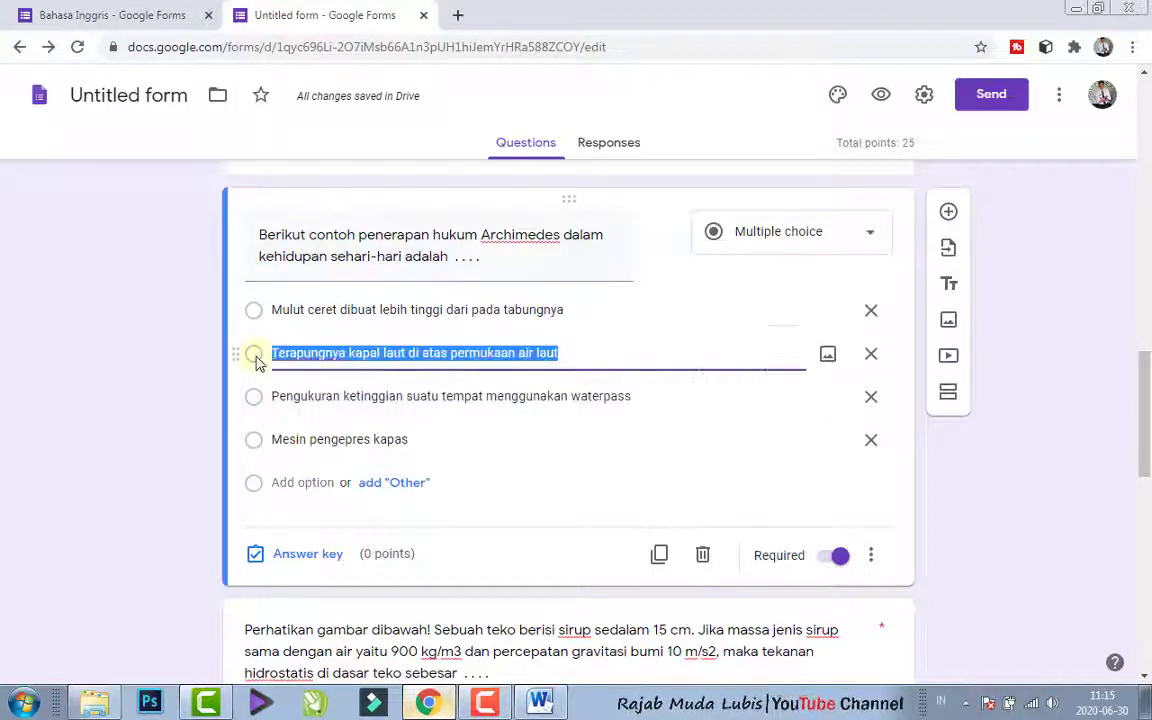
left_click(297, 549)
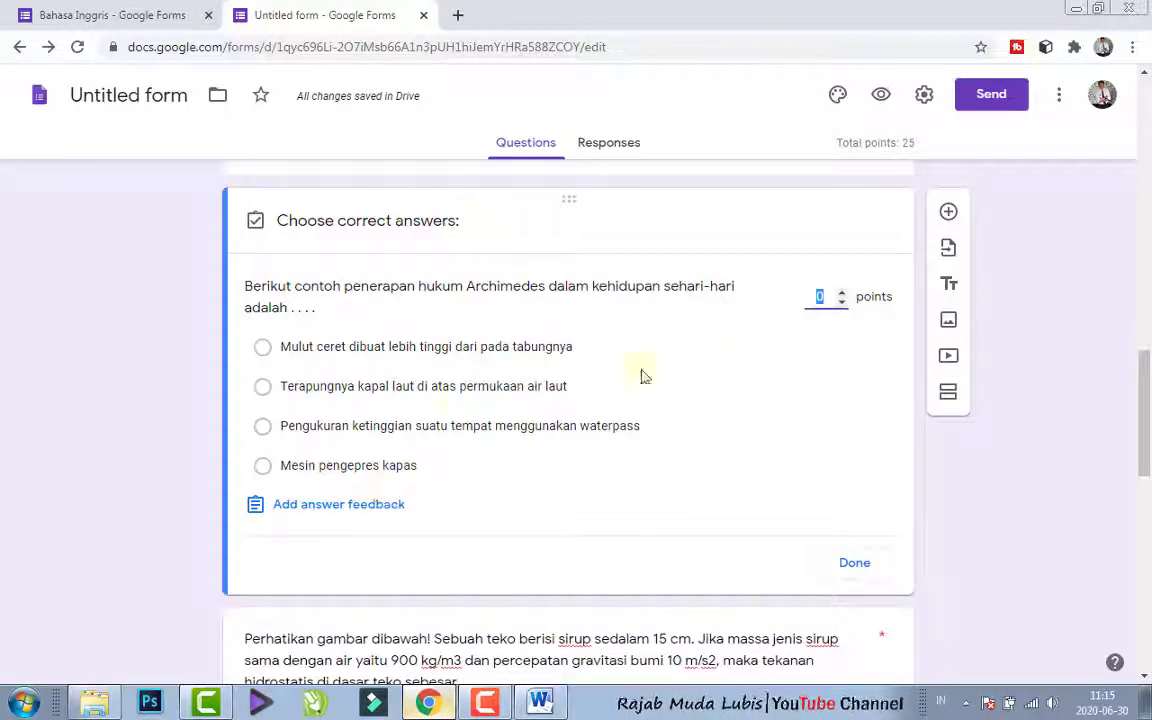
left_click(264, 390)
left_click(263, 388)
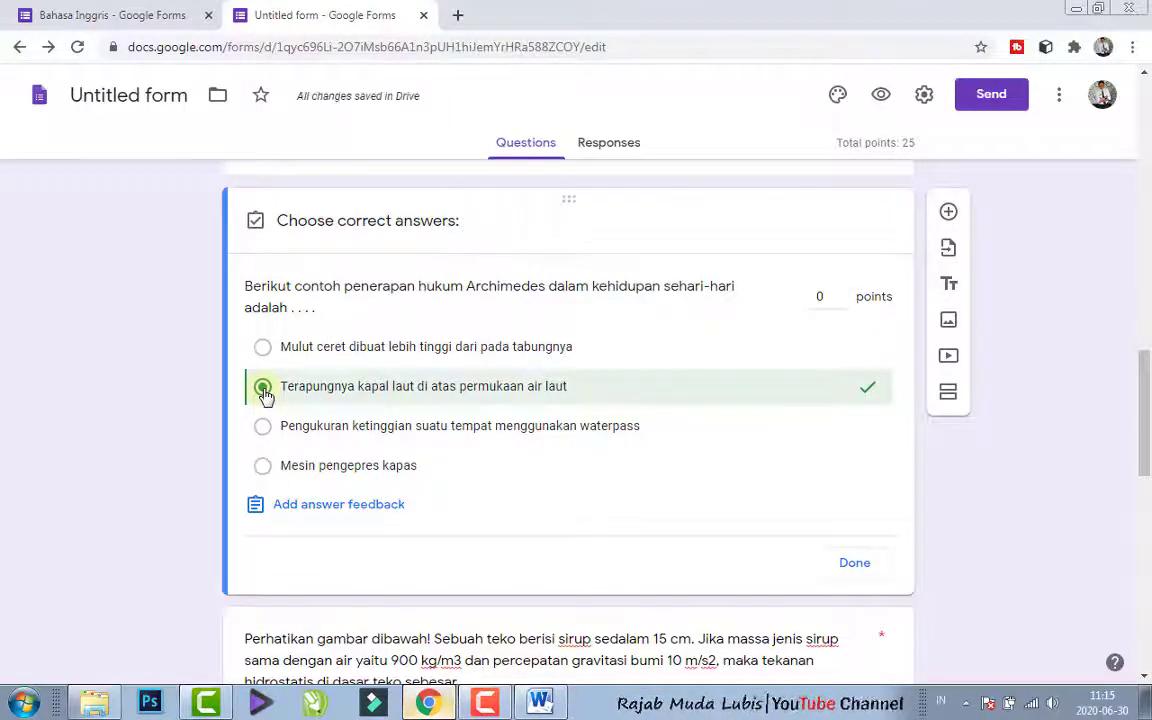
left_click_drag(827, 298, 813, 297)
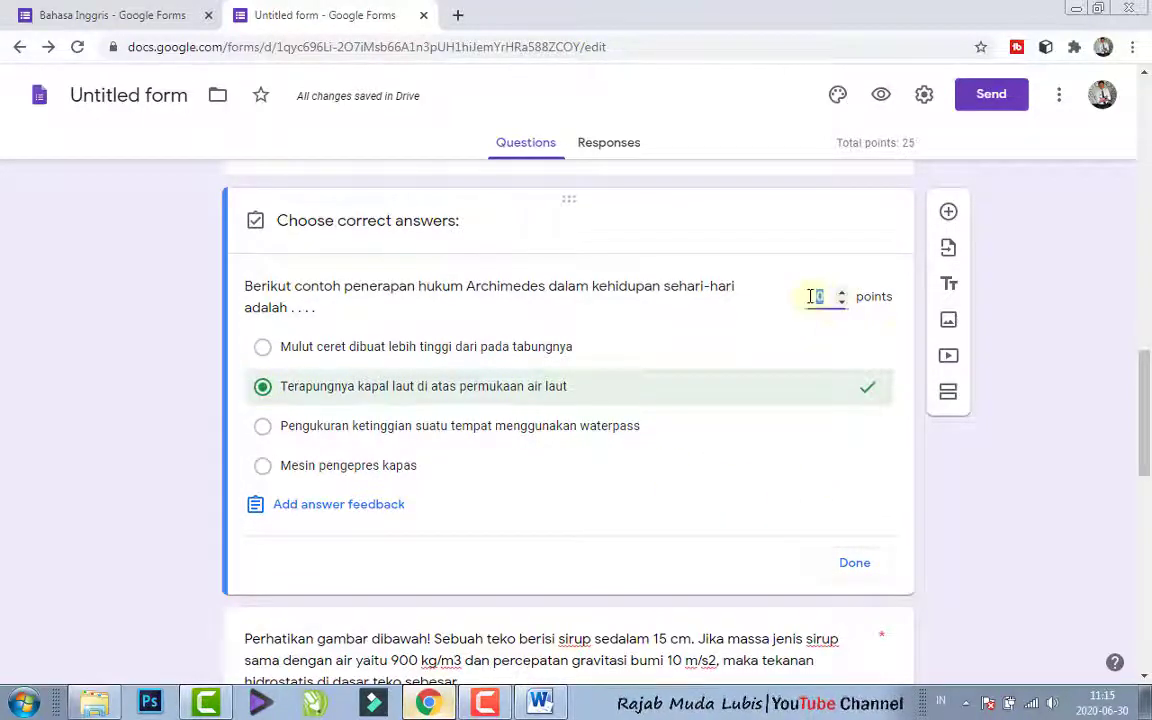
type("25")
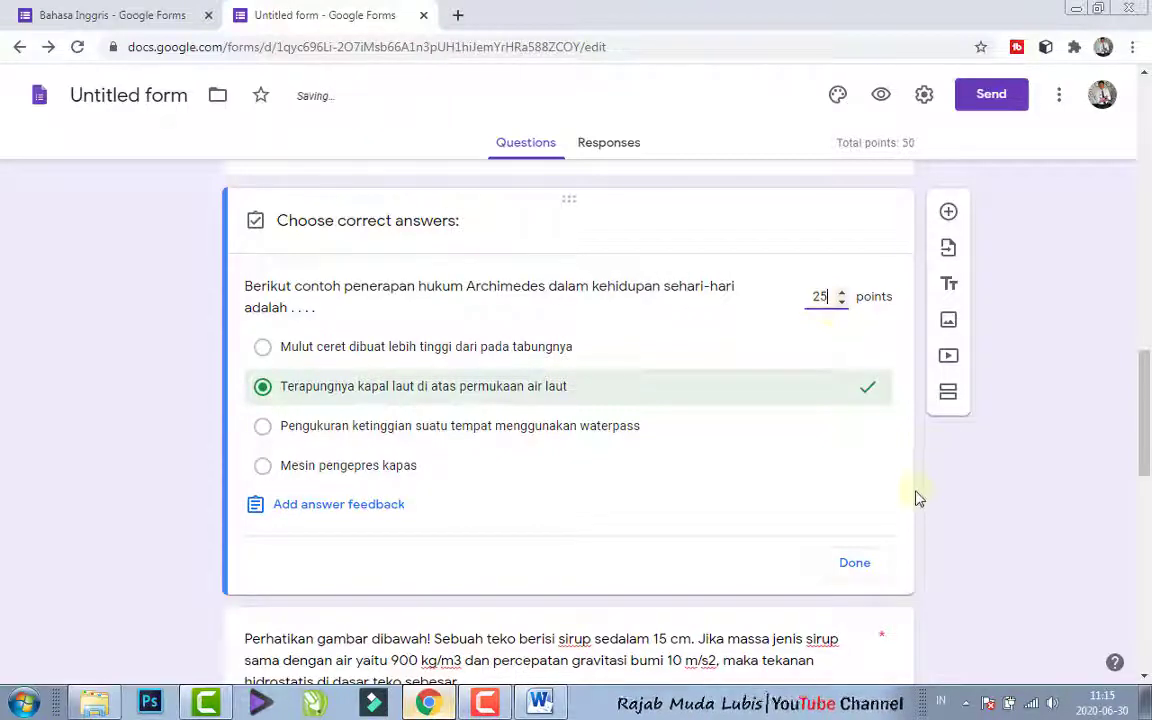
left_click(856, 563)
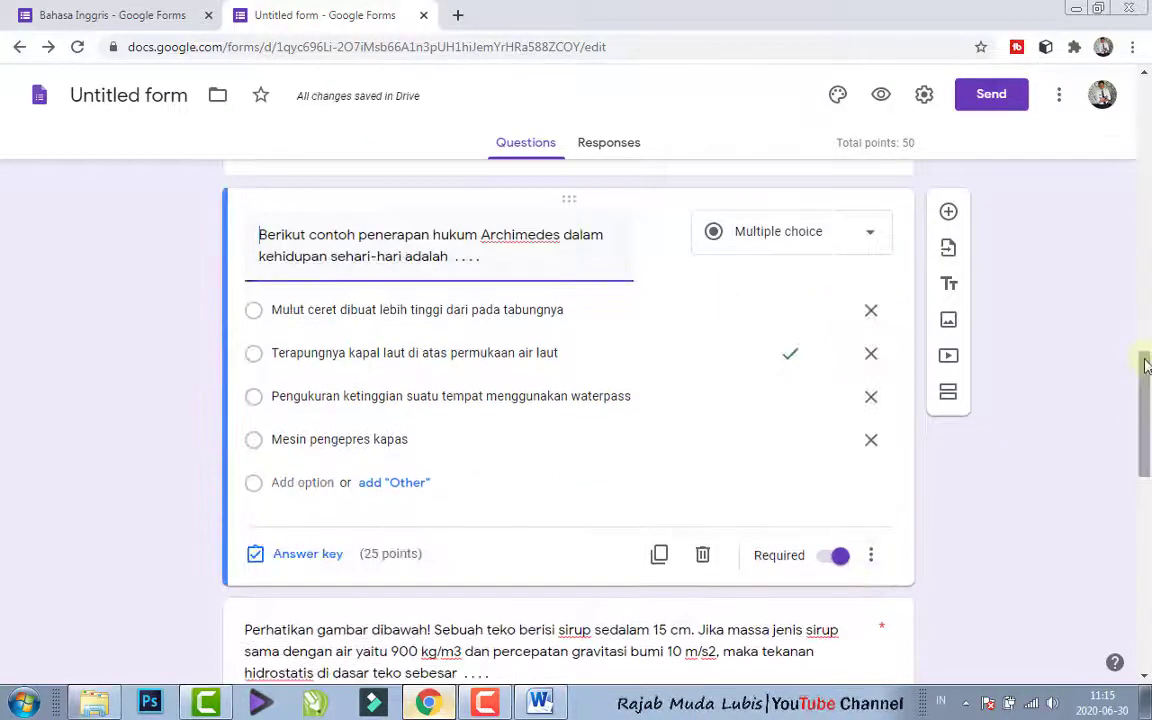
- In the answer key of the syrup jug question, mark "1200 Pa" as correct and assign 25 points
left_click_drag(1145, 363, 1148, 530)
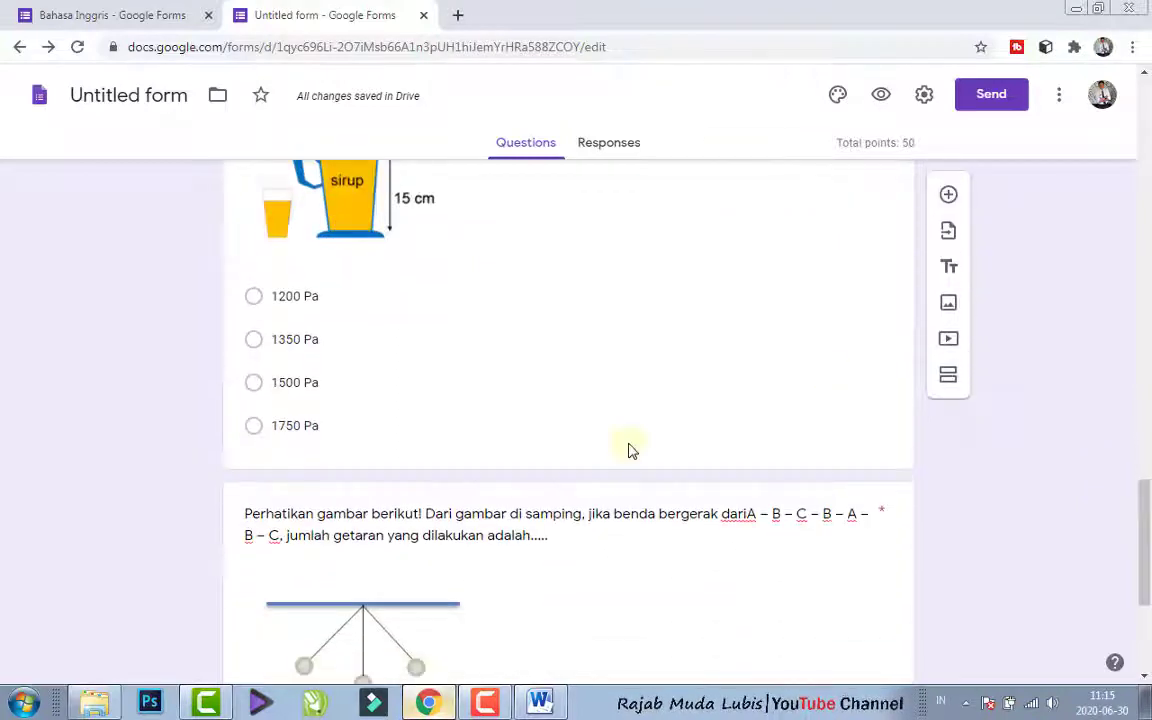
left_click(525, 384)
left_click(283, 442)
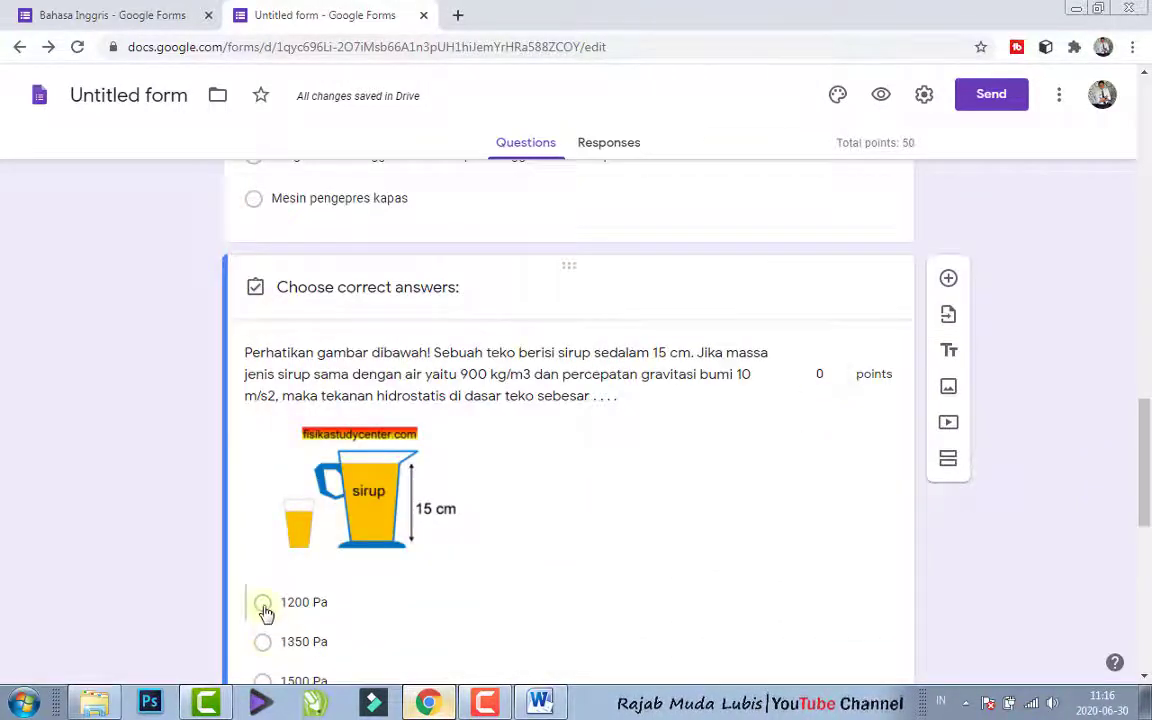
left_click(264, 605)
left_click(838, 373)
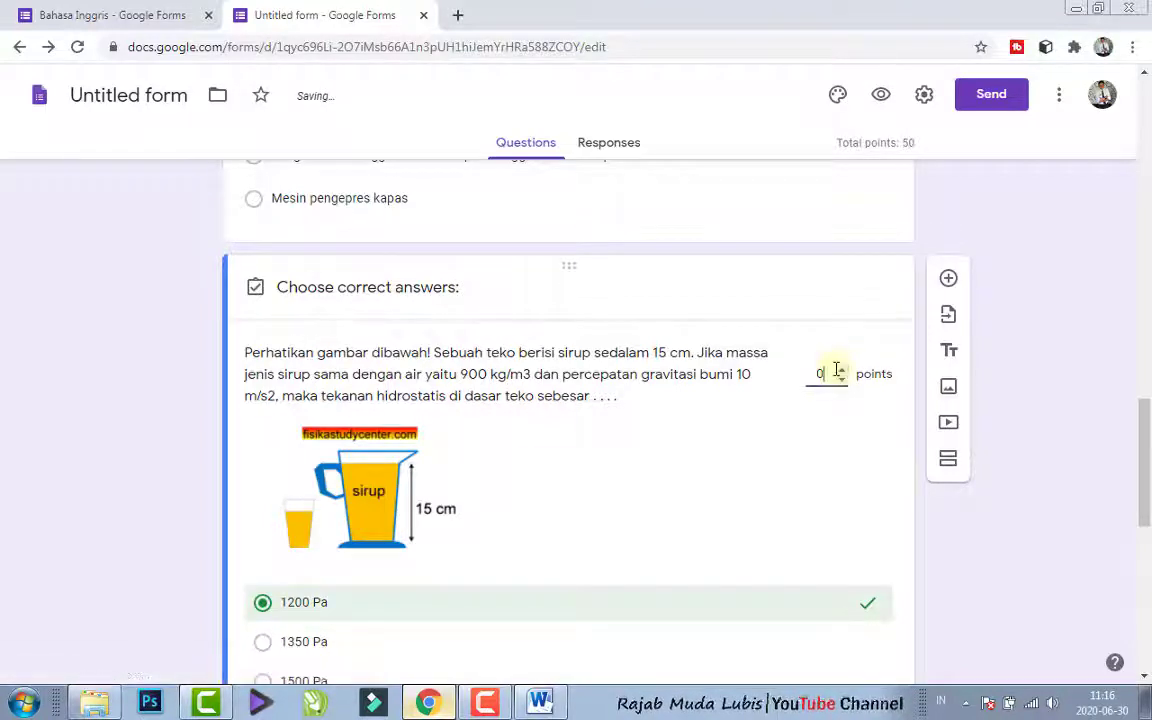
key("BackSpace")
type("25")
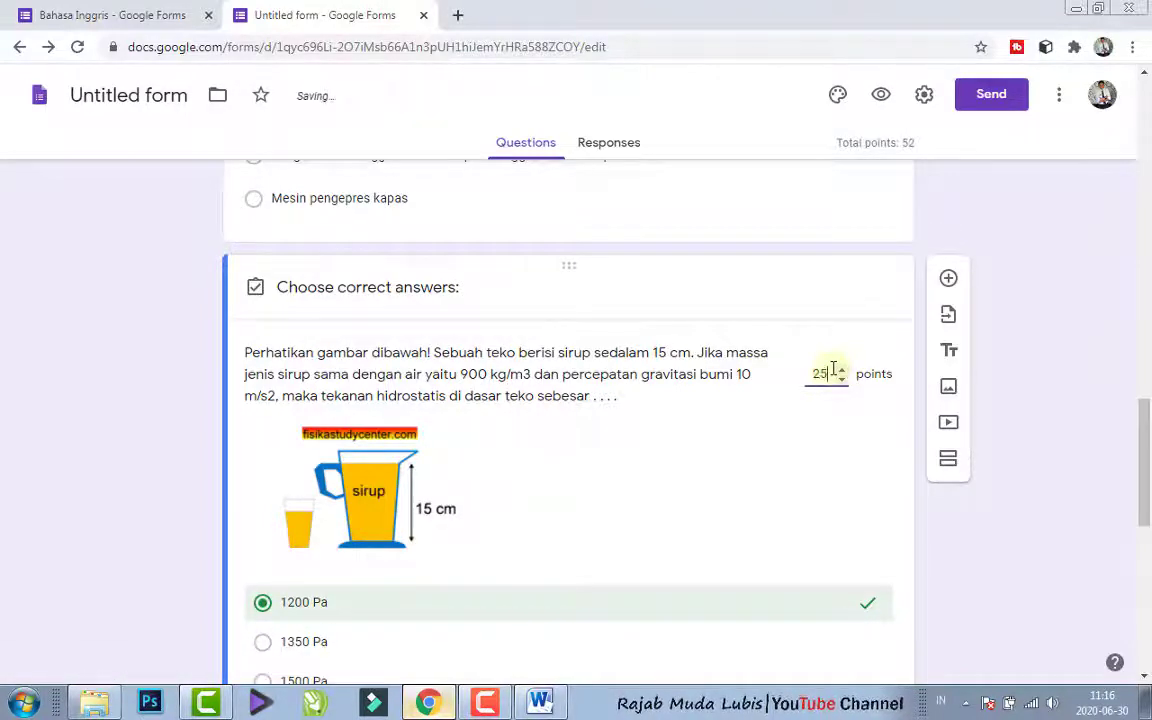
scroll(1147, 457, "down", 1)
scroll(1147, 457, "down", 2)
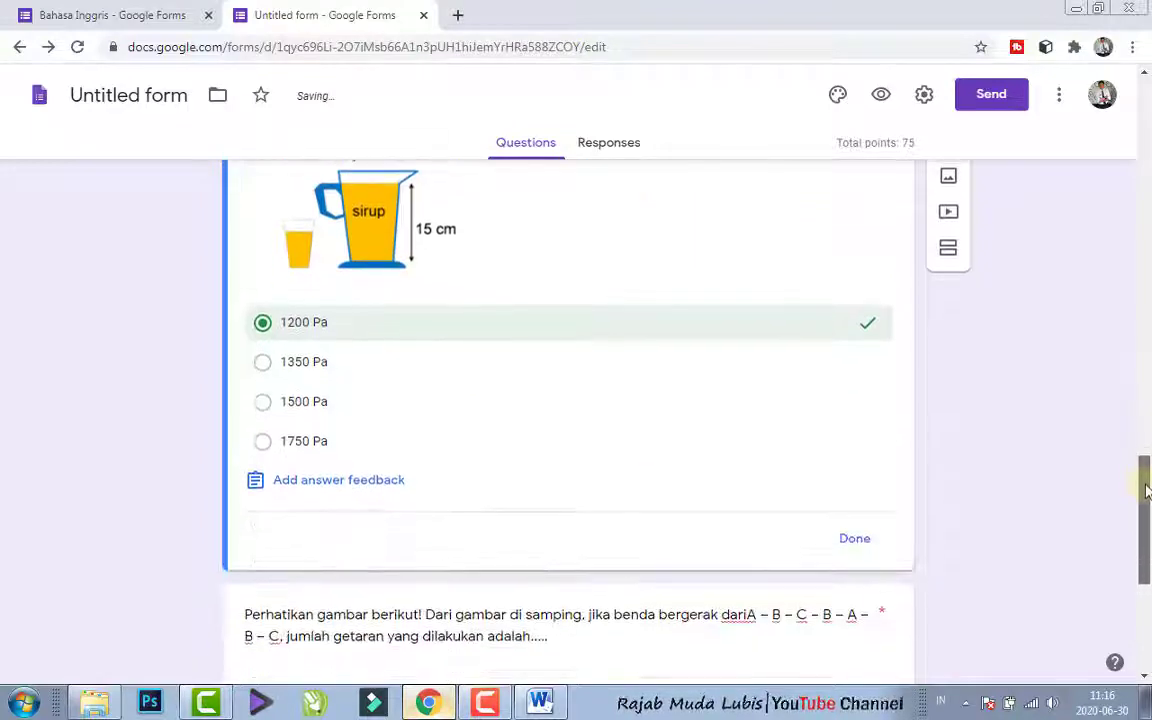
left_click(873, 551)
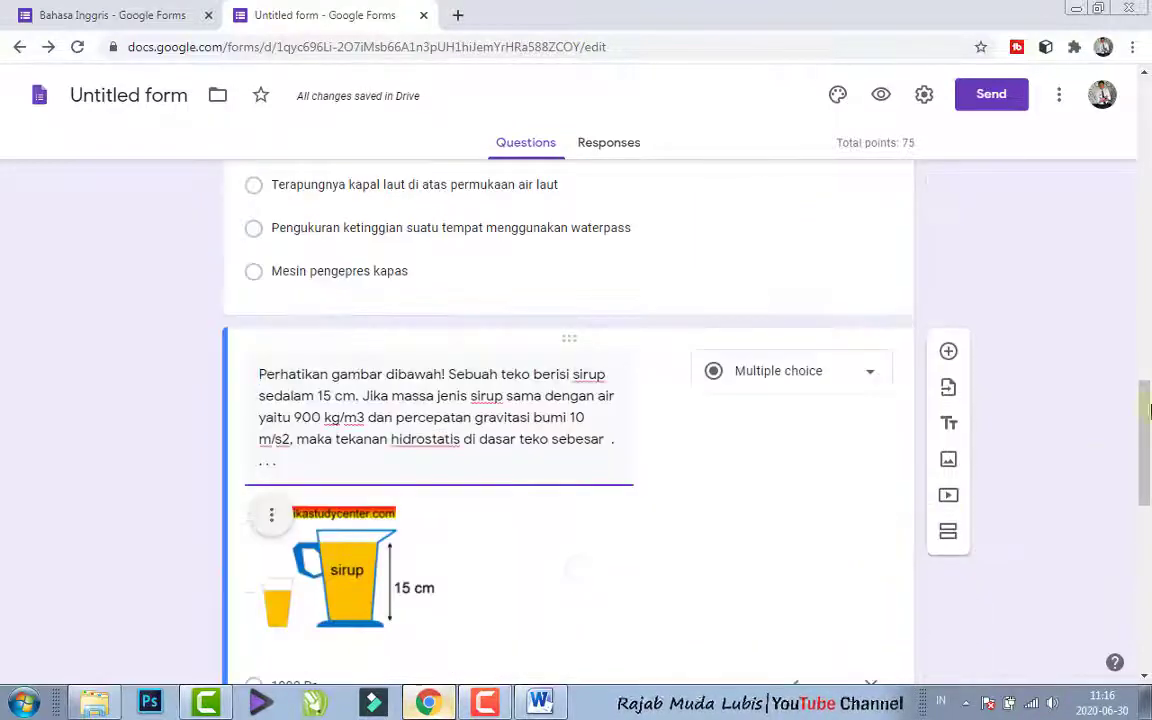
- In the answer key of the pendulum question, mark "3/4 kali" as correct and assign 25 points
scroll(1147, 511, "down", 5)
scroll(1147, 511, "down", 3)
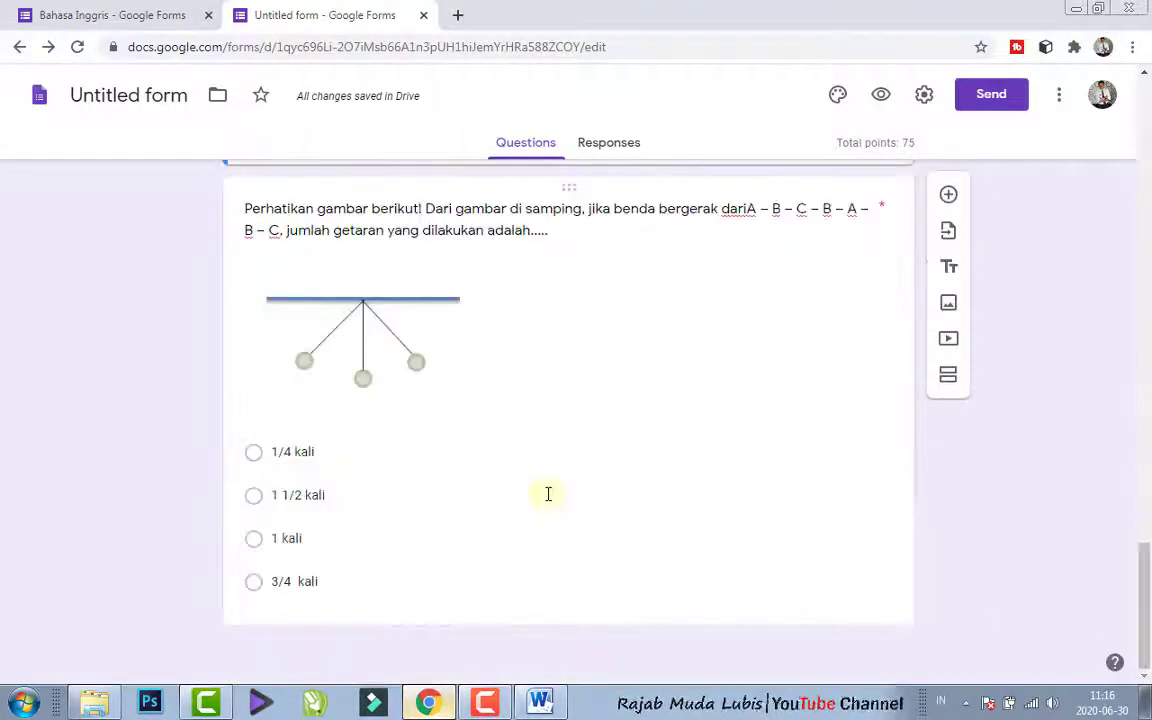
left_click(547, 495)
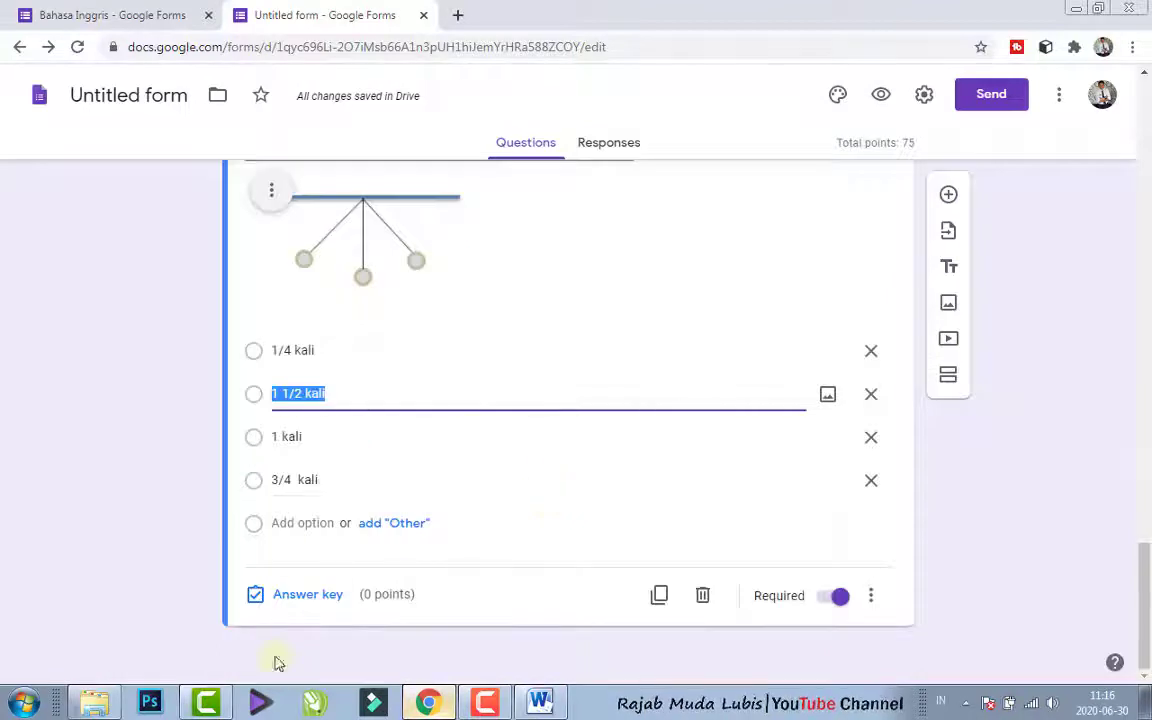
left_click(308, 596)
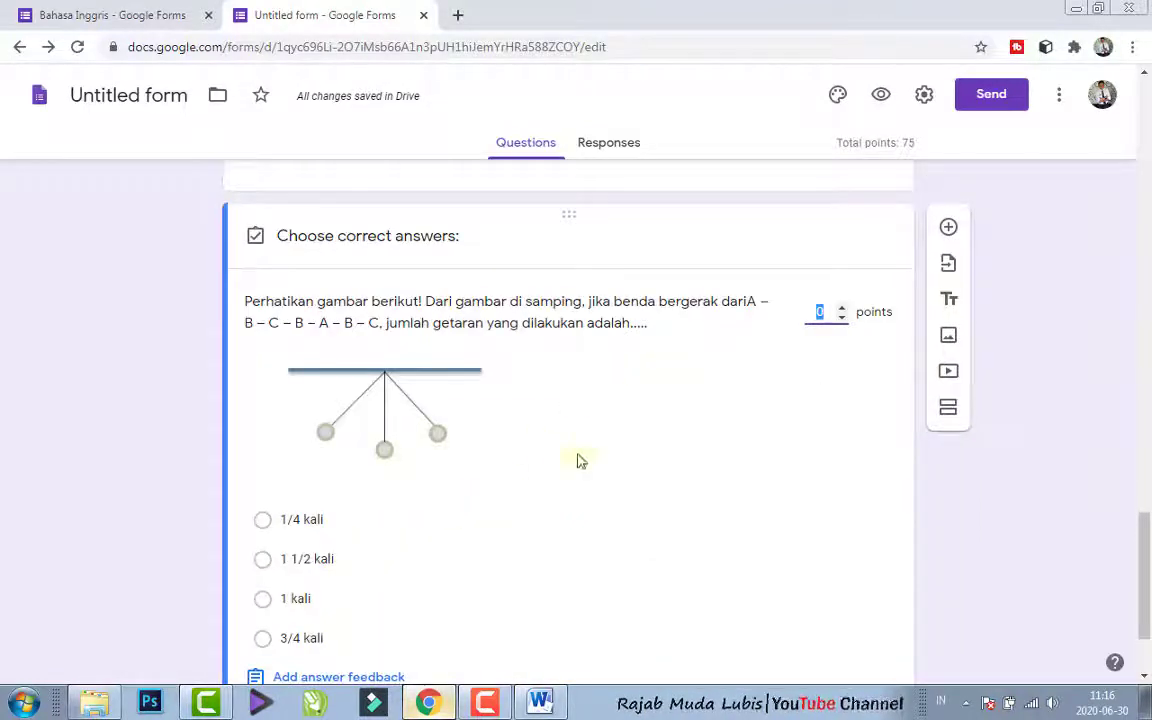
left_click(262, 638)
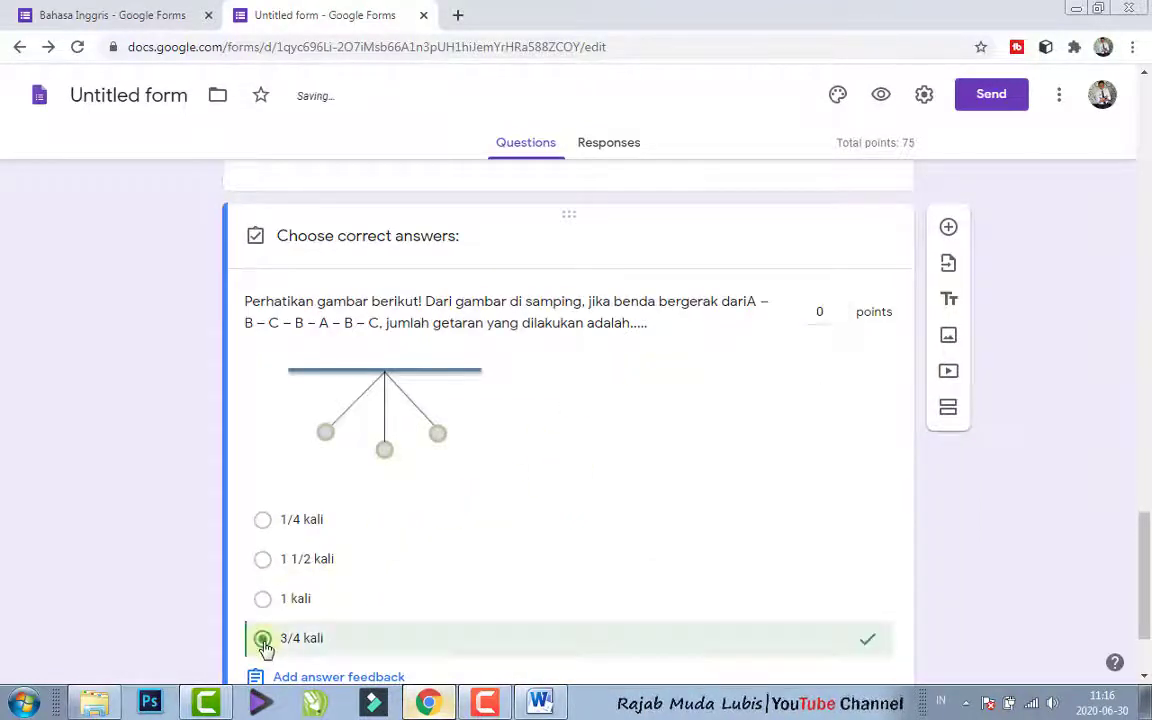
left_click(826, 316)
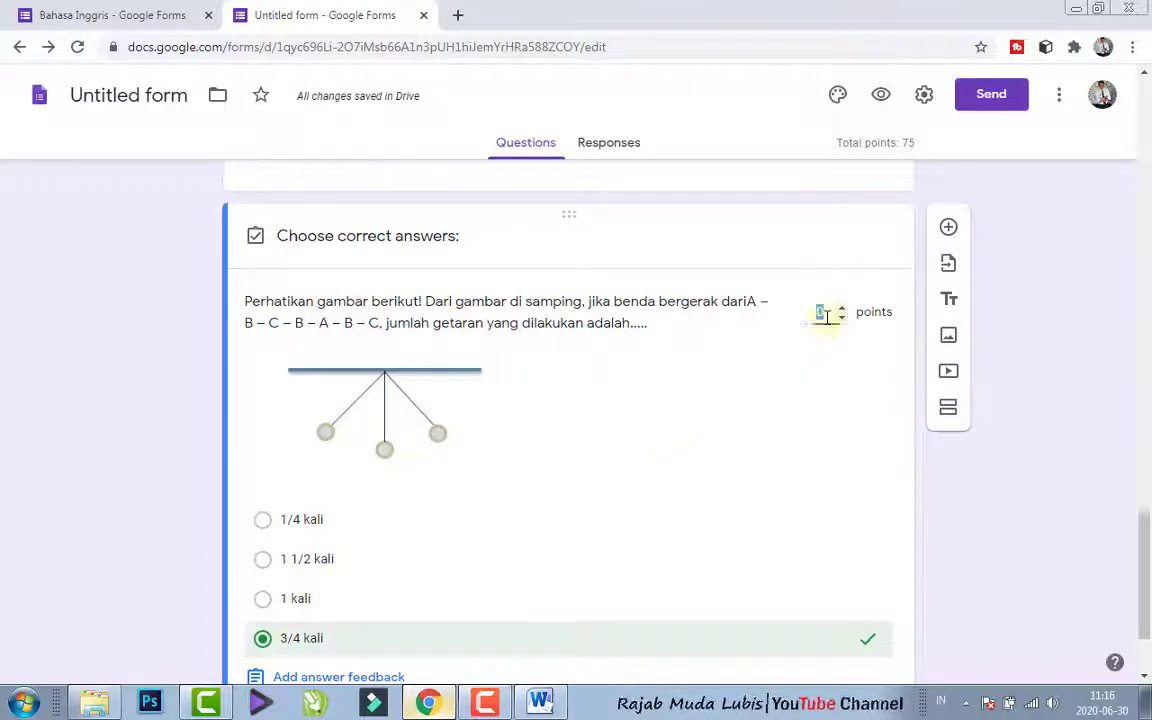
type("25")
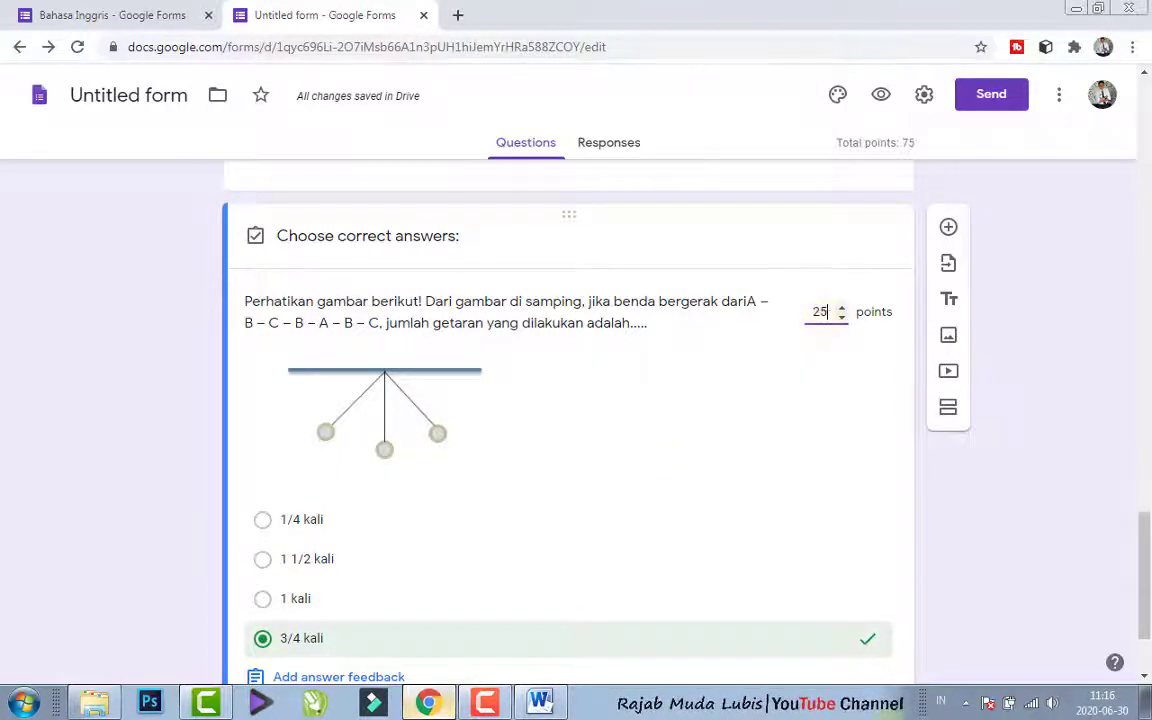
- Finish the pendulum question's answer key and return to editing the question
left_click_drag(1144, 522, 1123, 593)
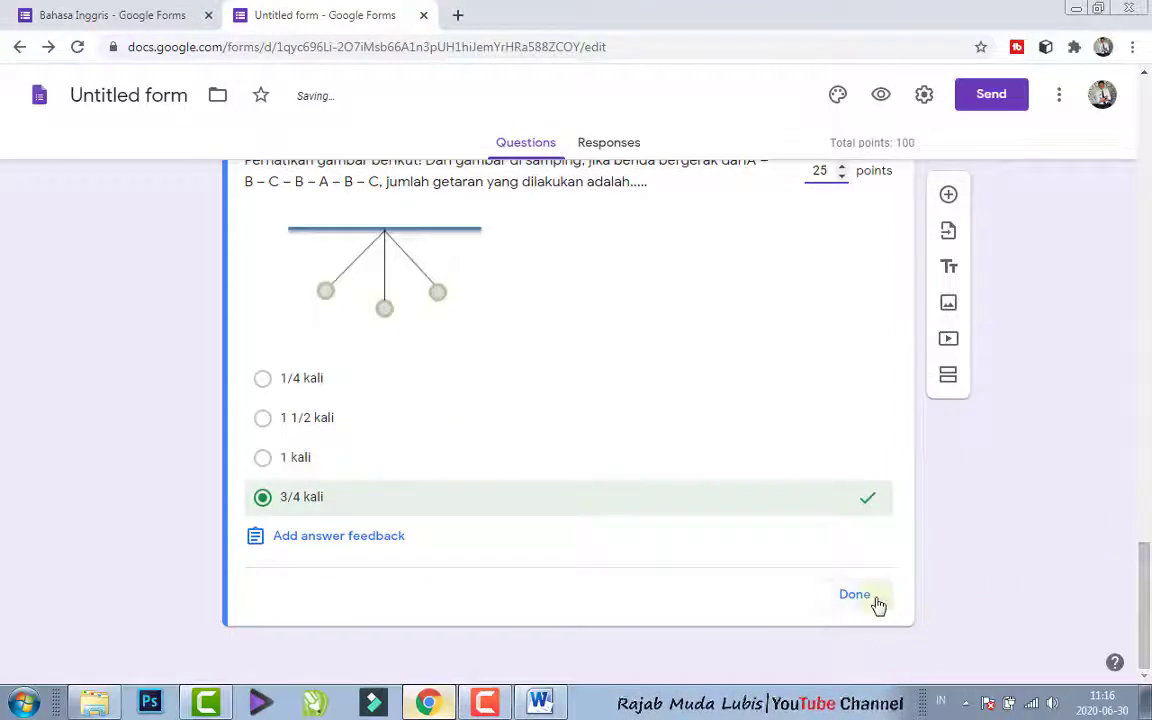
left_click(872, 600)
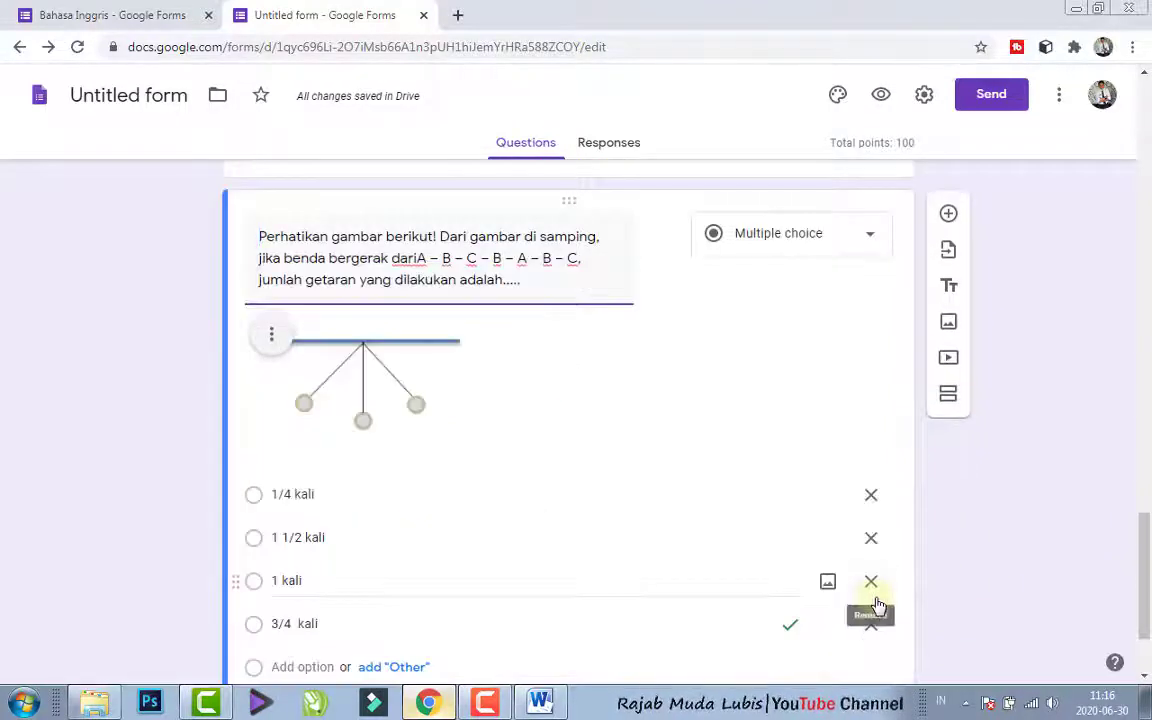
- In the form's general settings, turn off collecting email addresses, limit to 1 response, and leave editing after submit disabled
left_click_drag(1148, 598, 1147, 160)
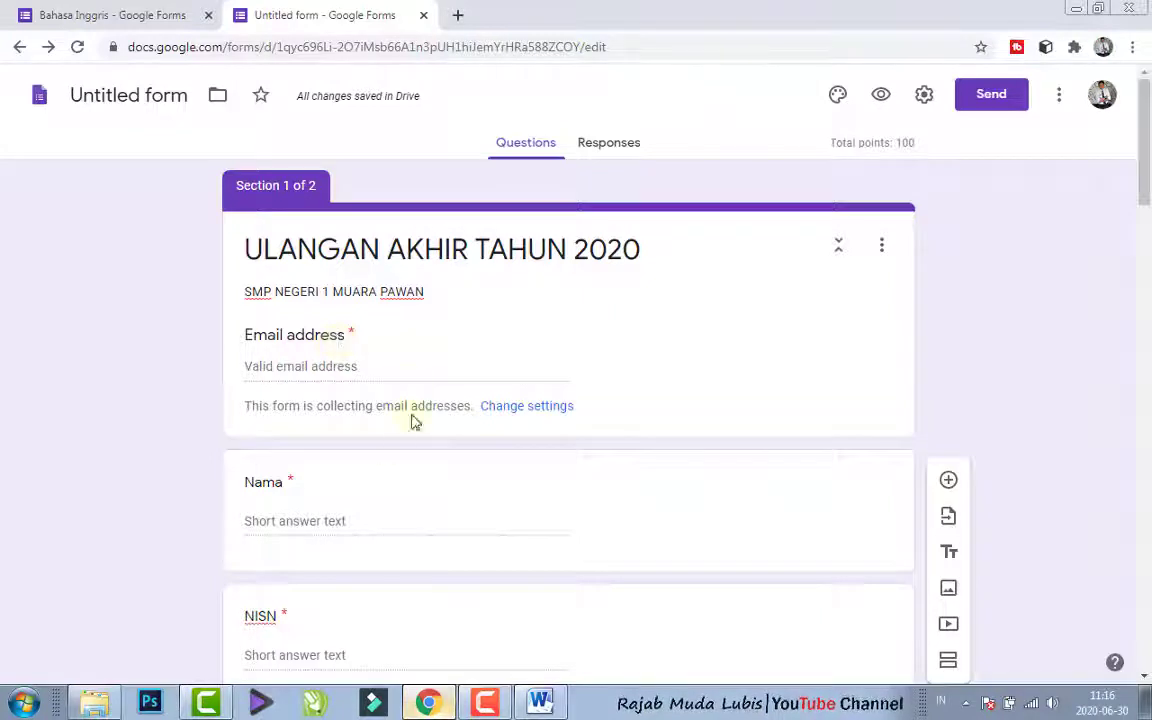
left_click(921, 100)
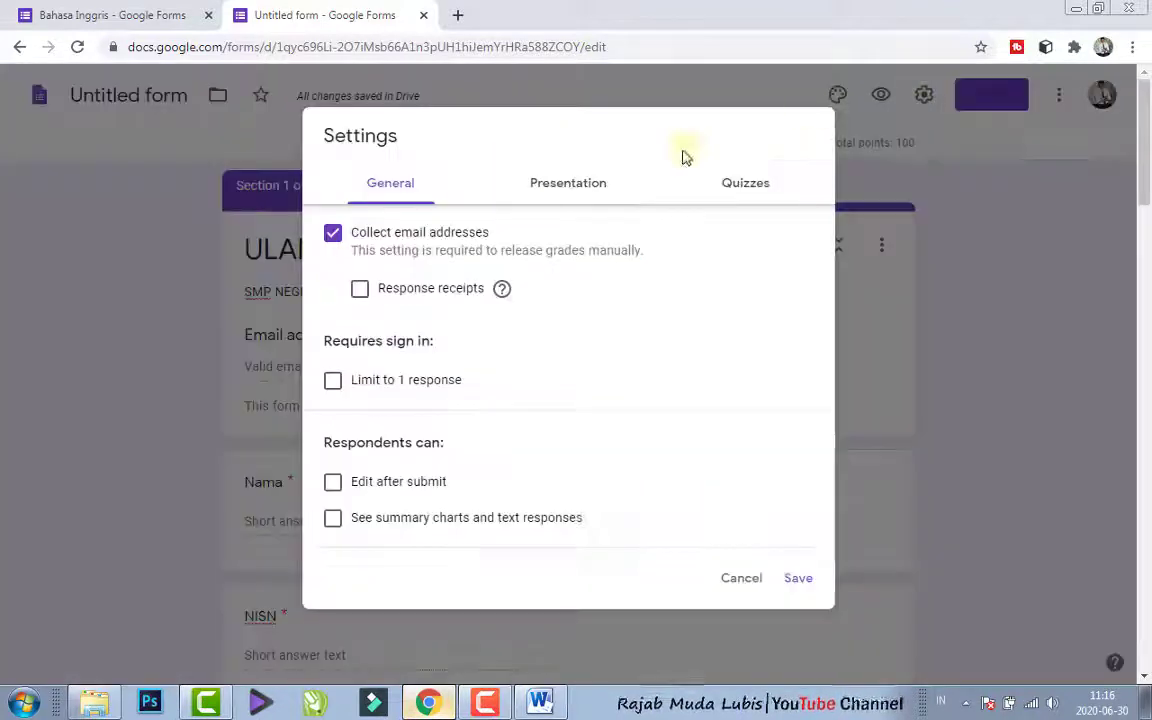
left_click(334, 240)
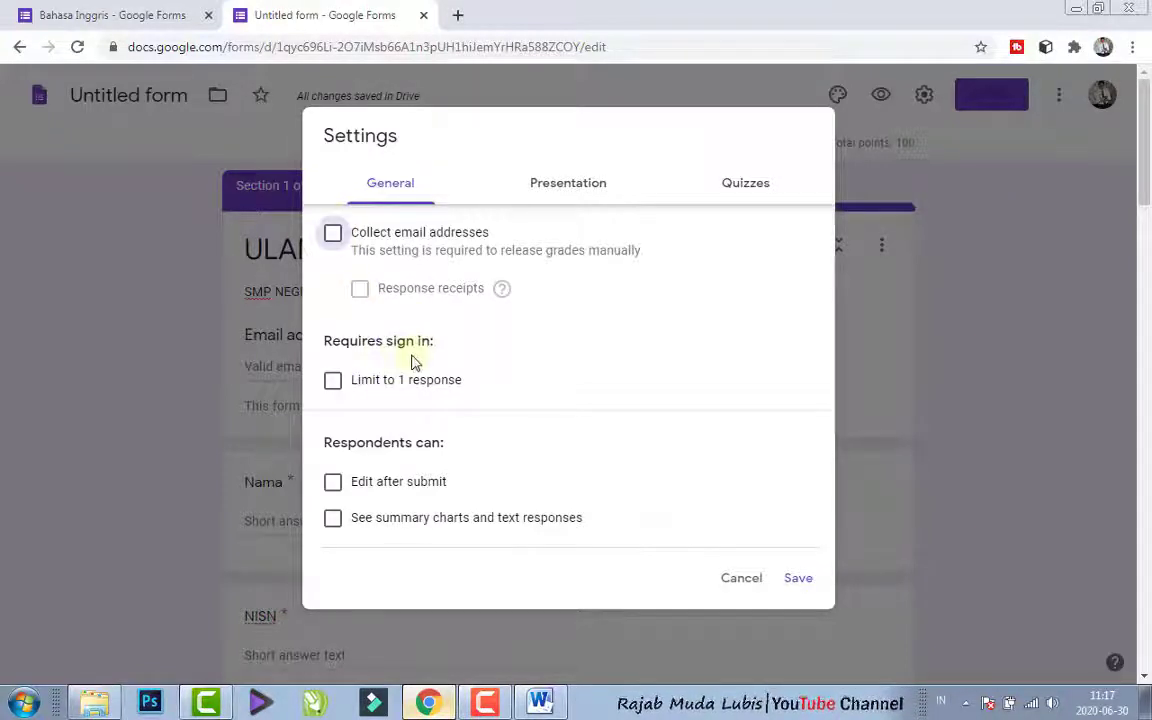
left_click(333, 381)
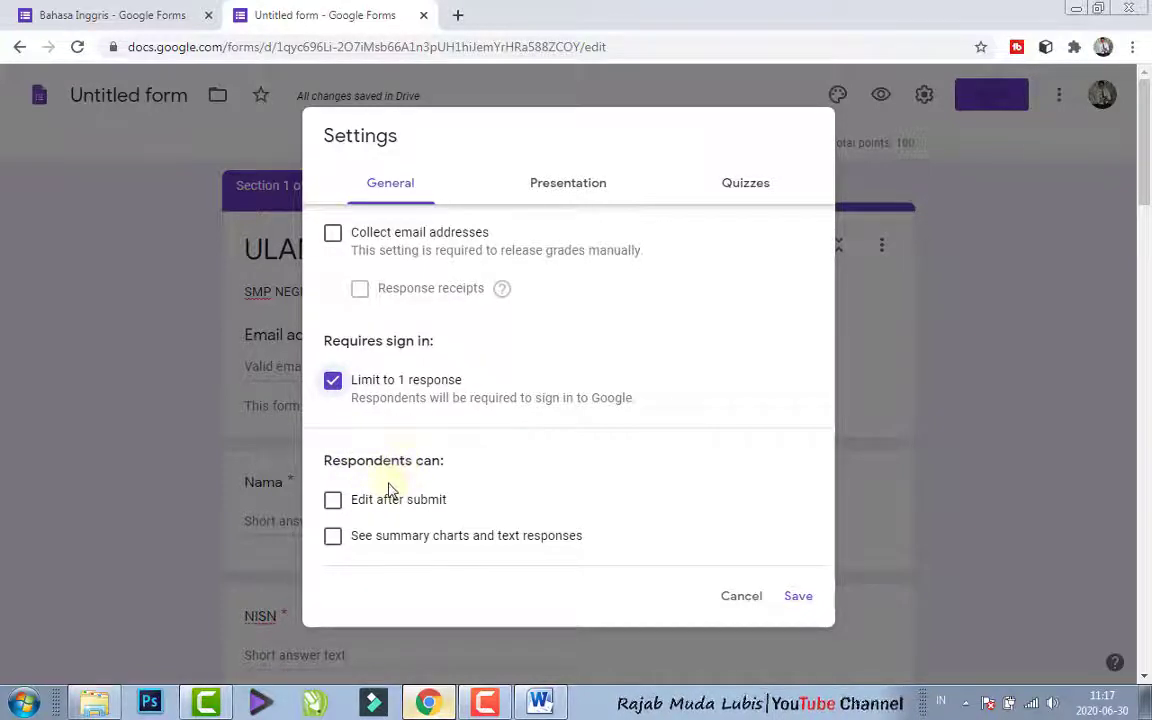
left_click(333, 503)
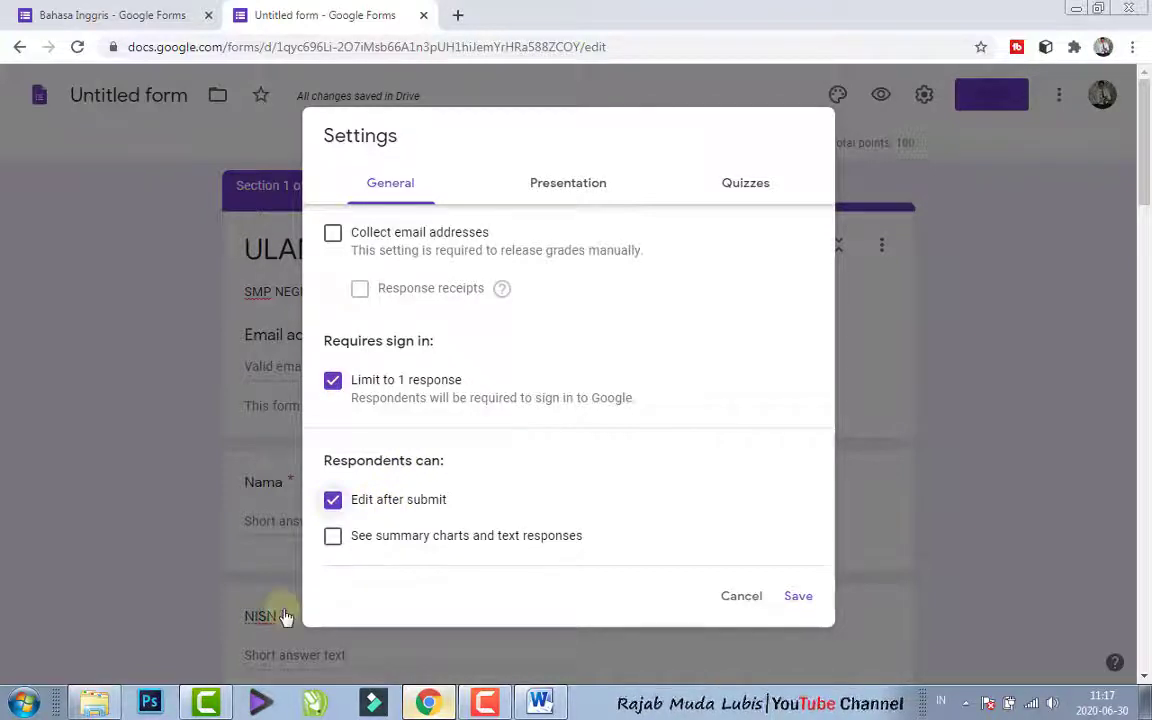
left_click(333, 502)
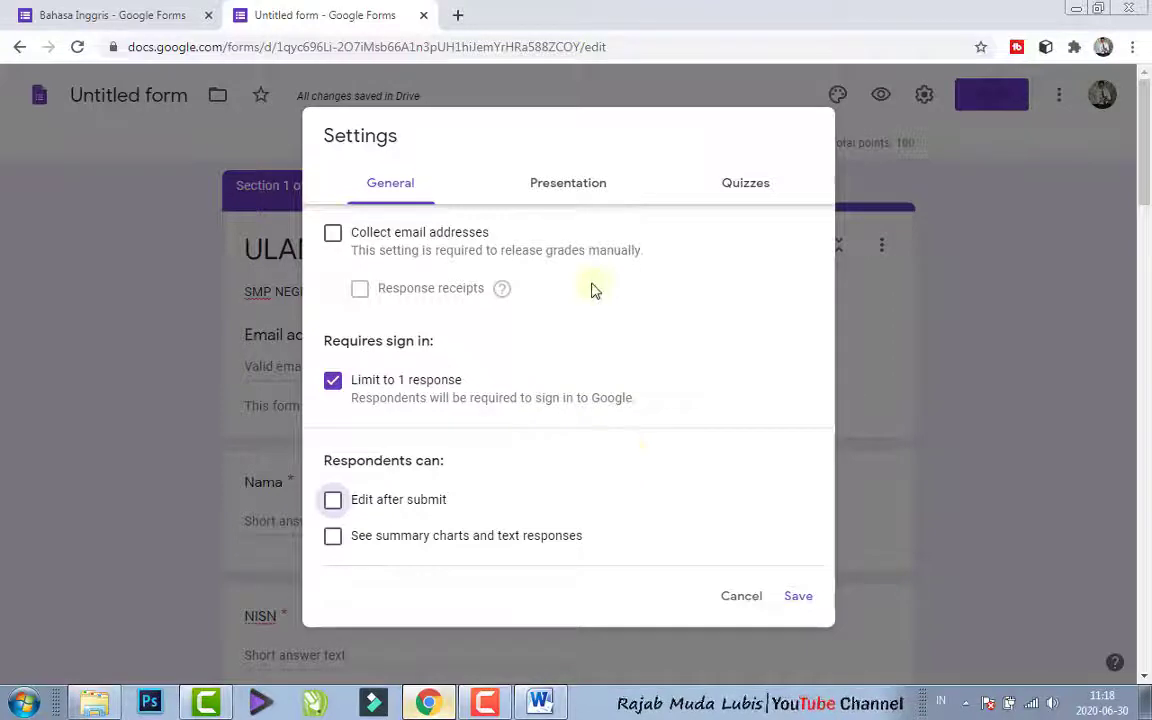
- In the form's presentation settings, enable the progress bar and shuffled question order
left_click(552, 185)
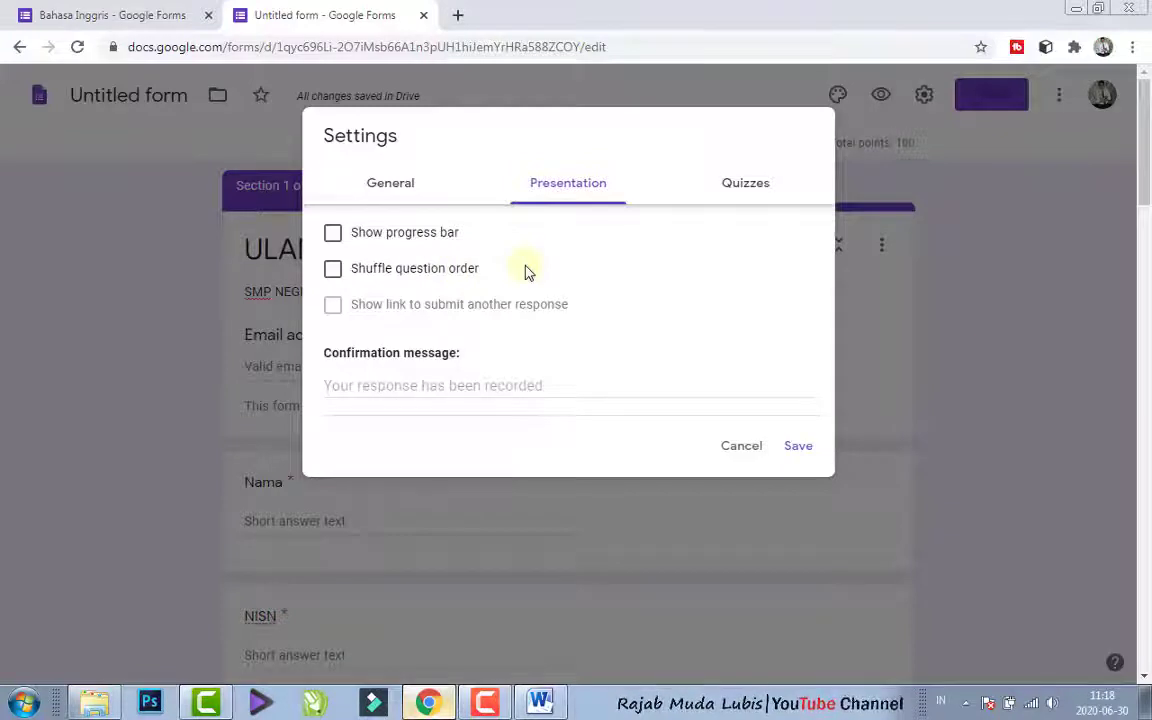
left_click(333, 234)
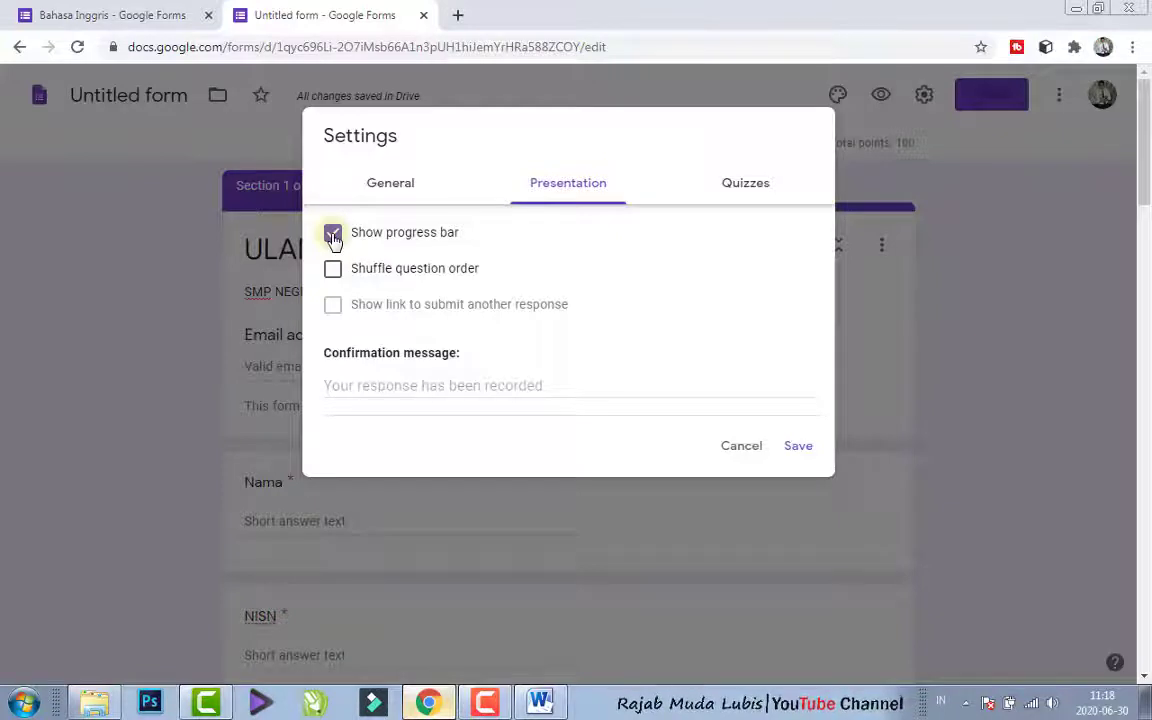
left_click(334, 240)
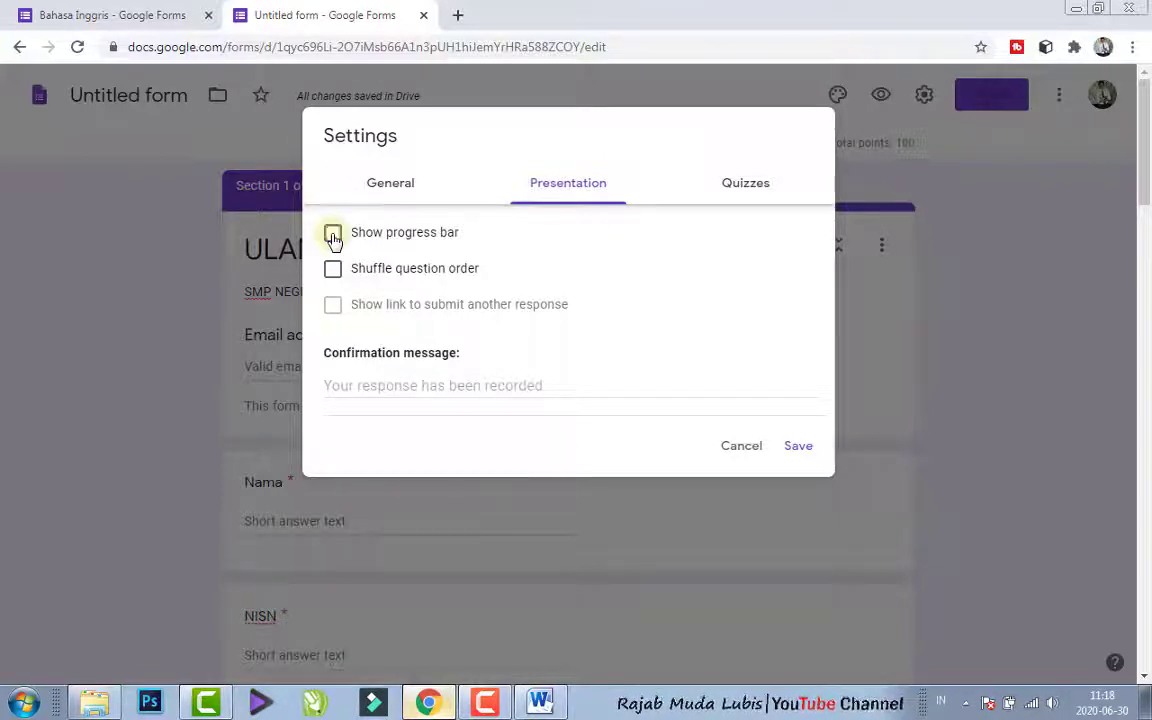
left_click(334, 240)
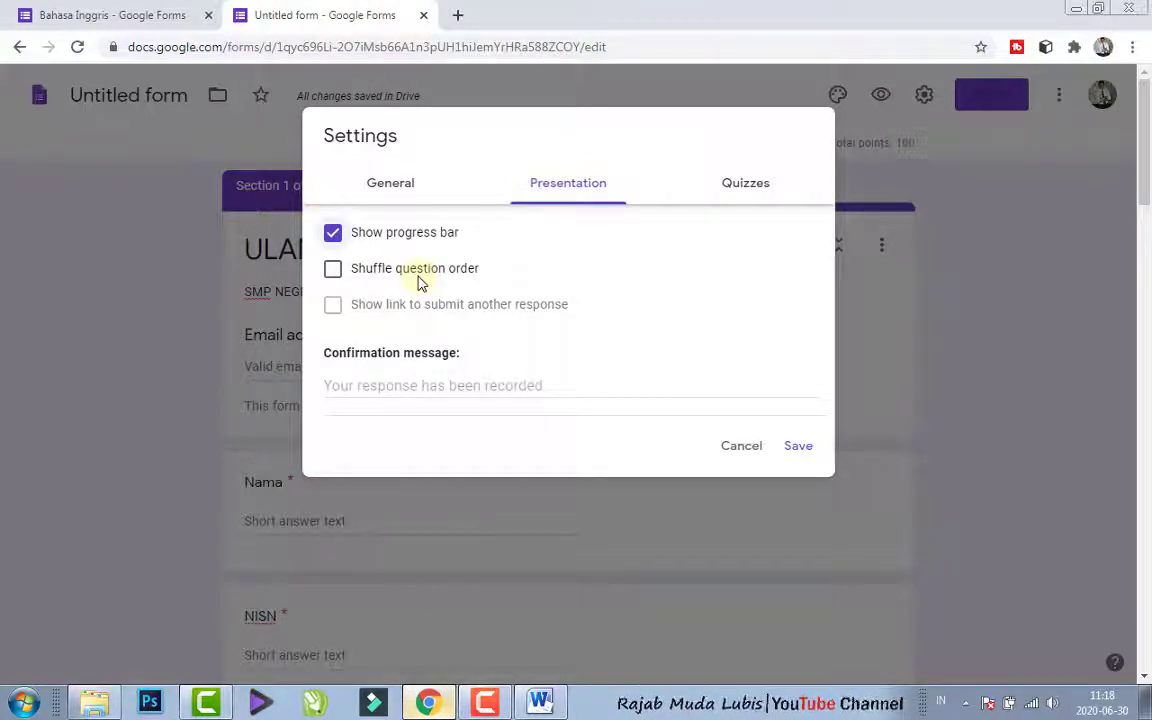
left_click(335, 273)
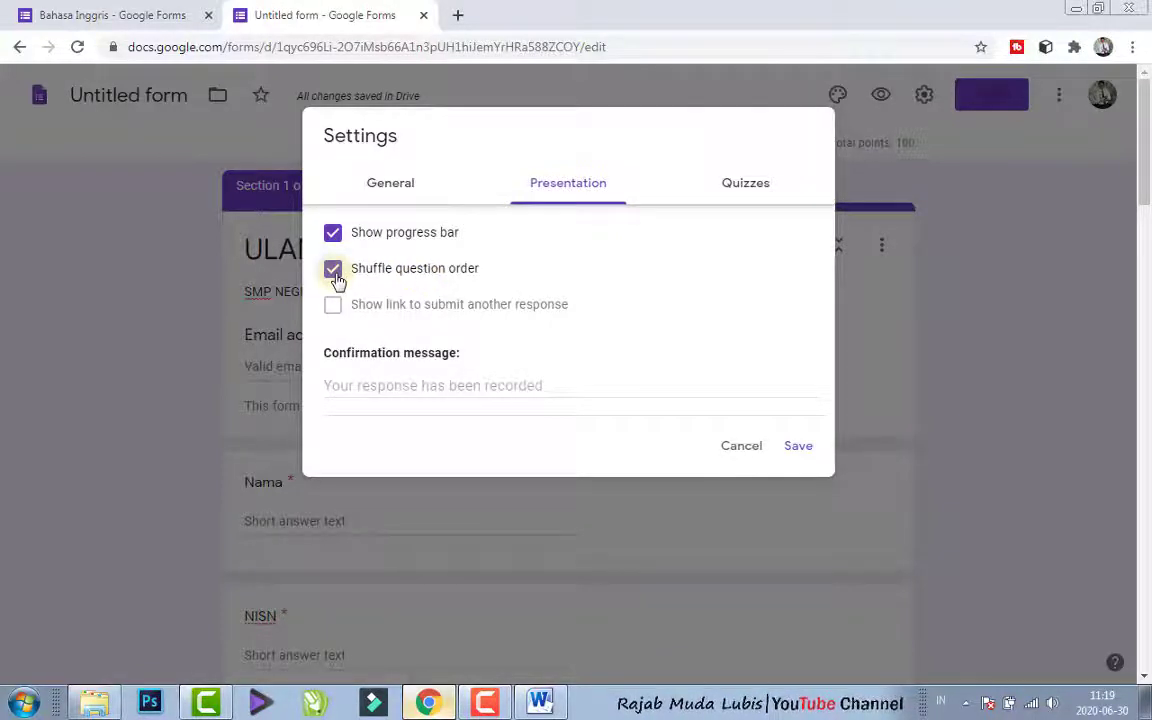
- Set the confirmation message to "Jawabanmu sudah terekam, Terimakasih!" and save the form settings
left_click(359, 383)
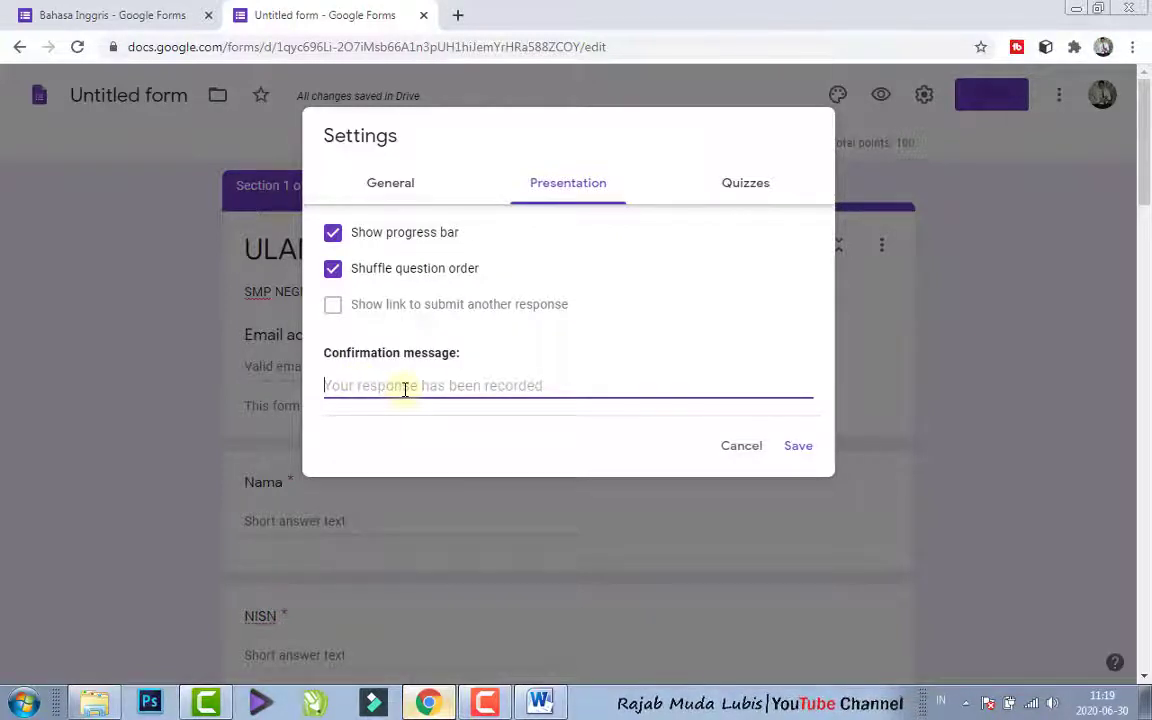
type("Jawabanmu sudah")
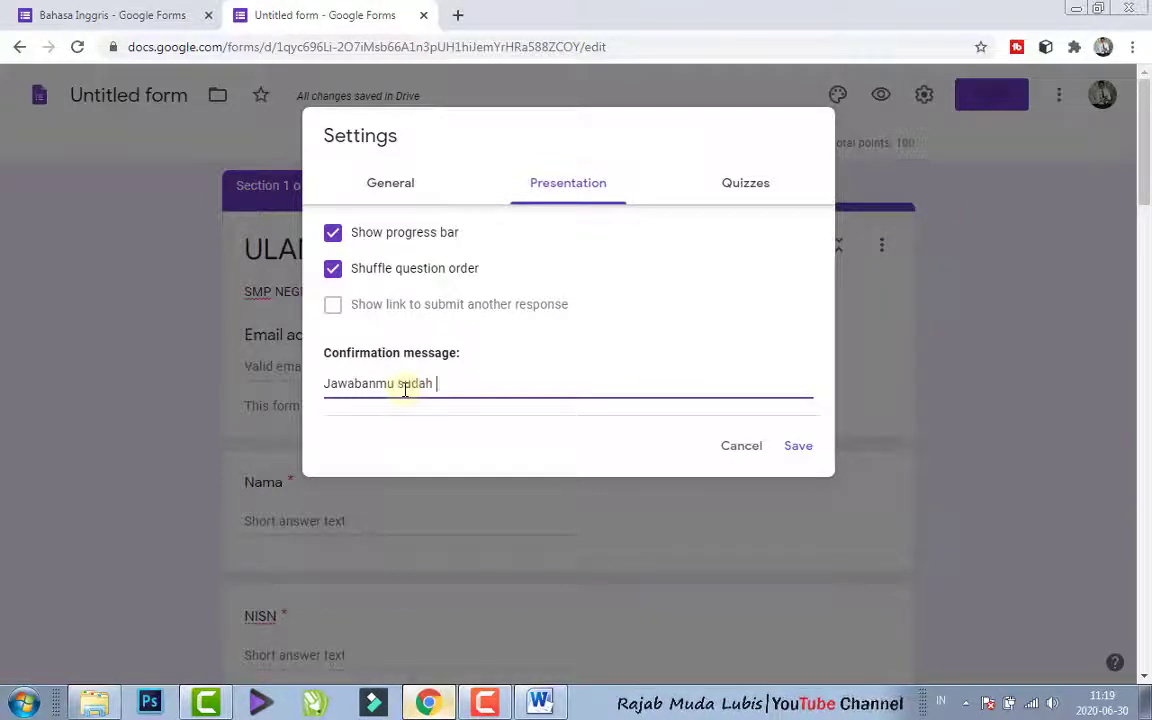
type(" terekam,")
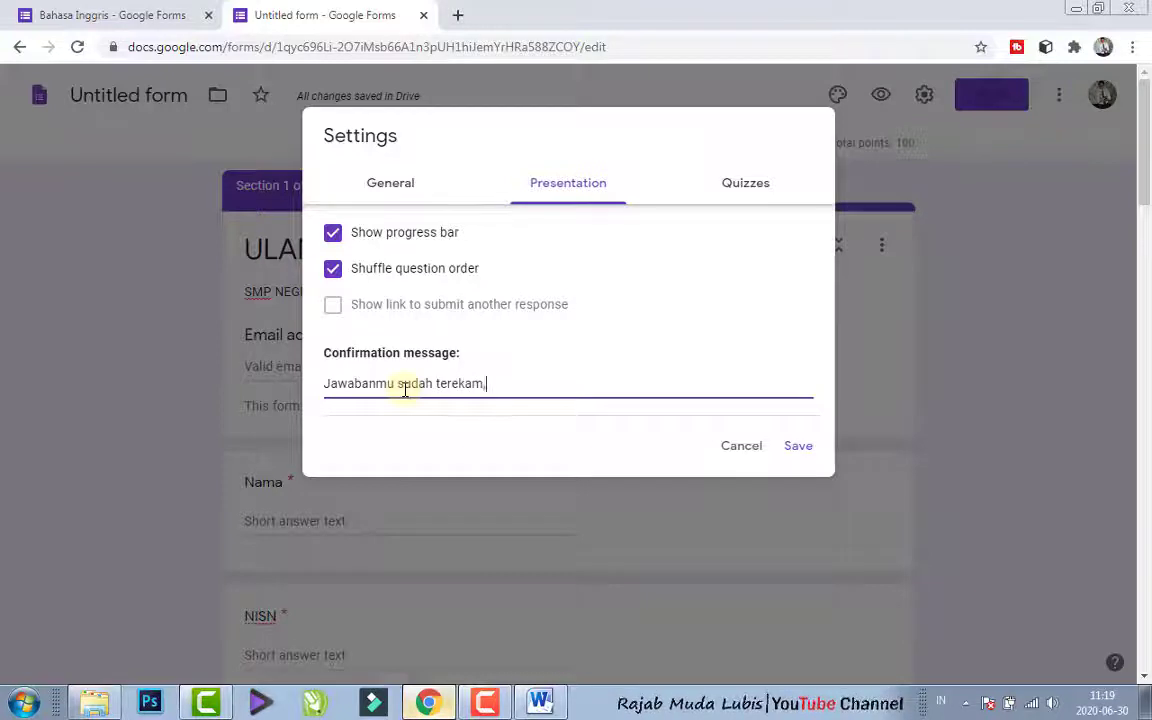
type(" Terti")
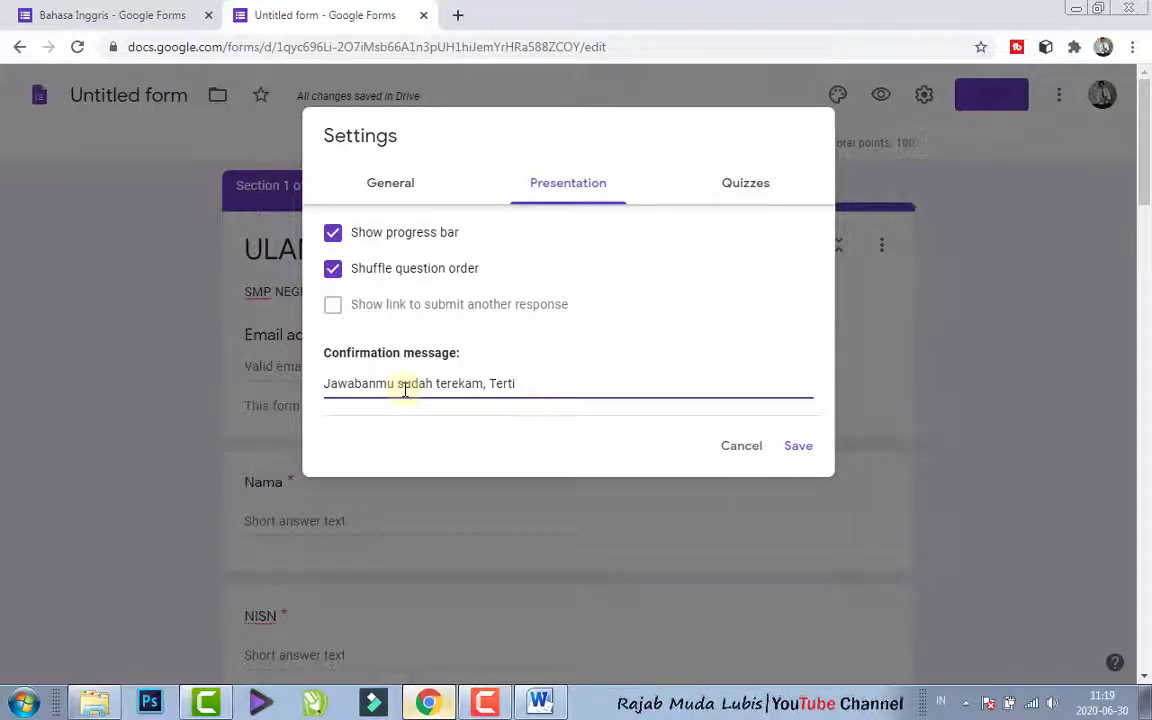
key("BackSpace")
key("BackSpace")
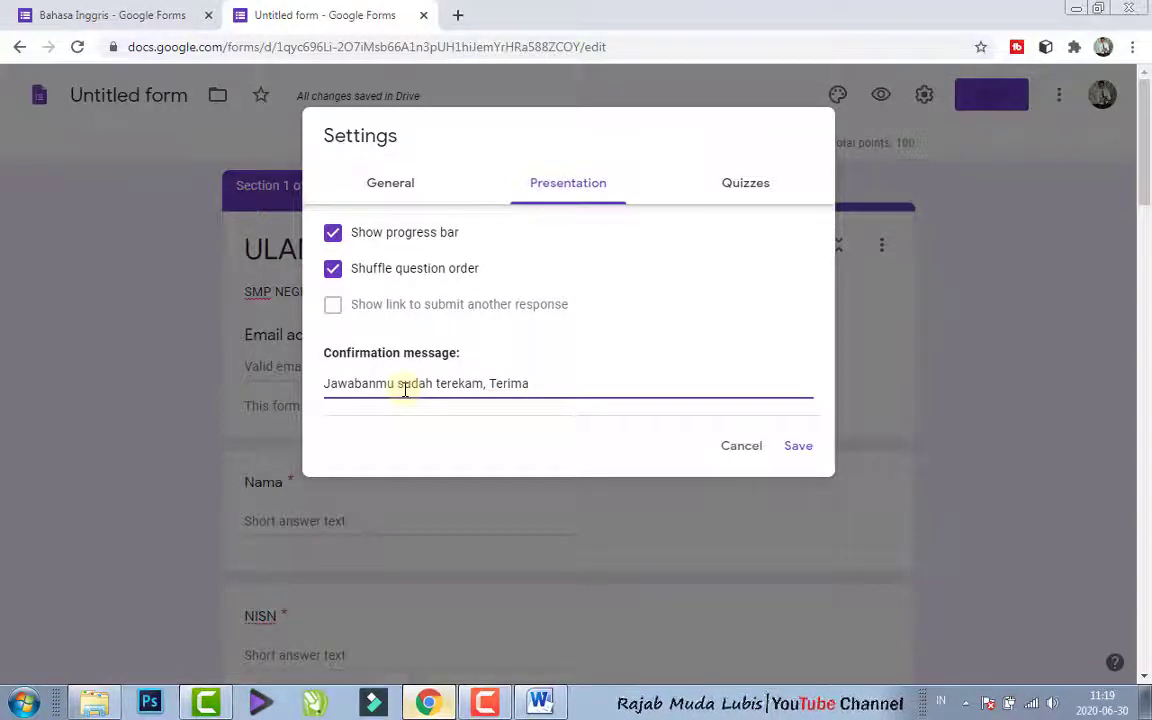
type("imakasih!")
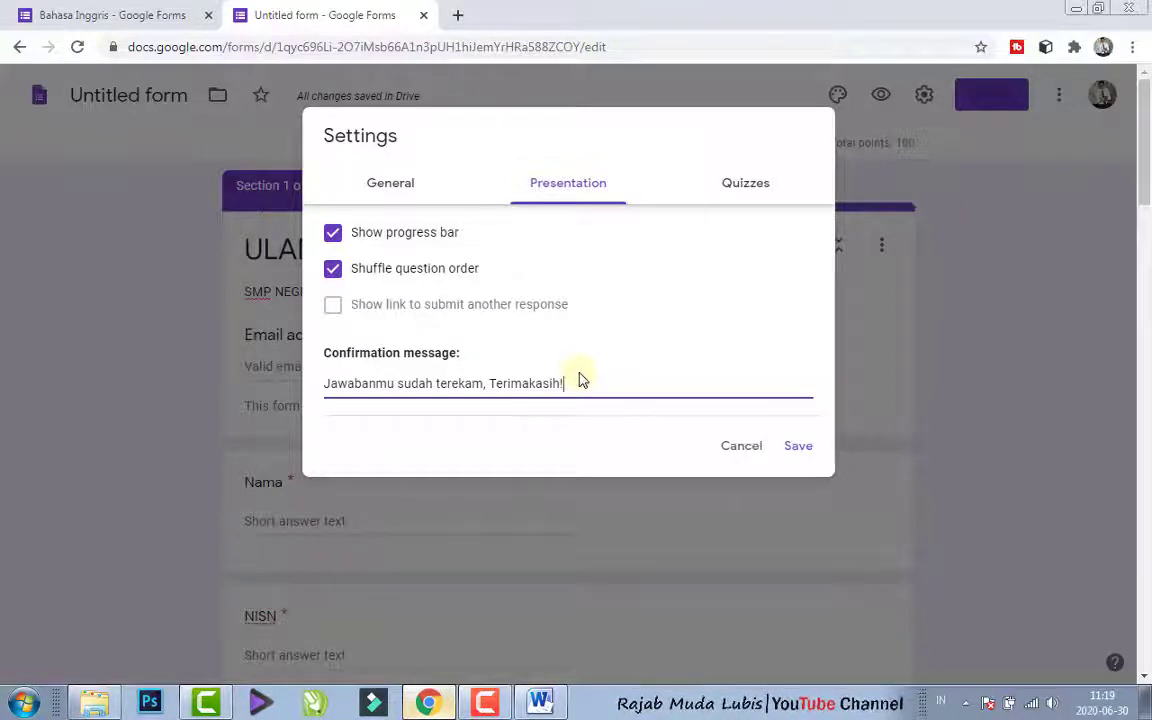
left_click(735, 192)
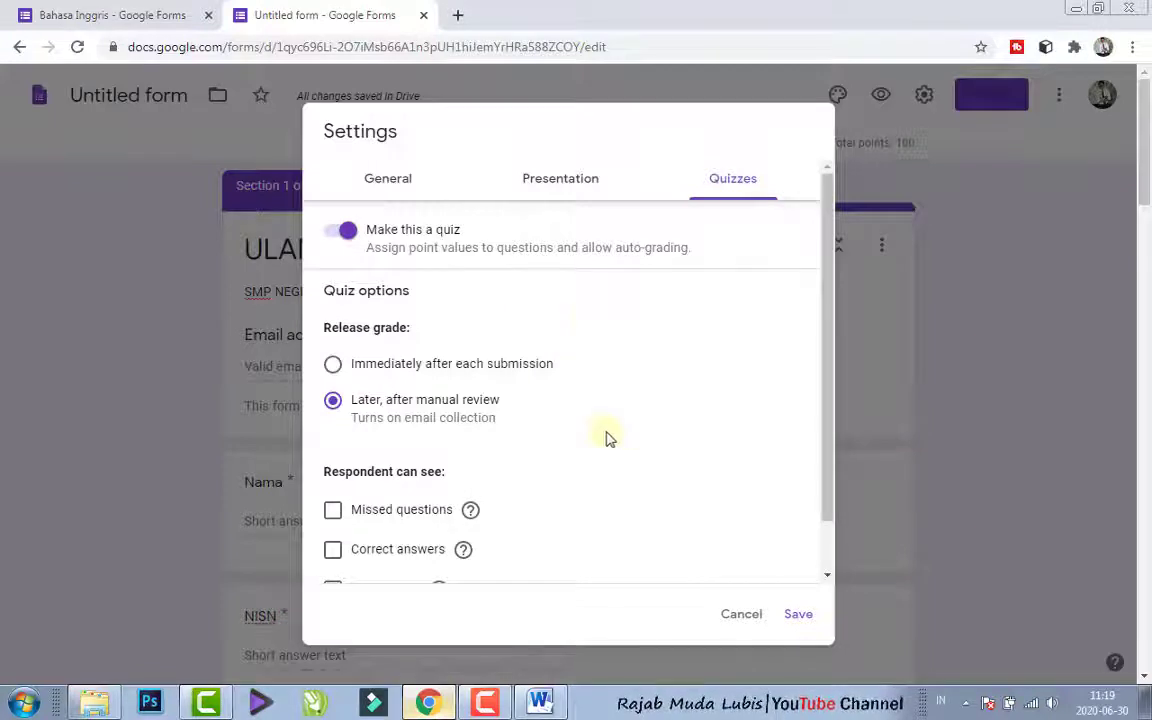
left_click(799, 614)
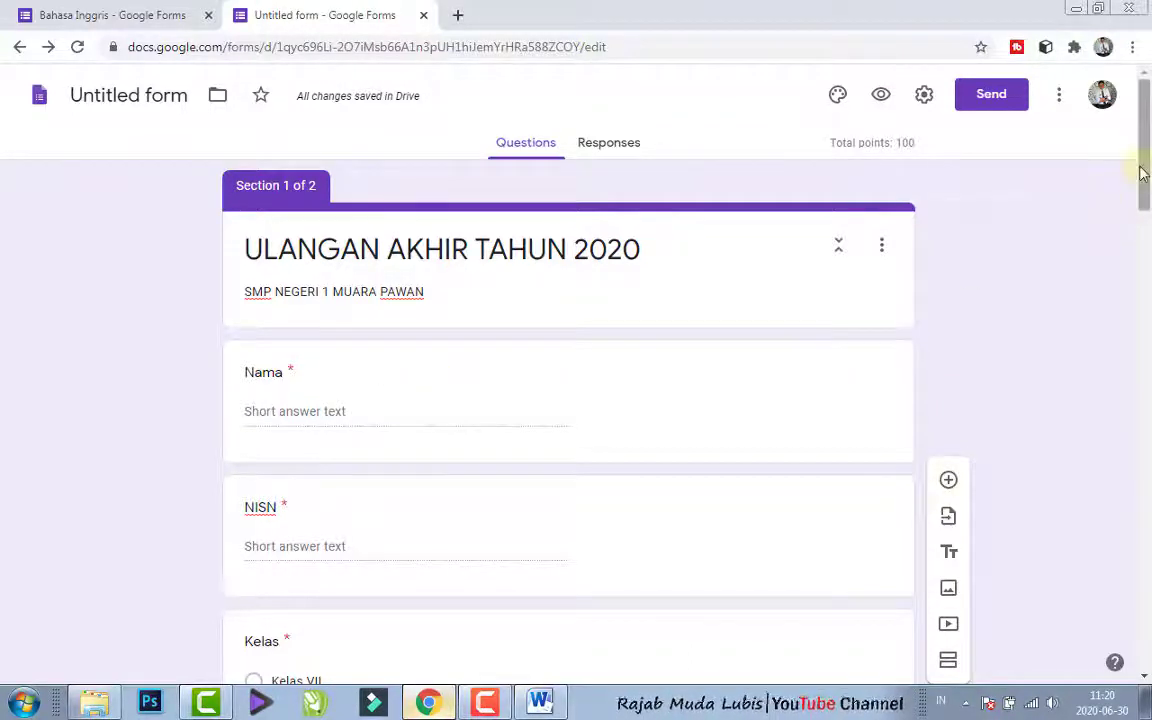
left_click_drag(1145, 173, 1147, 178)
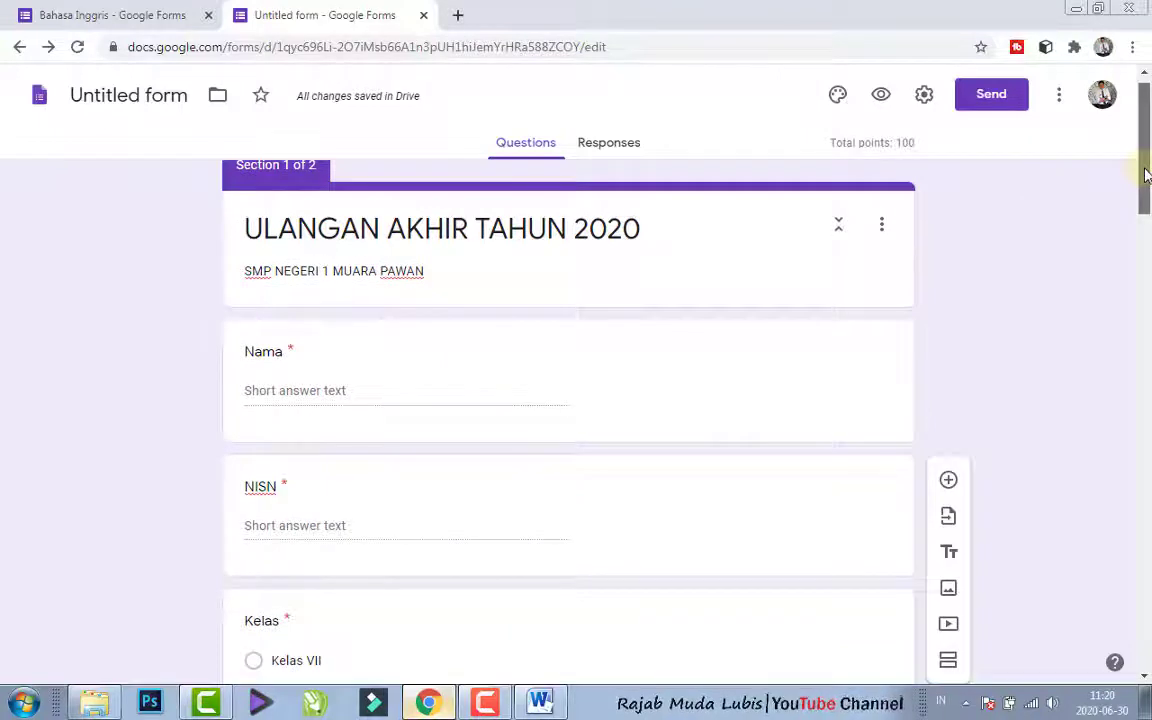
left_click_drag(1146, 174, 1145, 219)
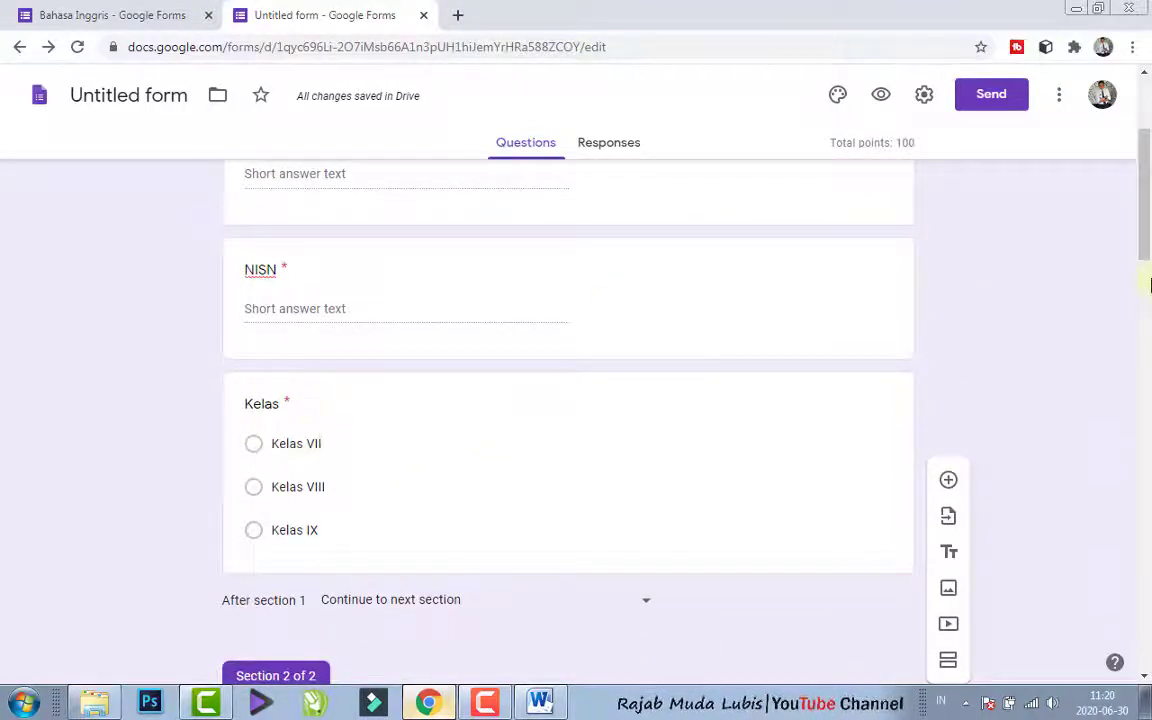
scroll(520, 399, "down", 2)
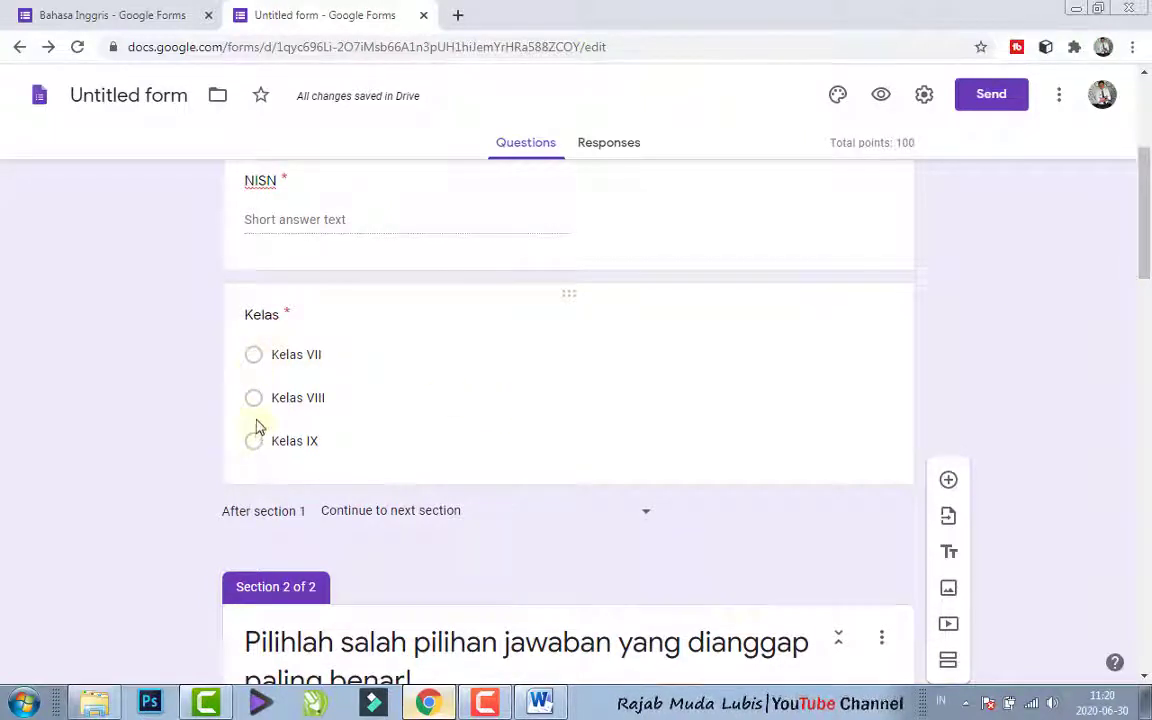
left_click_drag(1147, 201, 1148, 220)
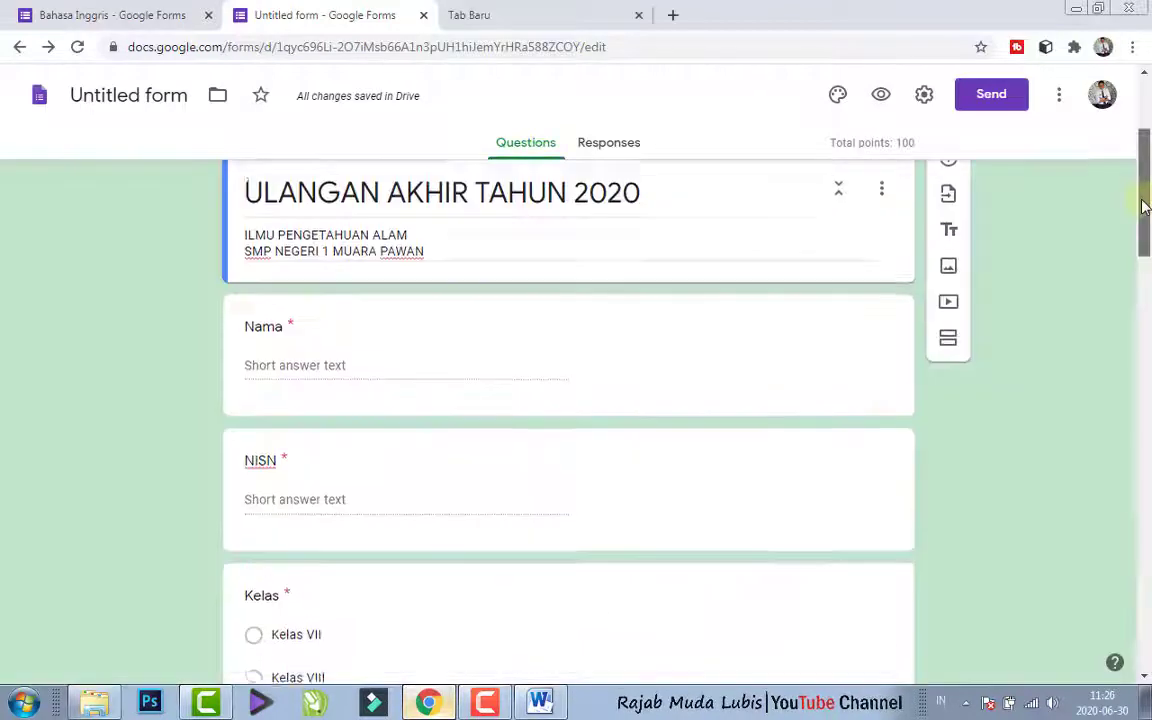
left_click_drag(1145, 205, 1145, 198)
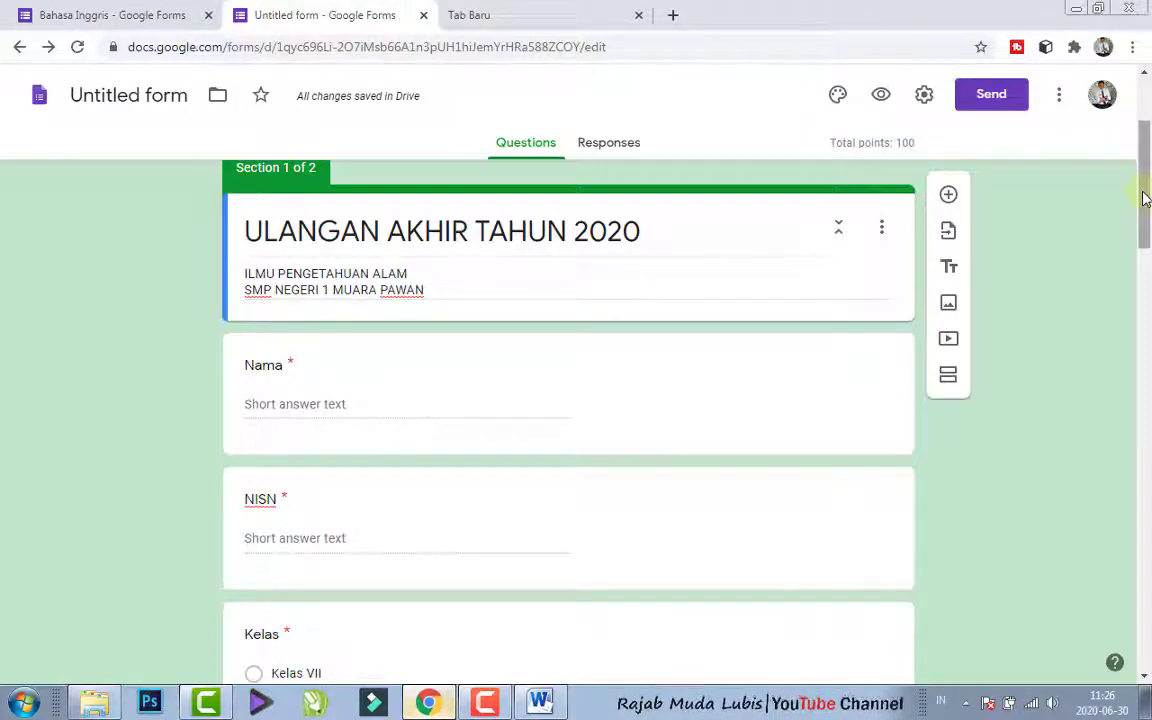
- Add a question titled "Password" after the Kelas question in section 1
scroll(1145, 197, "down", 1)
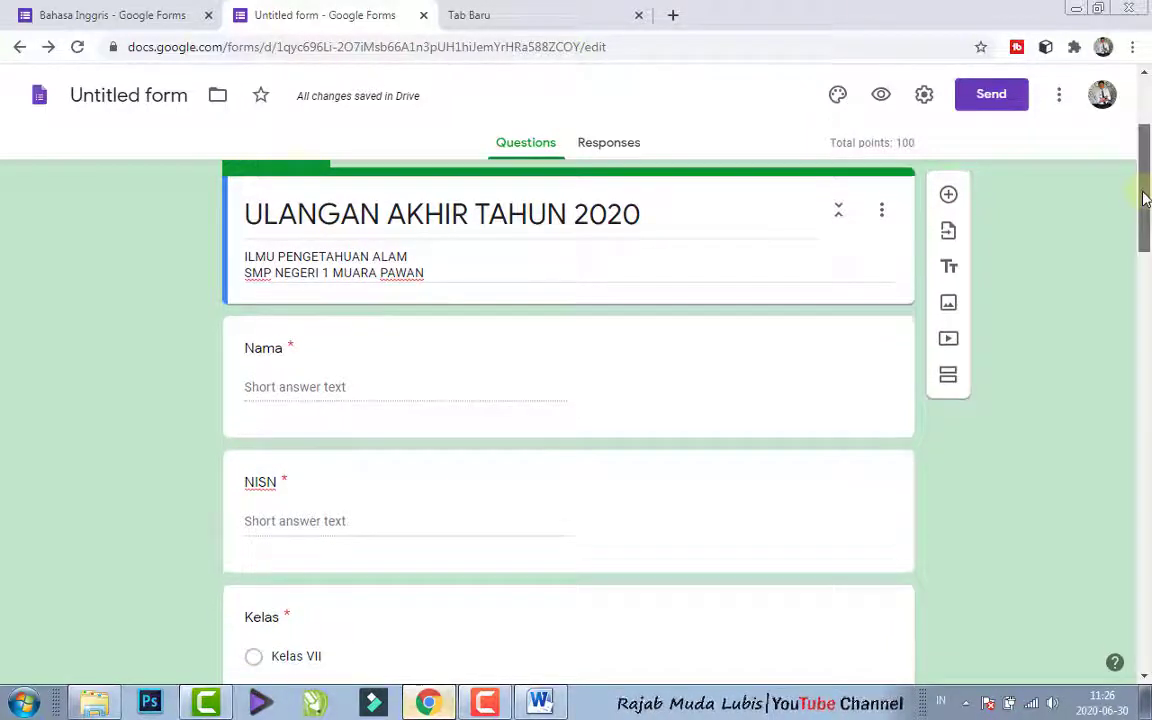
left_click_drag(1143, 192, 1145, 224)
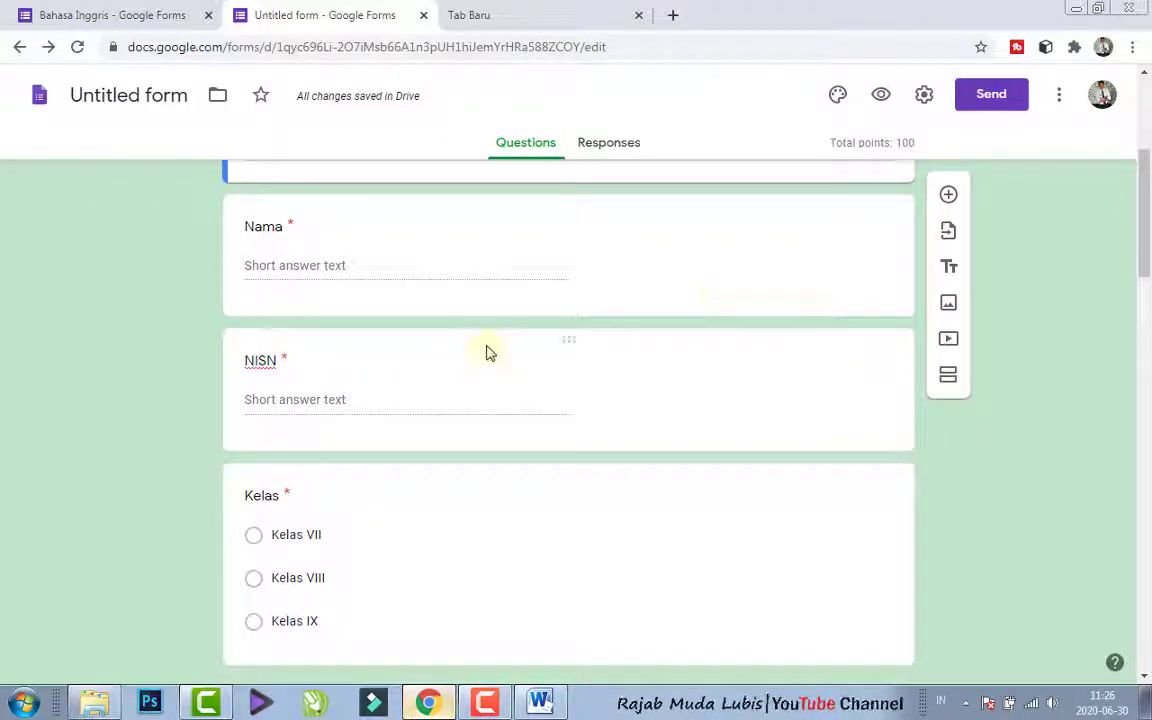
left_click(740, 247)
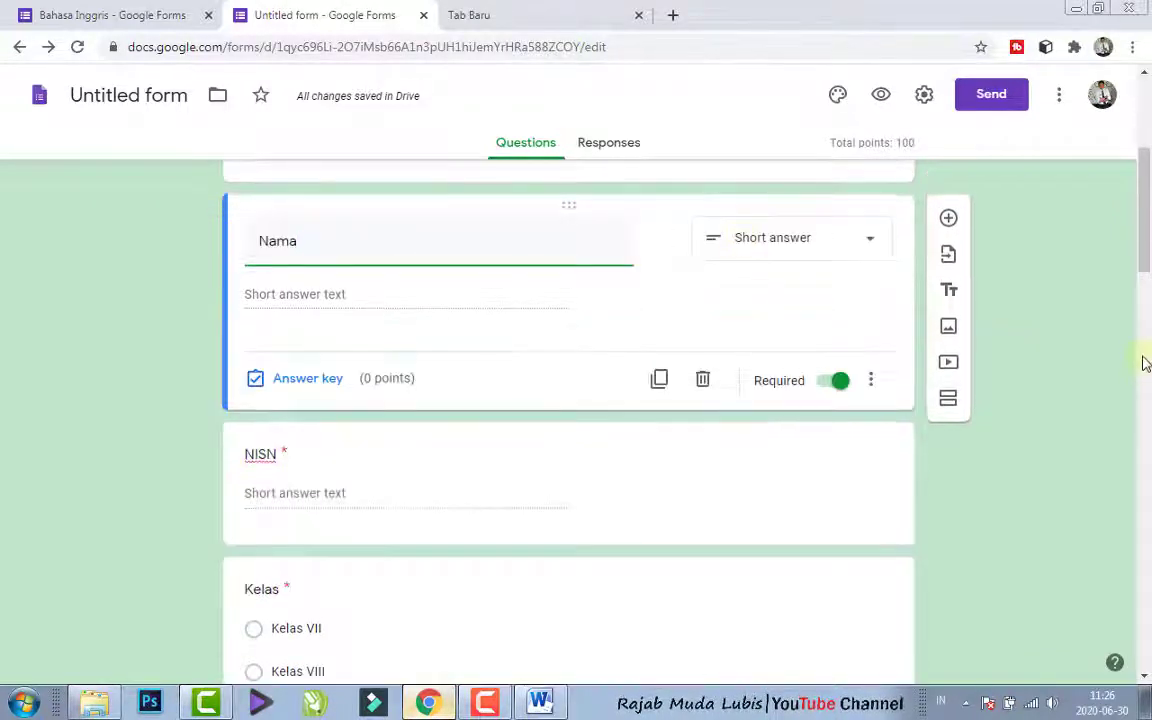
left_click_drag(1146, 222, 1147, 296)
left_click(782, 296)
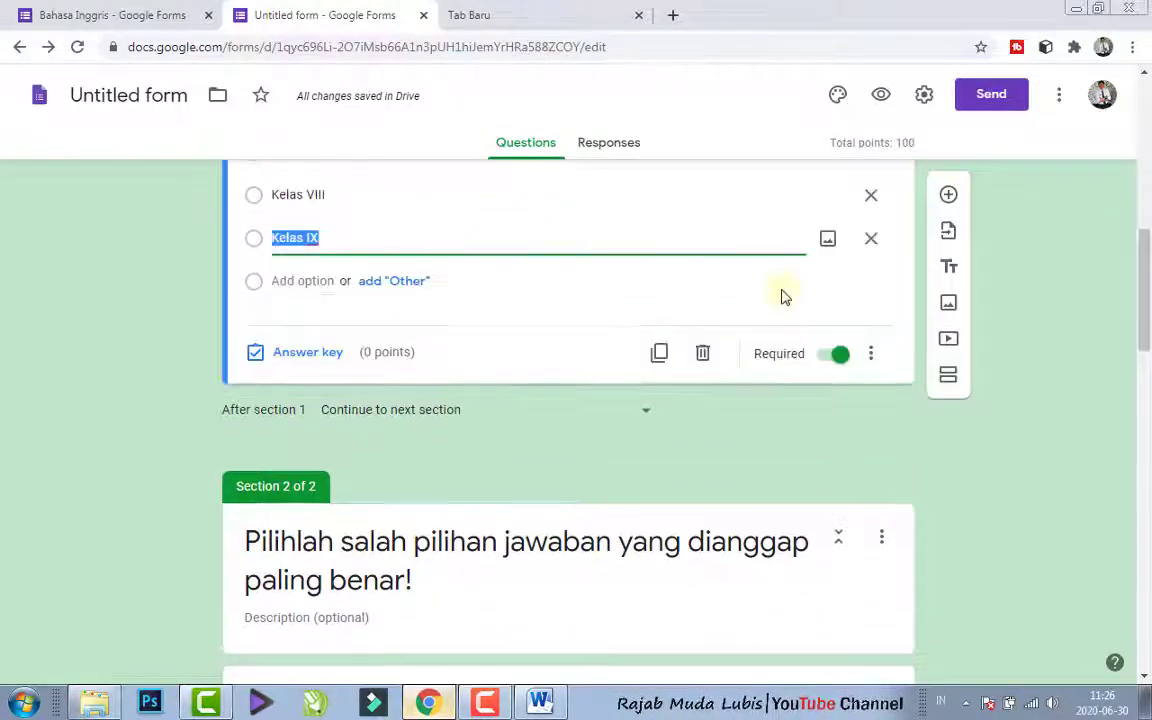
left_click(947, 196)
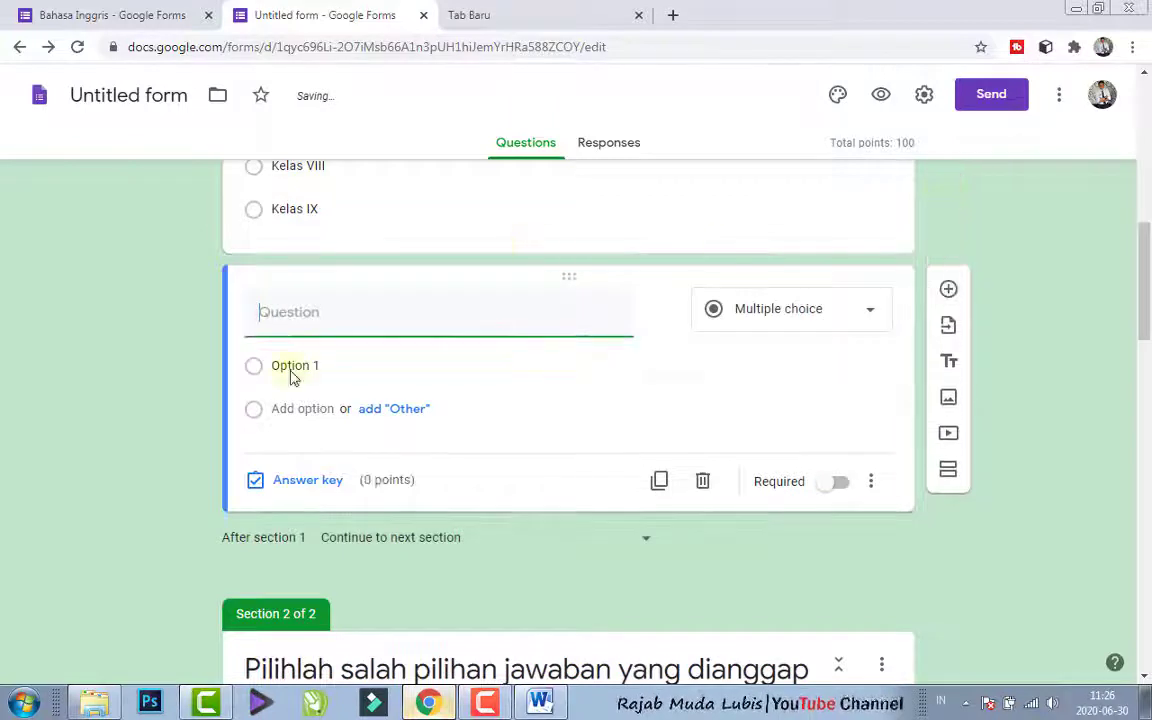
type("pAS")
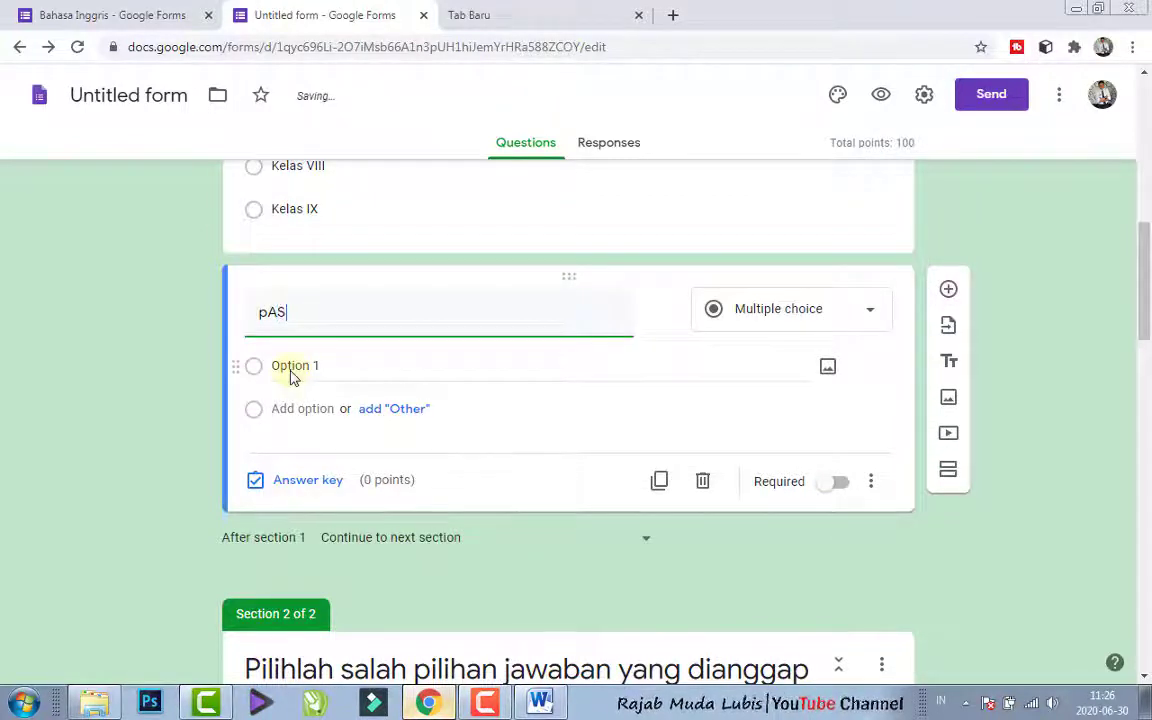
key("BackSpace")
key("BackSpace")
key("BackSpace")
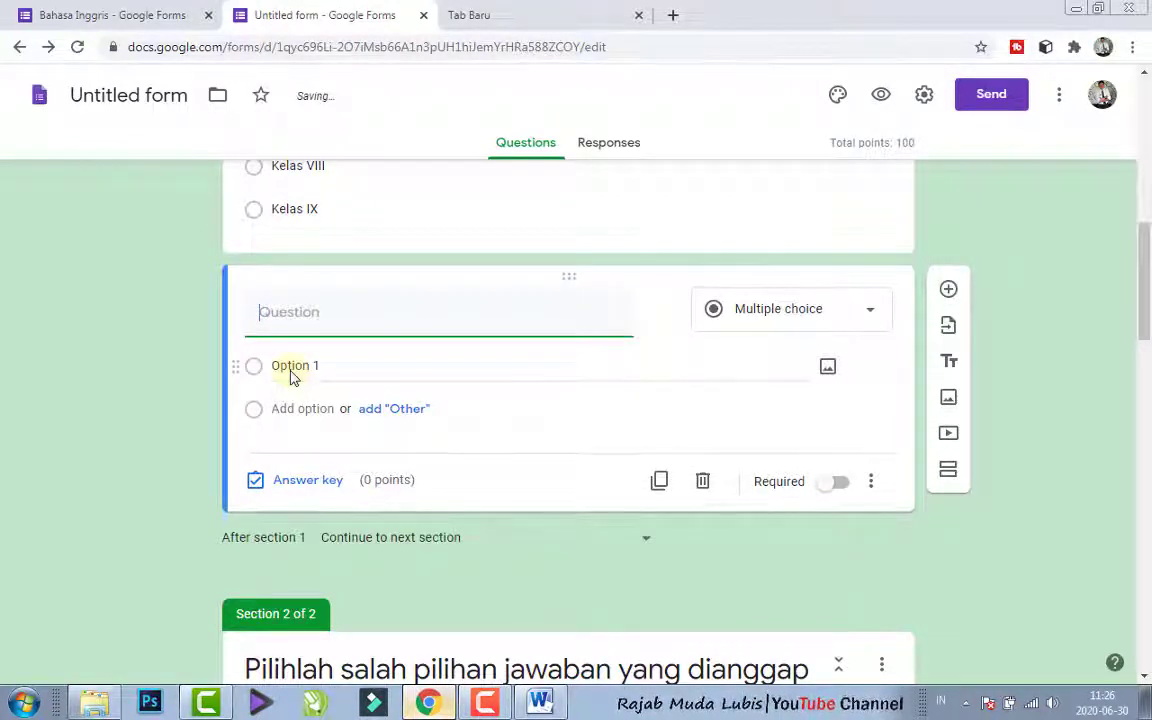
type("Password")
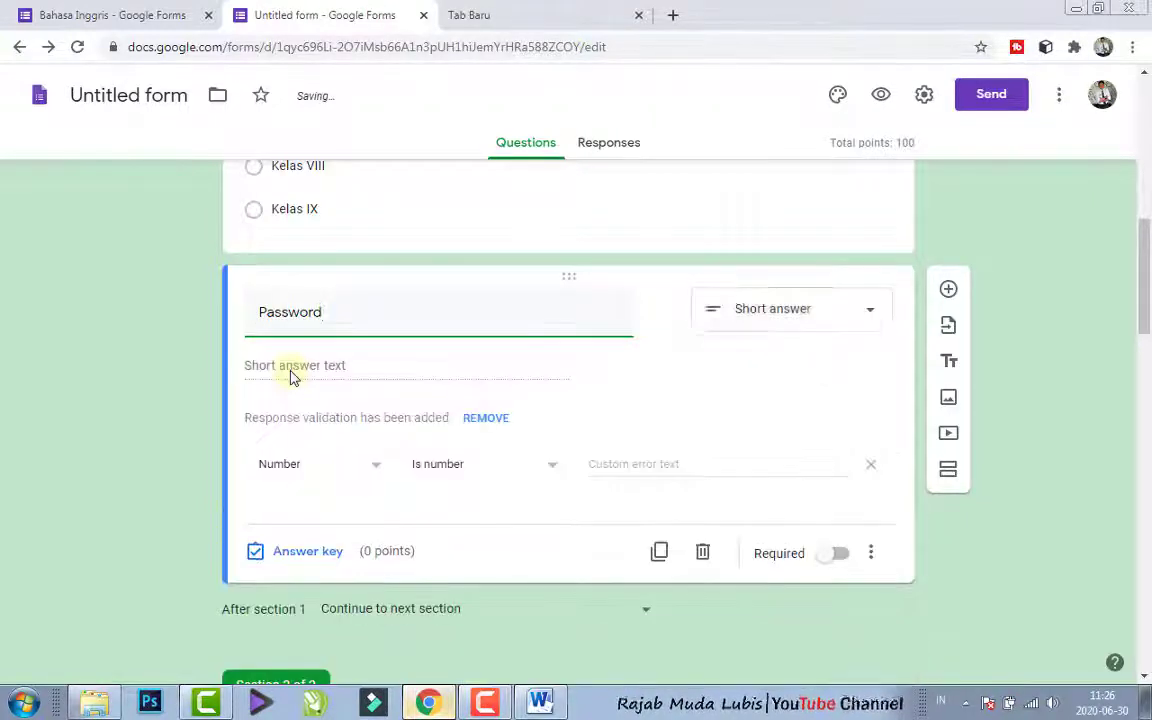
- Set the Password question's response validation to Text, Contains, and enter the exam password as the required text
left_click(745, 320)
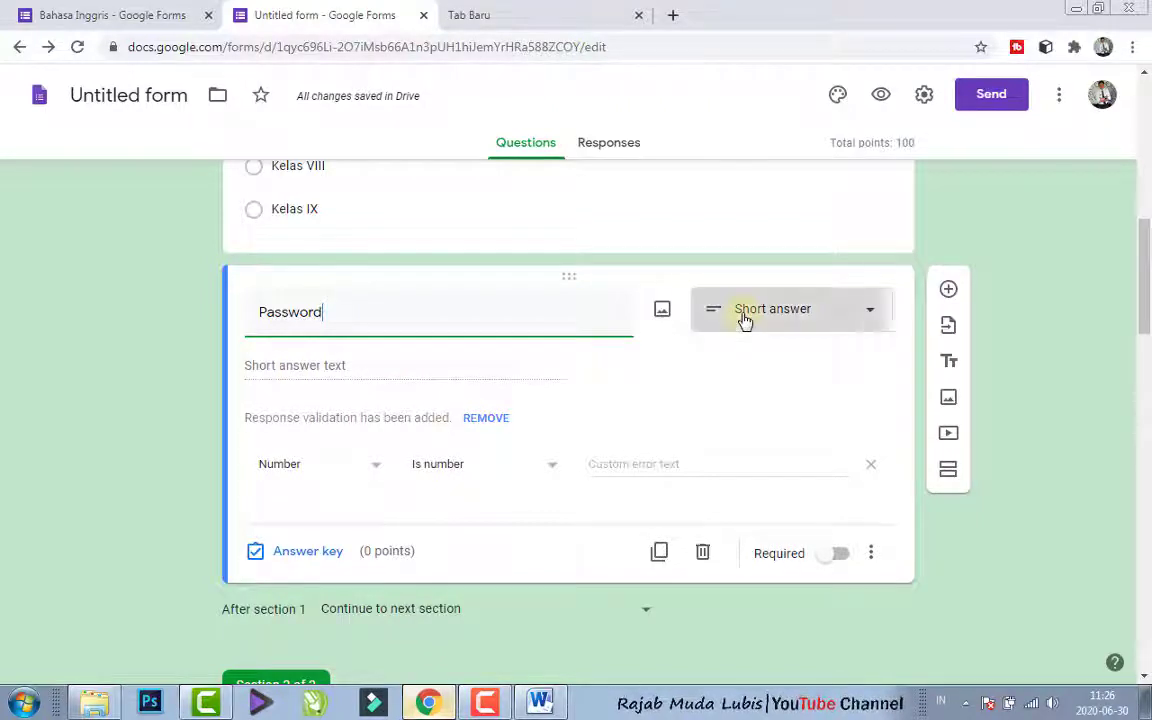
left_click(791, 146)
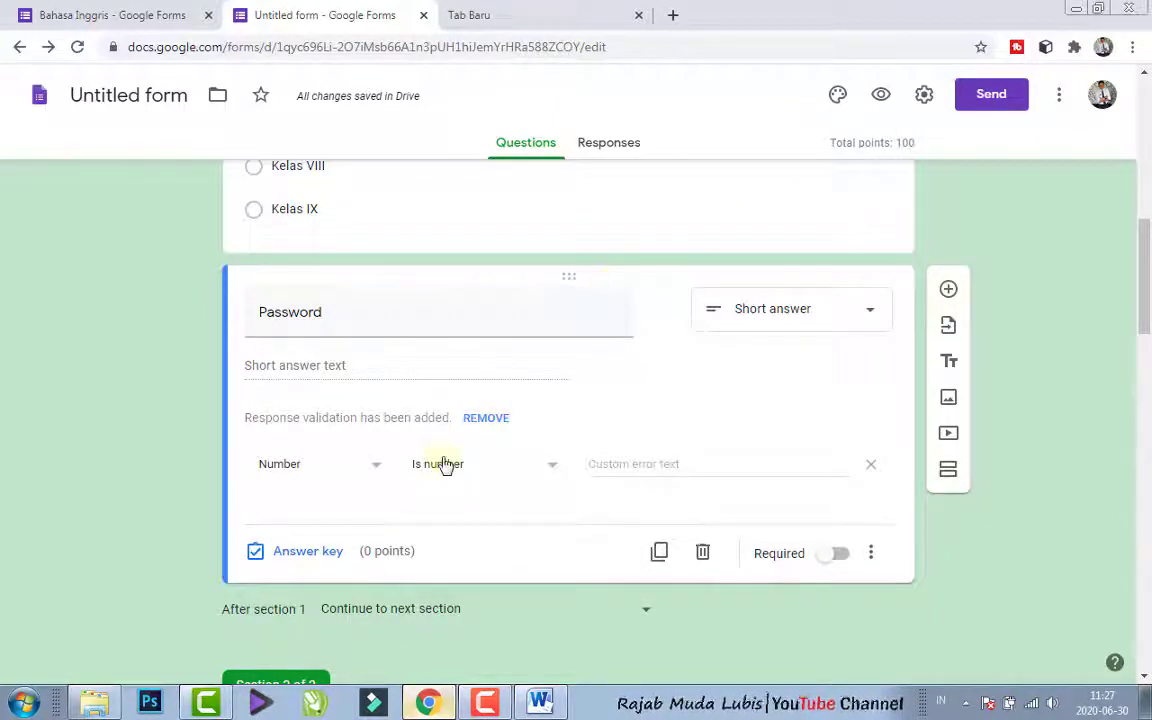
left_click(369, 468)
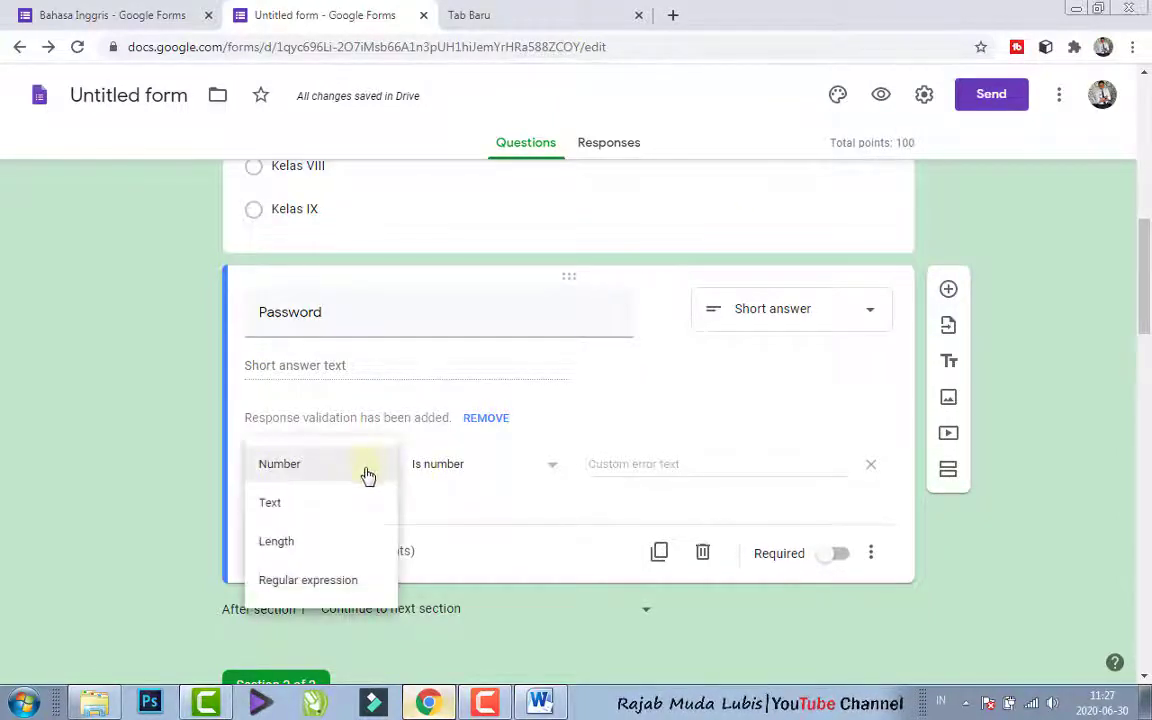
left_click(340, 502)
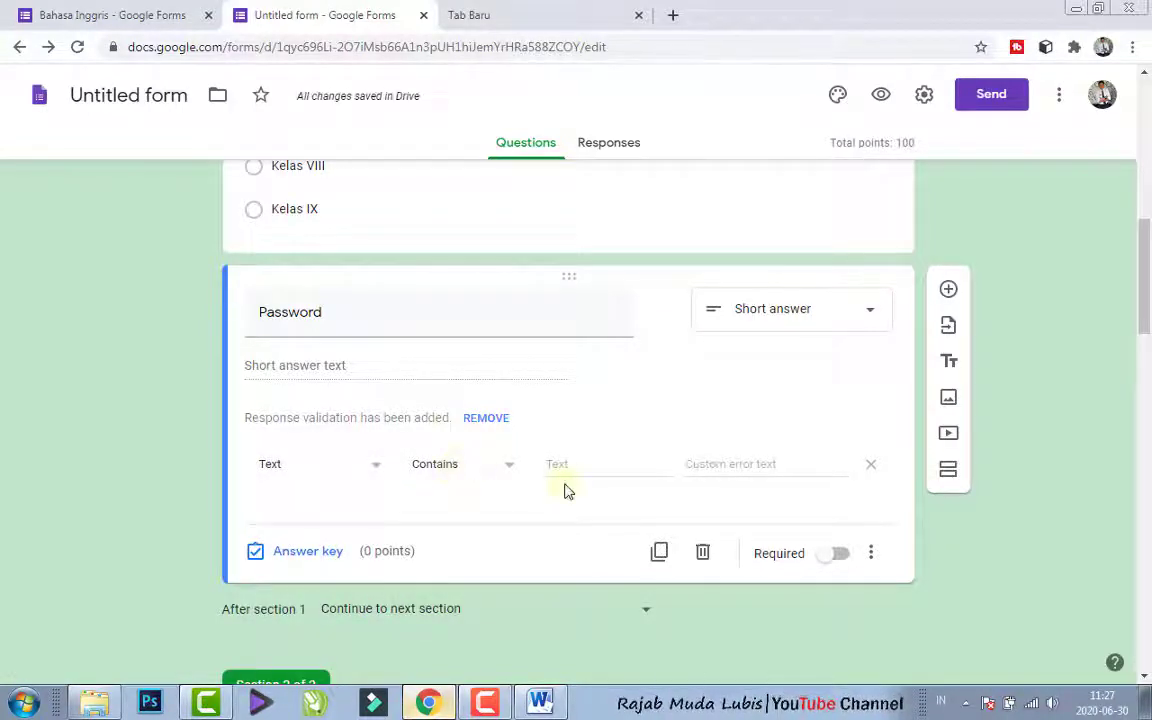
left_click(722, 468)
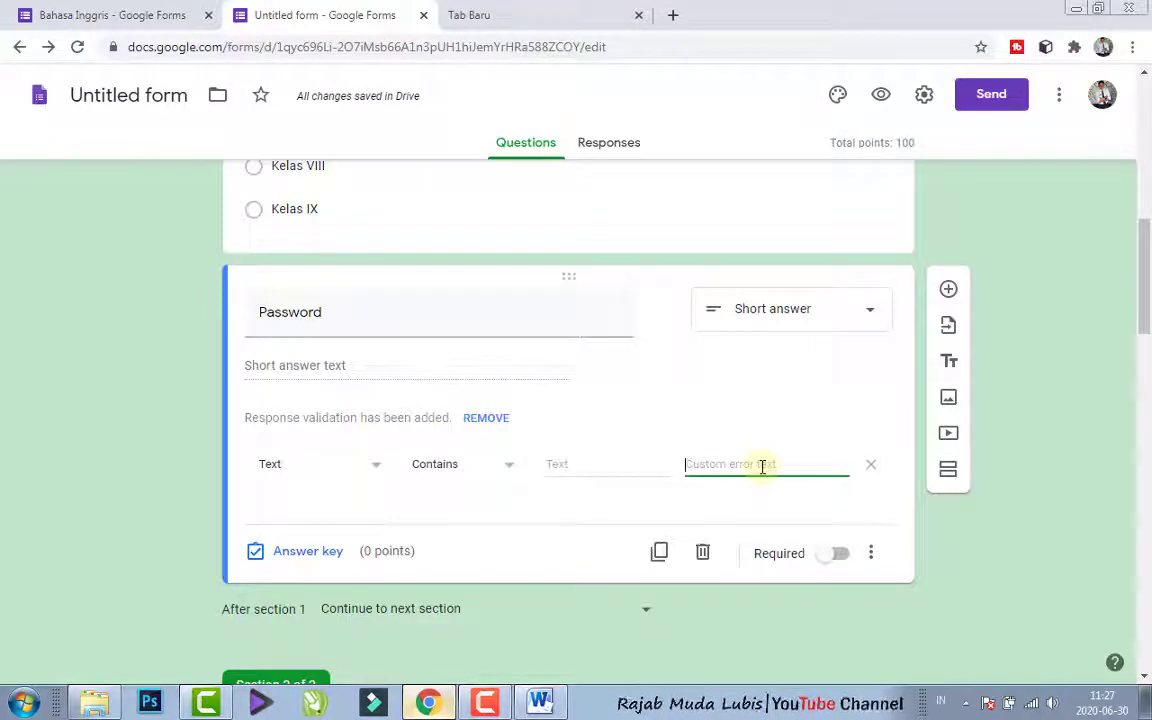
left_click(329, 365)
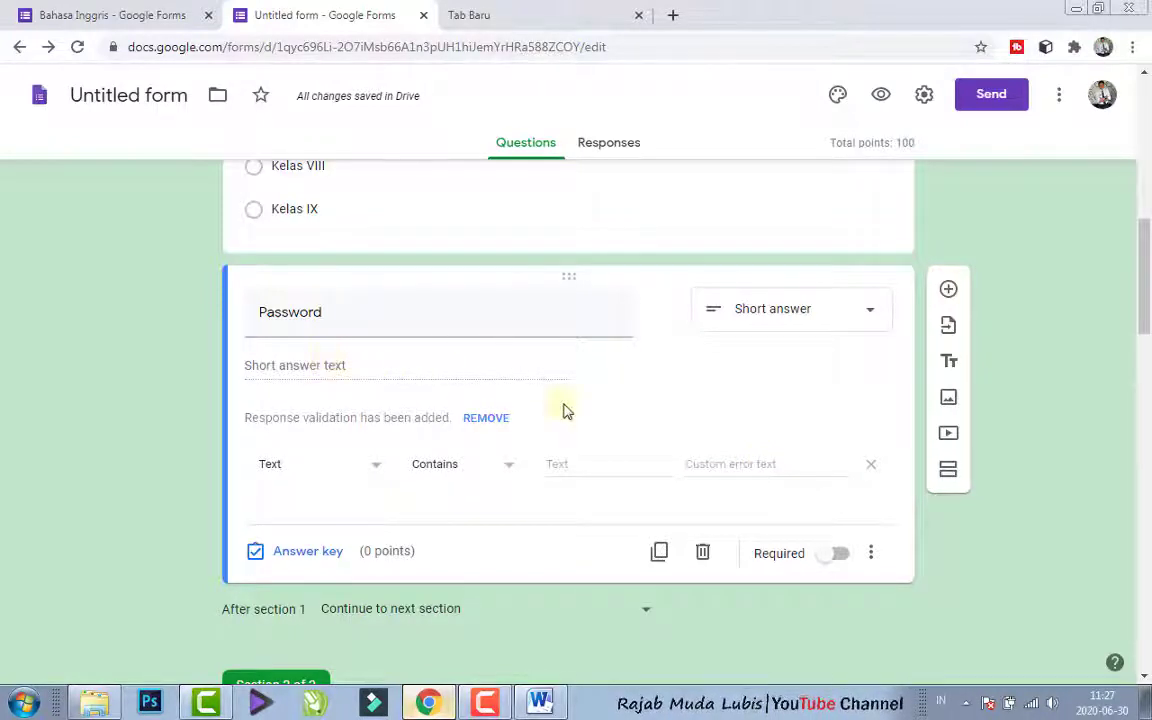
left_click(566, 463)
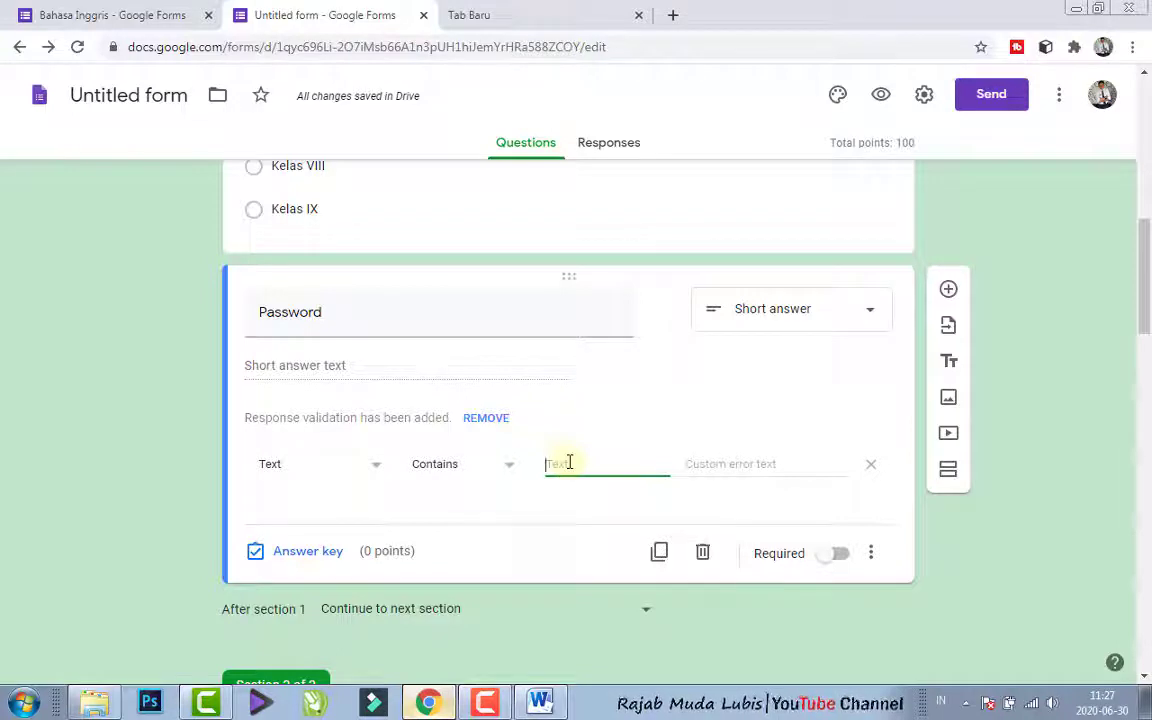
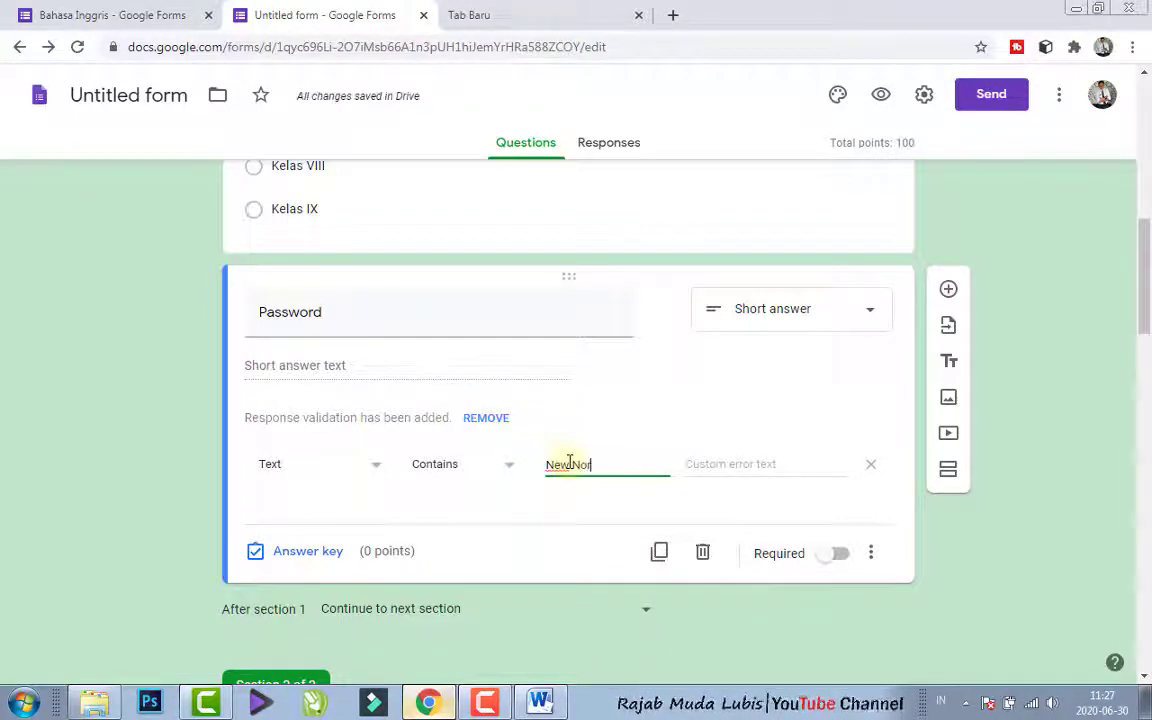
- Give the Password question the custom error text "Password anda salah!" and make the question required
left_click(748, 466)
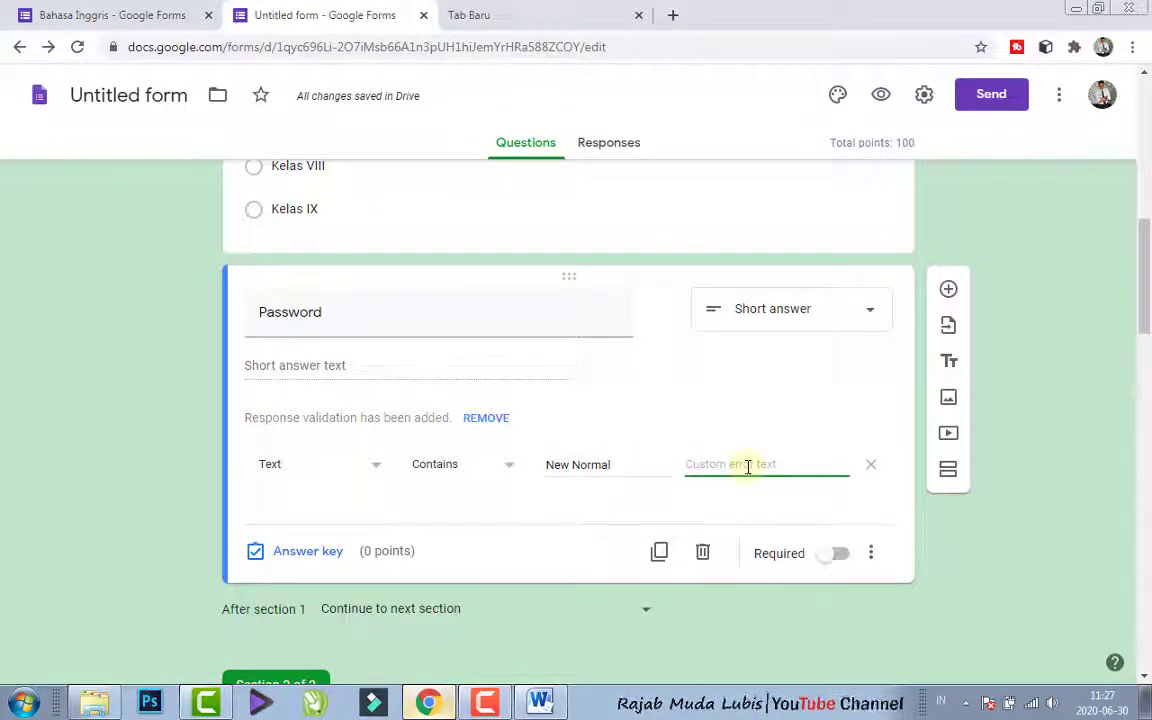
type("Pa")
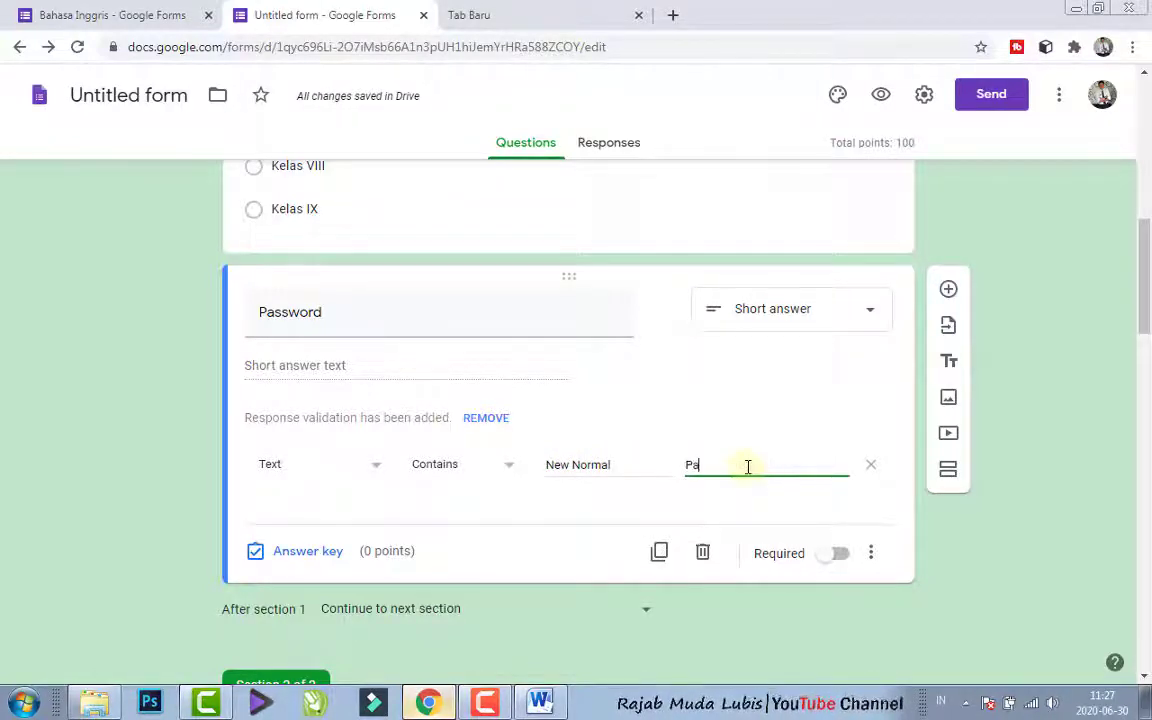
type("ssword a")
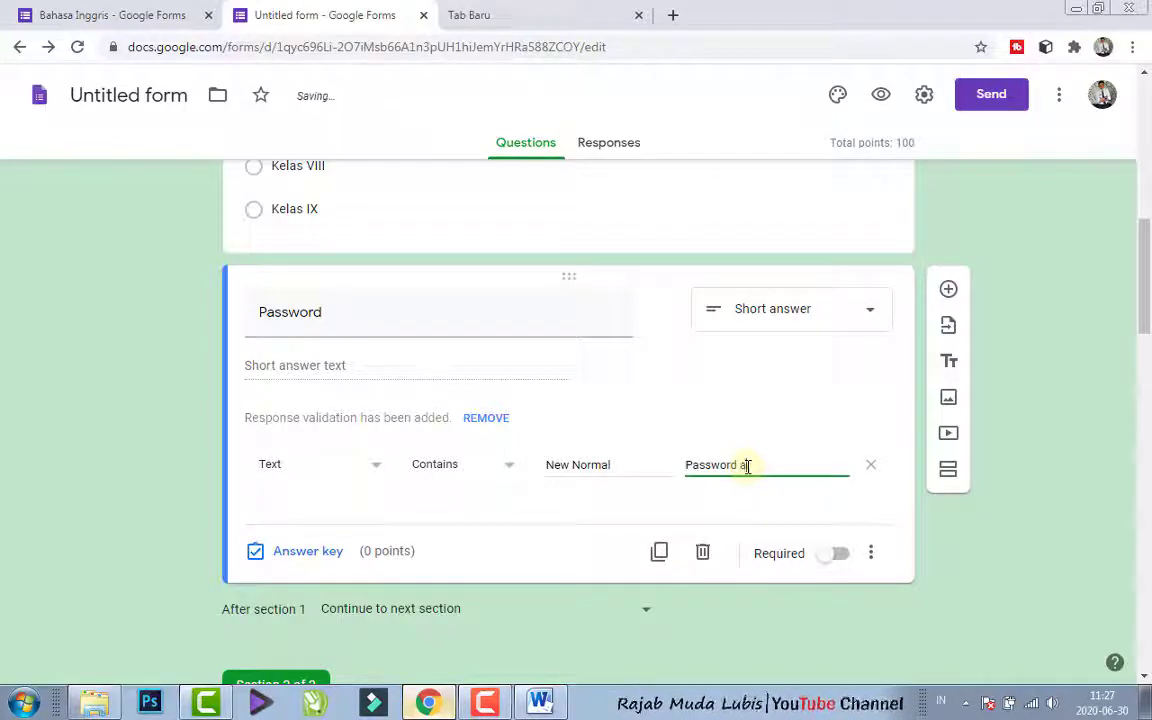
type("nda salah!")
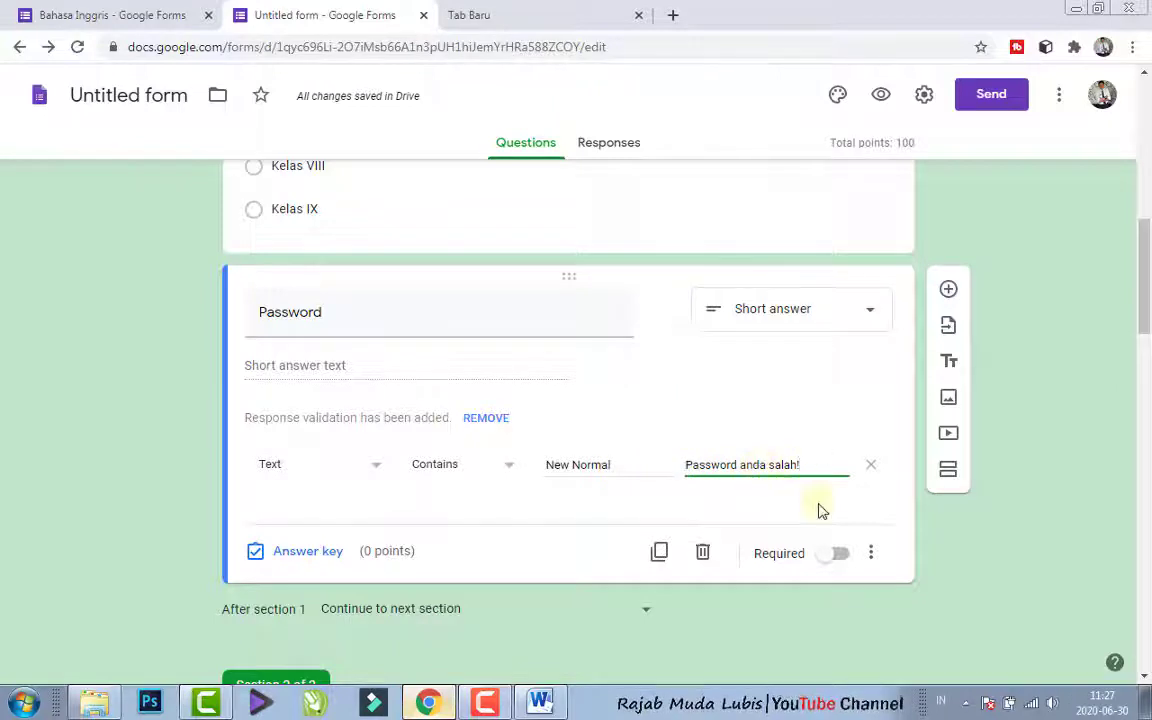
left_click(836, 554)
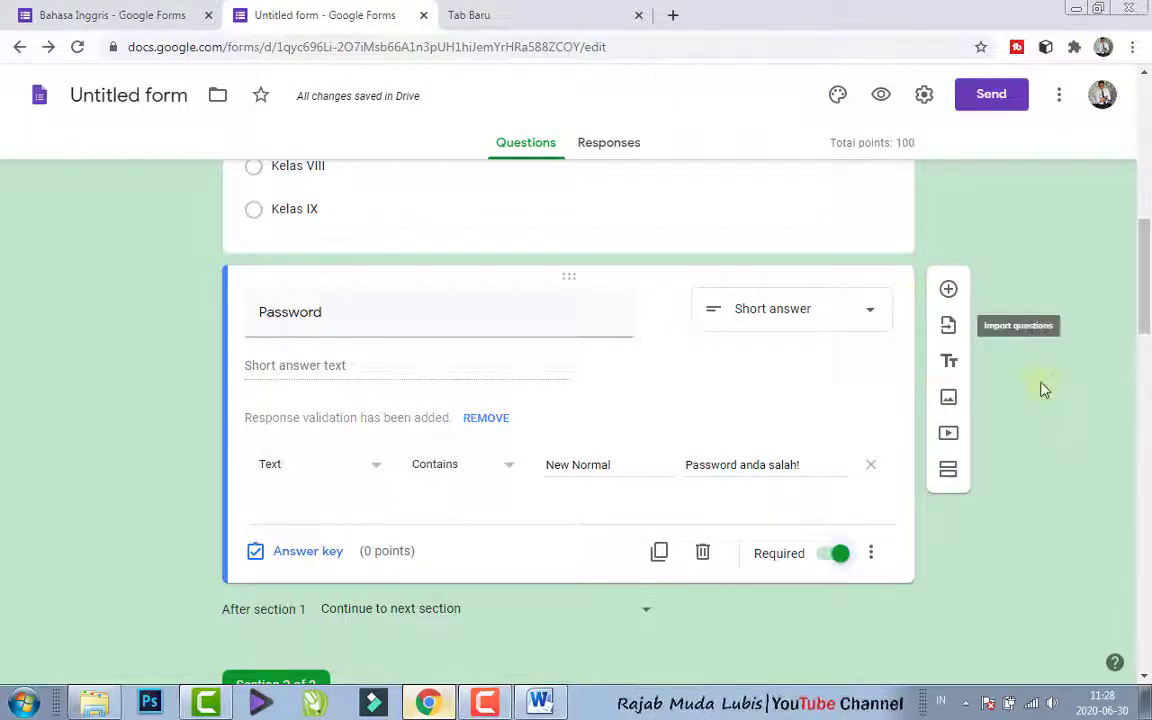
- Set the form's header image to the laboratory glassware illustration from the Work and School themes
left_click_drag(1144, 316, 1150, 280)
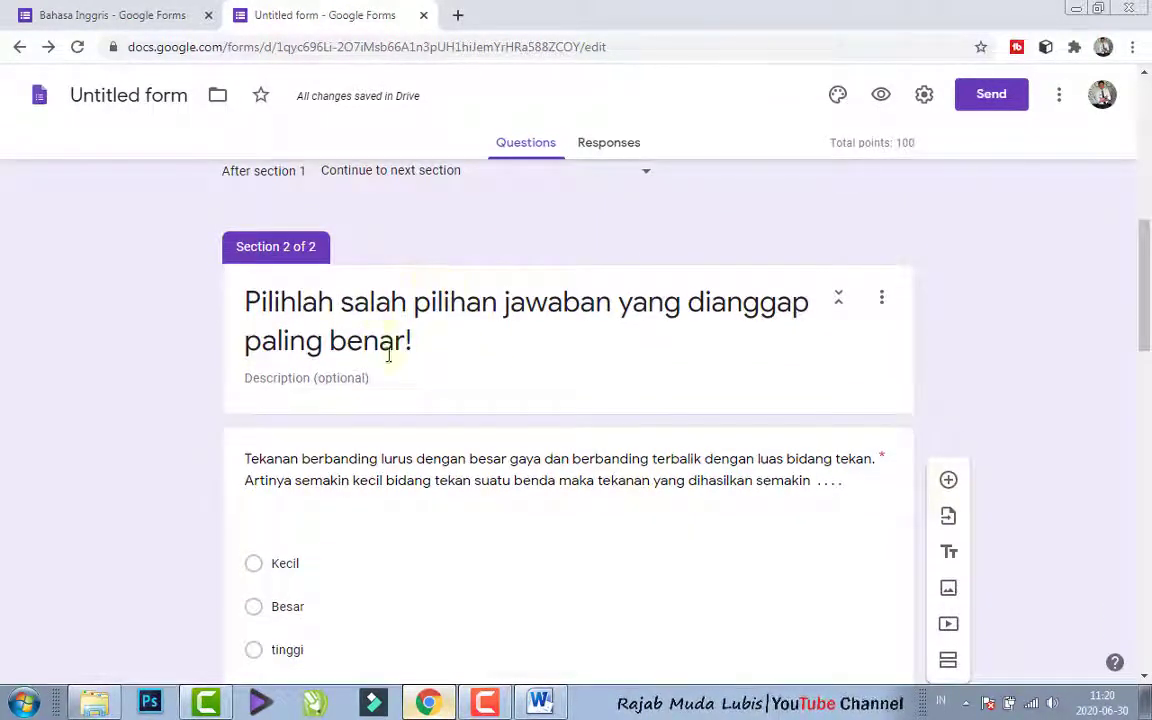
left_click_drag(1148, 325, 1148, 369)
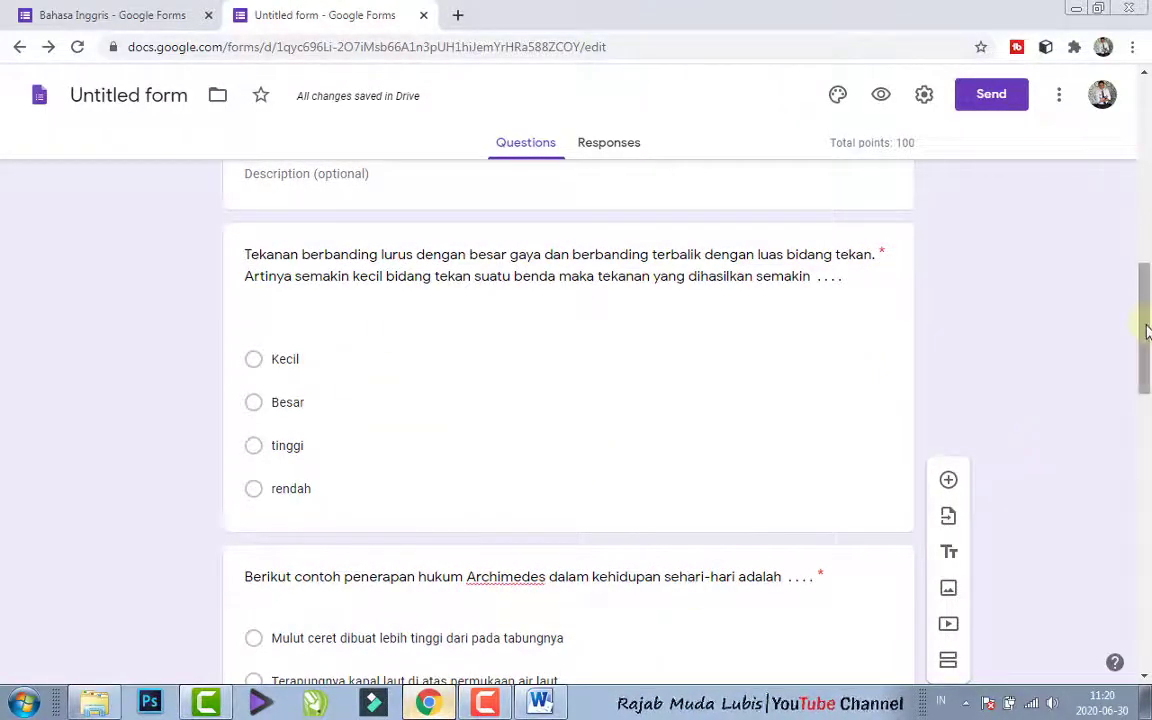
left_click_drag(1146, 330, 1111, 139)
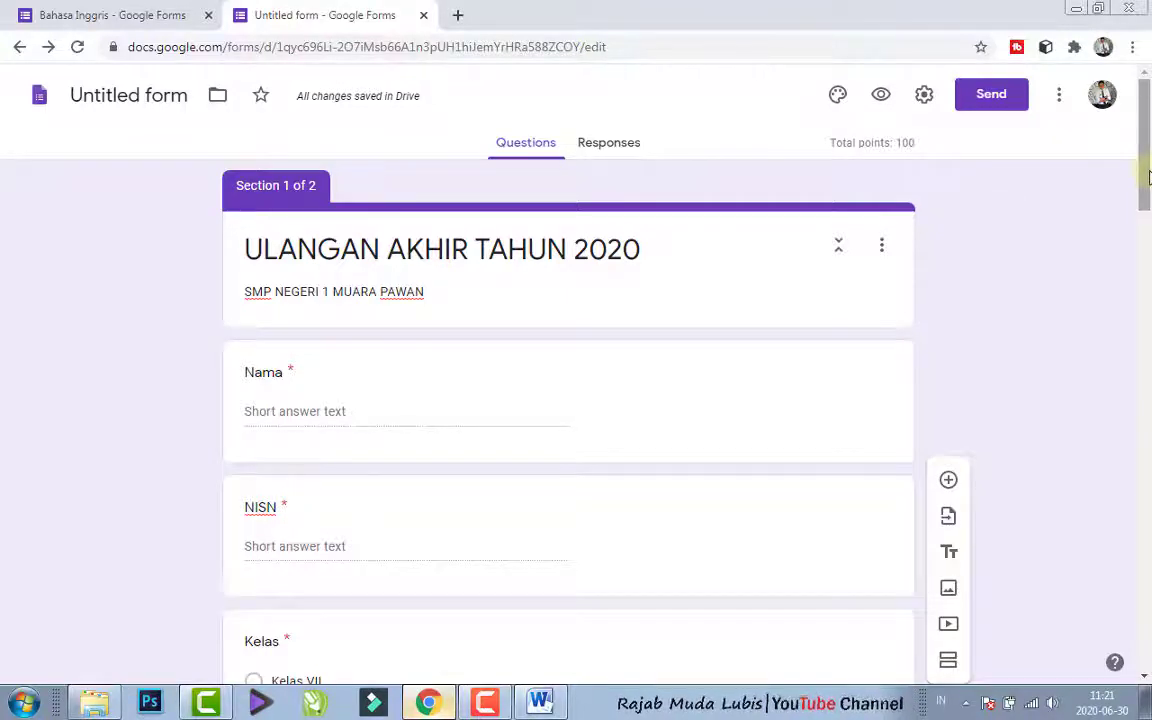
left_click(839, 105)
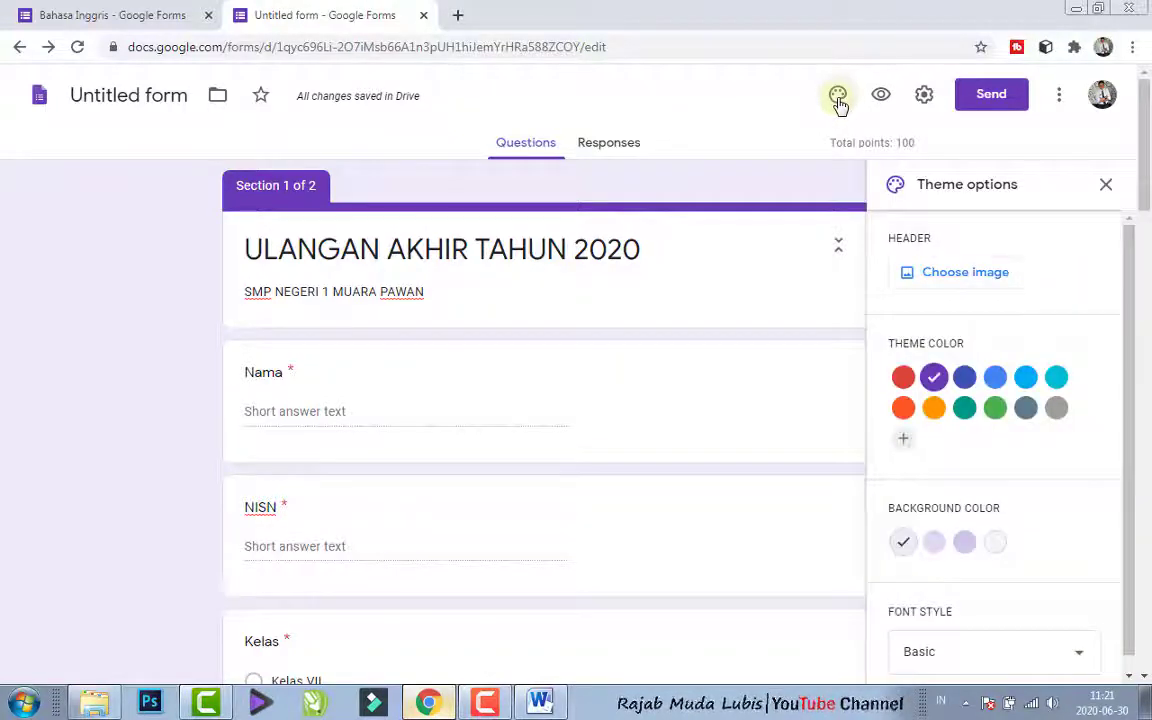
left_click(973, 283)
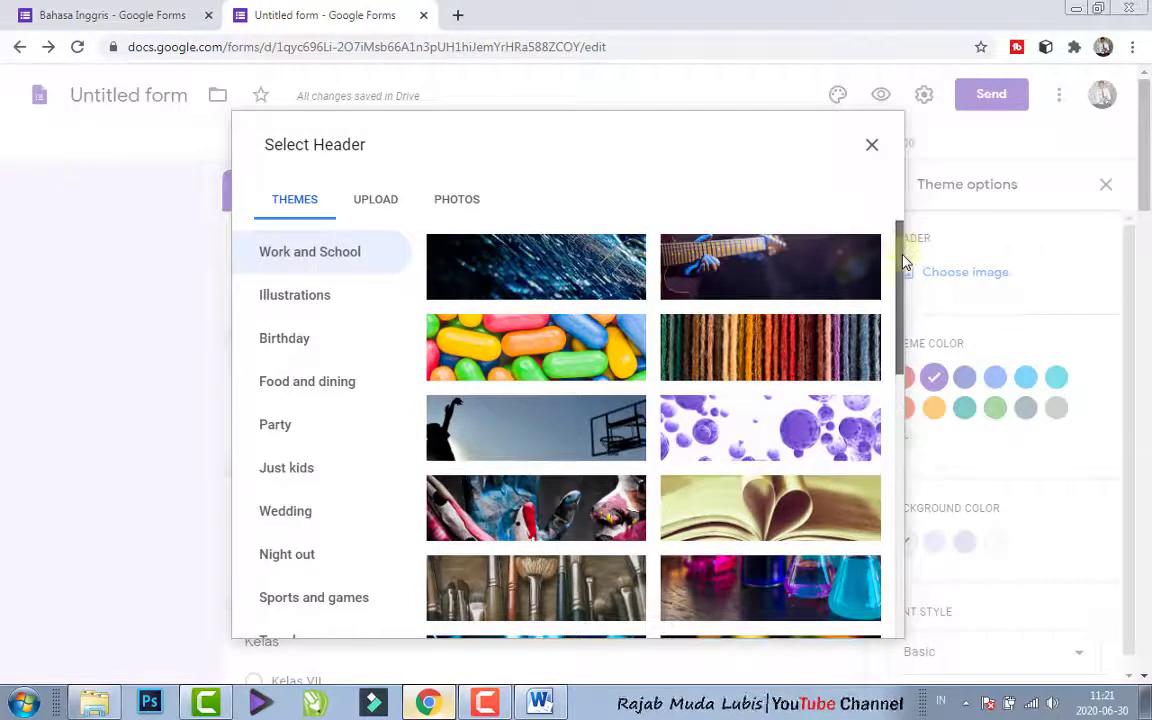
left_click_drag(904, 262, 874, 617)
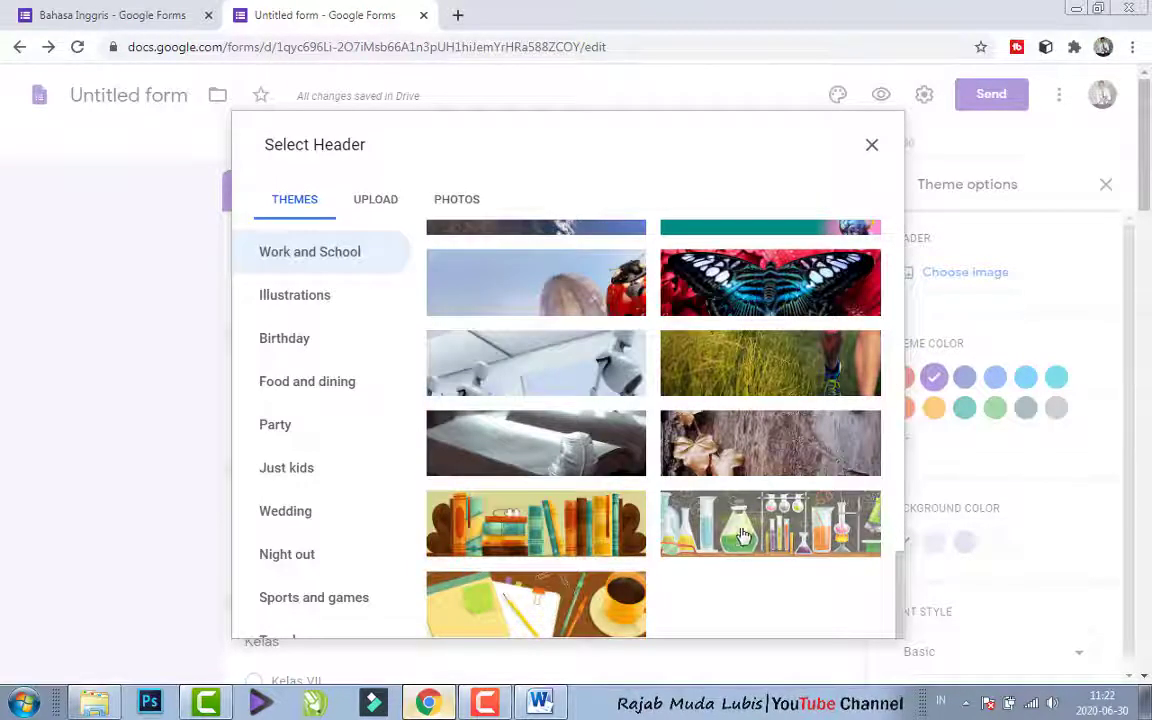
left_click(776, 534)
left_click(866, 619)
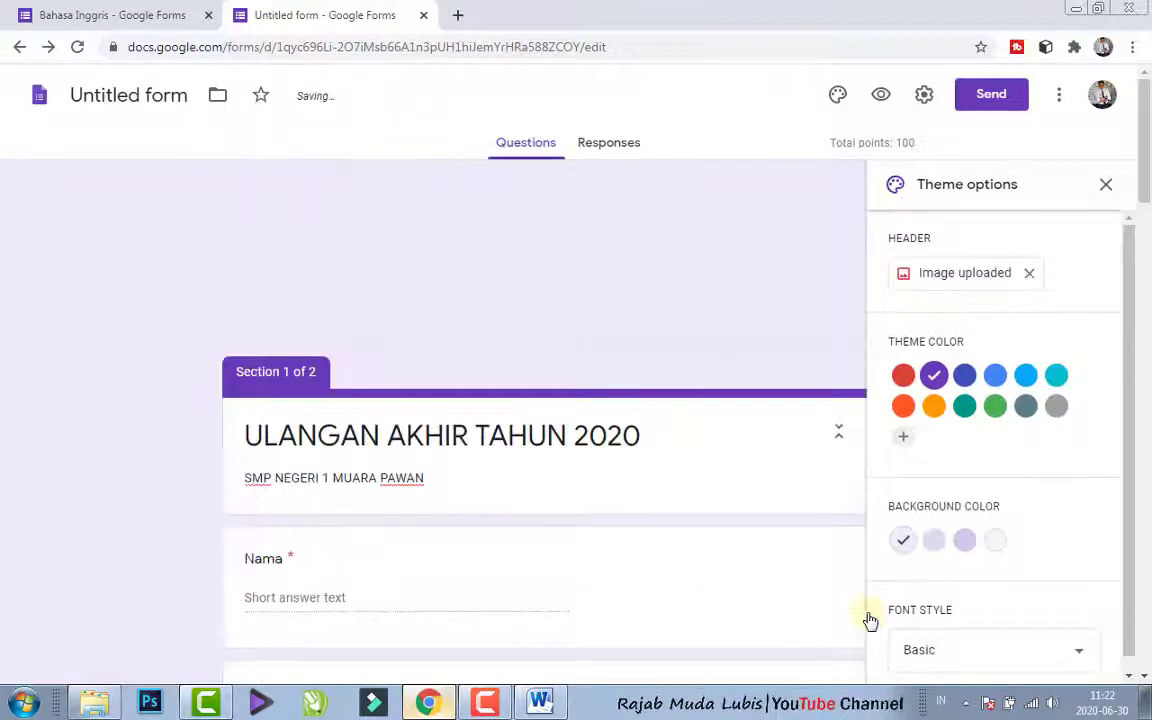
- Add the line "ILMU PENGETAHUAN ALAM" above "SMP NEGERI 1 MUARA PAWAN" in the form description
triple_click(364, 478)
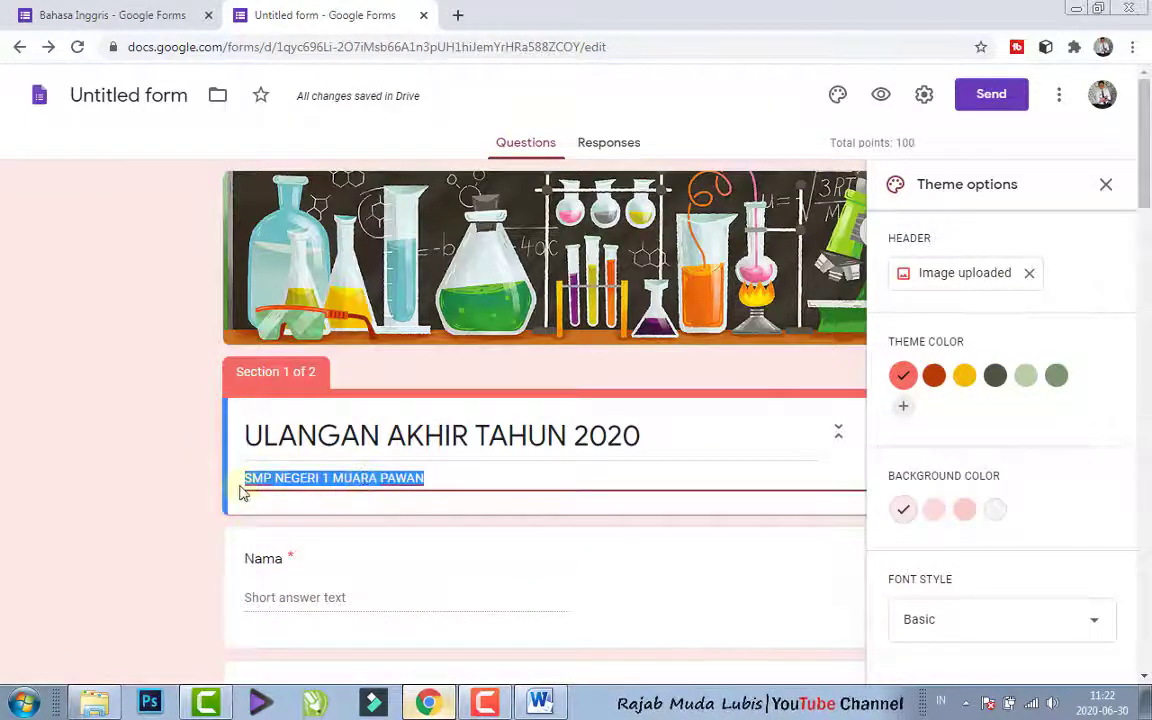
key("Right")
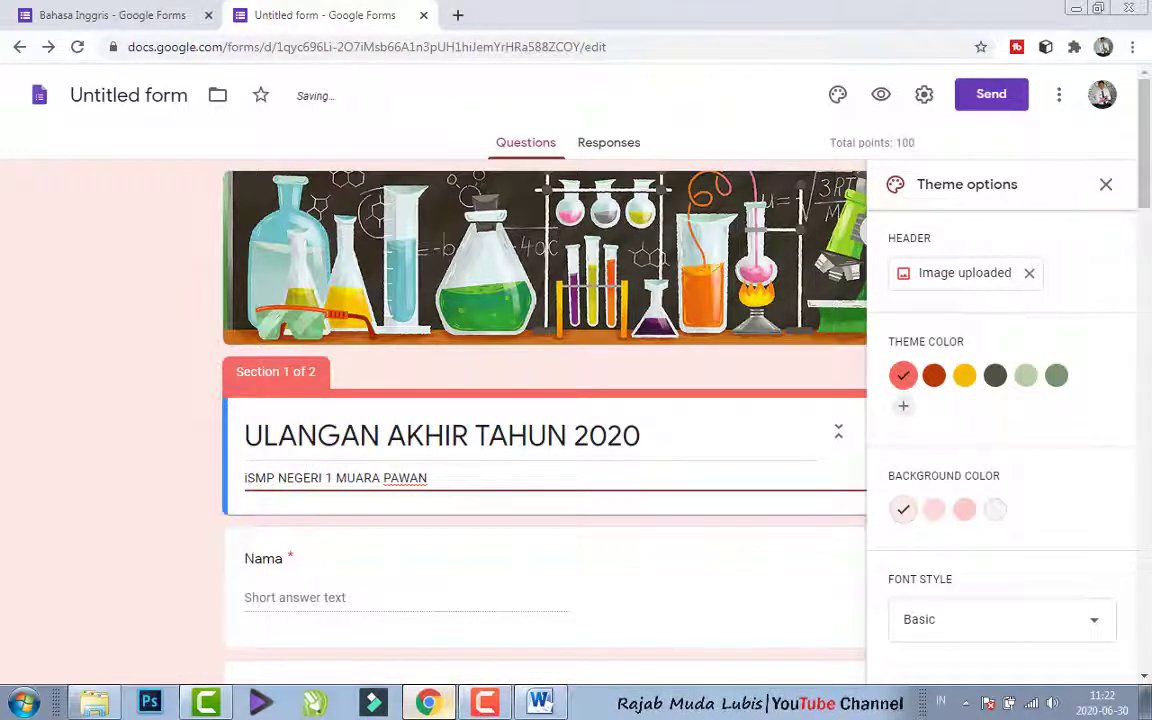
key("BackSpace")
type("ILMU PENGET")
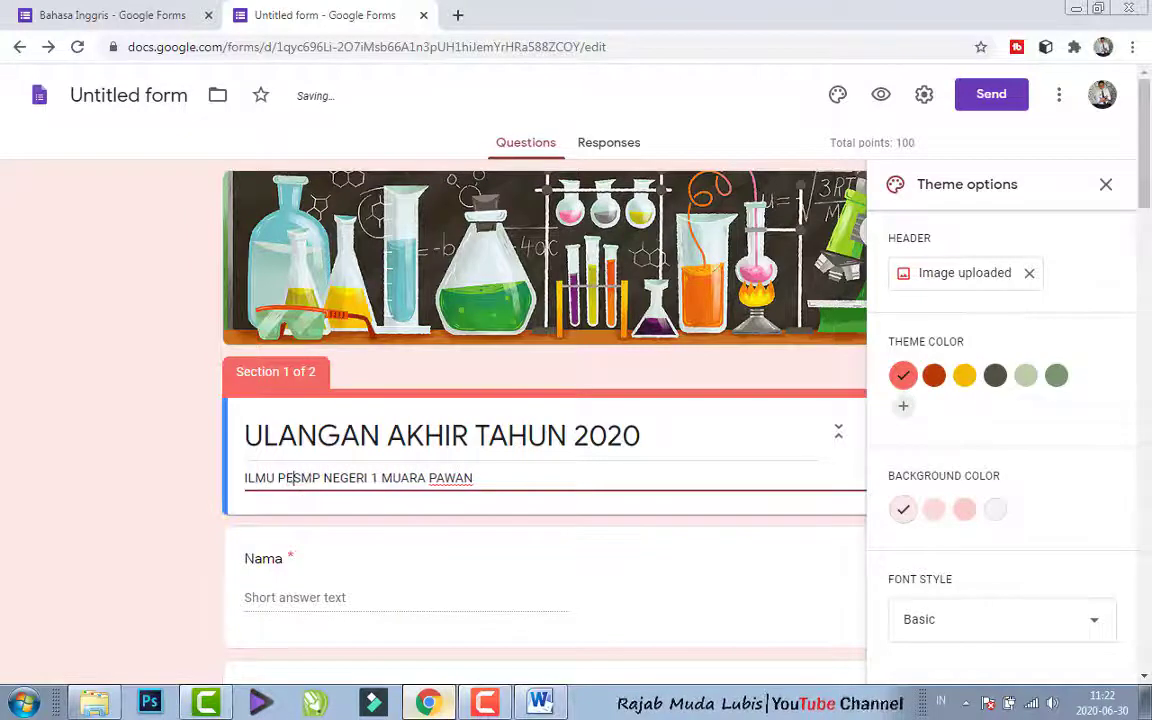
type("AHUAN ALAM")
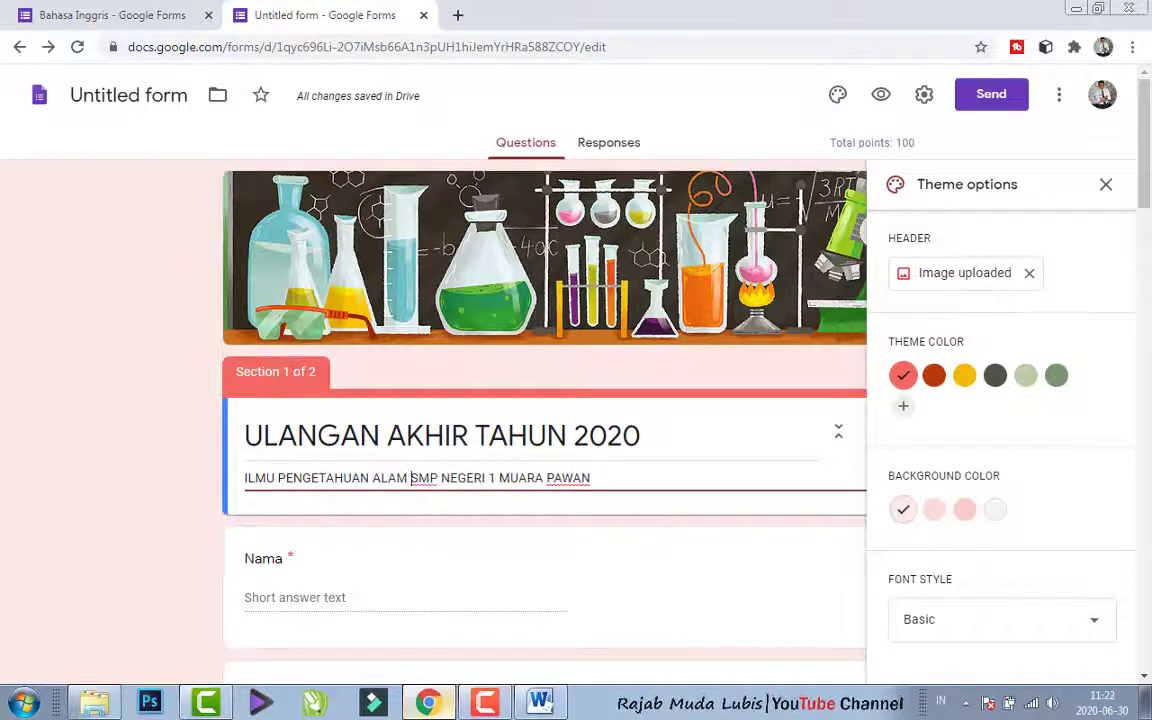
key("Return")
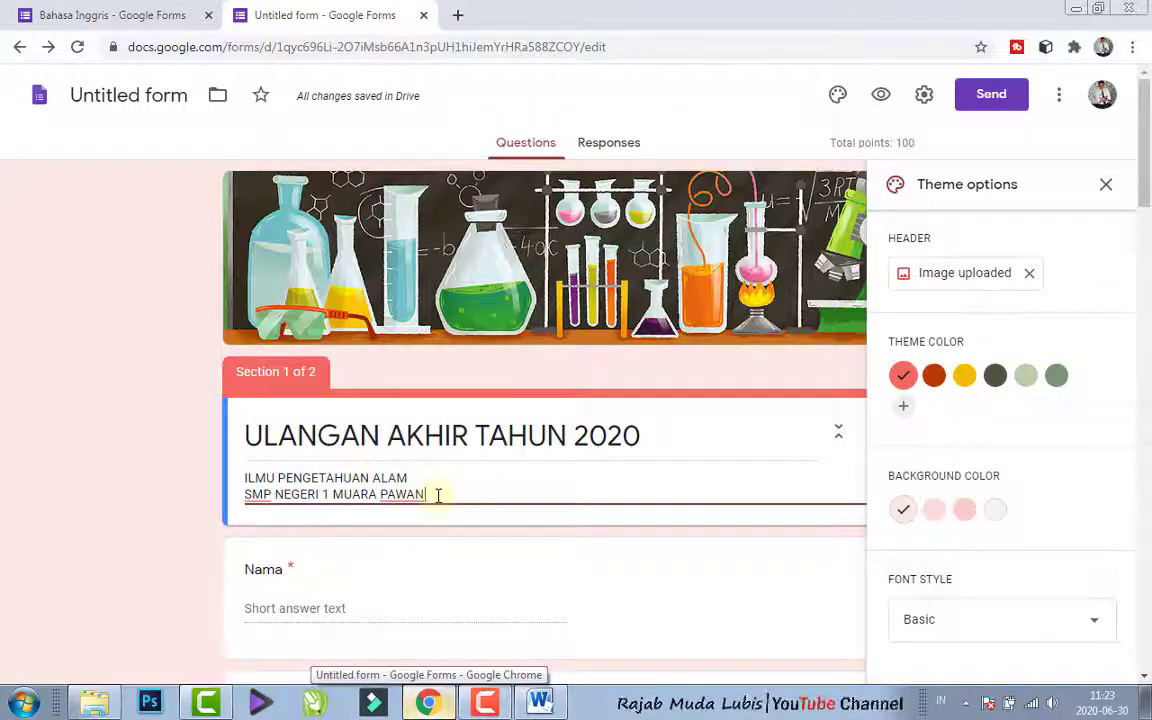
left_click(499, 518)
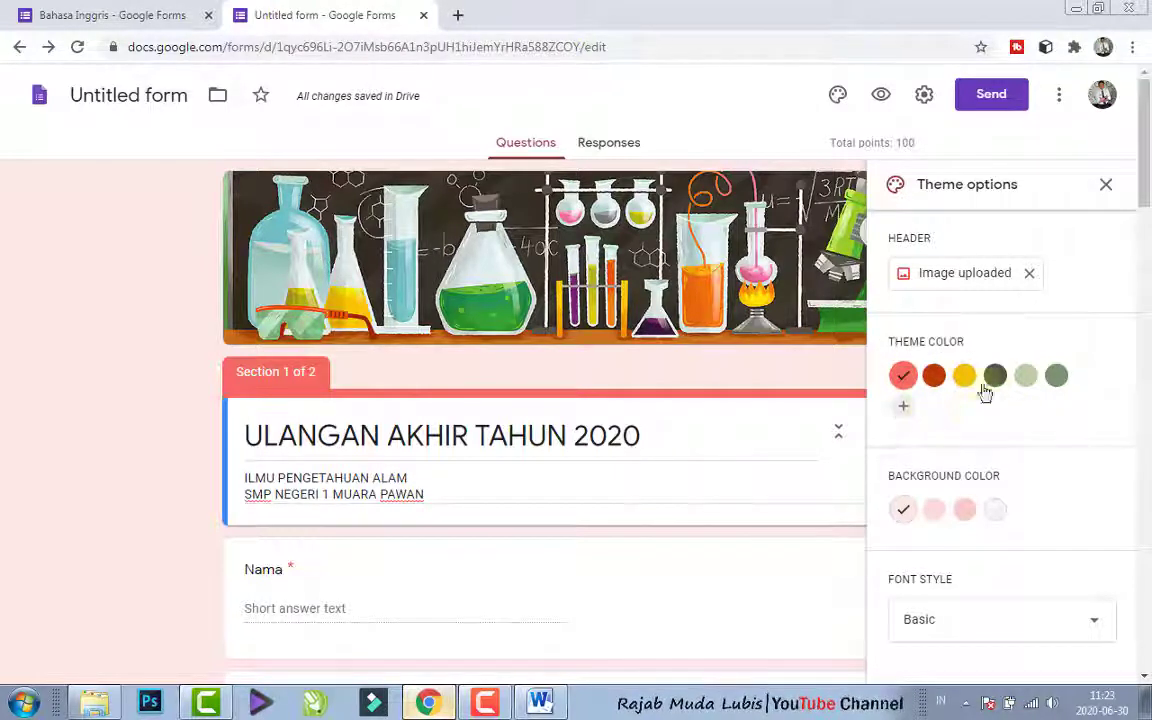
- Add the custom green #0b9830 as the form's theme color
left_click(901, 409)
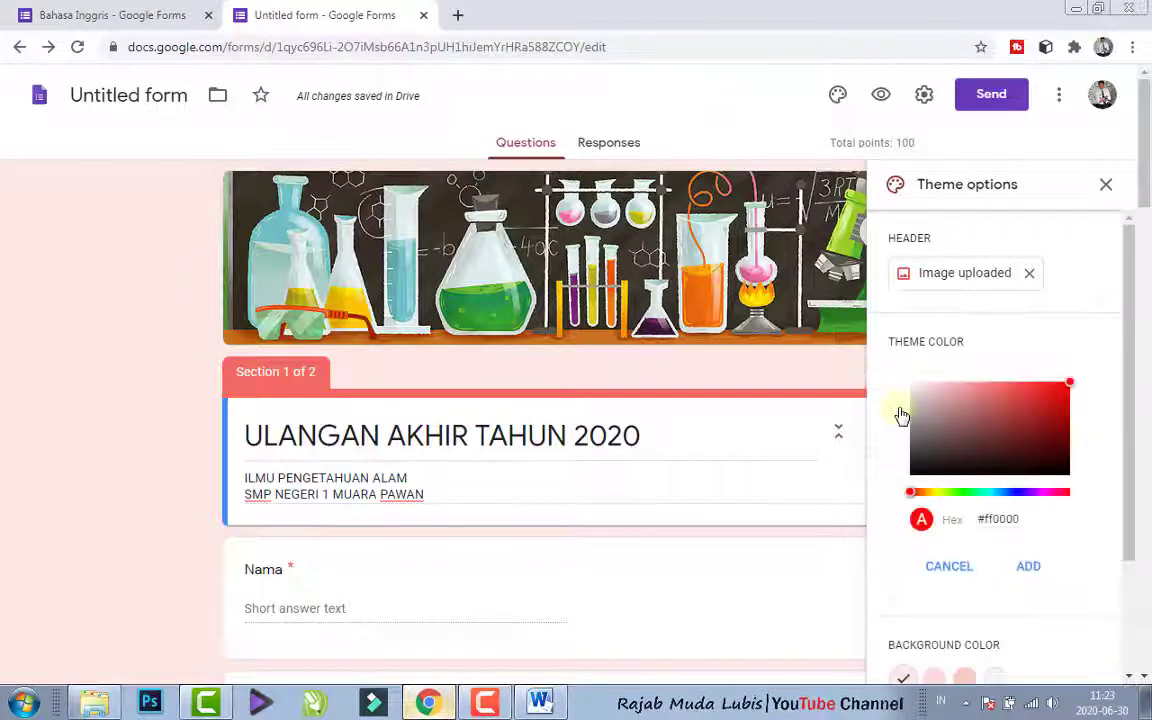
left_click(966, 494)
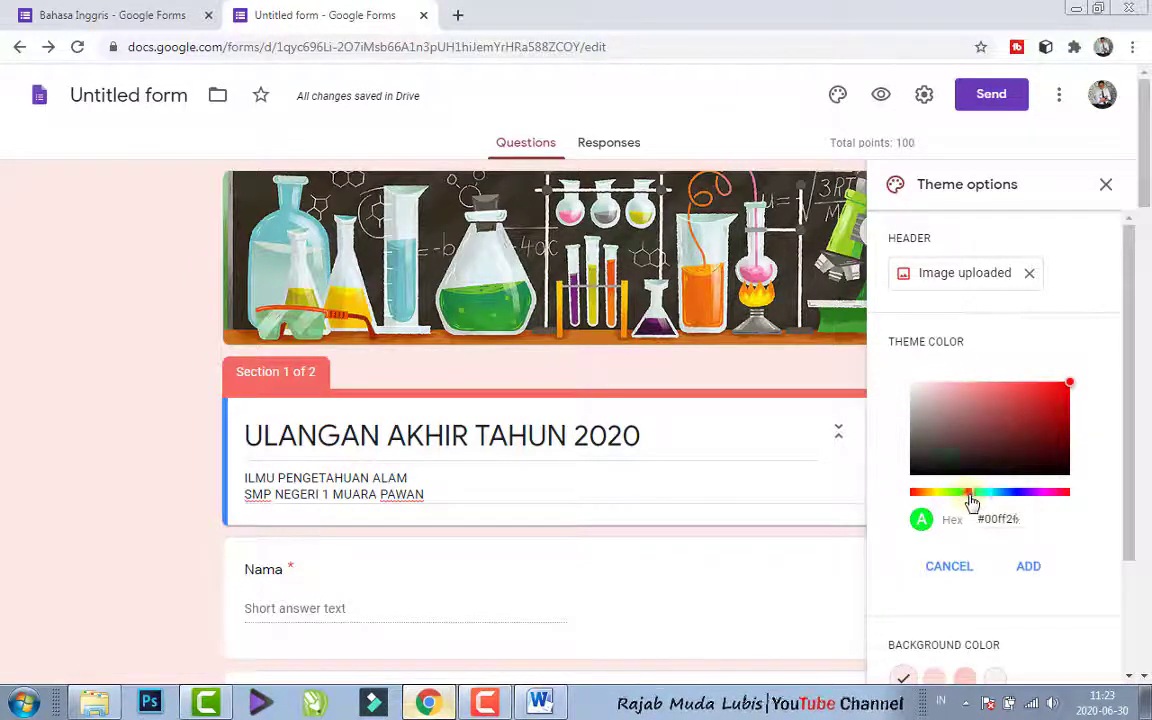
left_click_drag(976, 503, 971, 510)
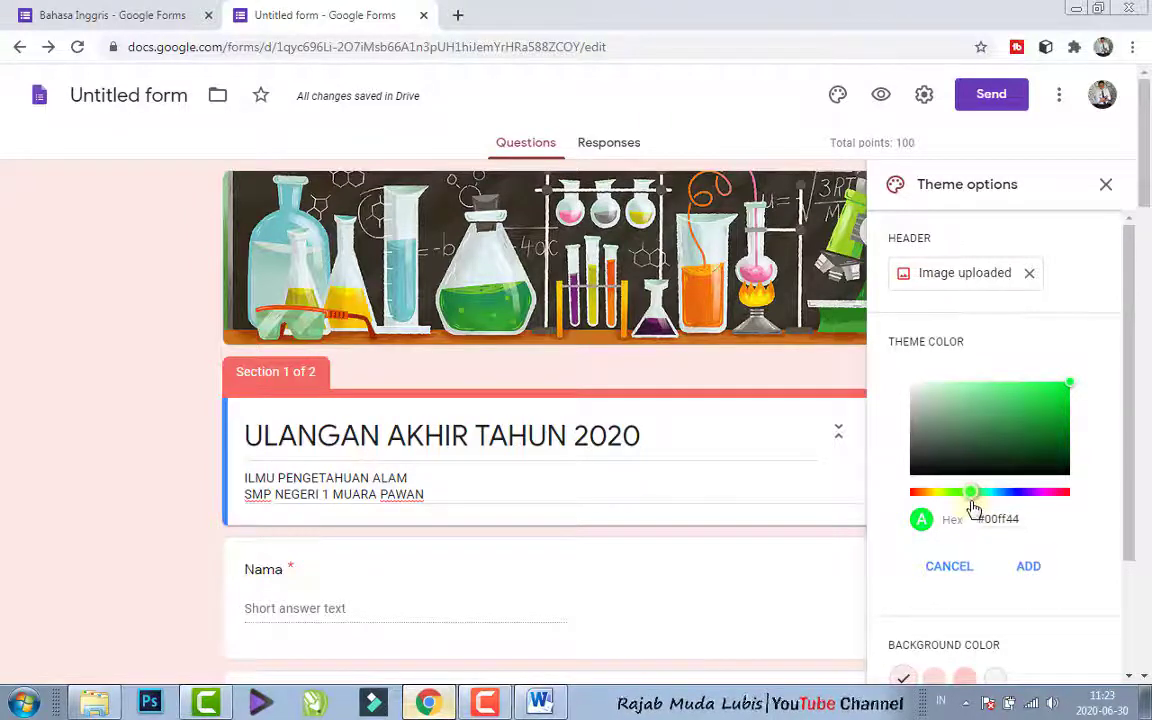
left_click_drag(1068, 386, 1058, 419)
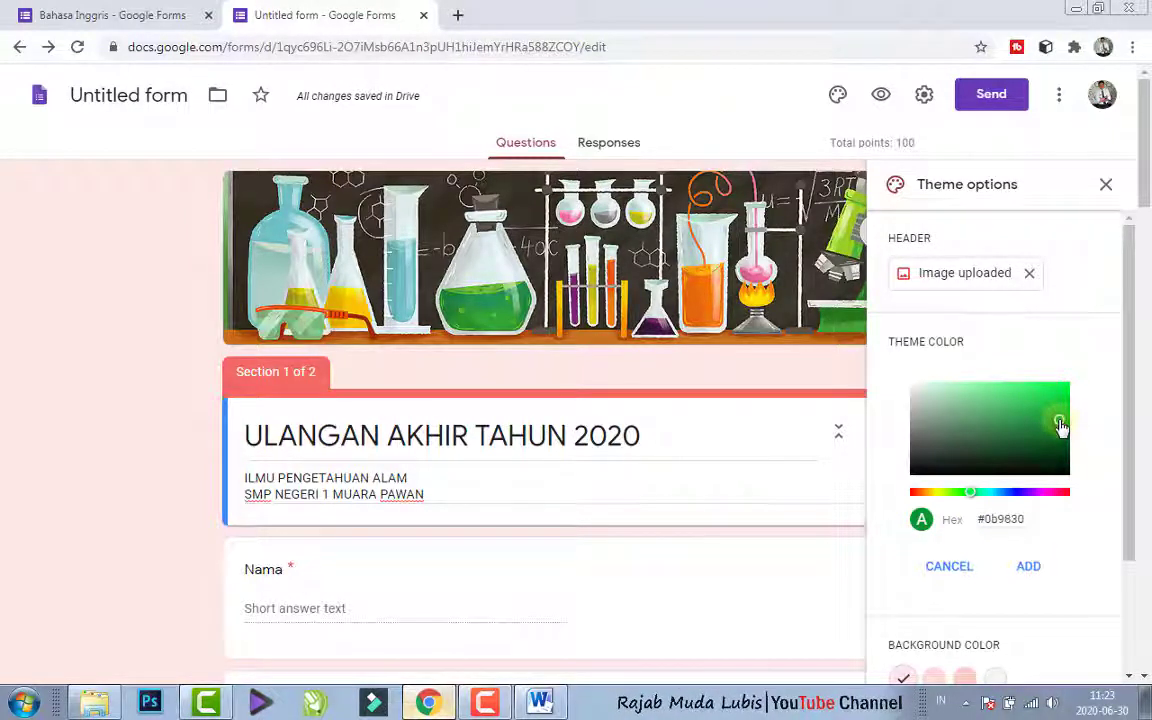
left_click(1027, 567)
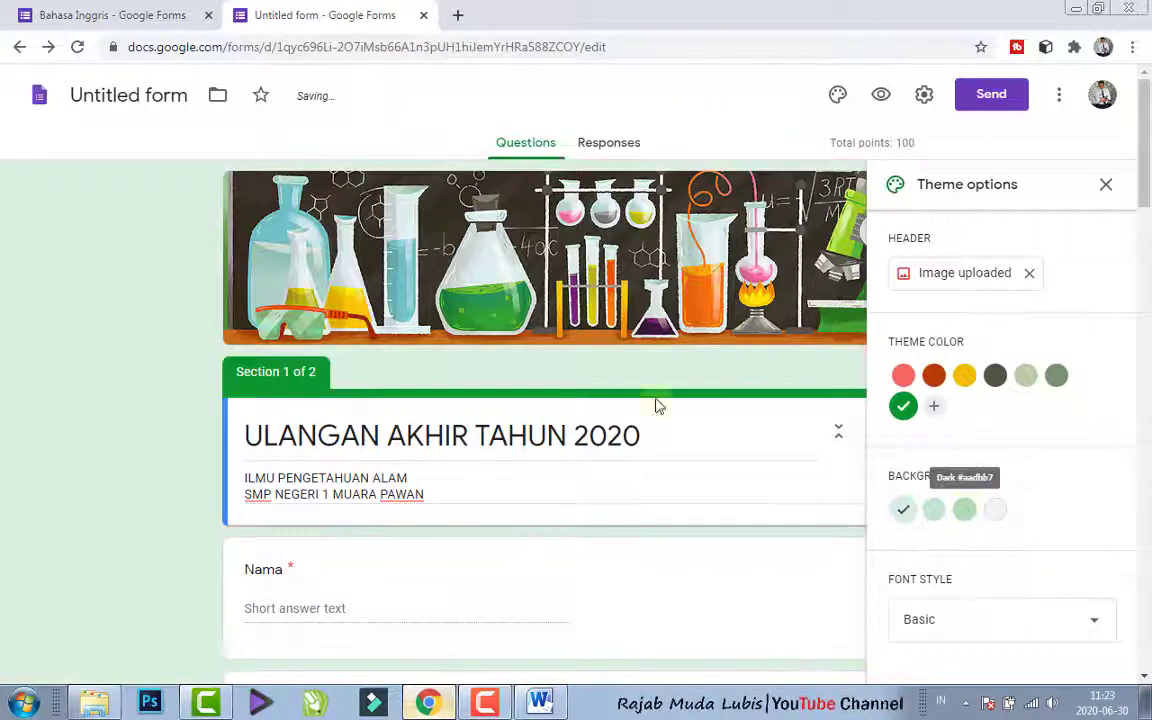
- Try the neutral and dark background colors, and set the form's background to the medium green tint
left_click(995, 514)
left_click(964, 512)
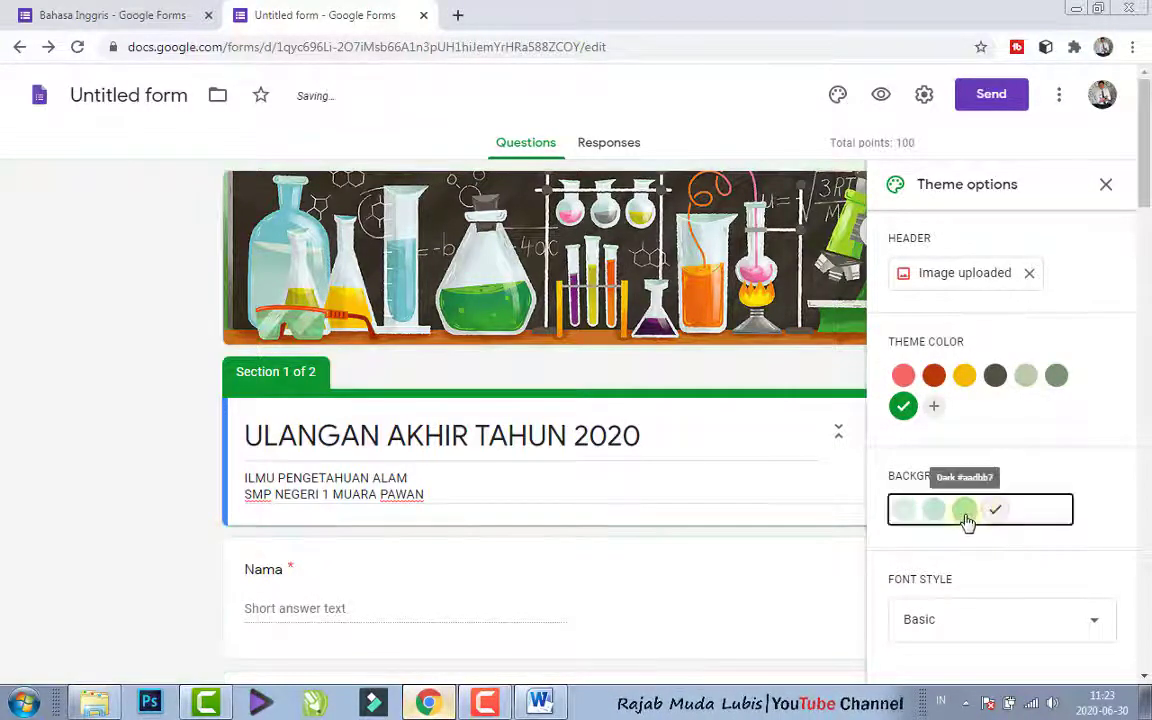
left_click(935, 511)
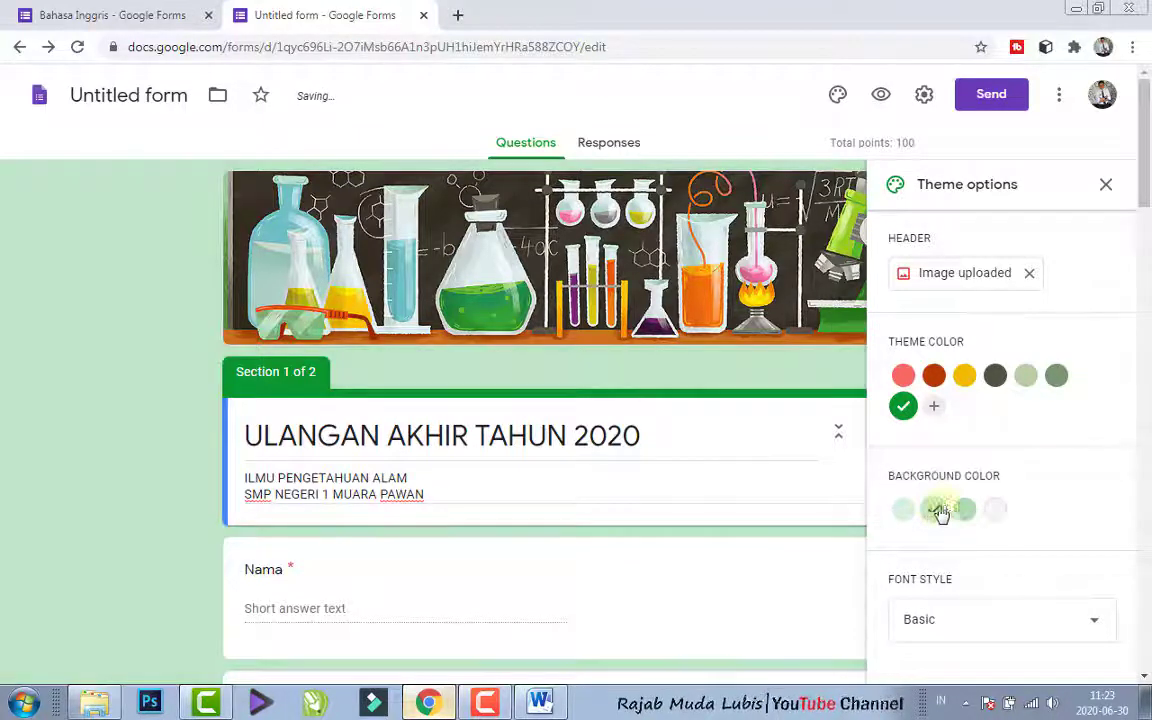
- Try the Playful font style for the form, and set the font style back to Basic
left_click_drag(1143, 196, 1144, 225)
left_click(1005, 621)
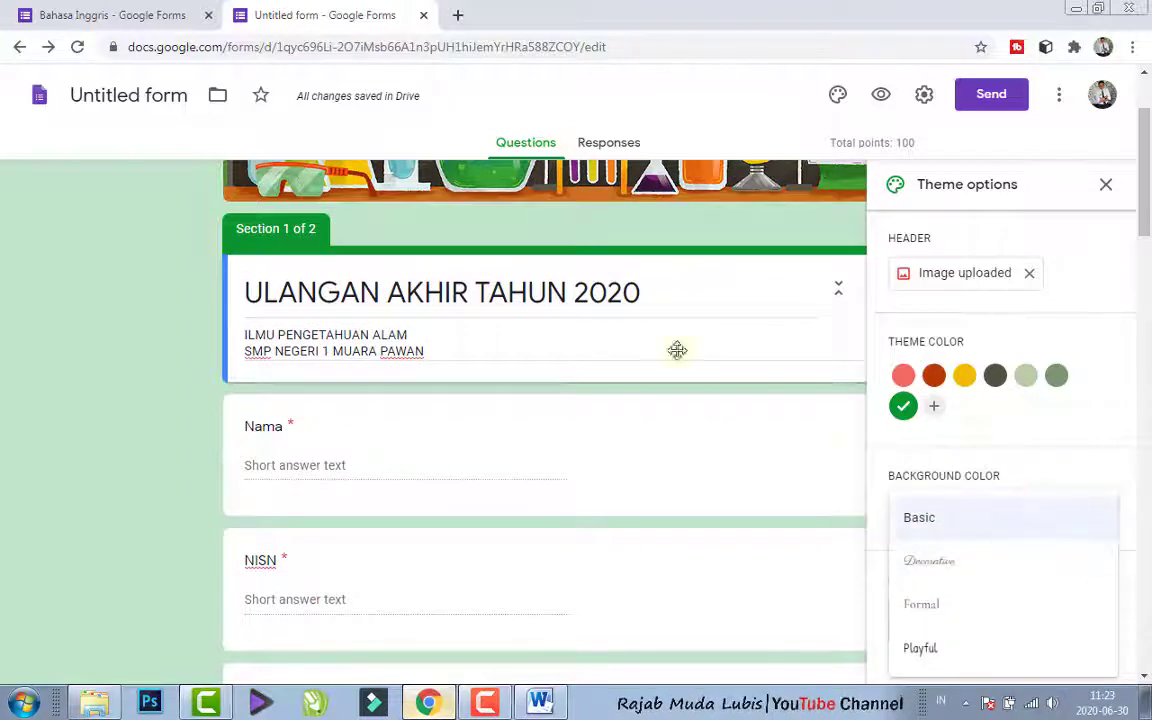
left_click(965, 660)
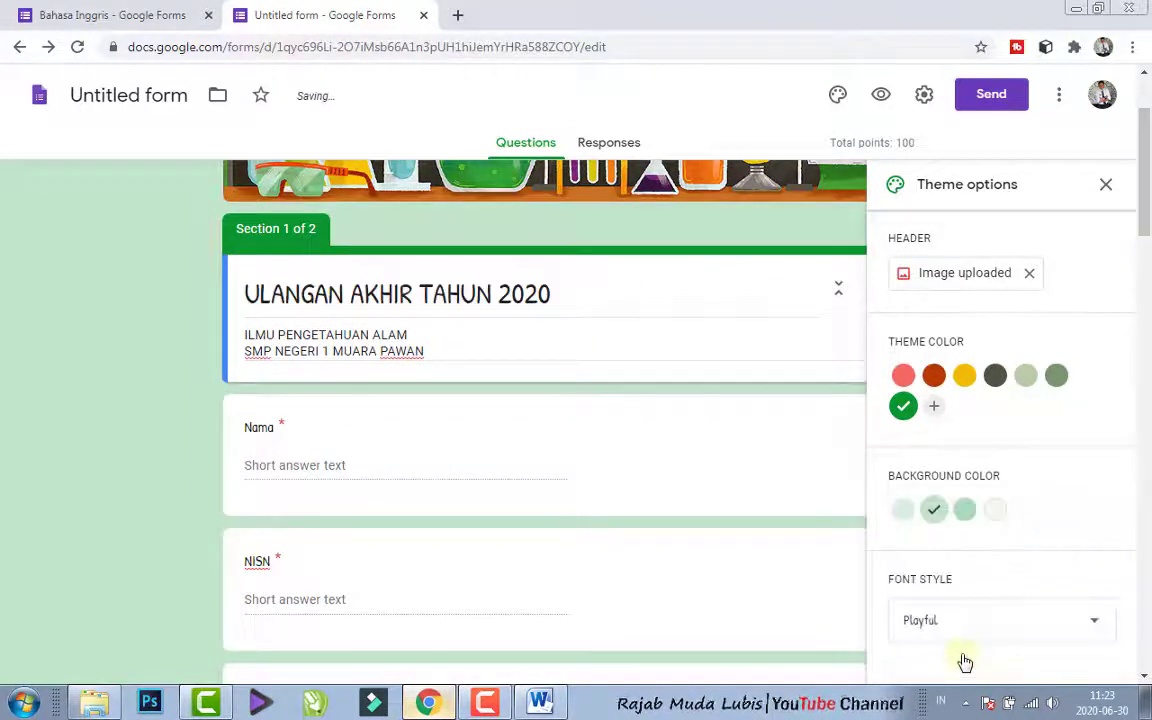
left_click(1088, 622)
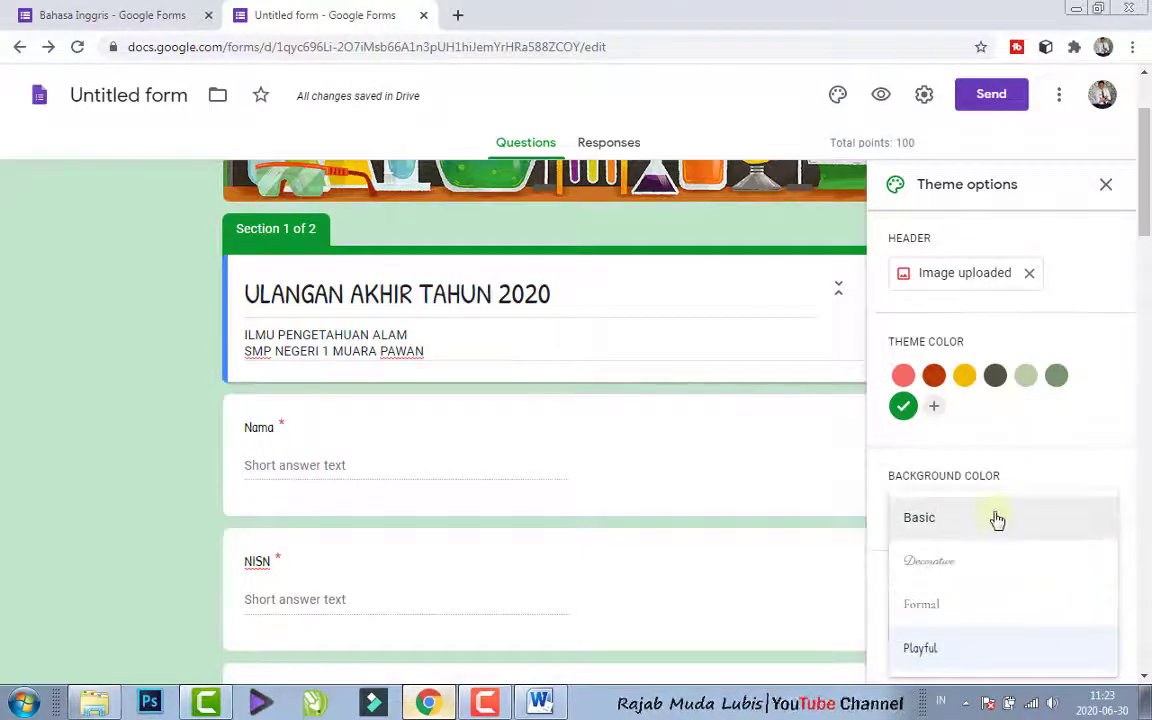
left_click(996, 518)
scroll(1000, 620, "down", 1)
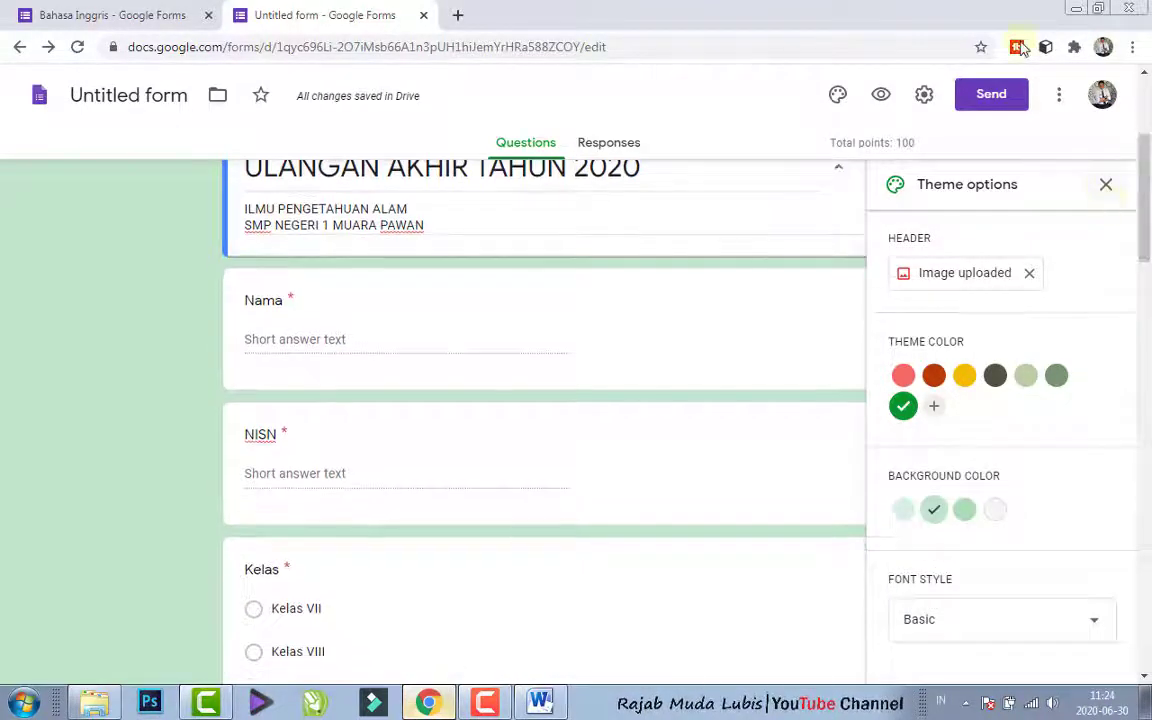
left_click(1106, 184)
scroll(1148, 252, "up", 3)
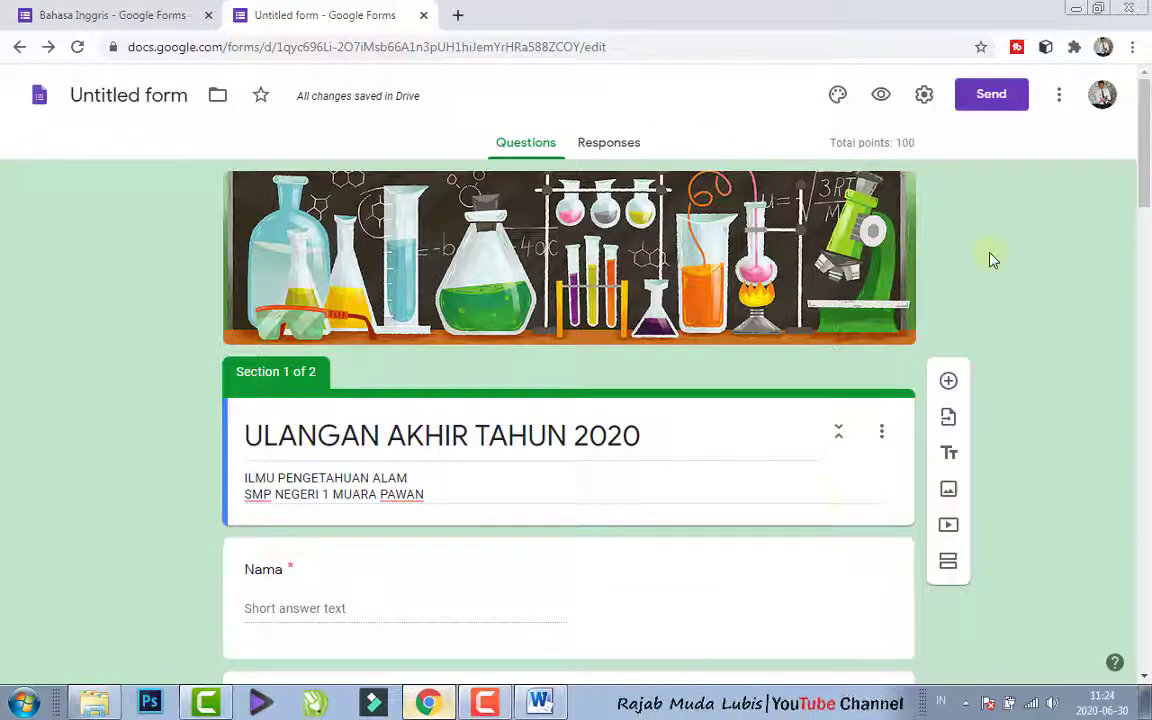
triple_click(899, 142)
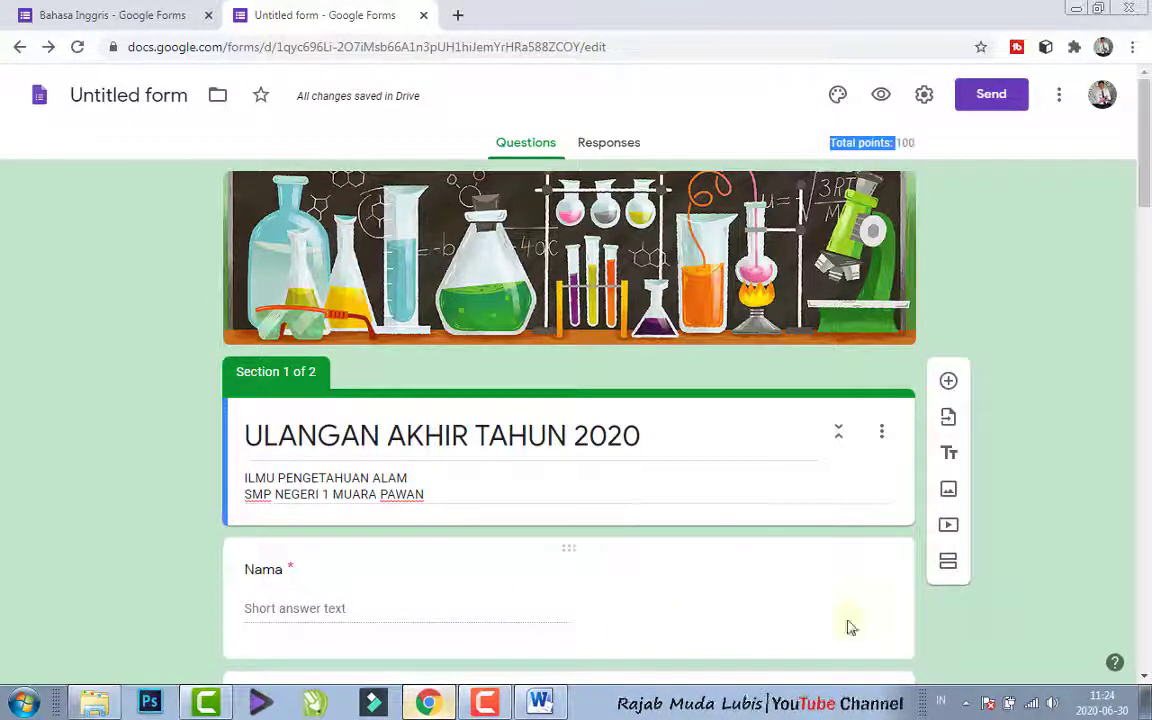
left_click(1072, 435)
mouse_move(1146, 182)
left_mouse_down()
mouse_move(1146, 192)
mouse_move(1146, 180)
left_mouse_up()
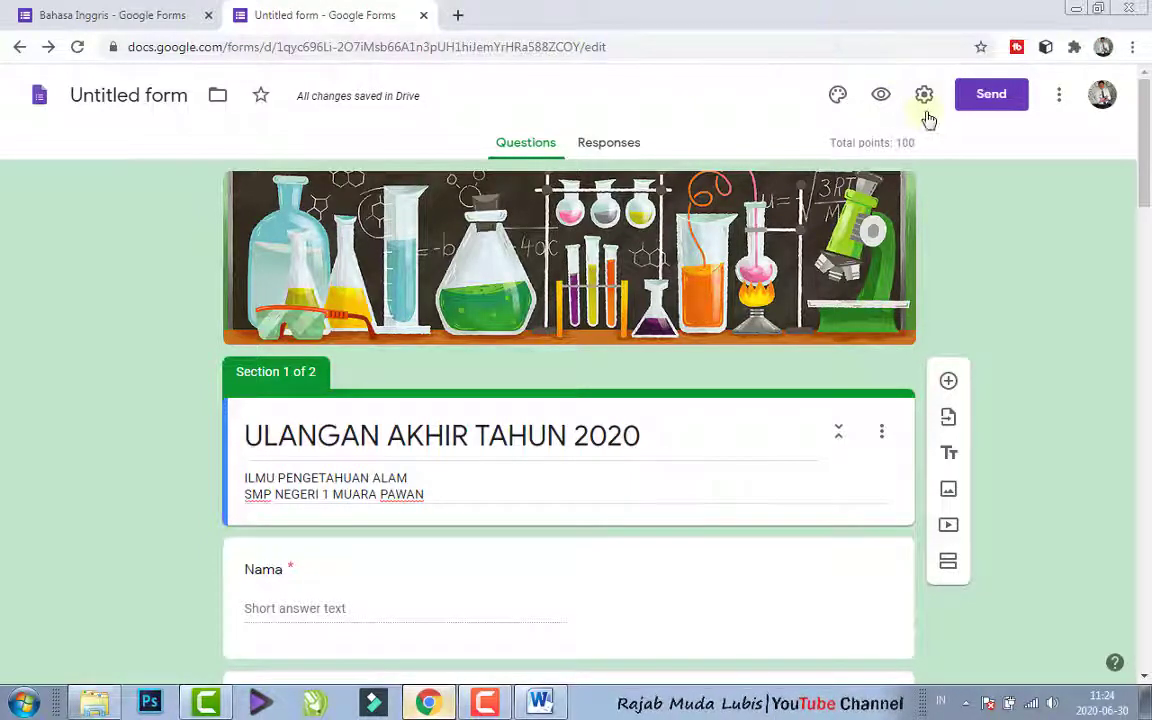
- Generate a shortened share link for the form and copy it to the clipboard
left_click(996, 103)
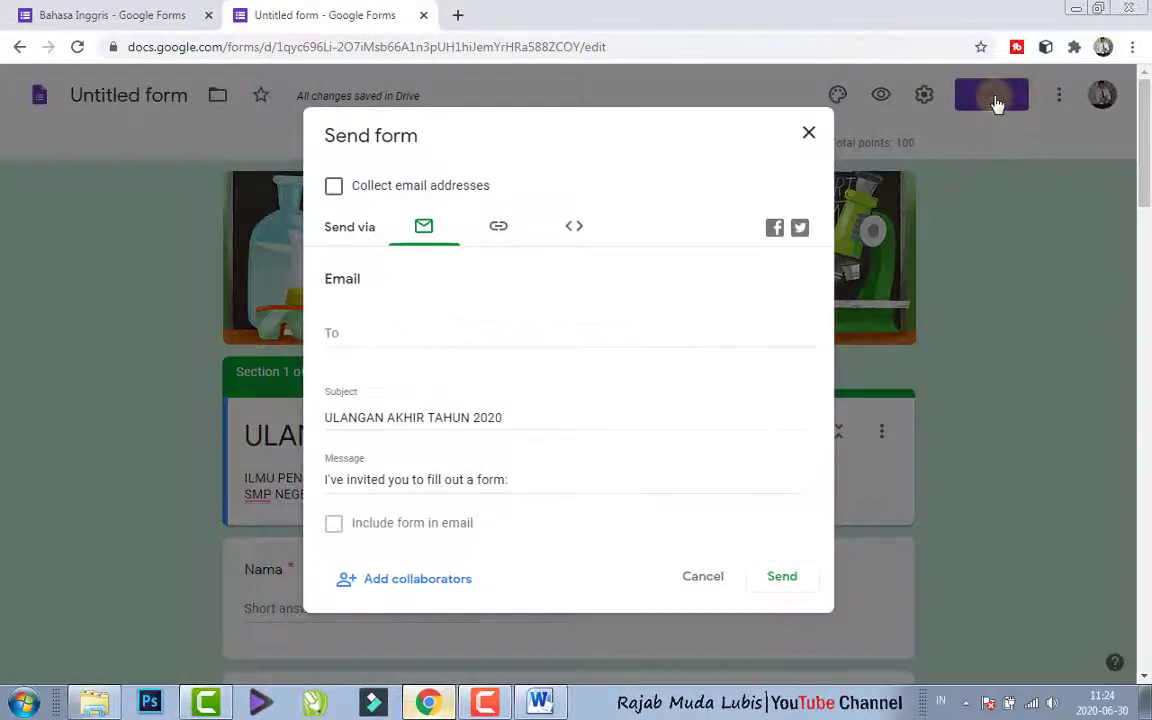
left_click(497, 228)
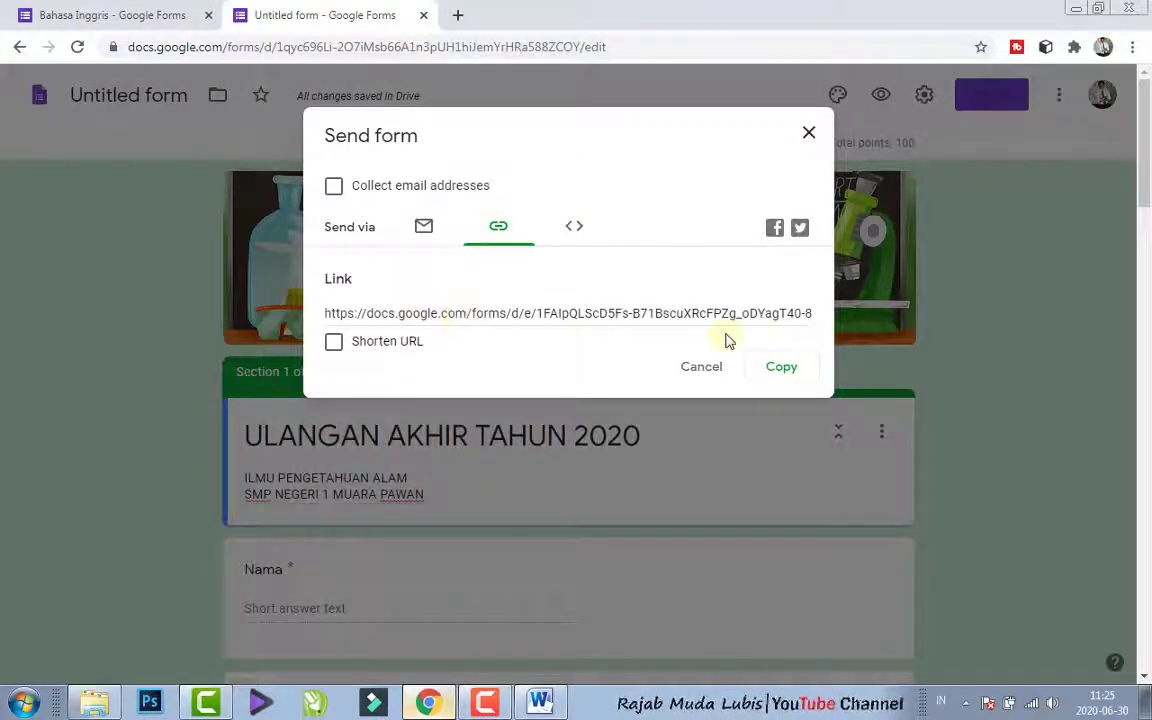
left_click(335, 346)
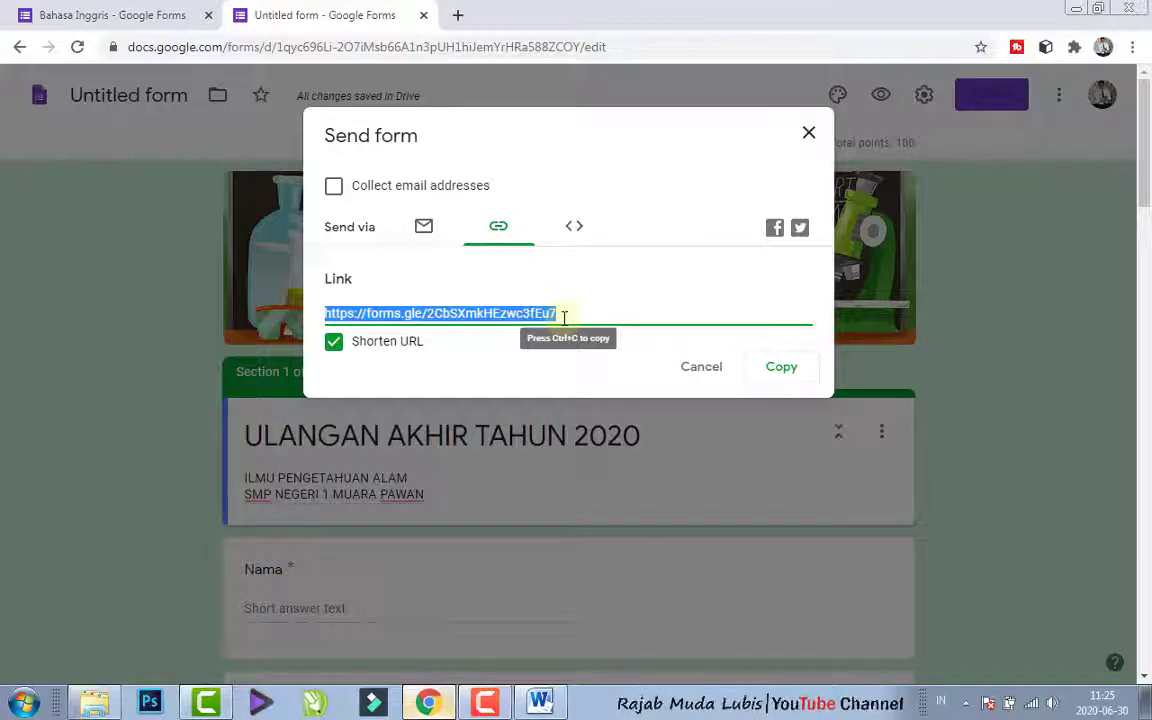
left_click(772, 374)
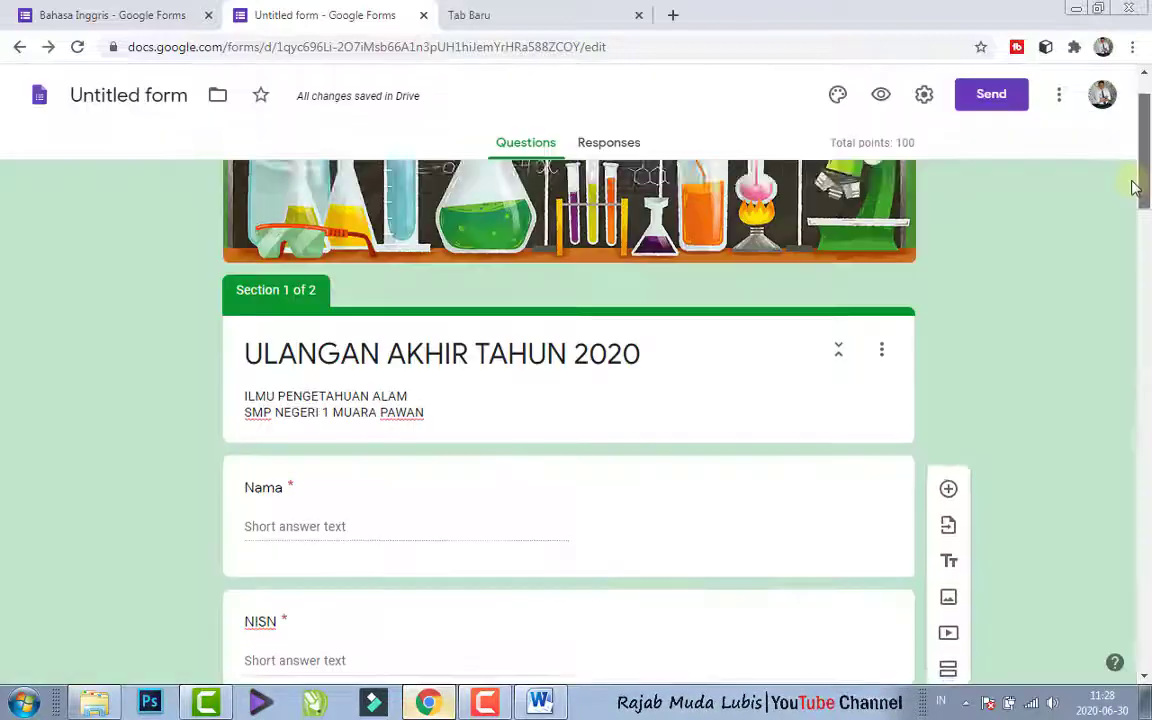
- Switch to a different signed-in Google account in the new browser tab
scroll(1057, 320, "down", 3)
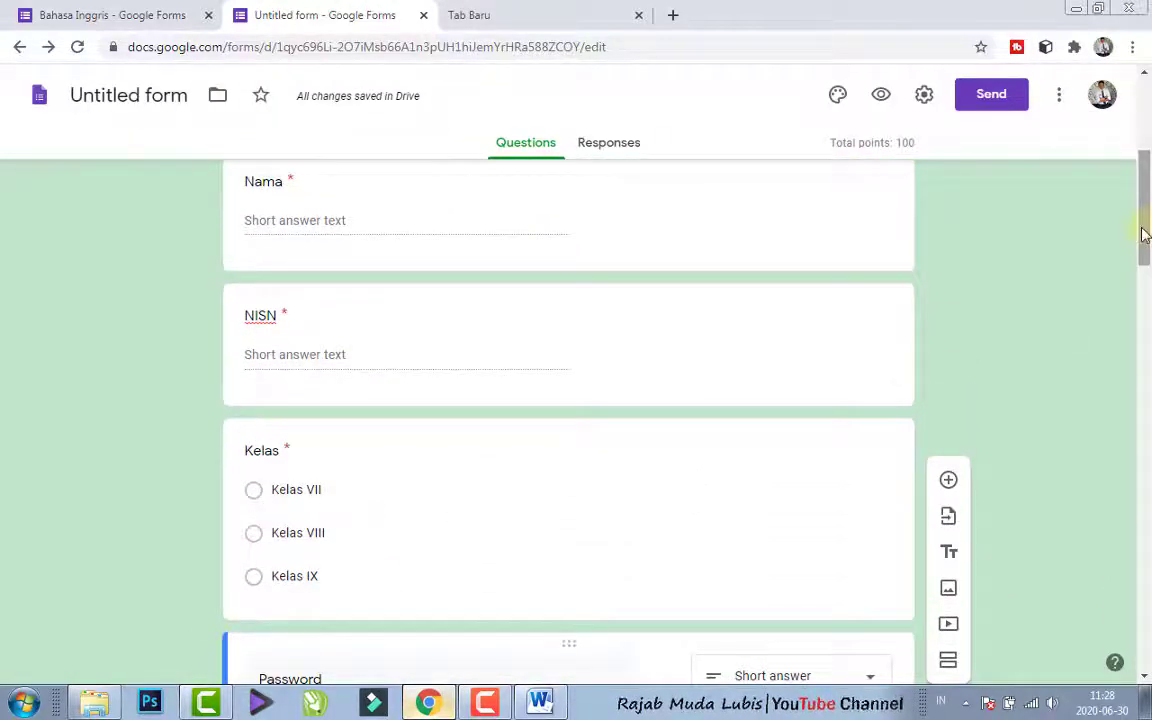
left_click_drag(1143, 228, 1145, 281)
scroll(1000, 210, "up", 1)
left_click(533, 8)
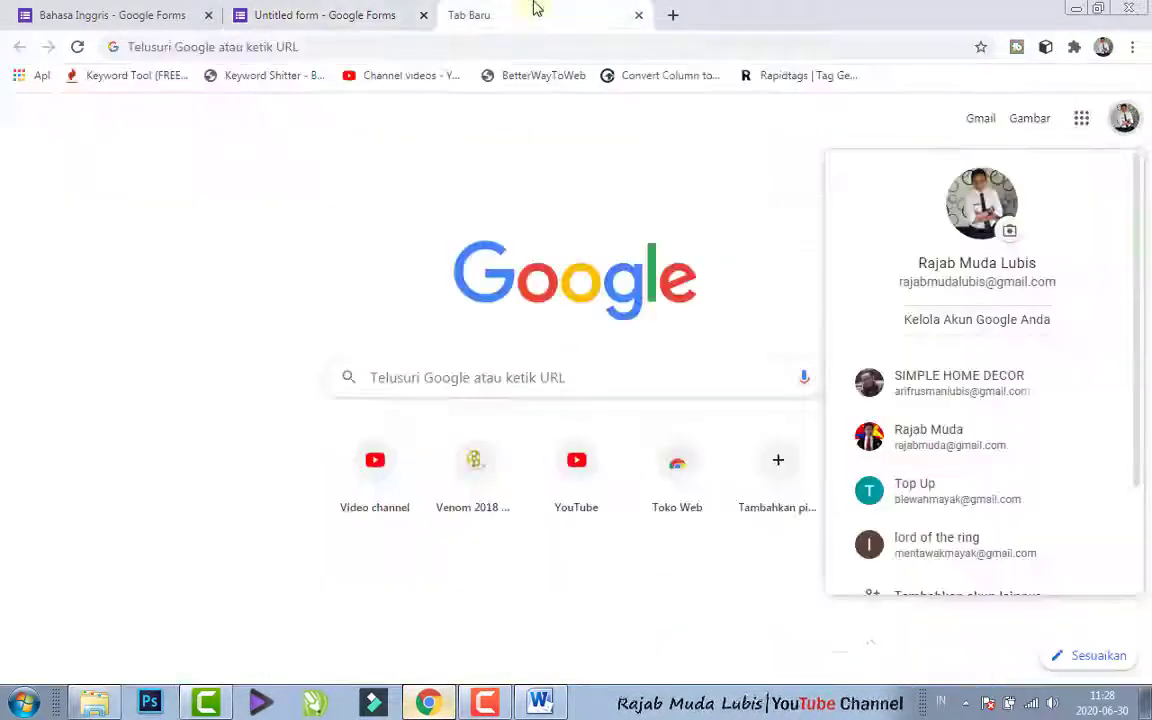
left_click(958, 390)
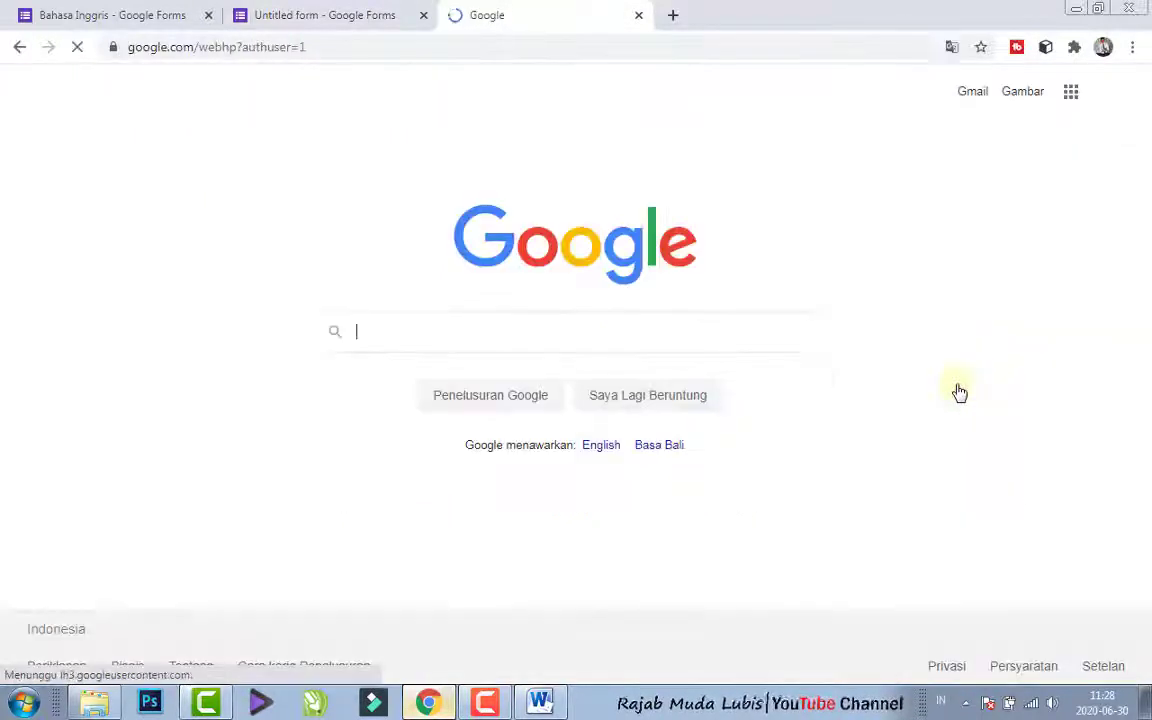
- Open the copied short form link in the tab of the second Google account
left_click(406, 51)
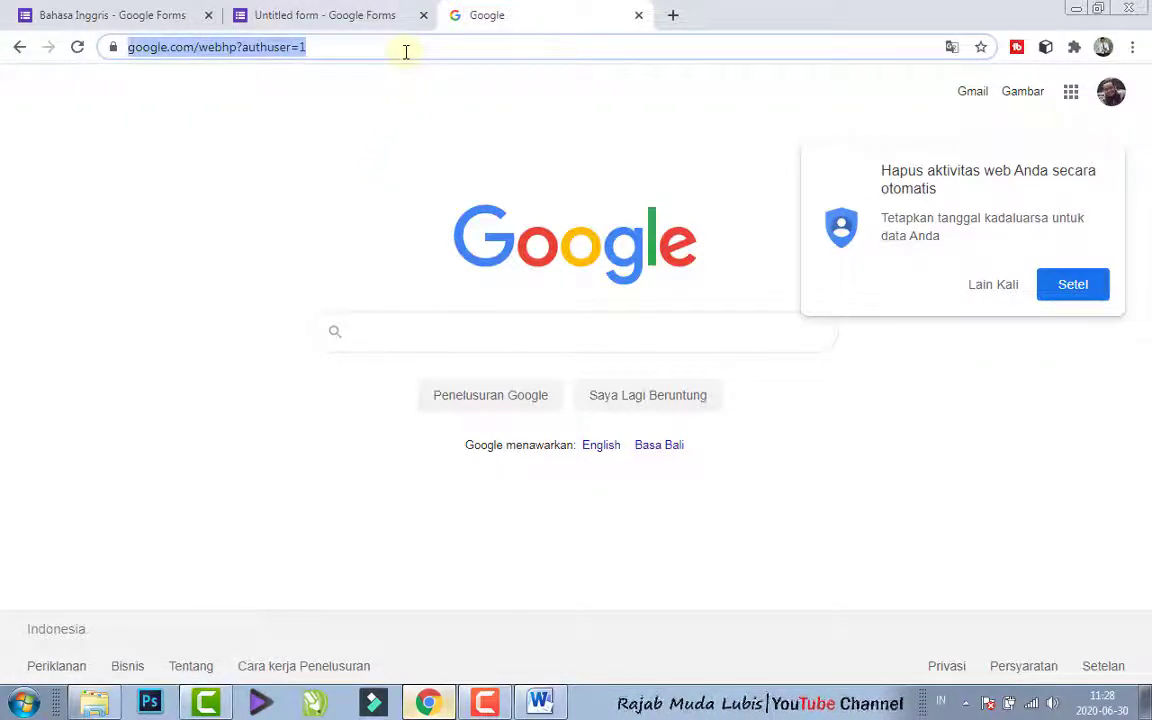
key("ctrl+v")
key("Return")
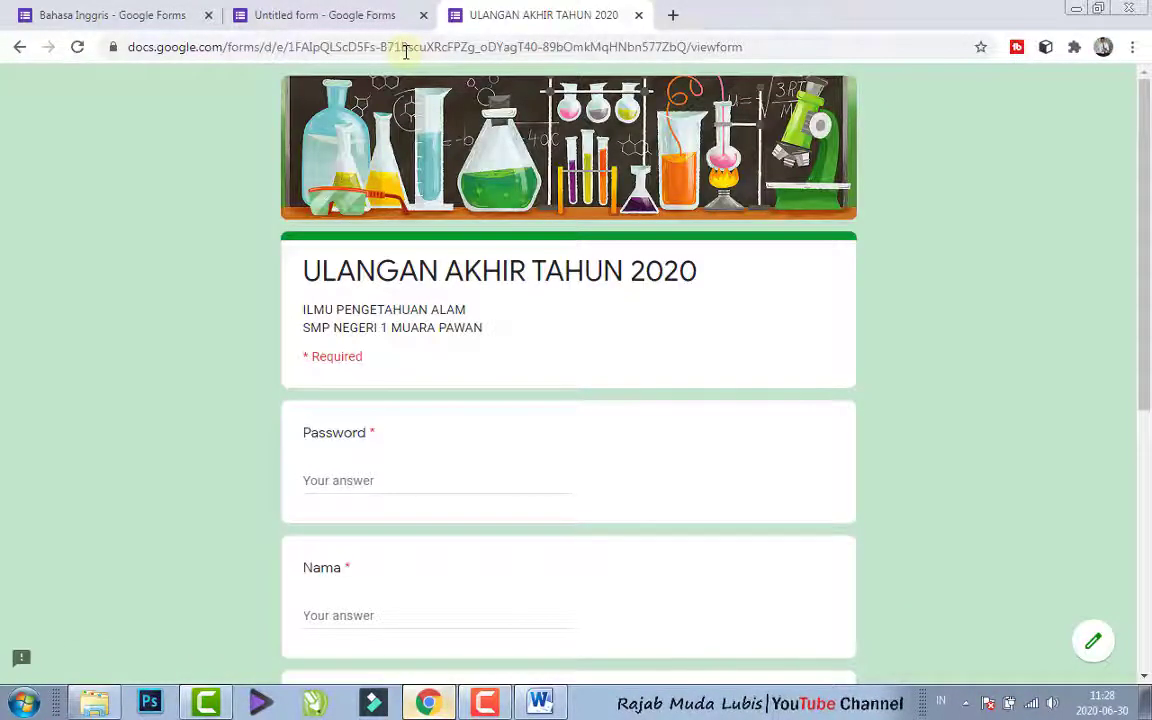
- Look through the first page of the live exam form and enter the exam password in the Password question
left_click_drag(1145, 144, 1150, 463)
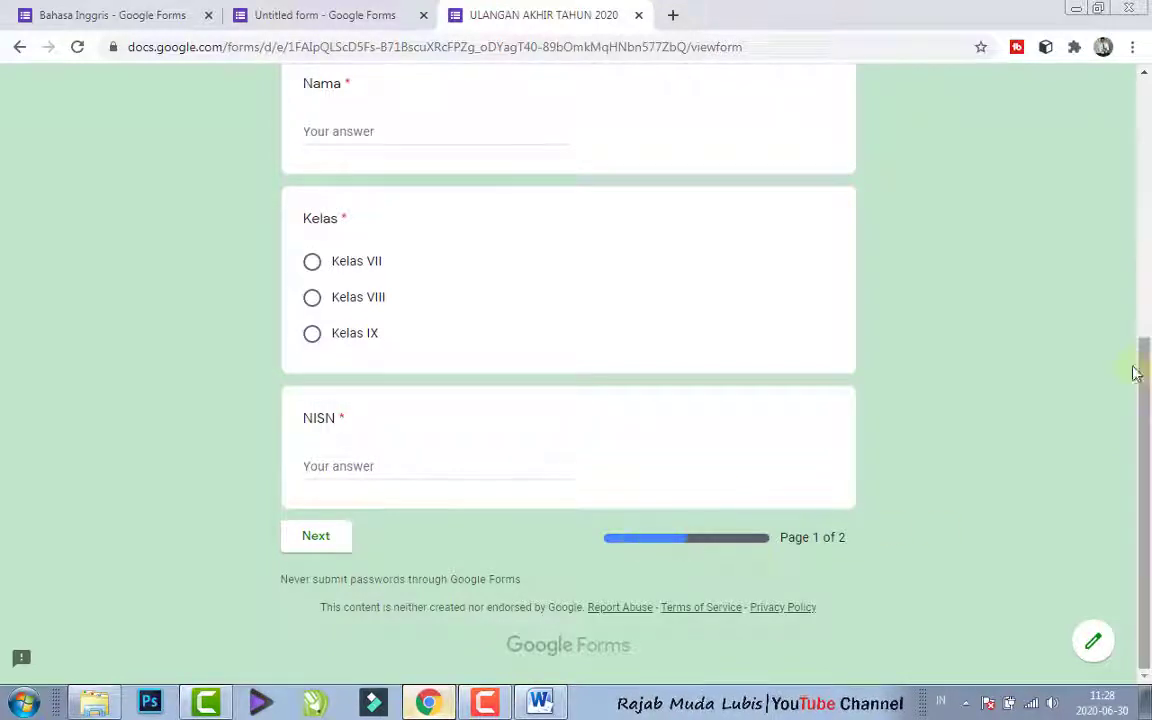
scroll(1118, 154, "up", 4)
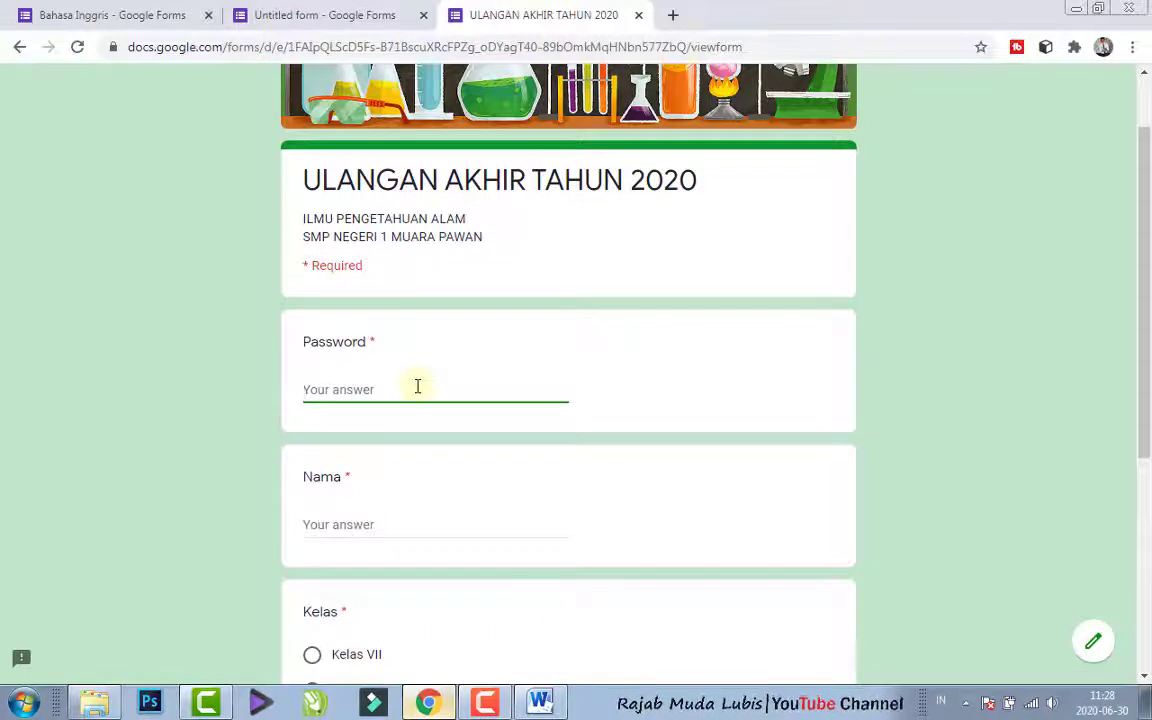
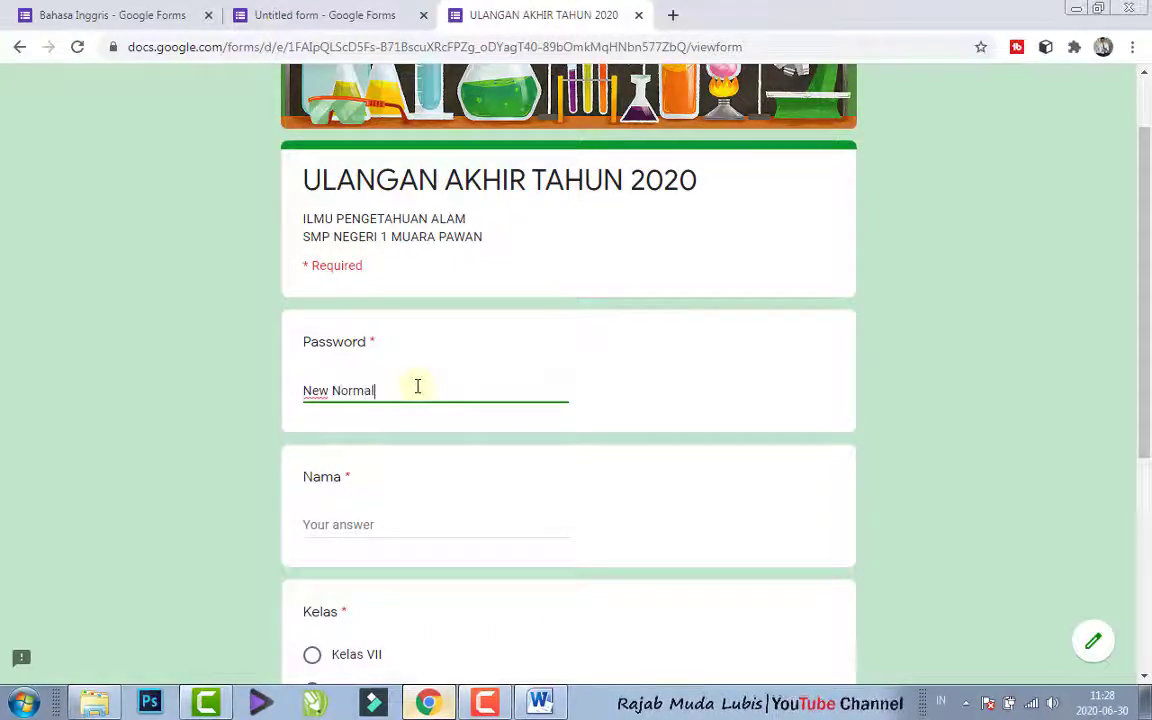
- Enter the student's name as the answer to the Nama question
left_click(331, 524)
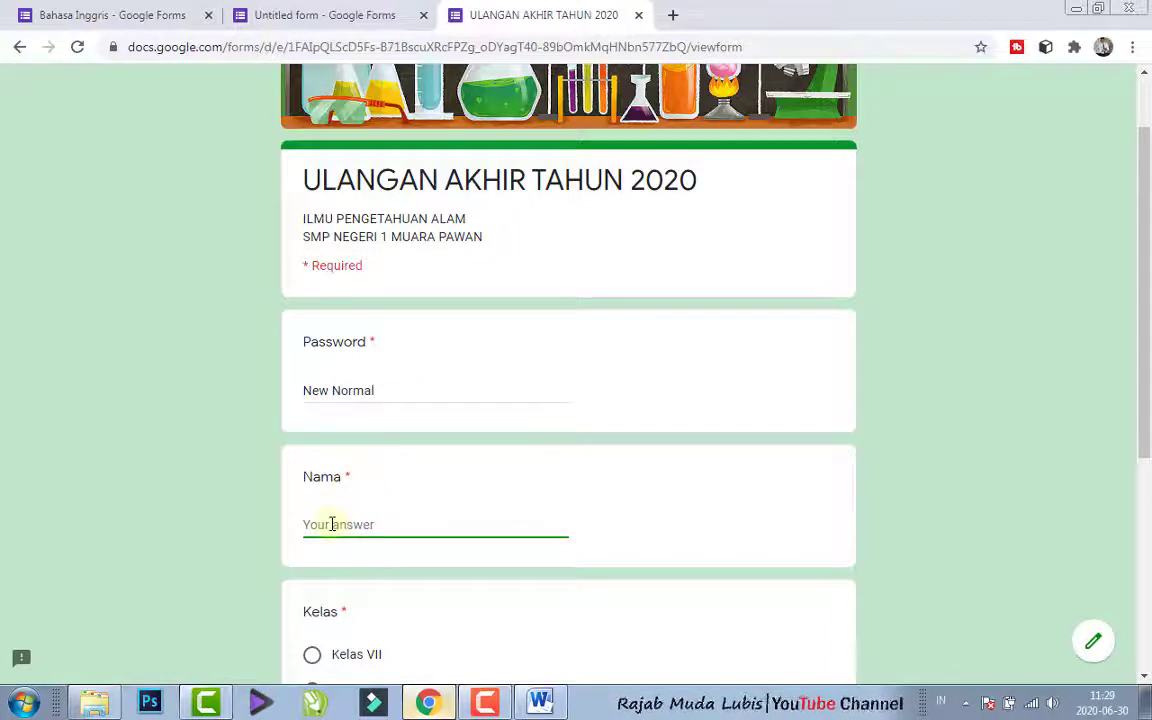
type("Uji")
key("BackSpace")
key("BackSpace")
key("BackSpace")
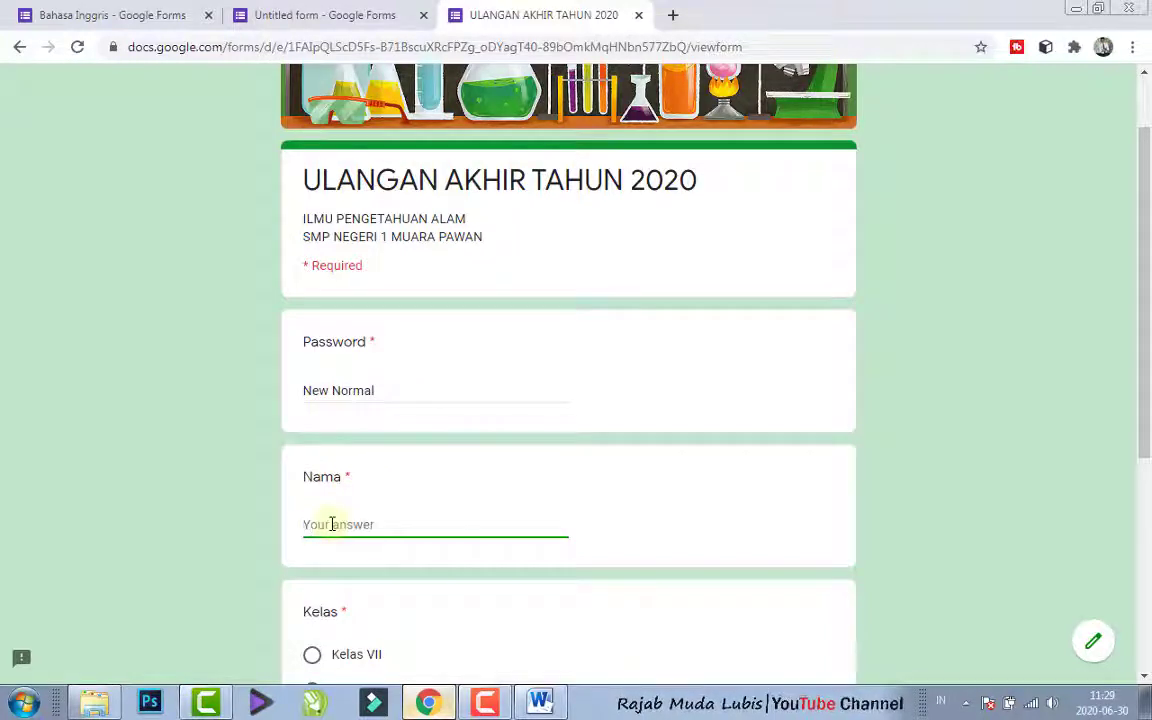
type("Rajab")
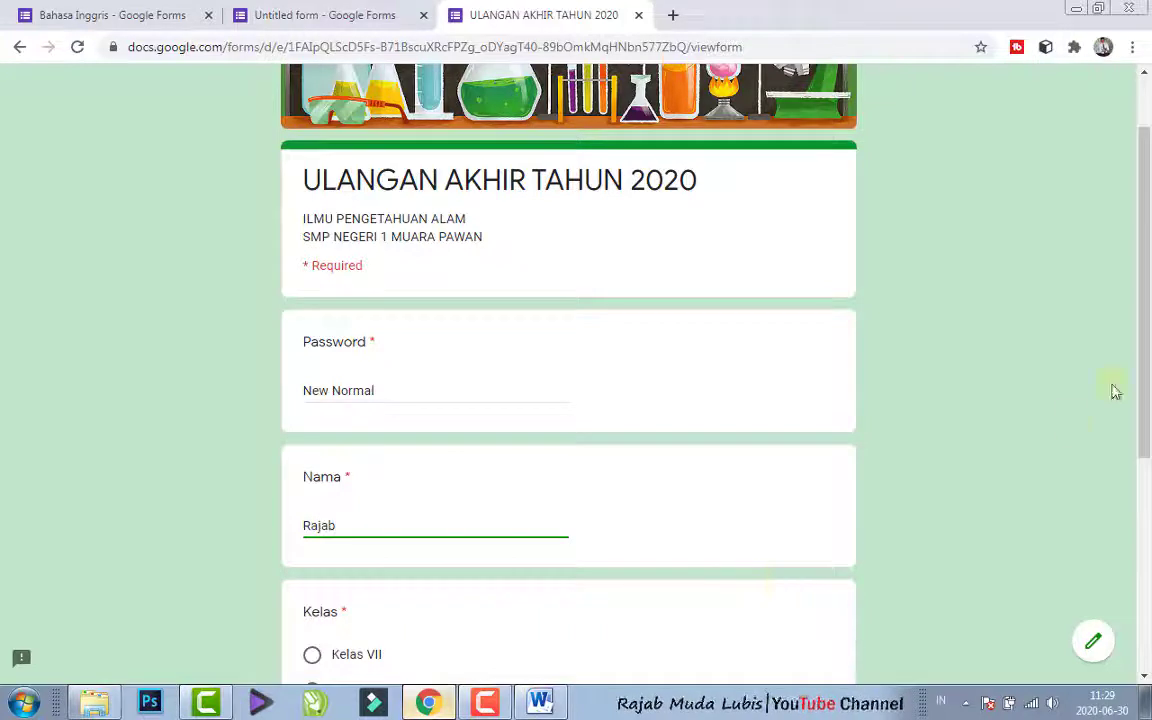
- Choose Kelas VII as the class and enter the student's NISN, continuing to the exam questions page
left_click_drag(1145, 378, 1146, 490)
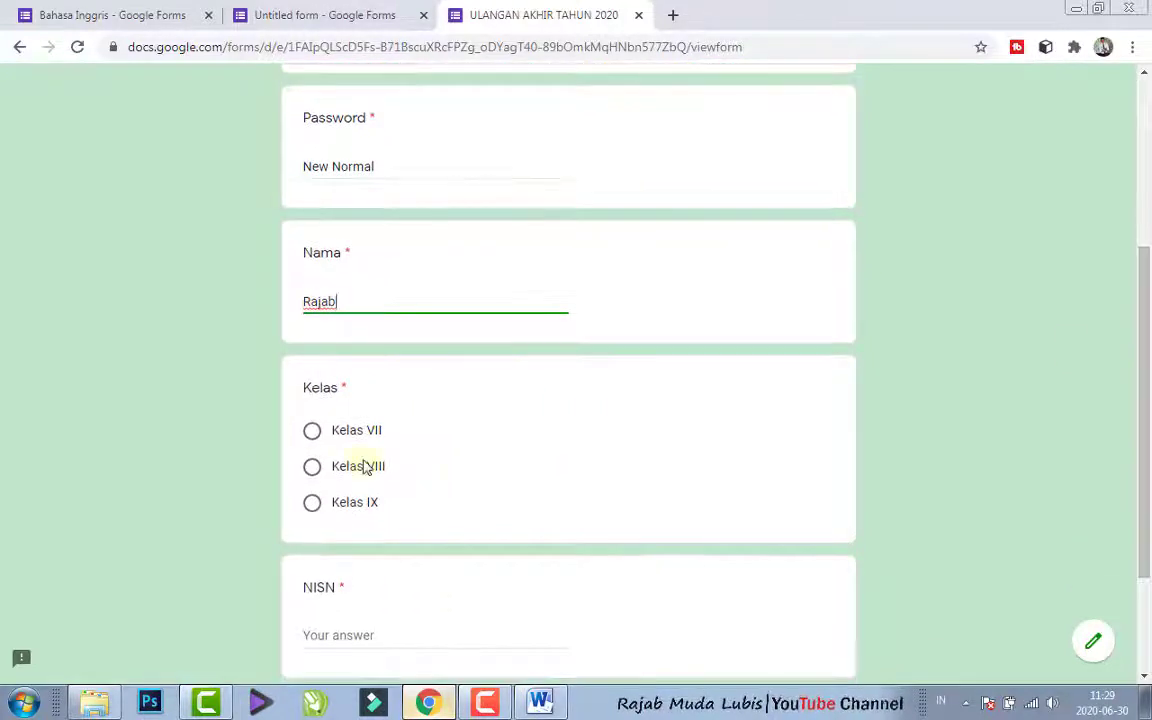
left_click(312, 432)
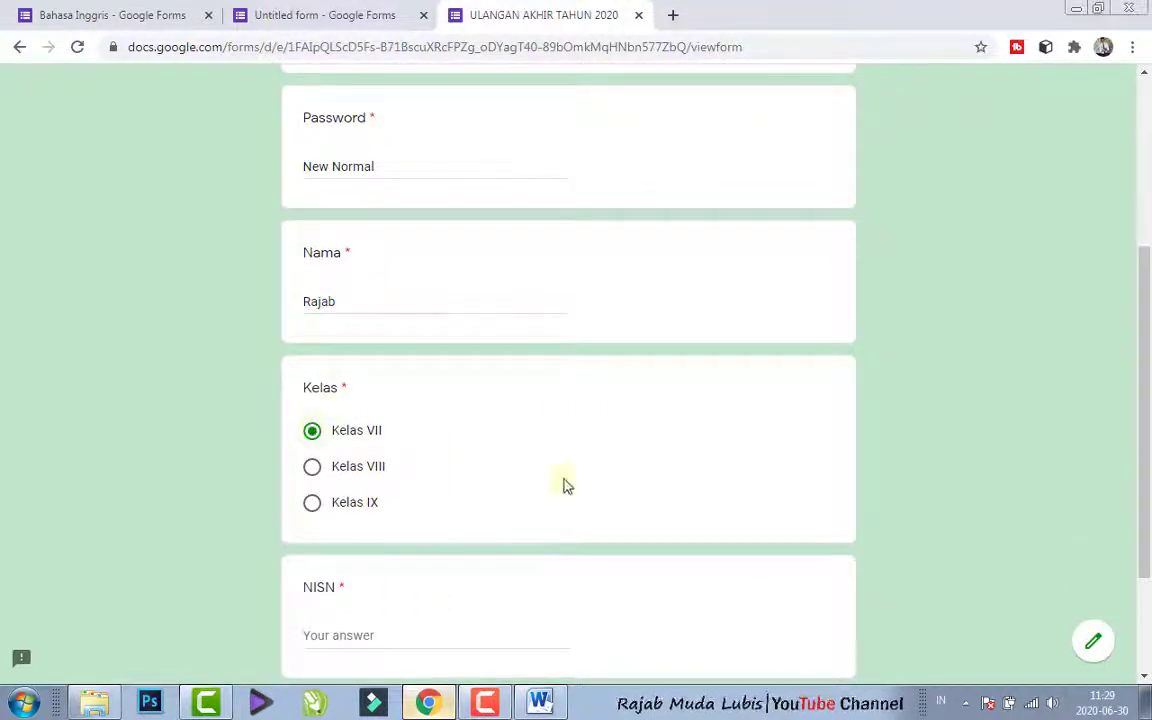
left_click_drag(1147, 438, 1148, 510)
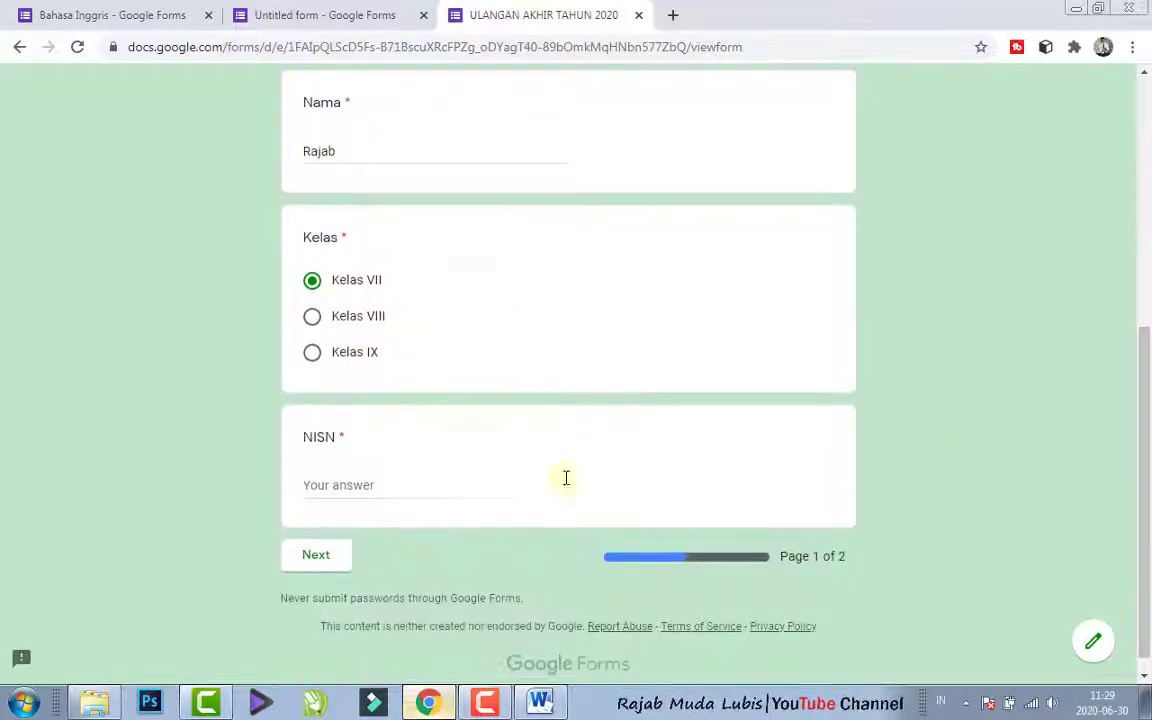
left_click(435, 484)
type("1234")
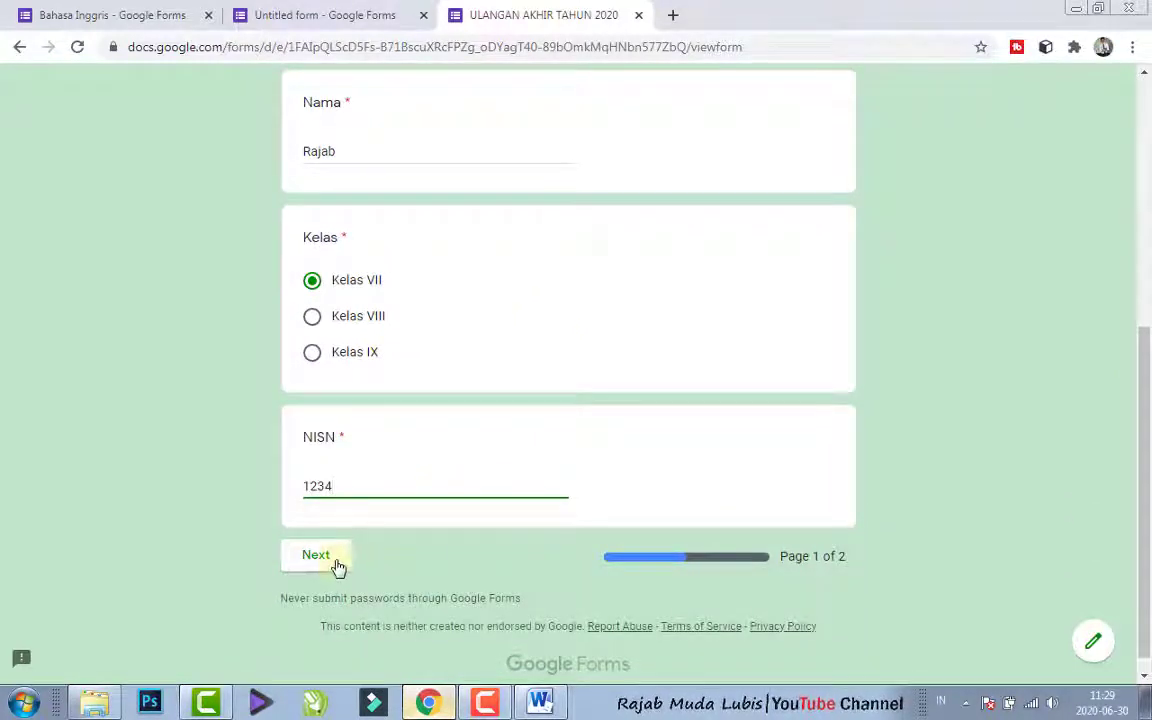
left_click(316, 556)
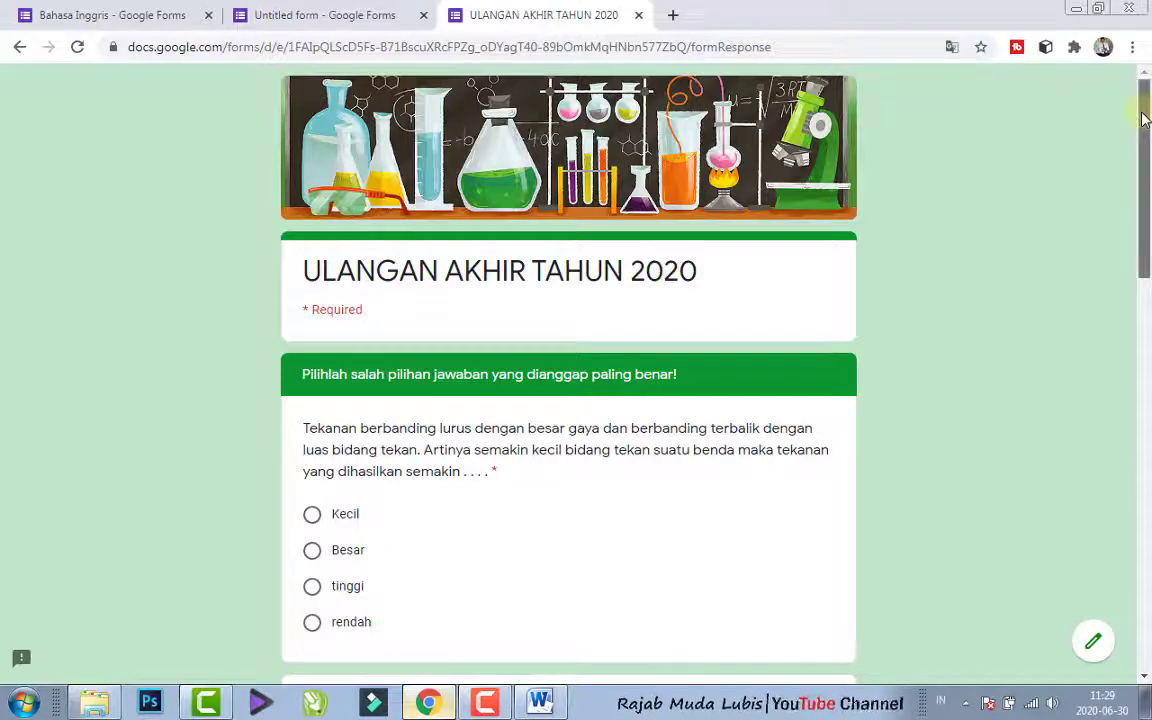
- Answer the four exam questions in order with Besar, 1200 Pa, 1 kali and Mesin pengepres kapas
left_click_drag(1145, 118, 1145, 142)
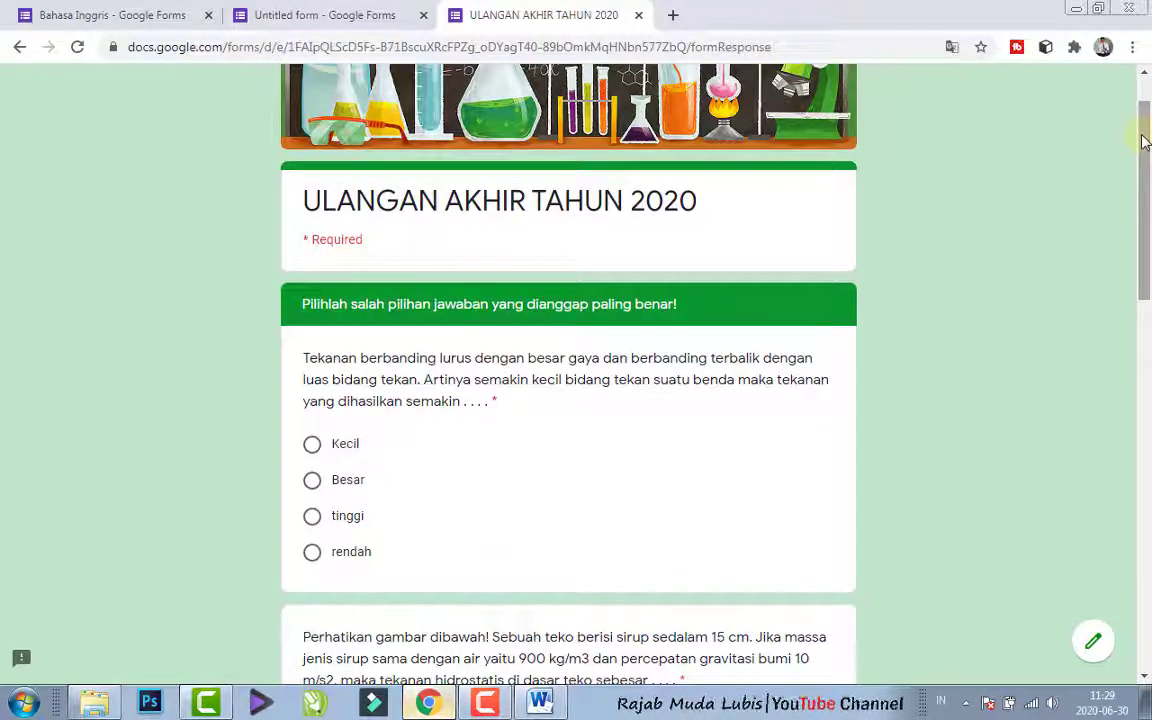
left_click_drag(1145, 142, 1146, 178)
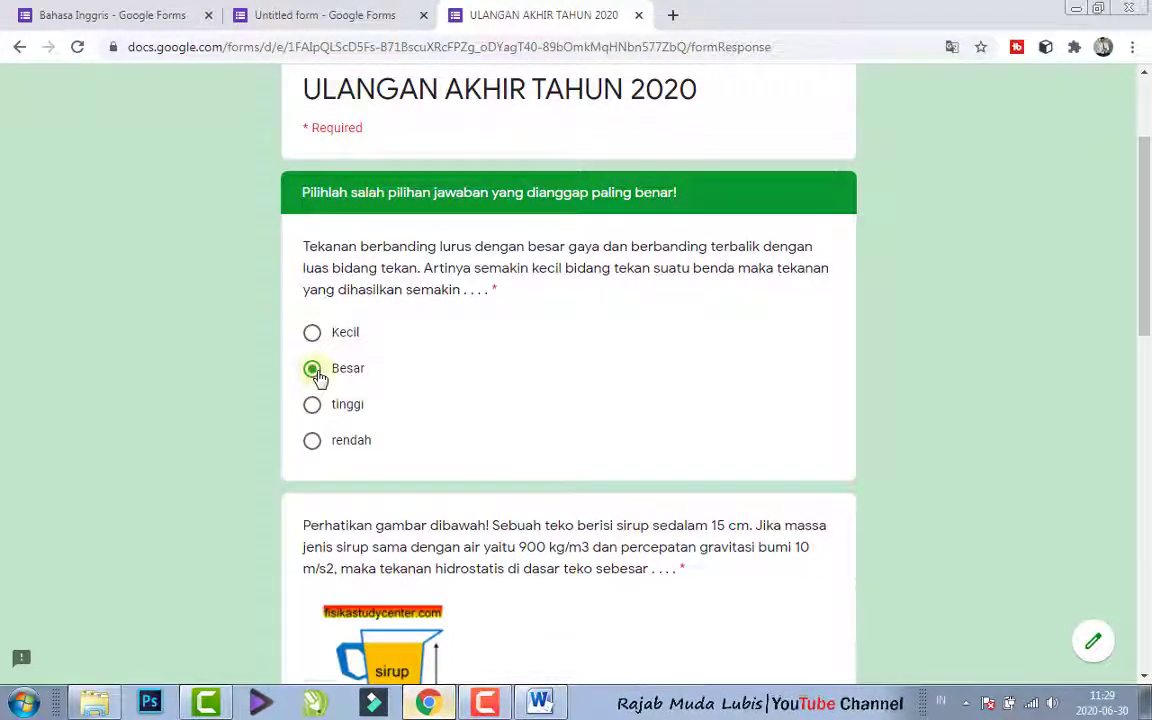
left_click_drag(1146, 338, 1146, 430)
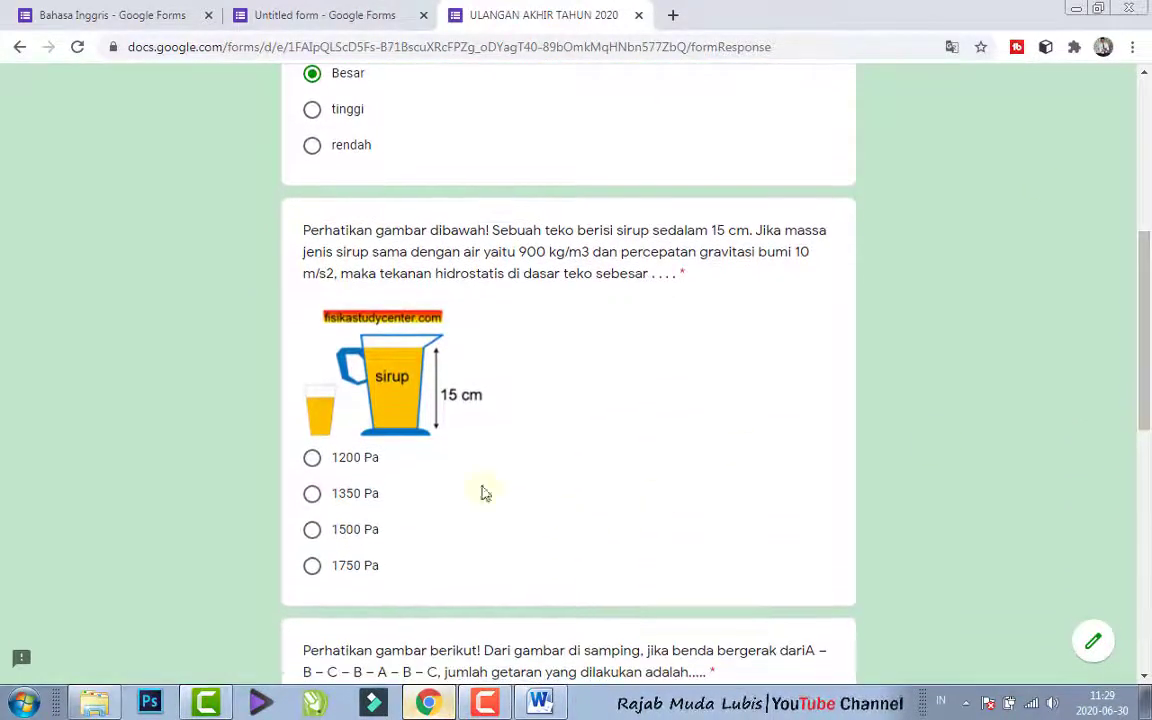
left_click(312, 459)
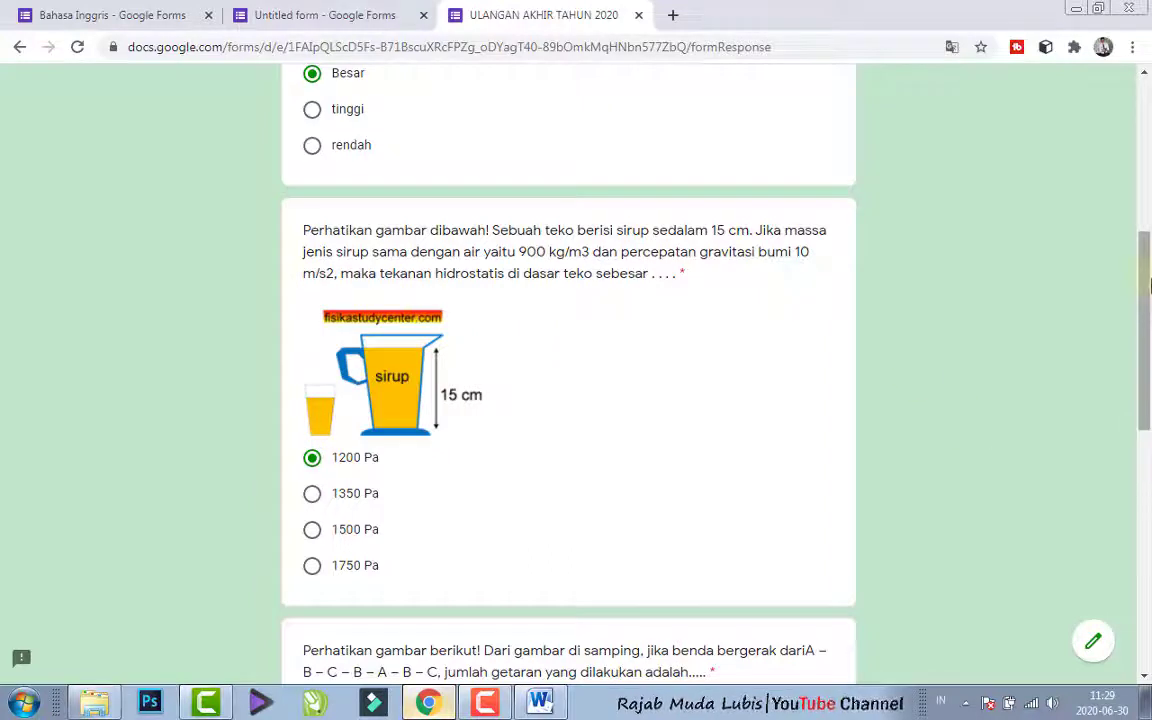
left_click_drag(1146, 330, 1146, 418)
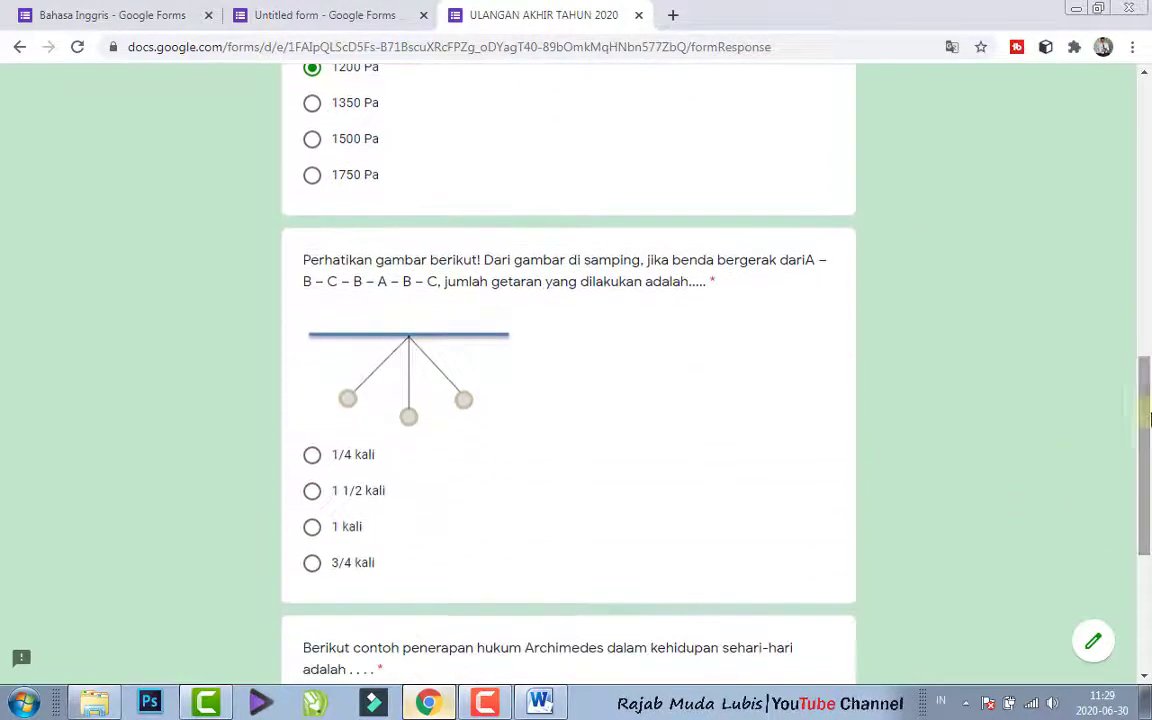
left_click(312, 528)
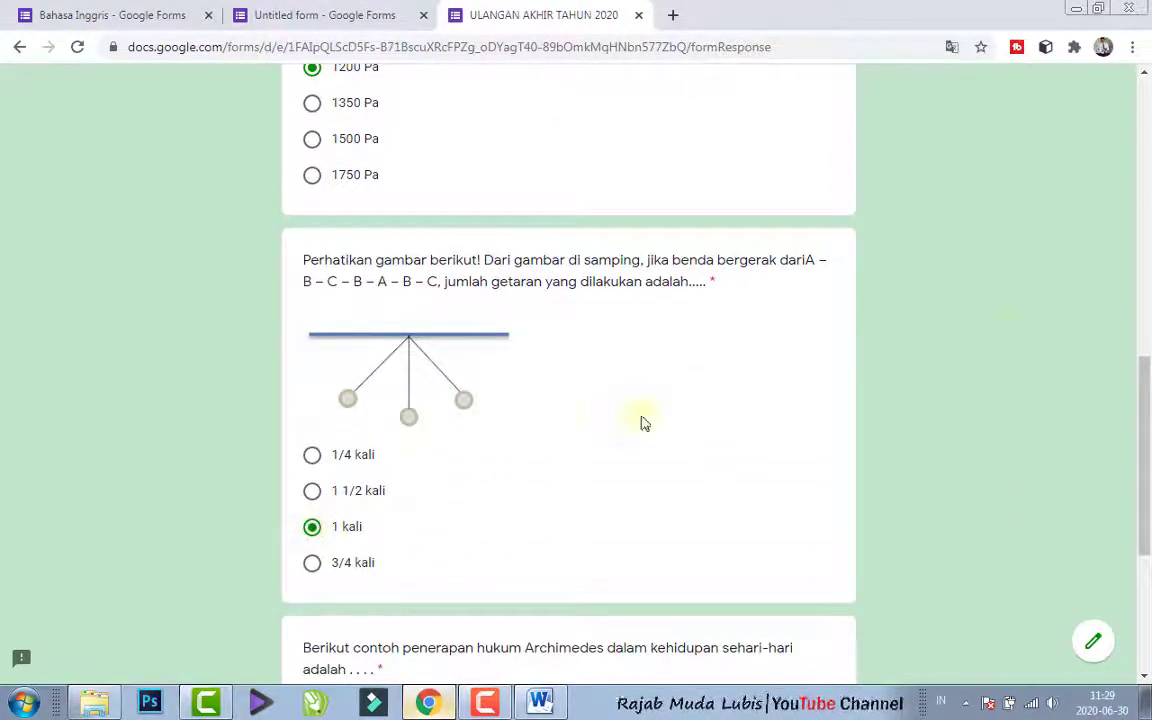
scroll(1030, 420, "down", 3)
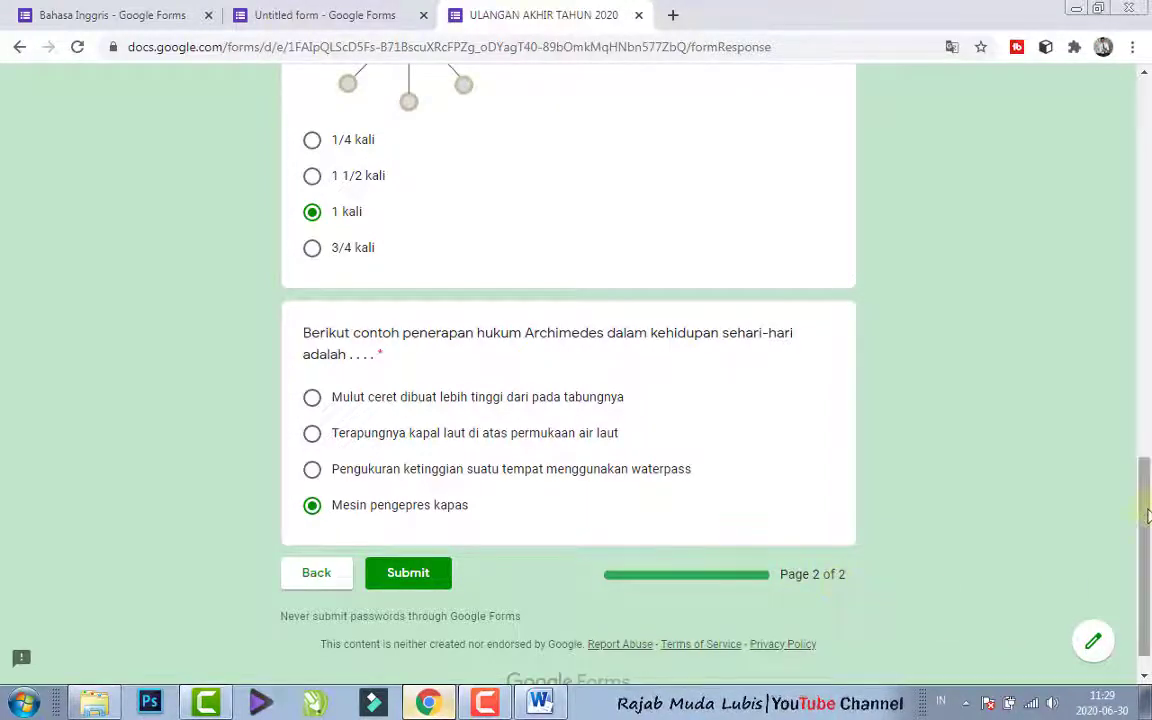
- Submit the completed exam and view the summary of responses in the form editor
scroll(1140, 527, "down", 1)
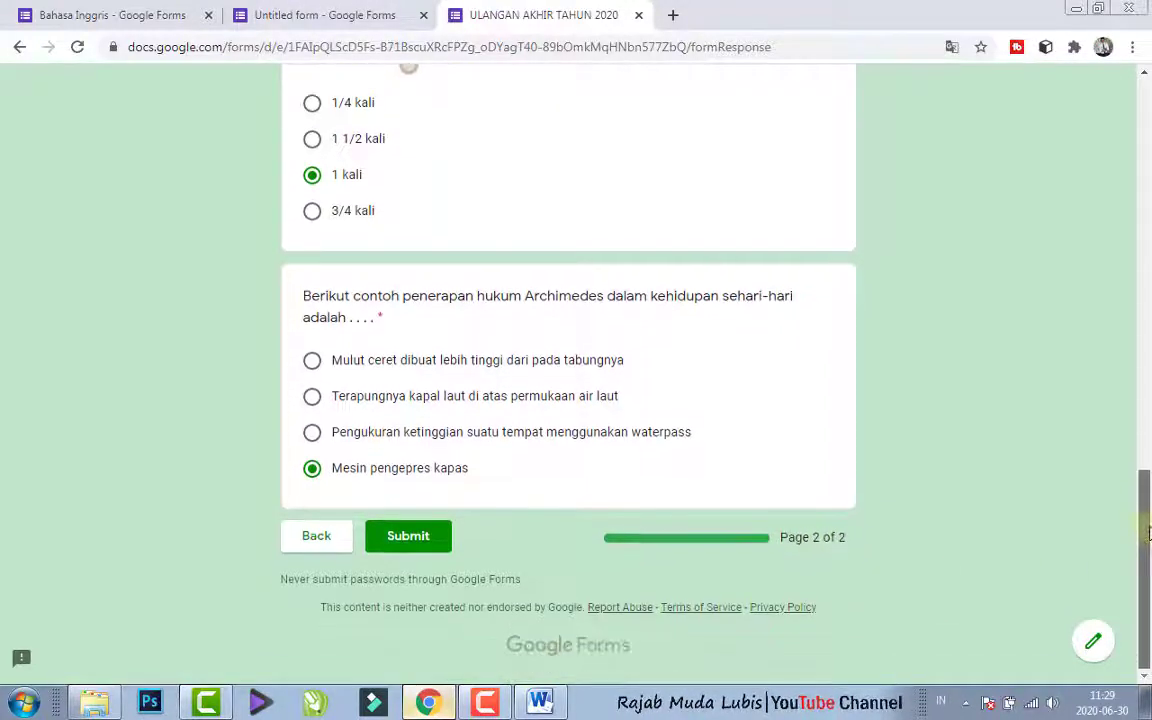
left_click(420, 538)
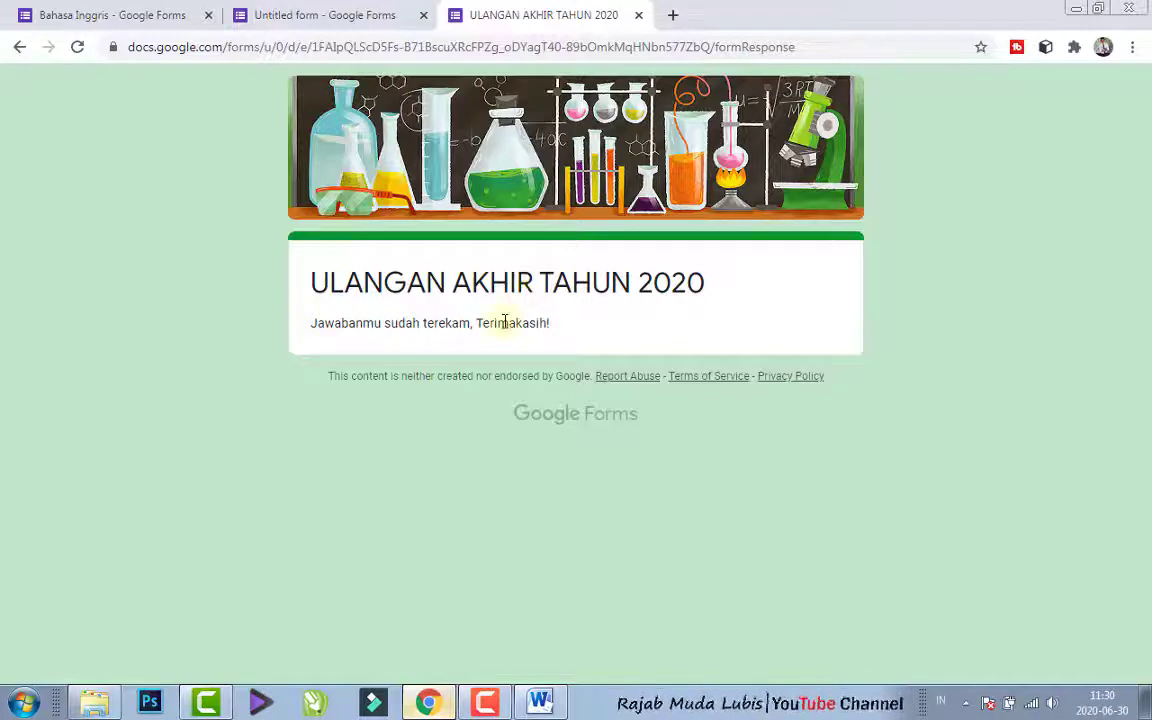
left_click(368, 12)
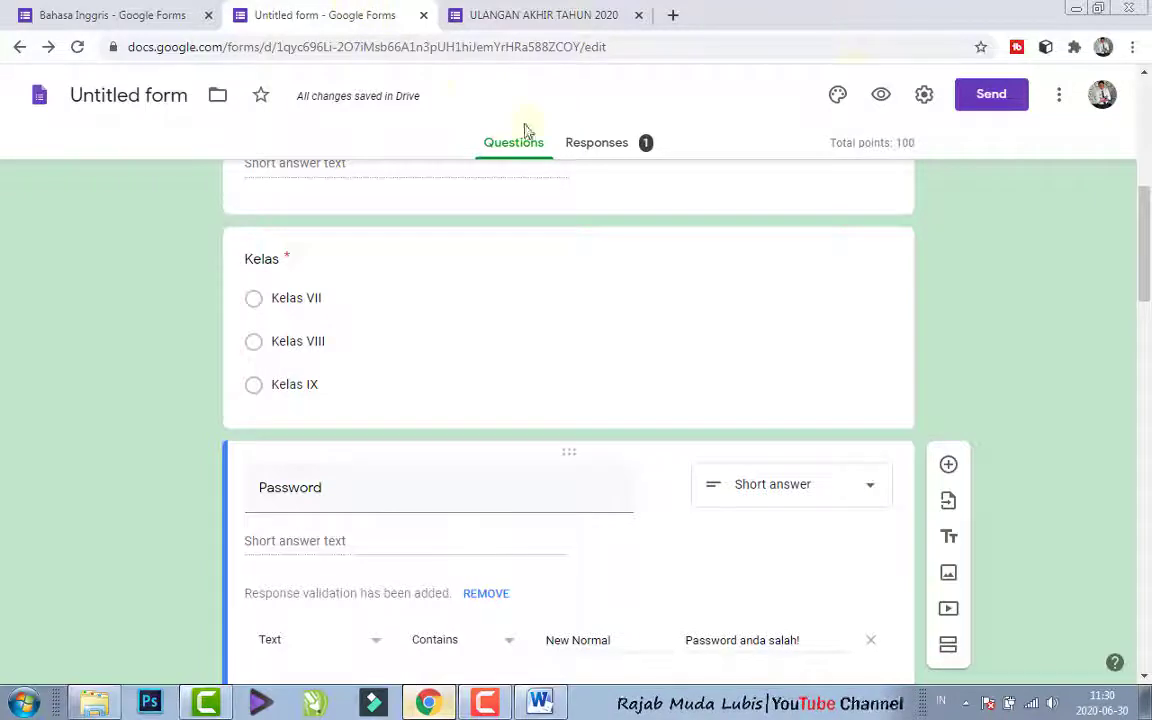
left_click_drag(1147, 252, 1147, 140)
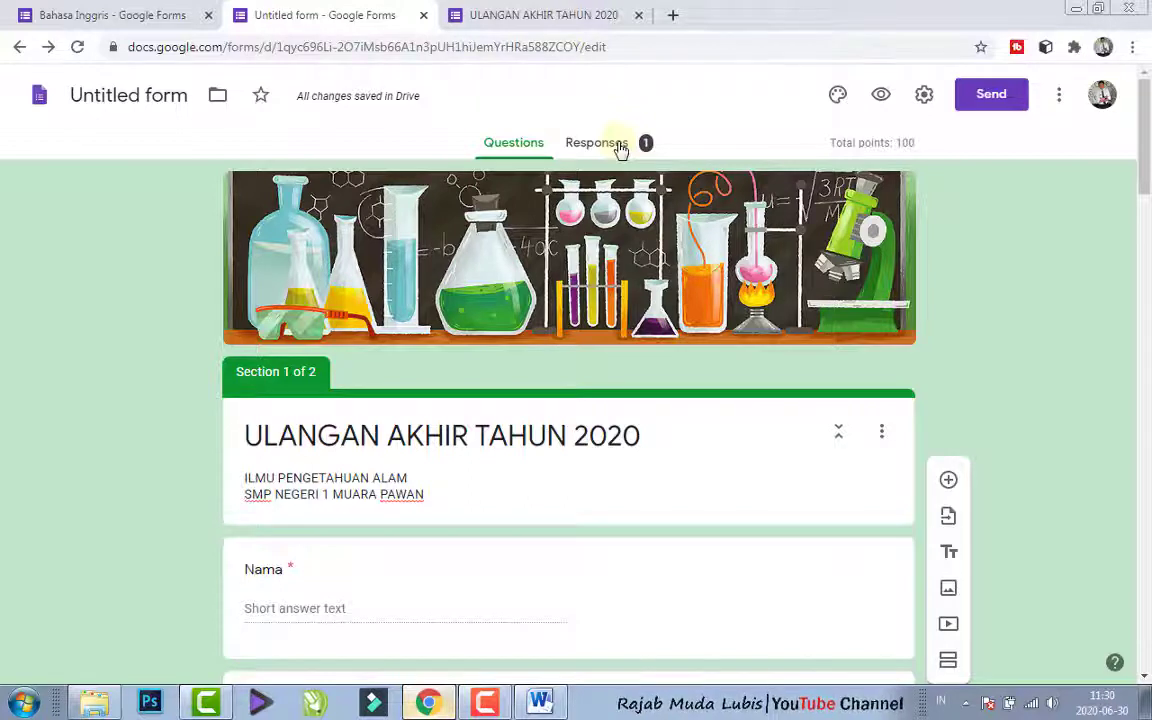
left_click(619, 145)
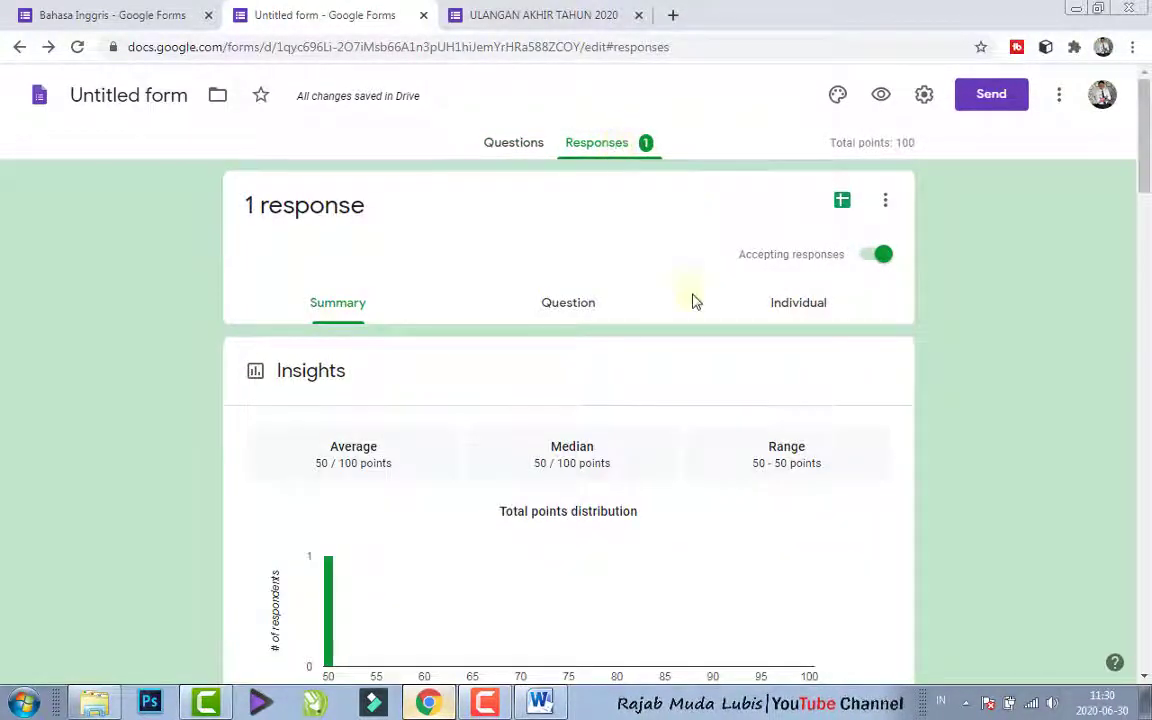
left_click_drag(1146, 159, 1100, 82)
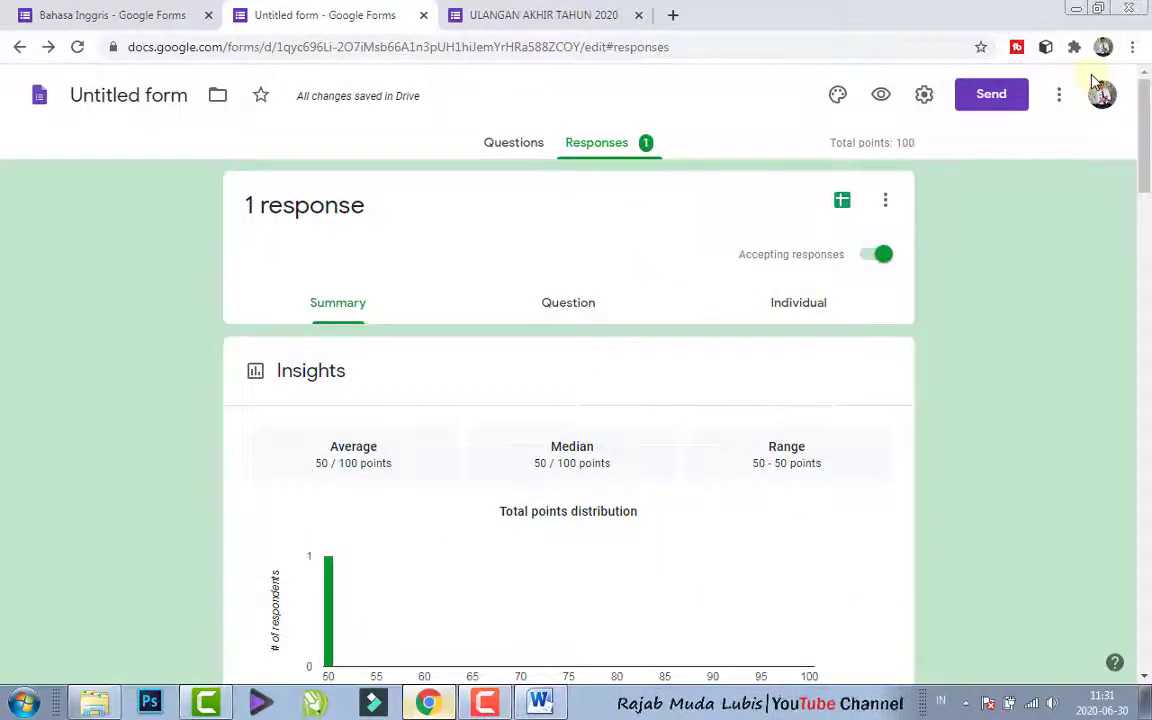
- Download the form responses as a CSV file and show the downloaded archive in its folder
left_click(885, 205)
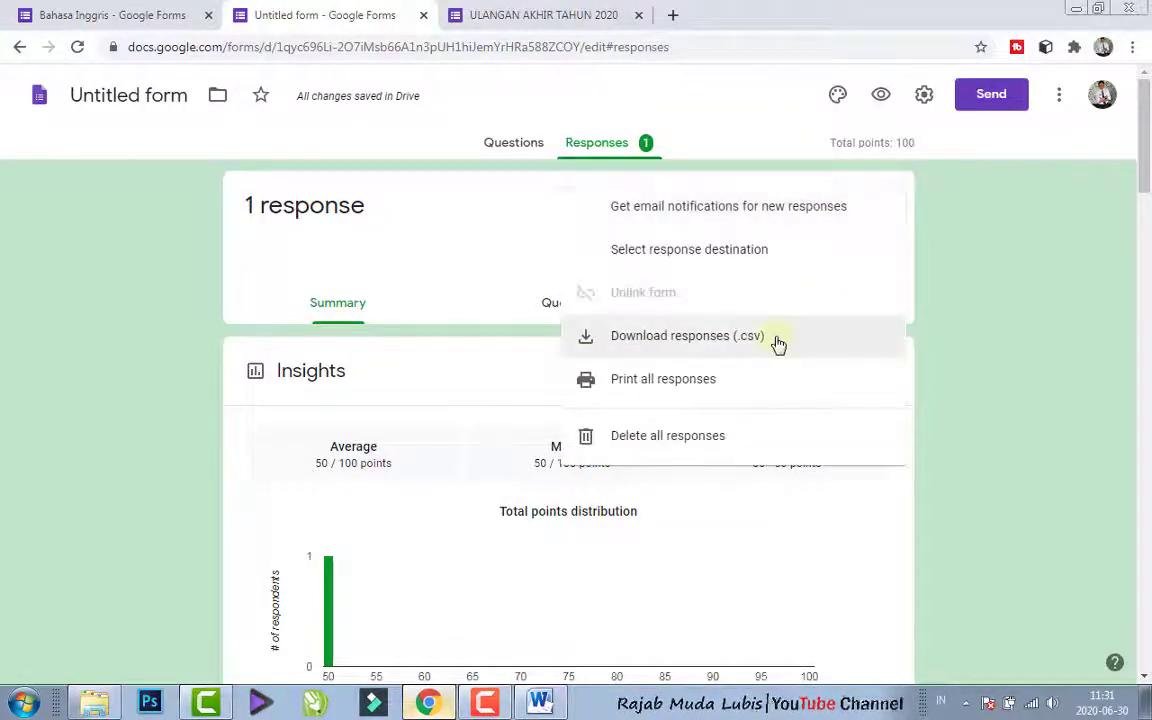
left_click(660, 338)
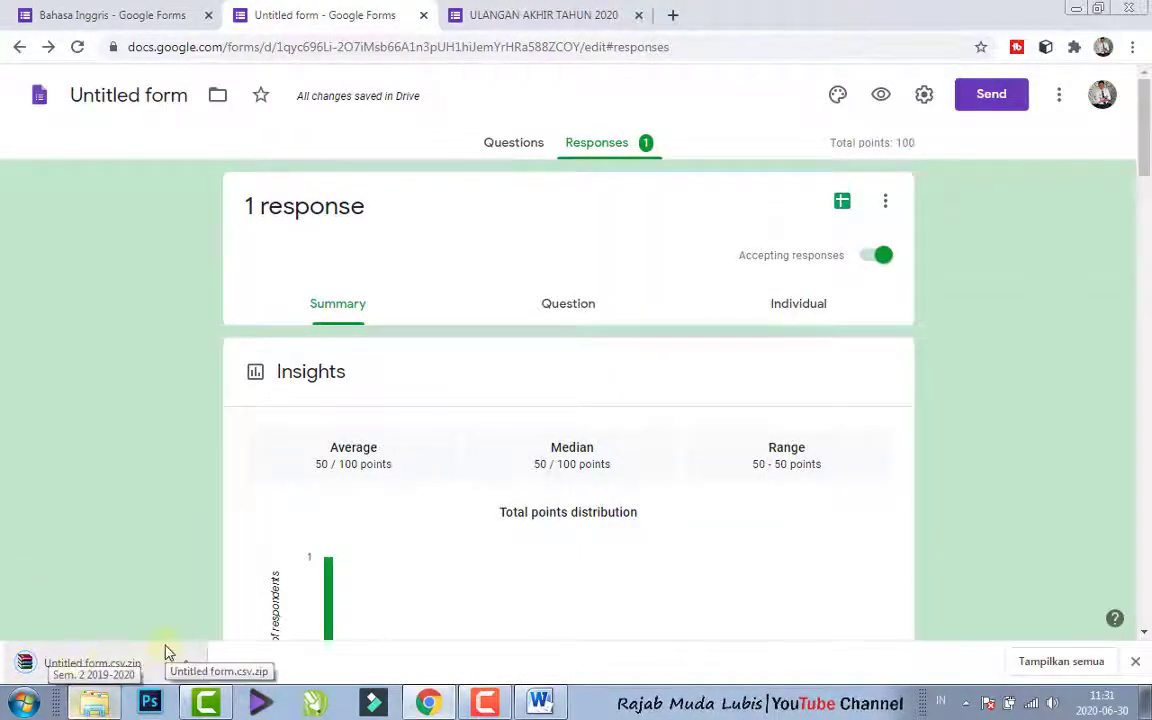
left_click(186, 664)
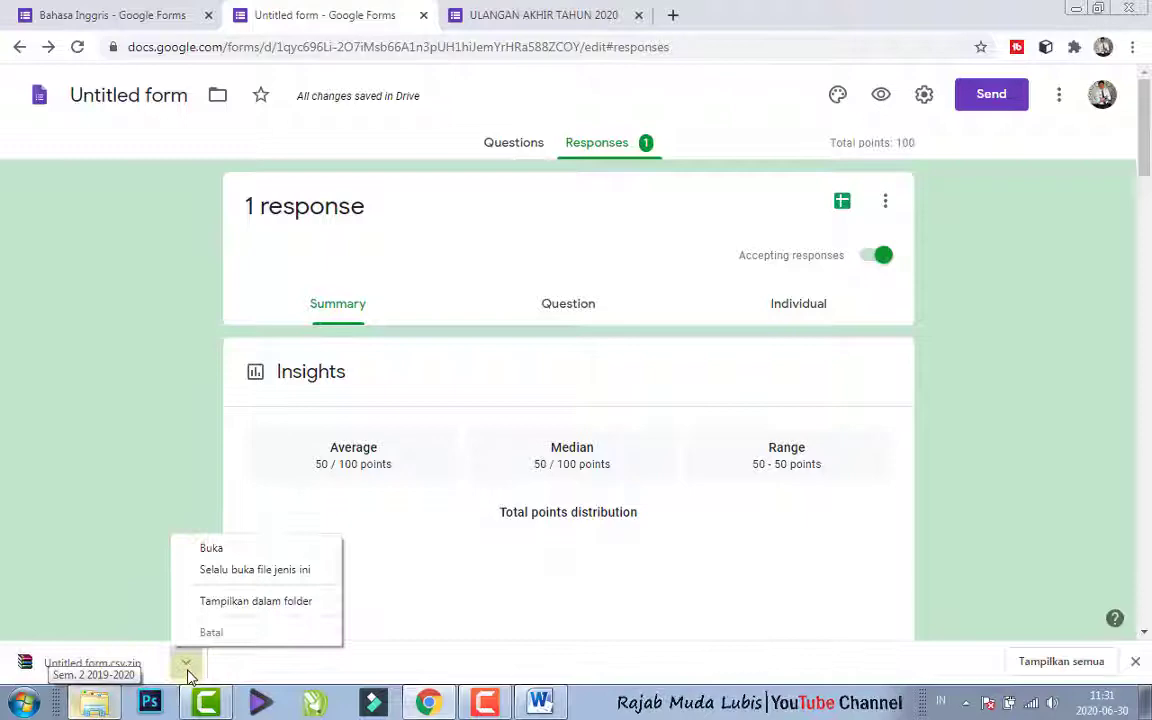
left_click(237, 603)
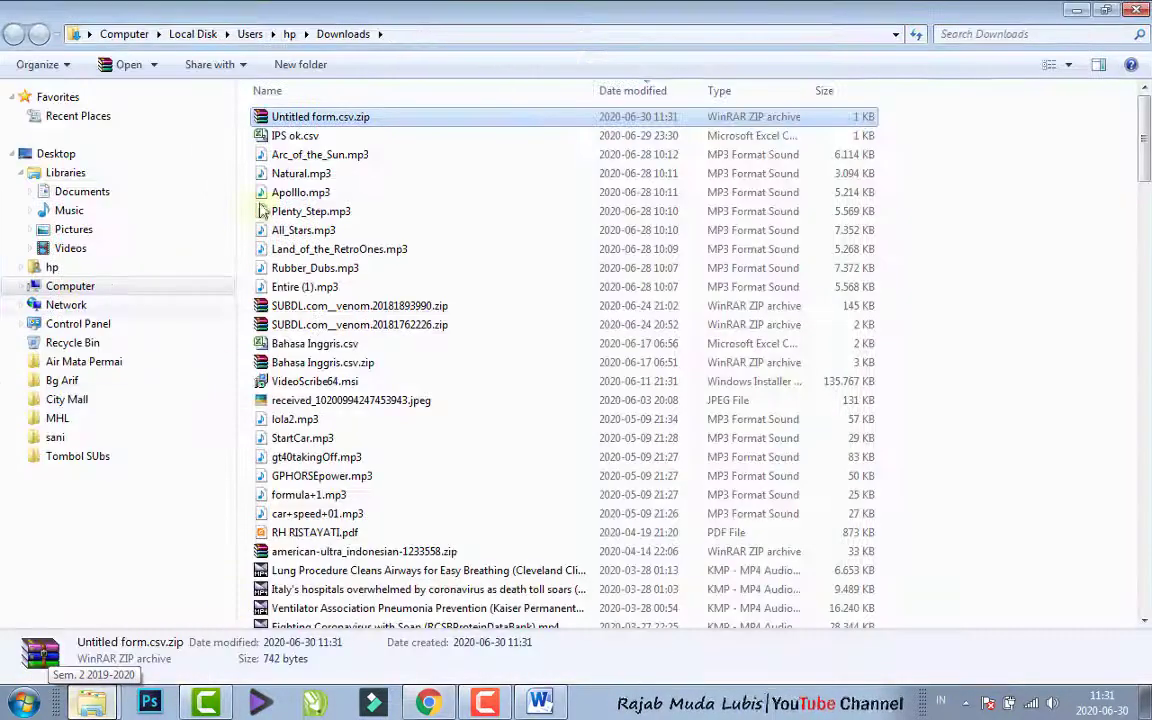
- Extract Untitled form.csv.zip into the Downloads folder and open the extracted Untitled form.csv in Excel
right_click(281, 121)
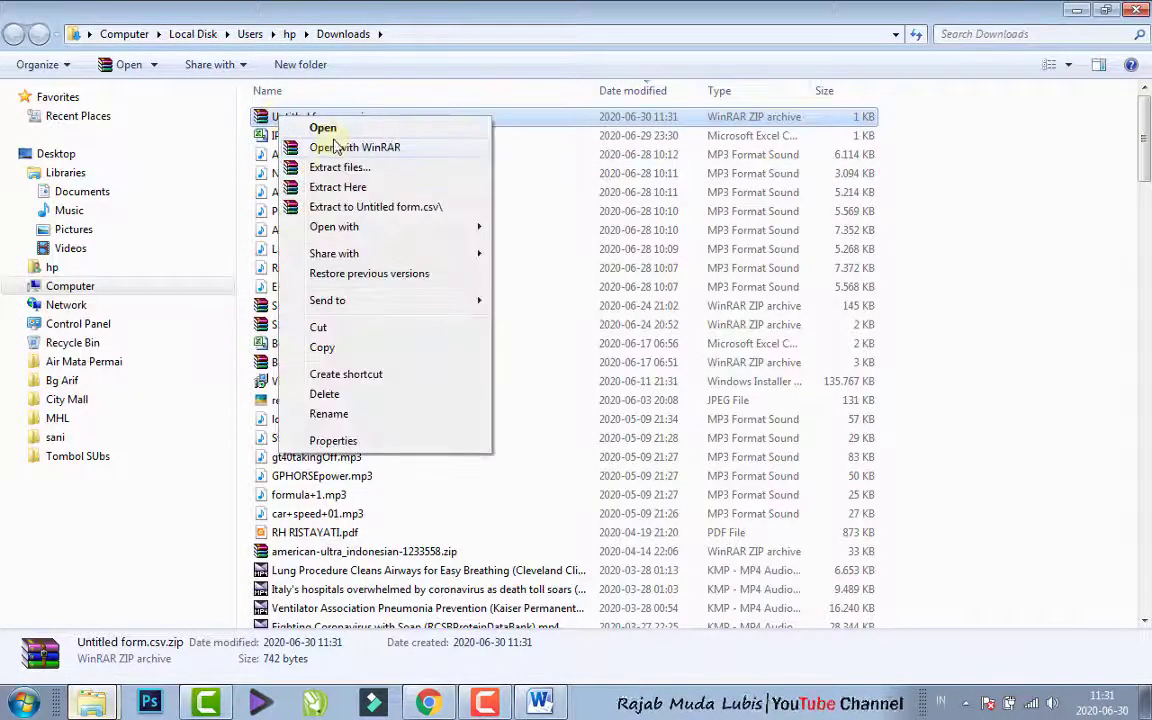
left_click(323, 189)
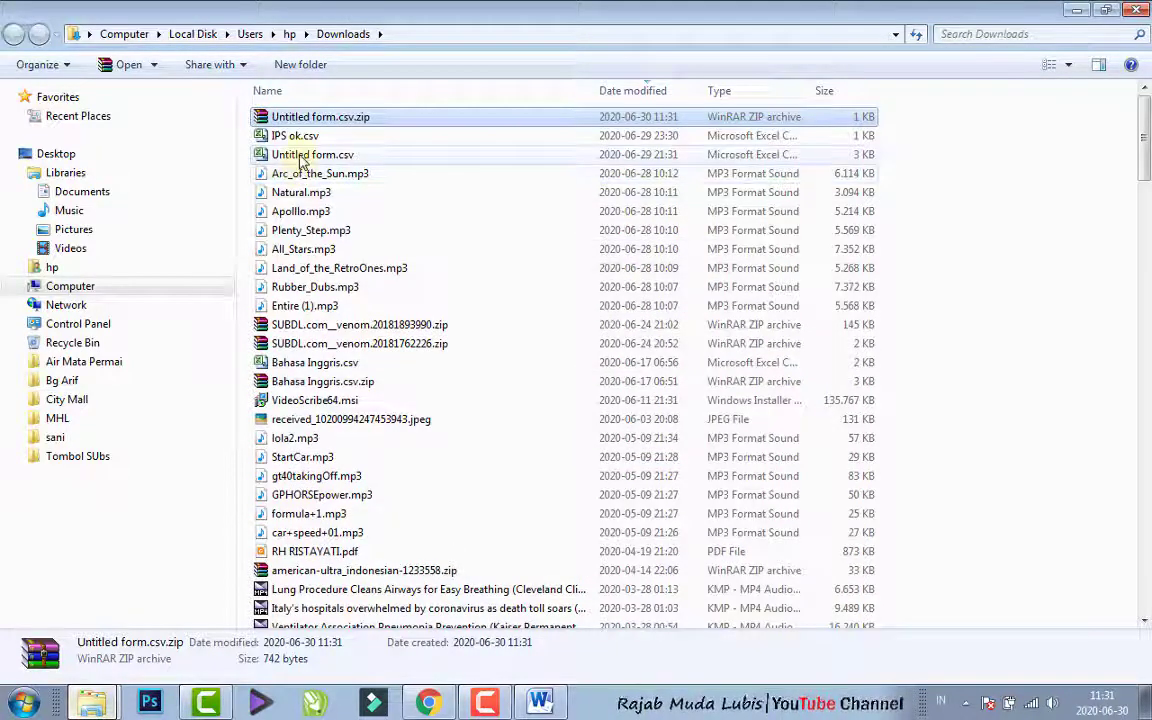
left_click(301, 158)
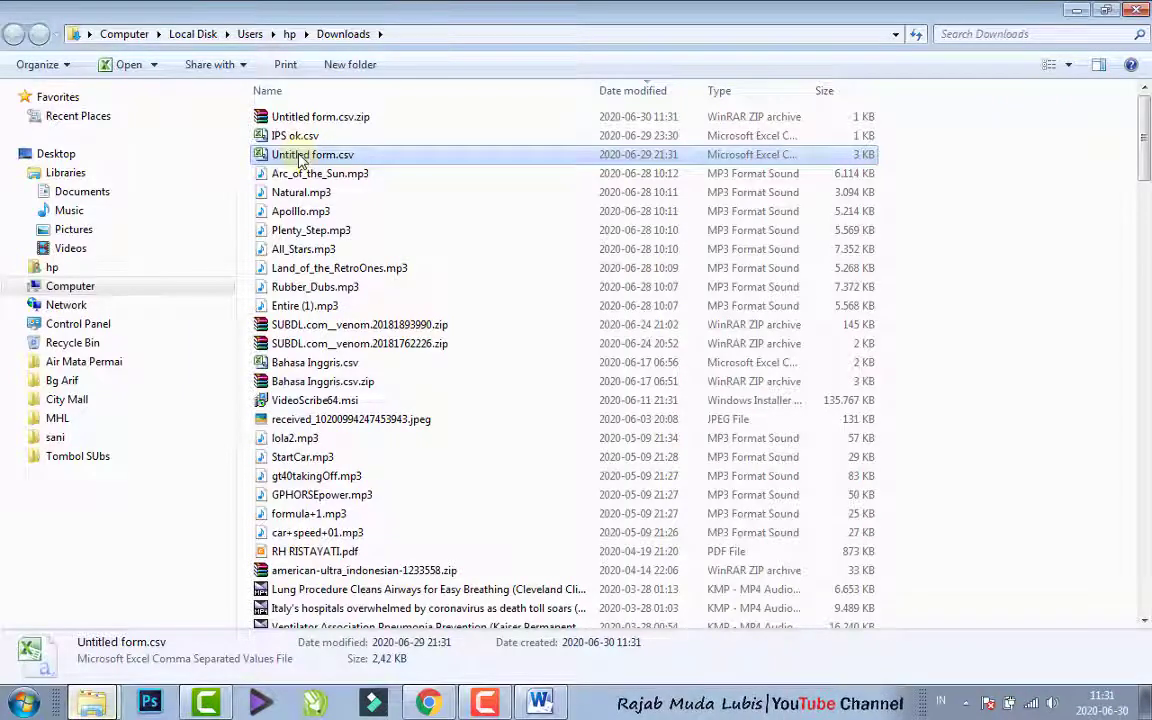
double_click(301, 156)
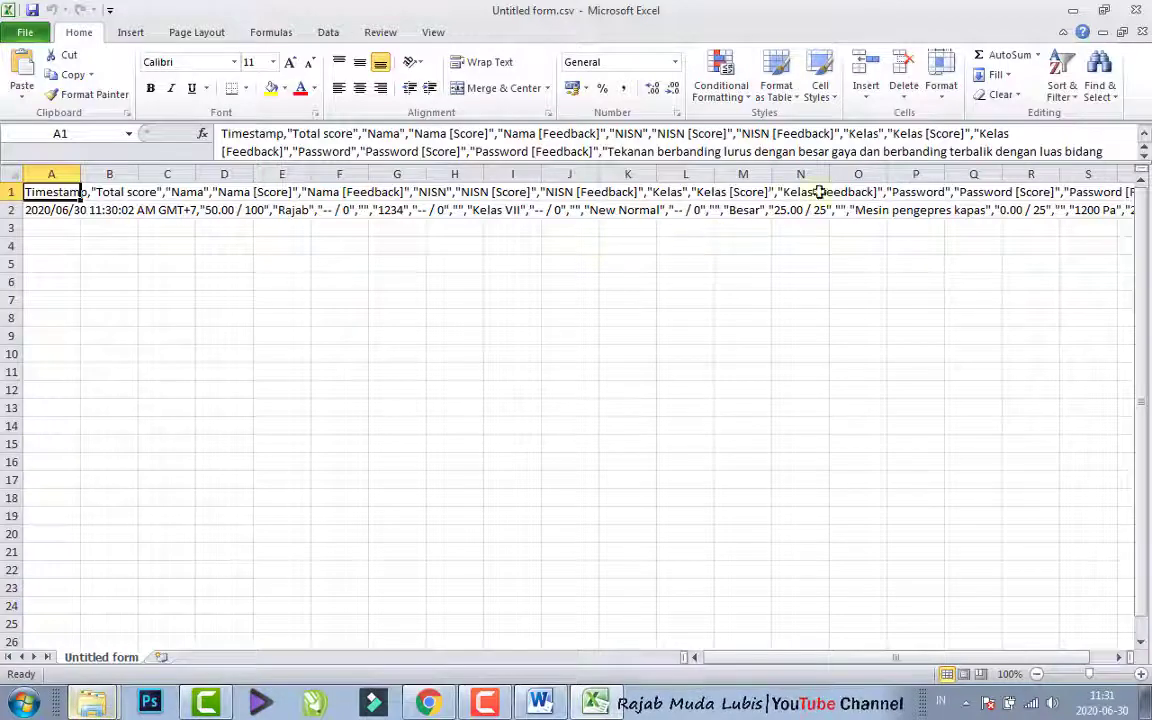
- Split column A into separate columns as delimited text, adding Comma as a delimiter and keeping the General format
left_click(63, 174)
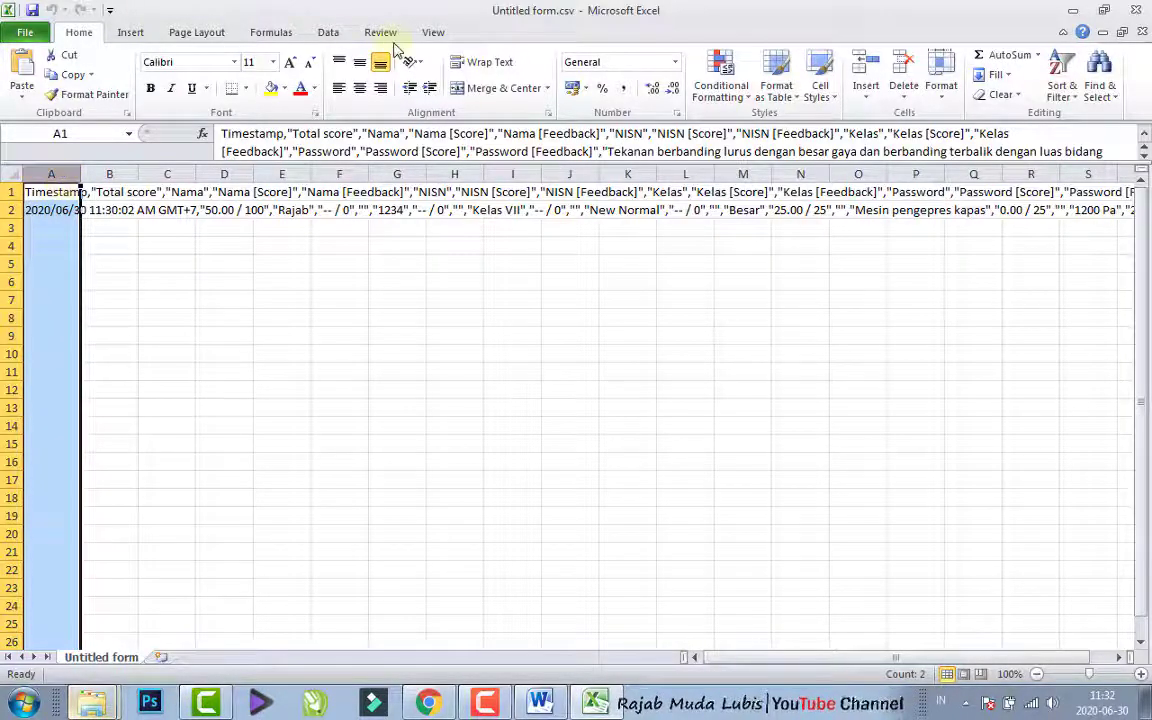
left_click(326, 36)
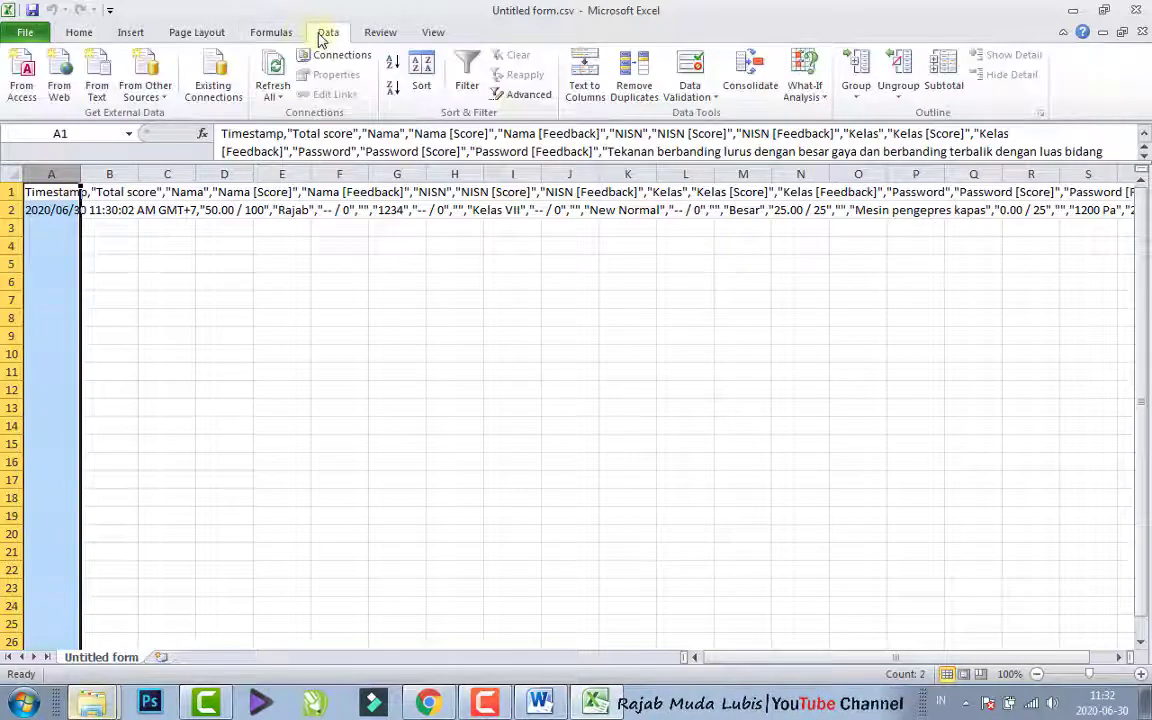
left_click(586, 88)
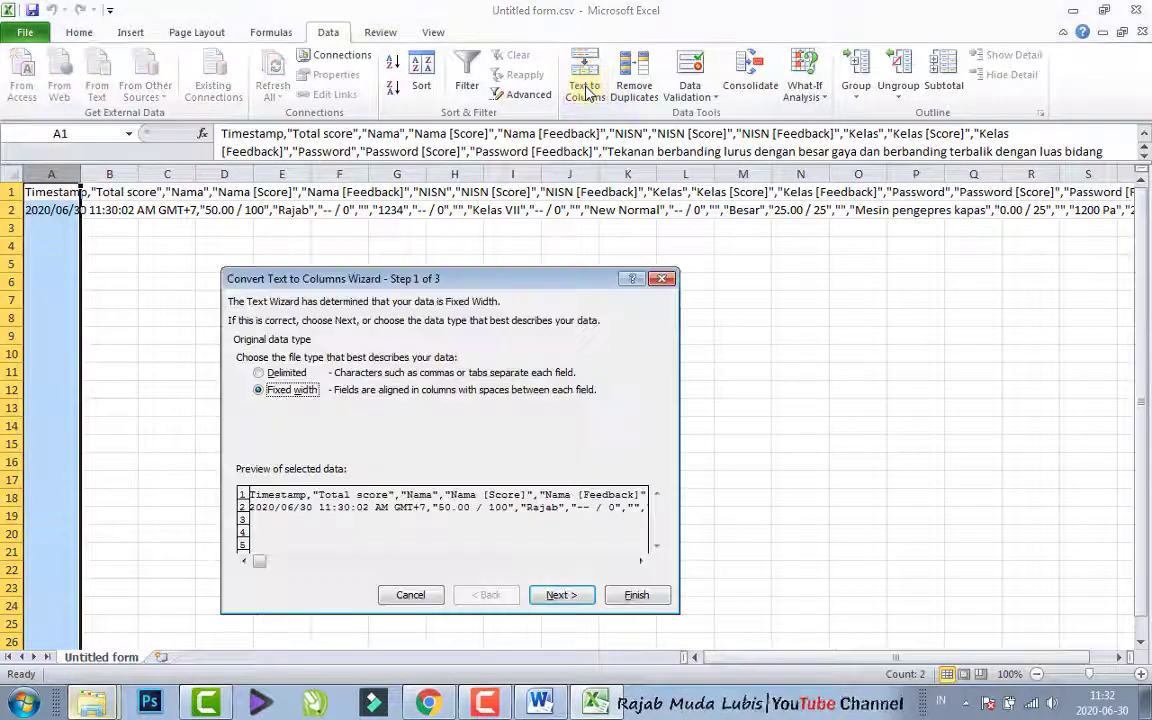
left_click(260, 373)
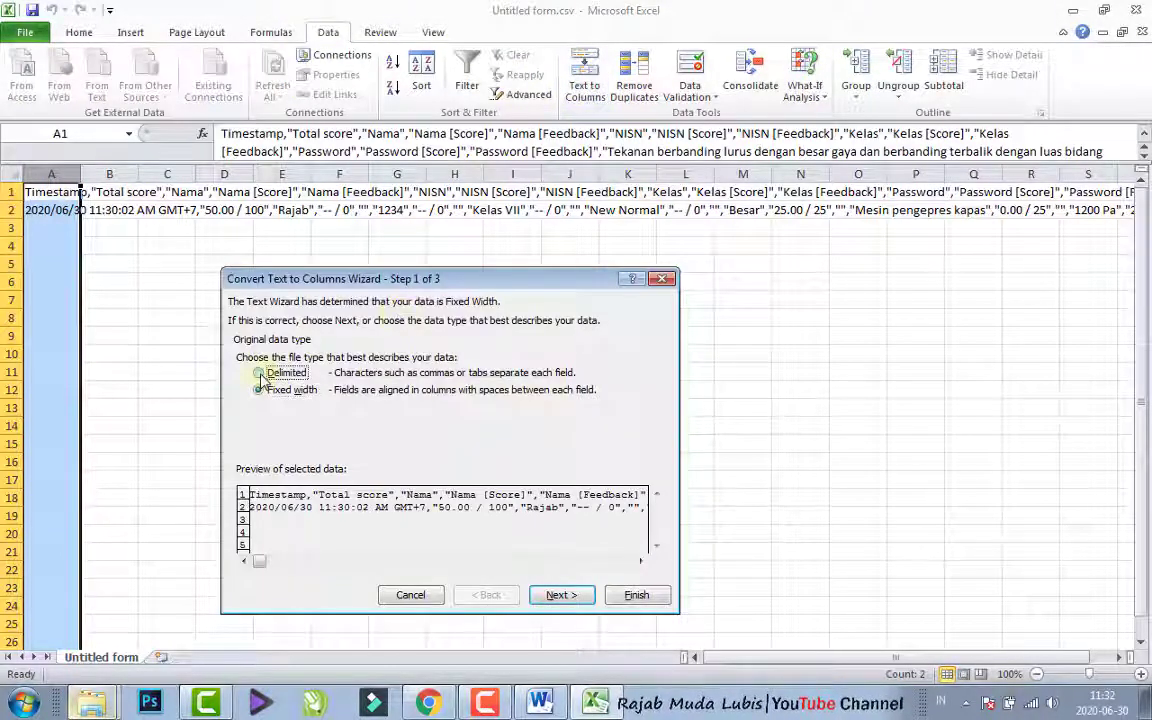
left_click(552, 596)
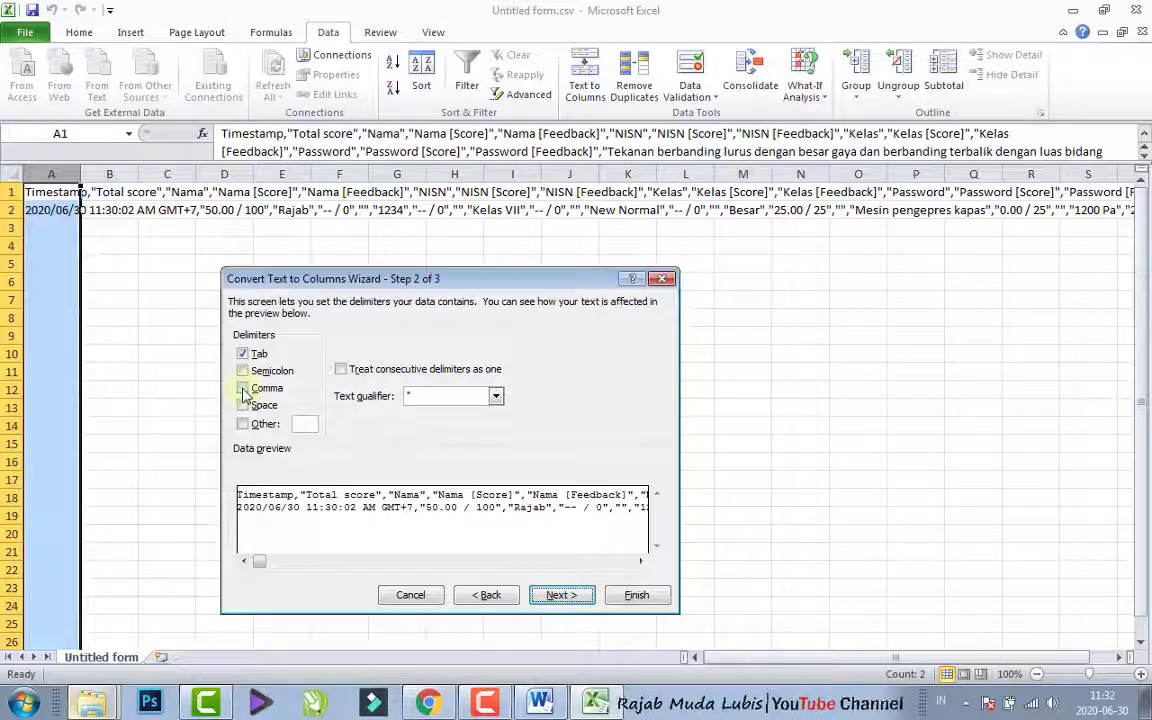
left_click(243, 389)
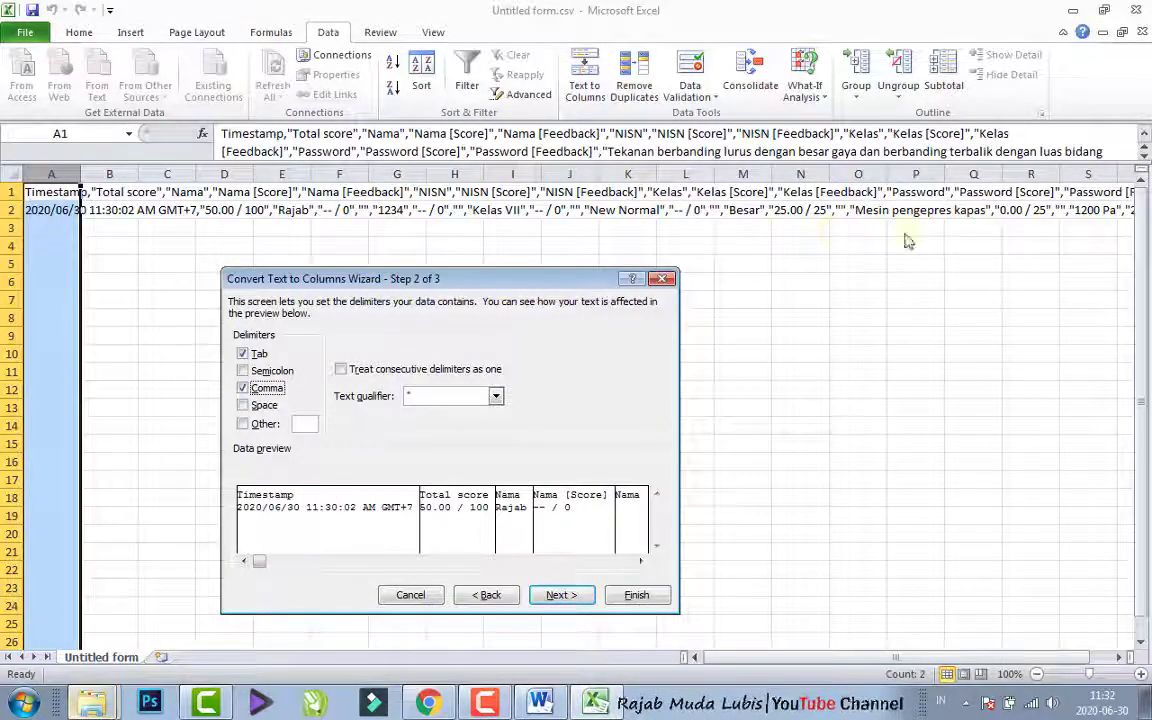
left_click(561, 596)
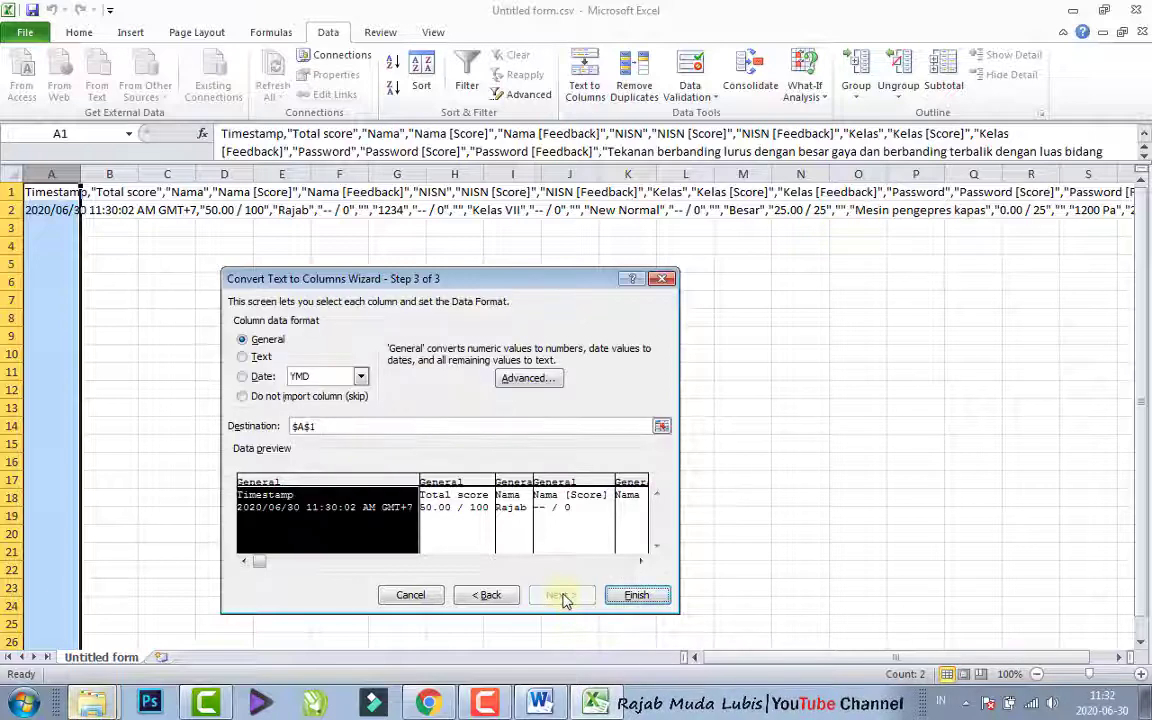
left_click(634, 596)
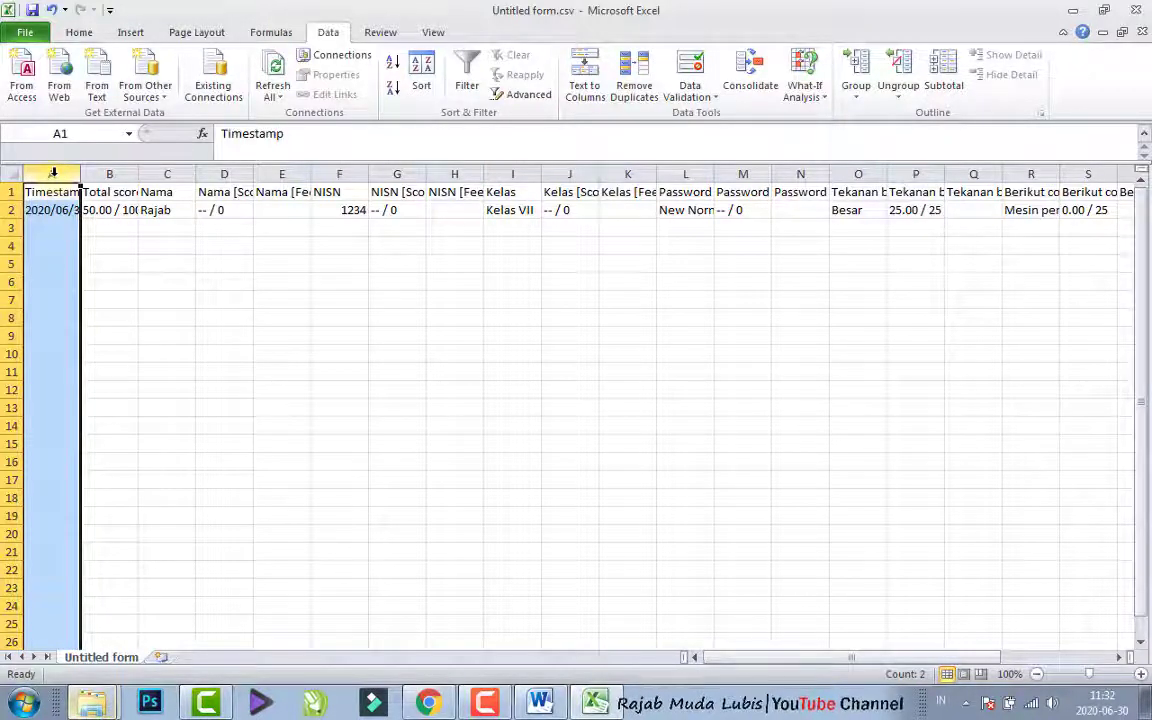
- Delete the Timestamp column from the response sheet
right_click(54, 174)
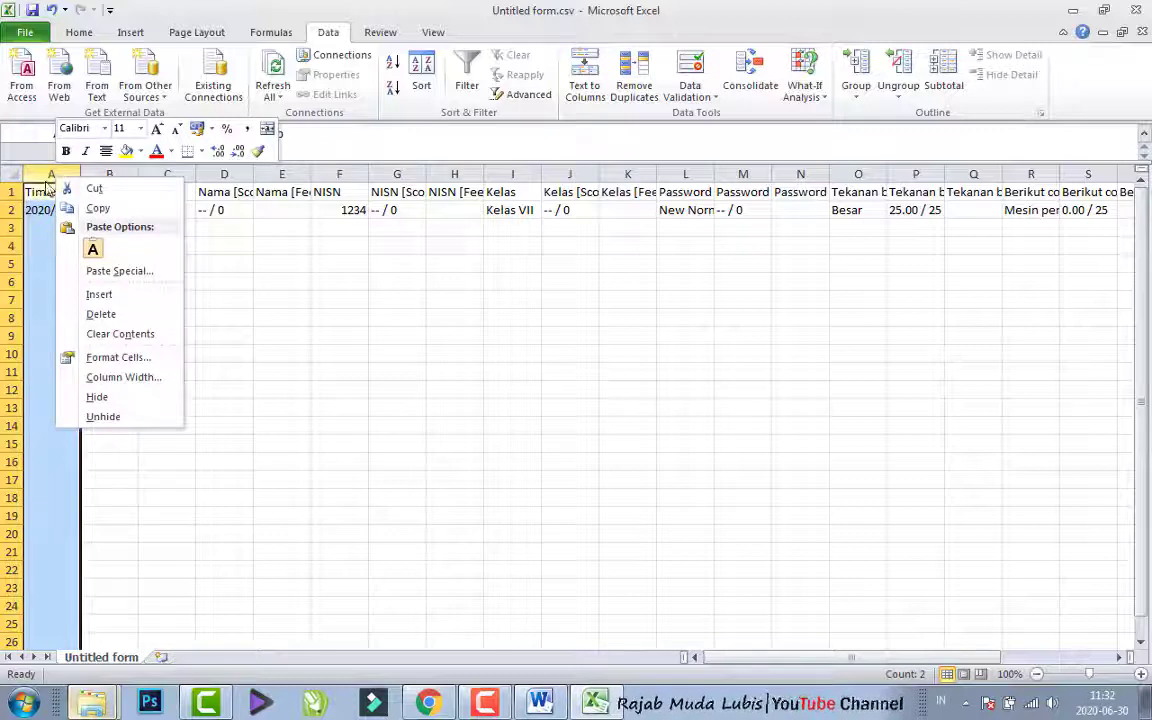
left_click(100, 314)
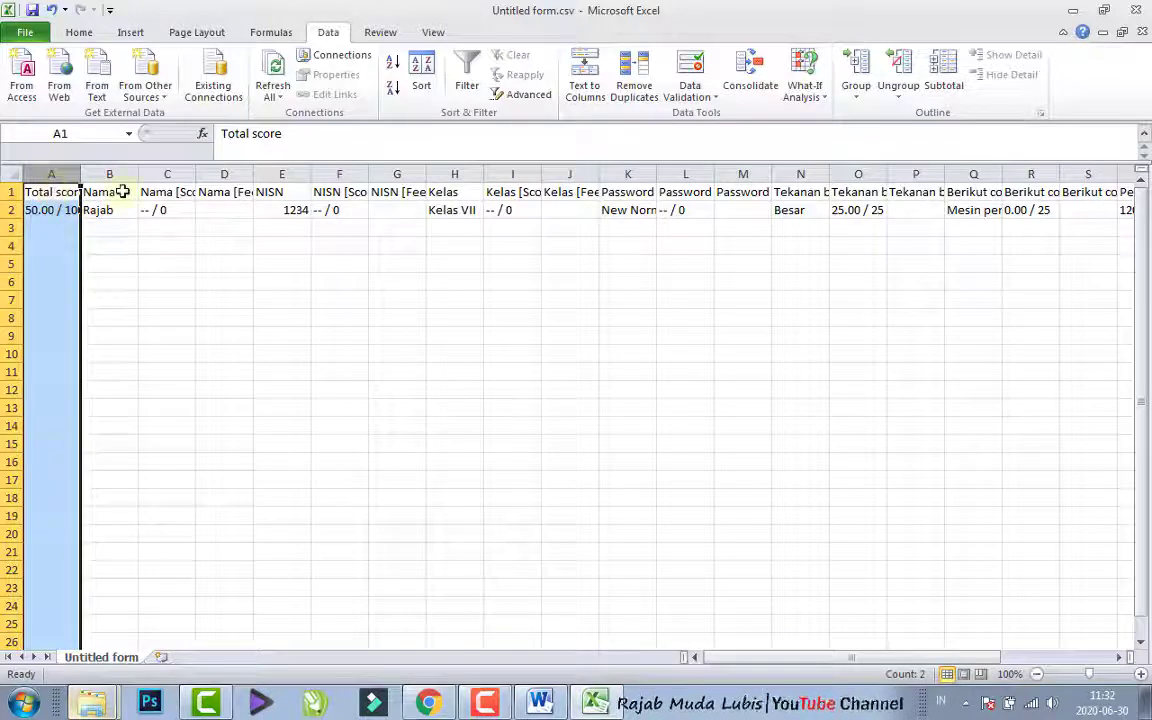
left_click(90, 172)
left_click(37, 190)
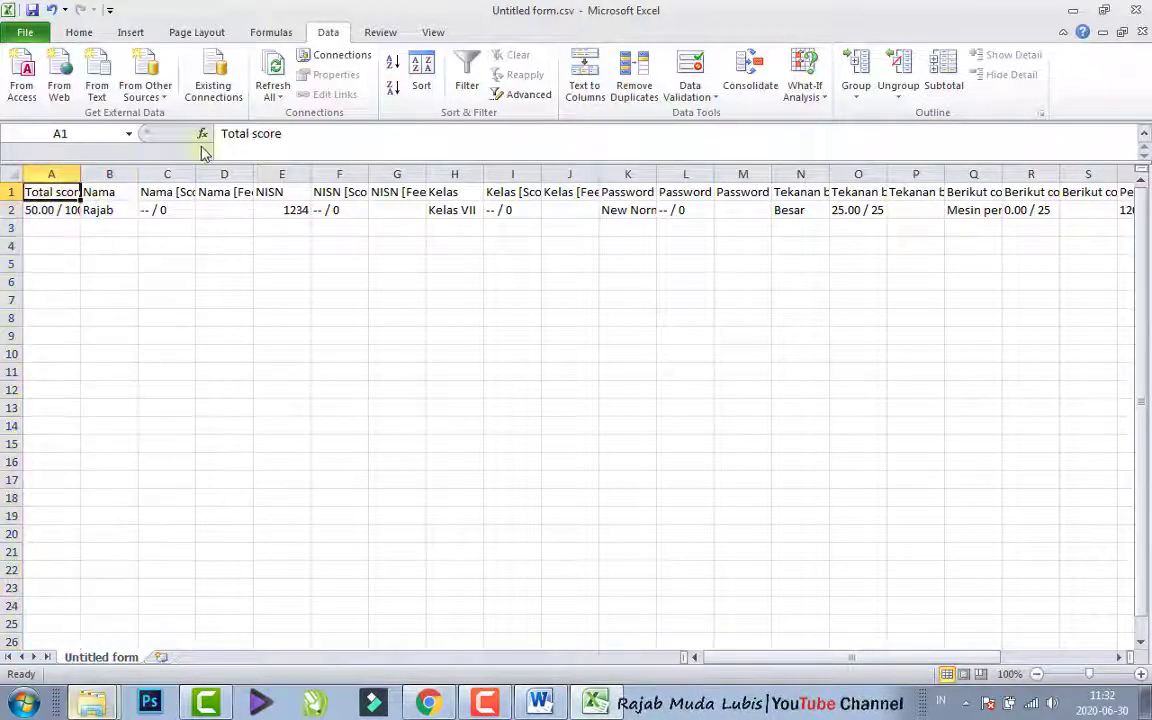
- Delete all columns after Nama, from C through AN, leaving only the total score and name columns
left_click(165, 175)
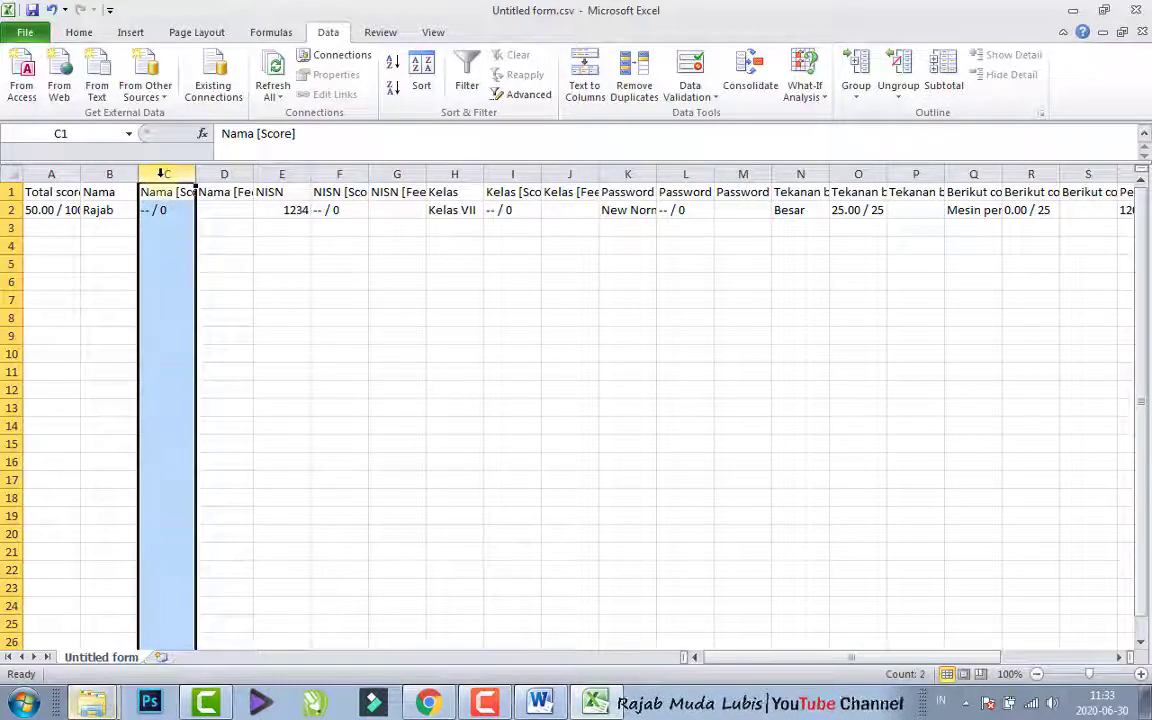
left_click_drag(160, 174, 1062, 190)
left_click_drag(1062, 190, 296, 212)
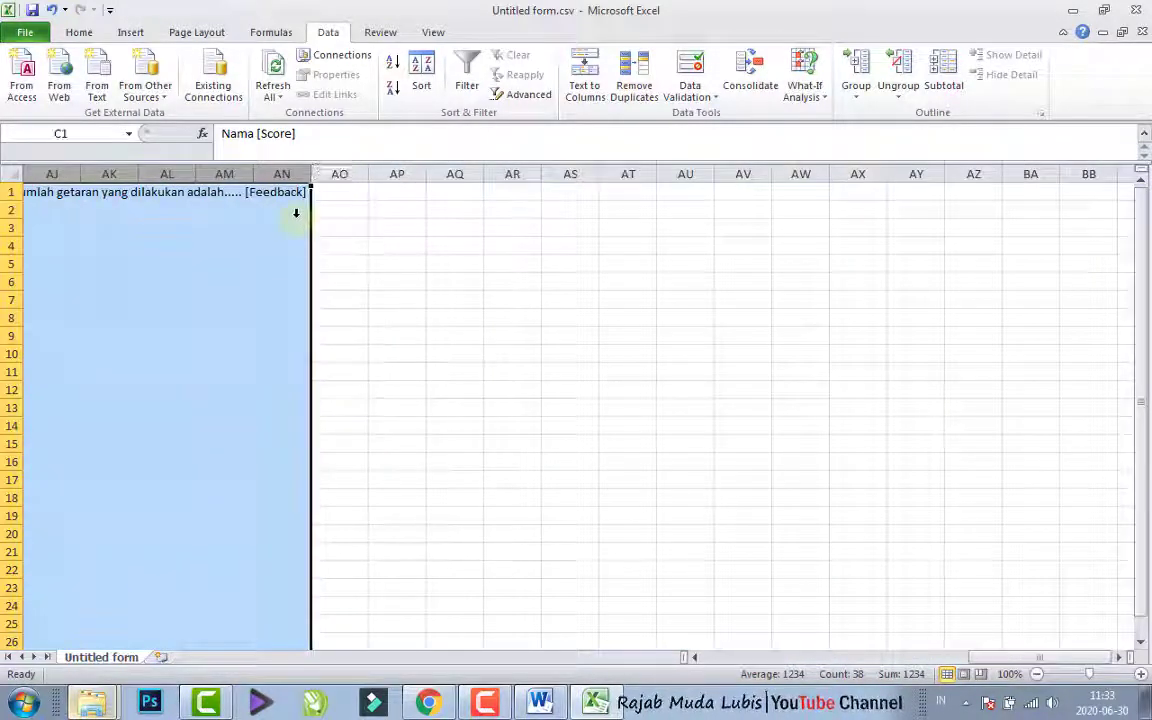
right_click(233, 173)
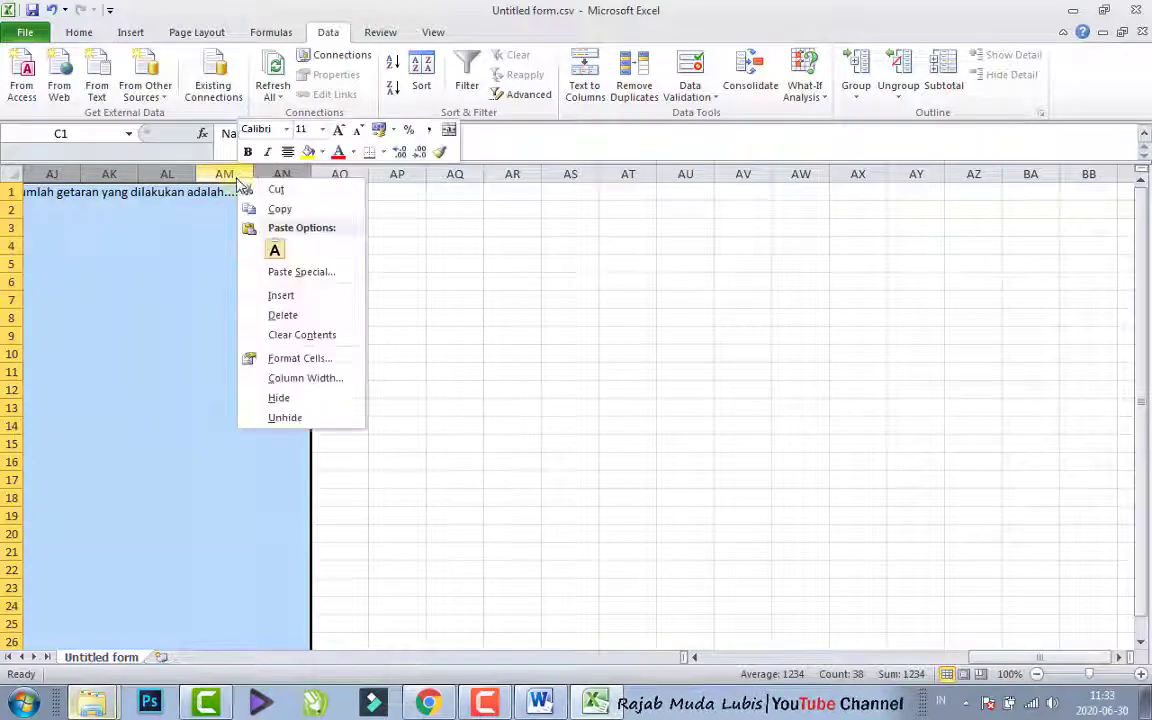
left_click(287, 316)
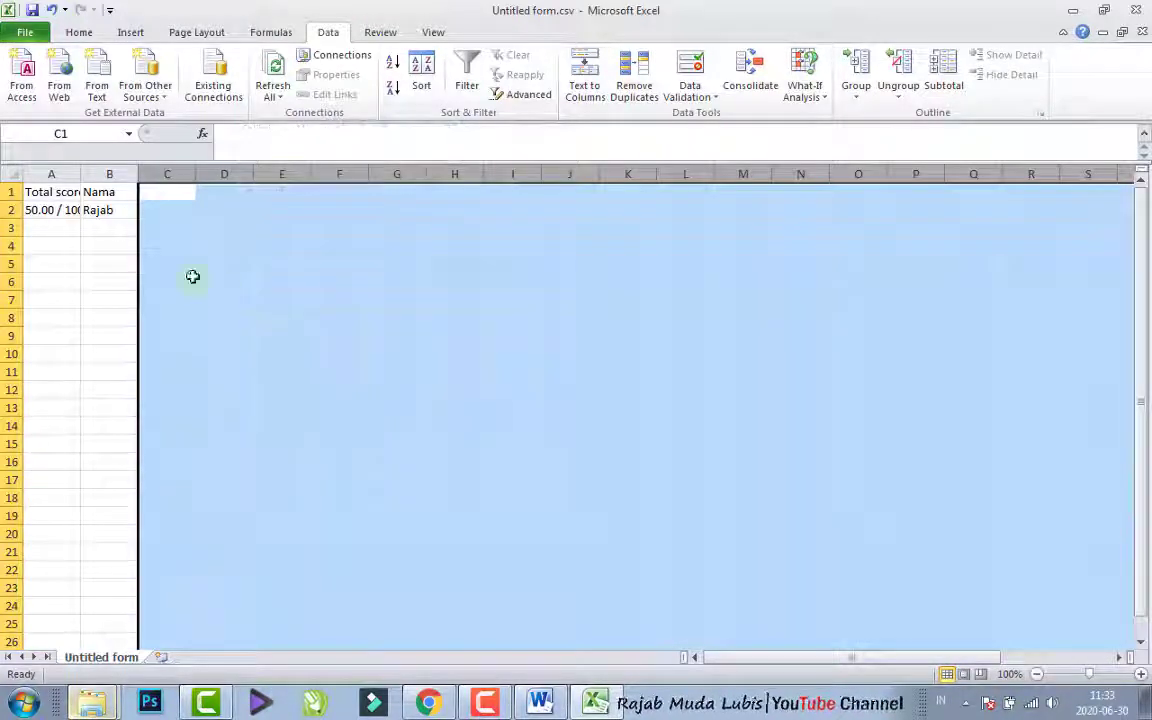
left_click(108, 245)
left_click(87, 208)
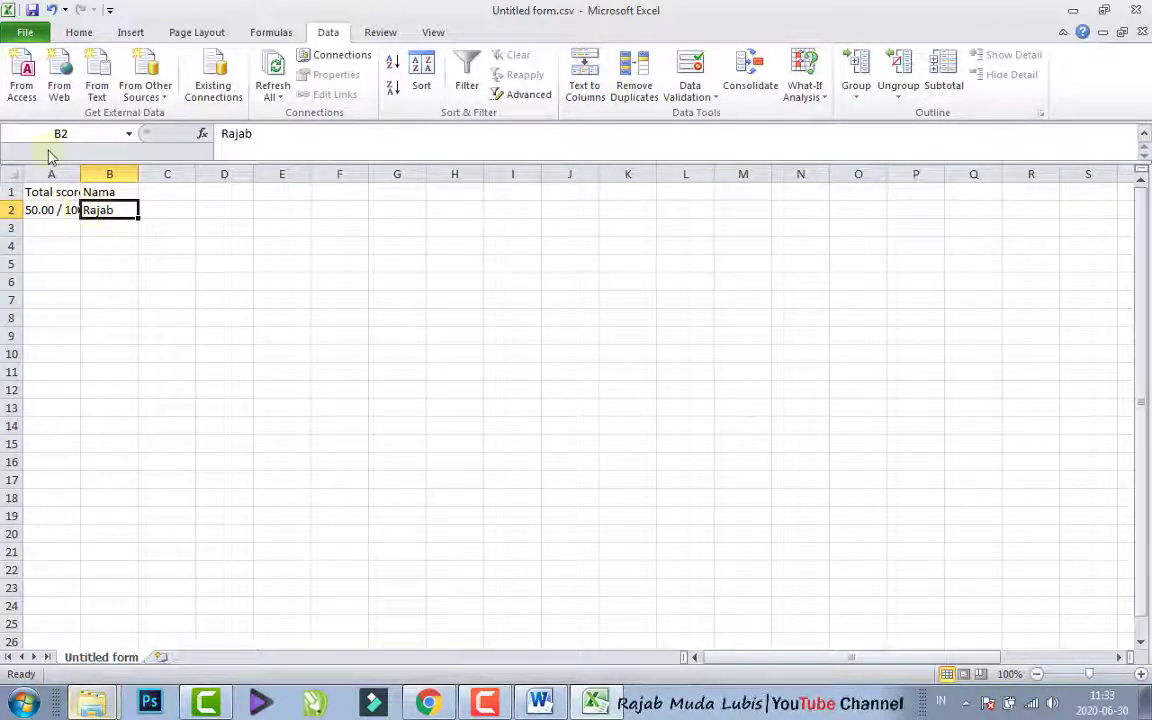
- Move the Total score column from column A to column C, after the Nama column
left_click(42, 173)
right_click(42, 173)
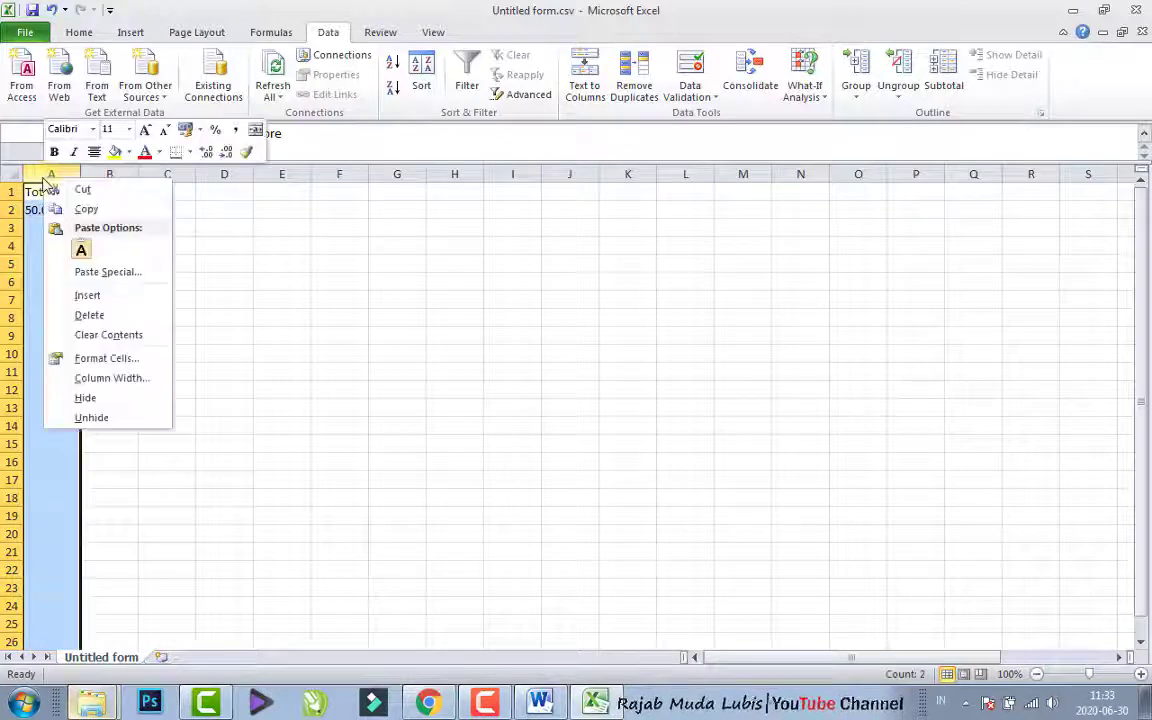
left_click(85, 192)
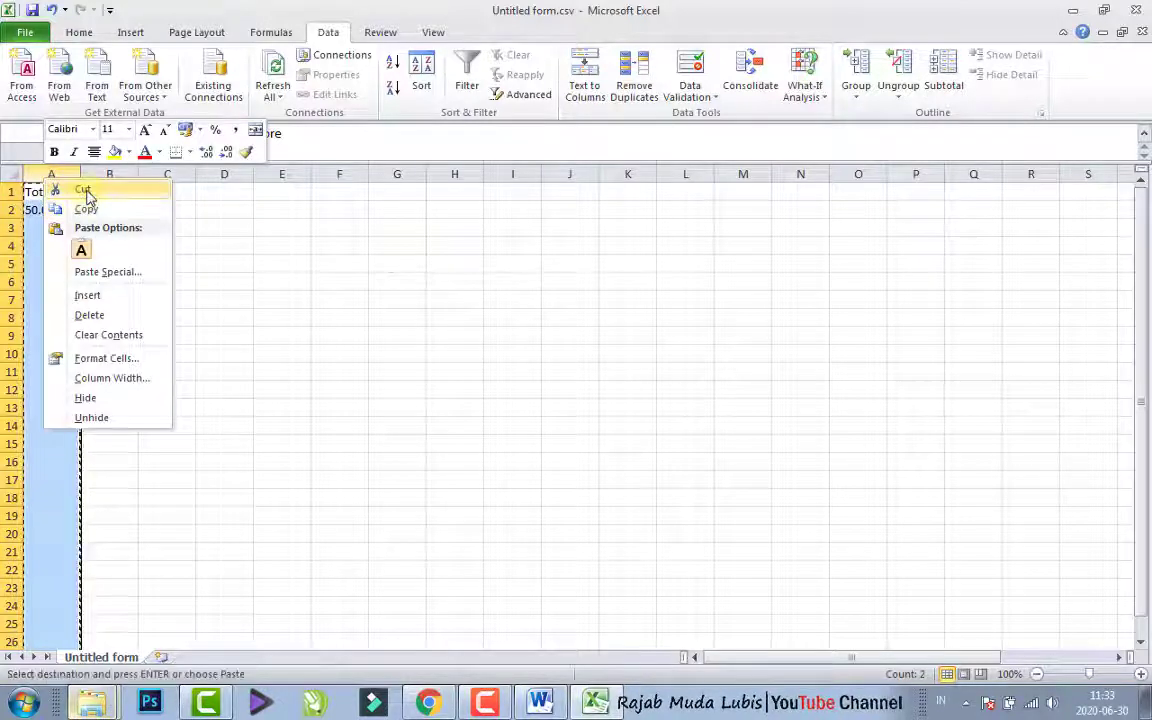
left_click(152, 174)
right_click(152, 174)
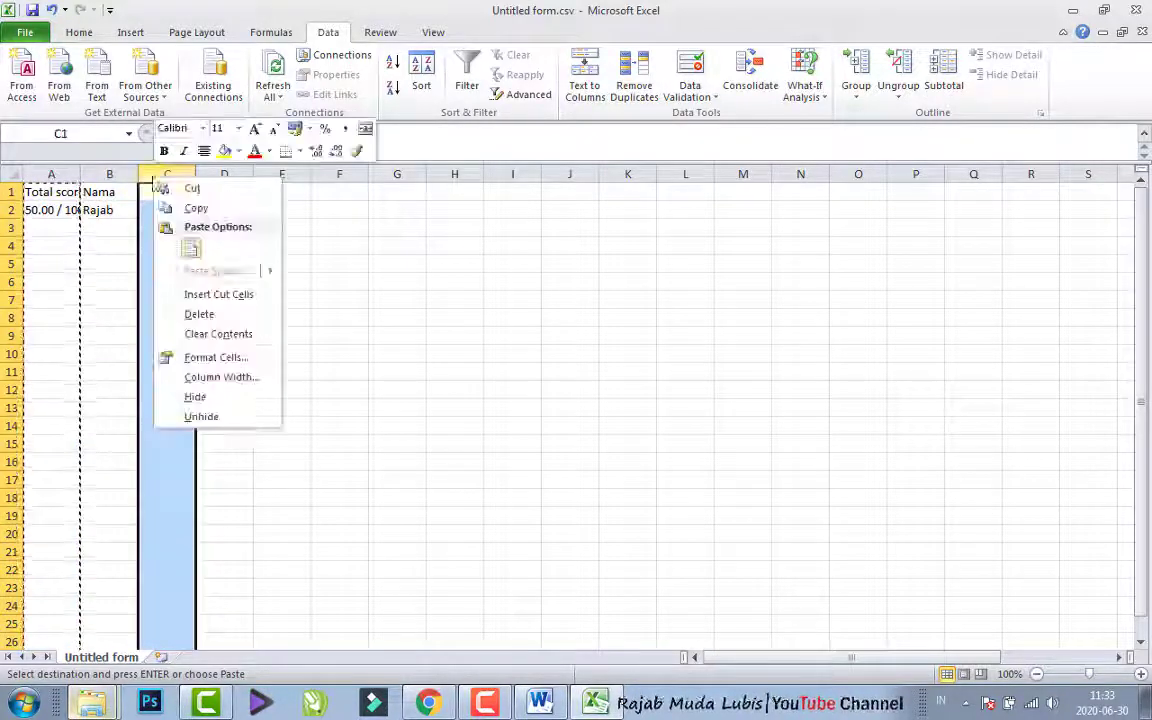
left_click(190, 248)
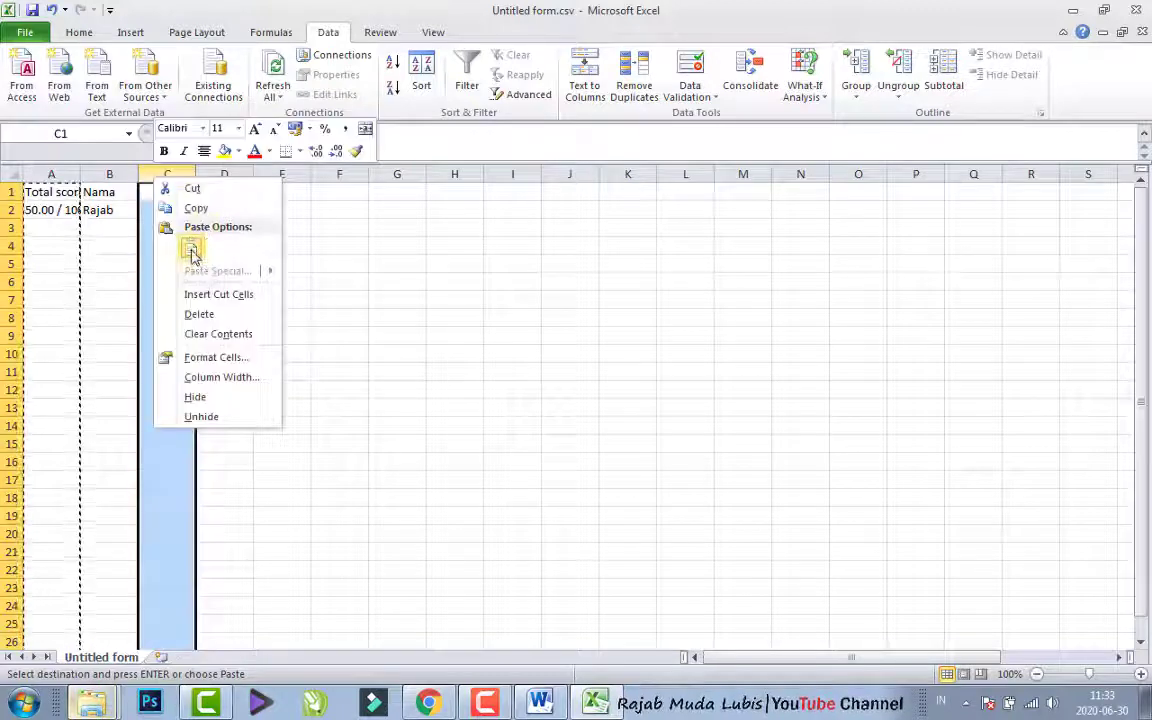
left_click(192, 252)
- Delete the empty column A from the response sheet
left_click(68, 172)
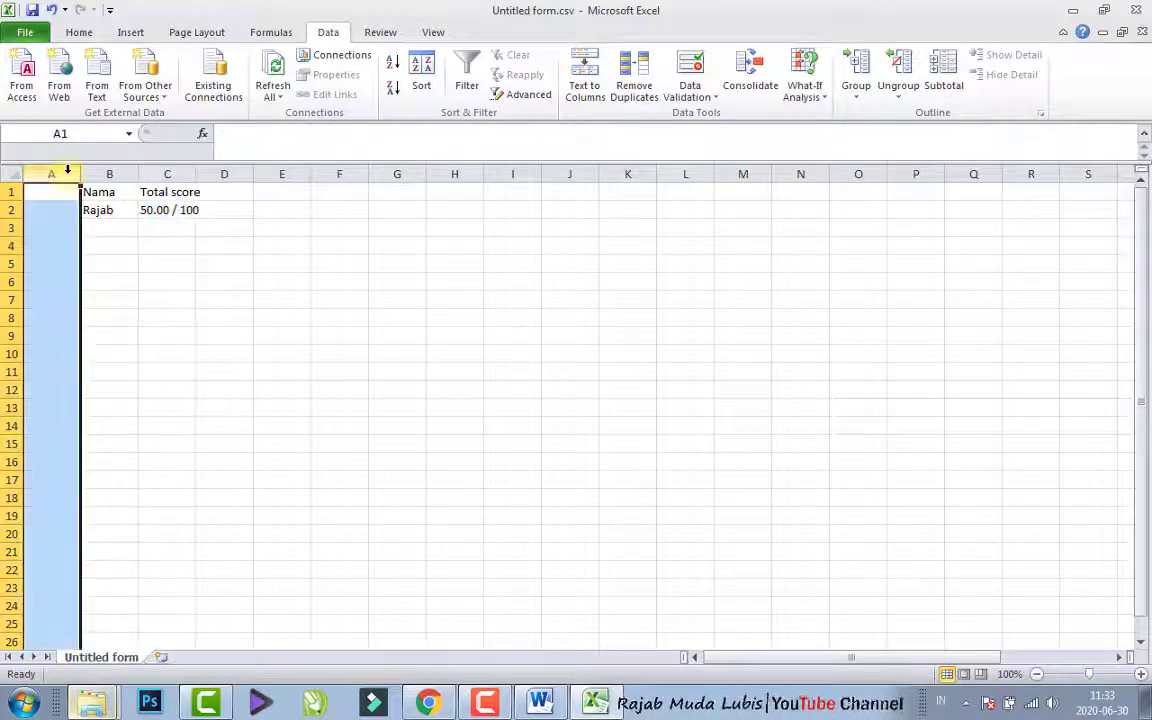
right_click(69, 173)
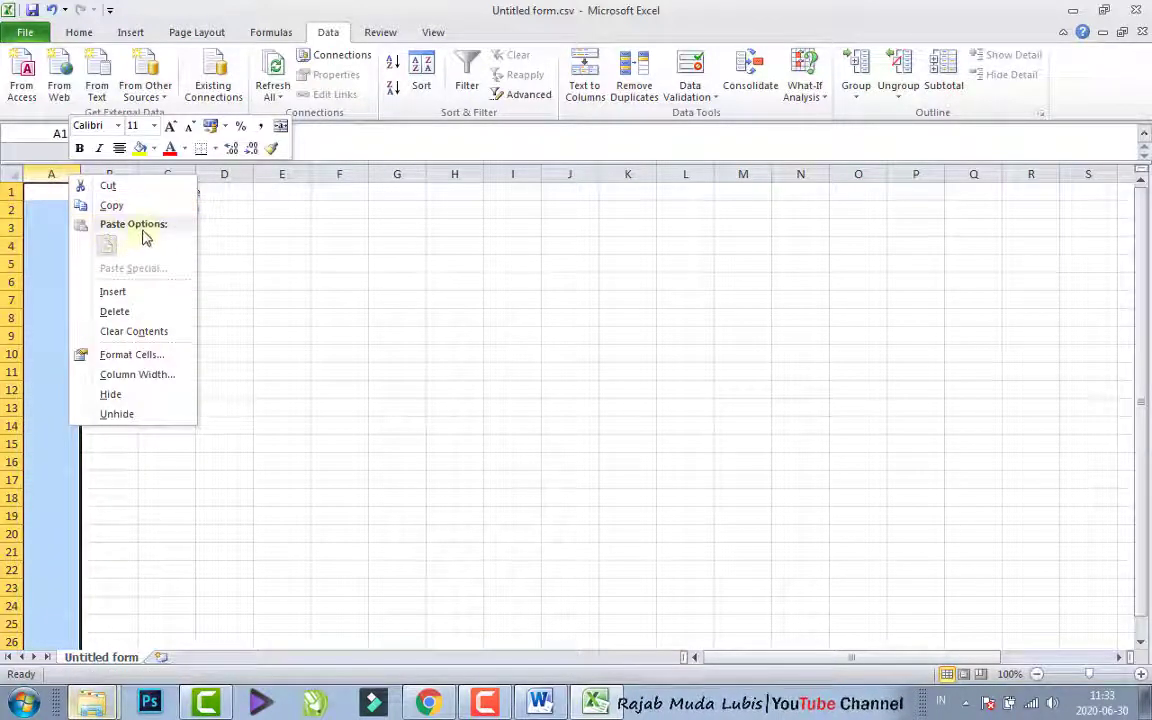
left_click(115, 312)
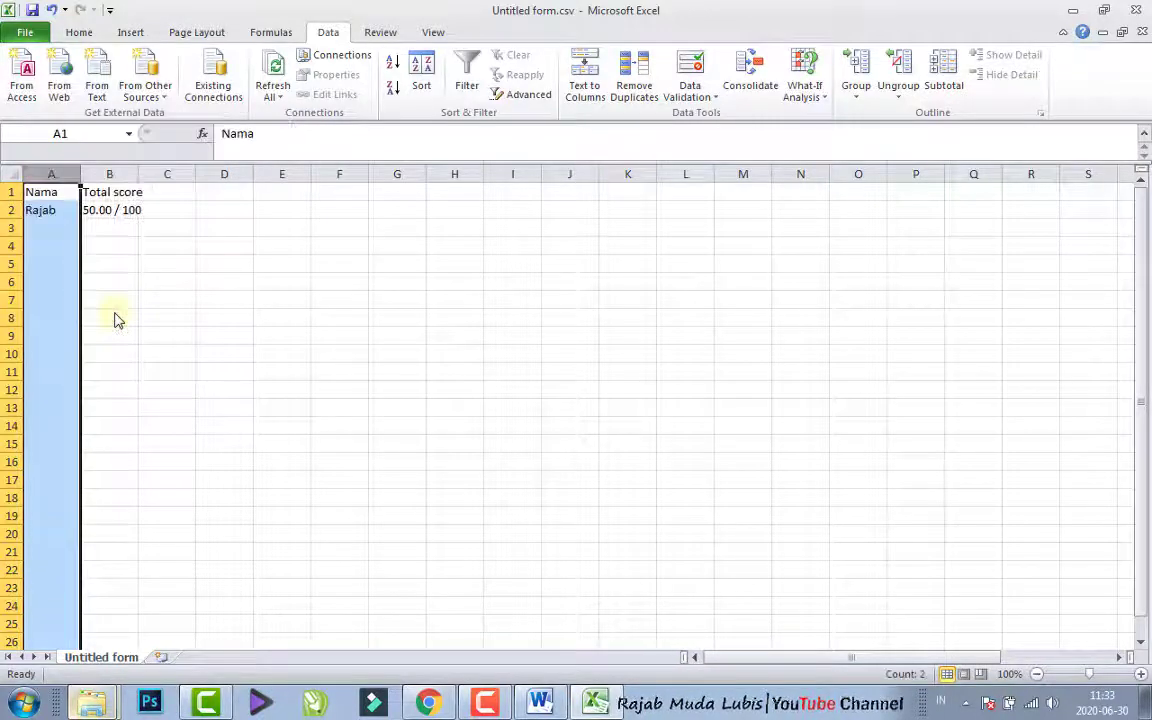
- Widen the Nama and Total score columns, columns A and B
left_click_drag(84, 178, 204, 177)
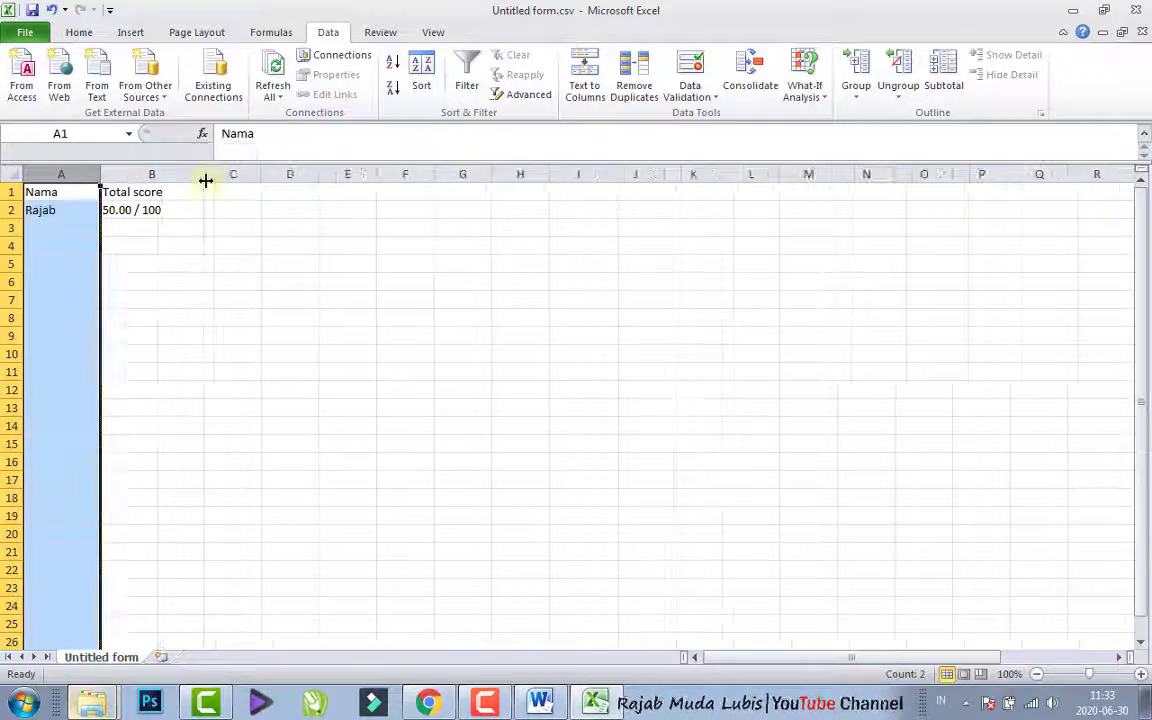
left_click(134, 238)
left_click(60, 210)
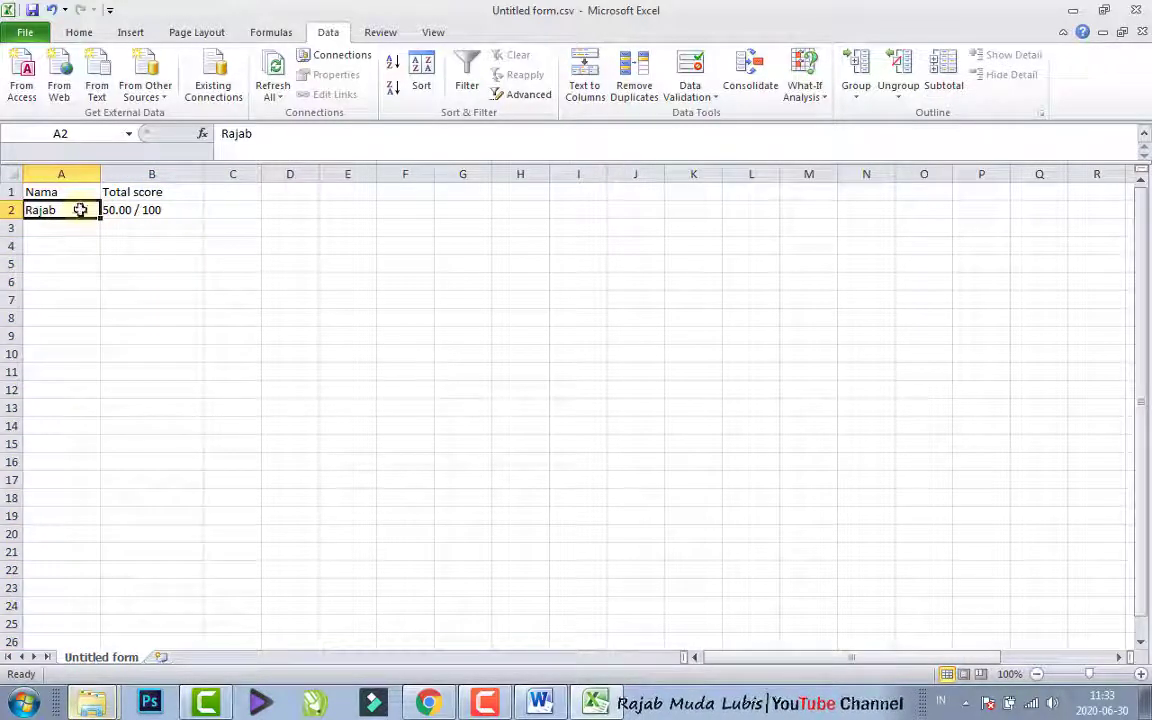
left_click(118, 210)
left_click_drag(131, 213, 162, 227)
key("ctrl+z")
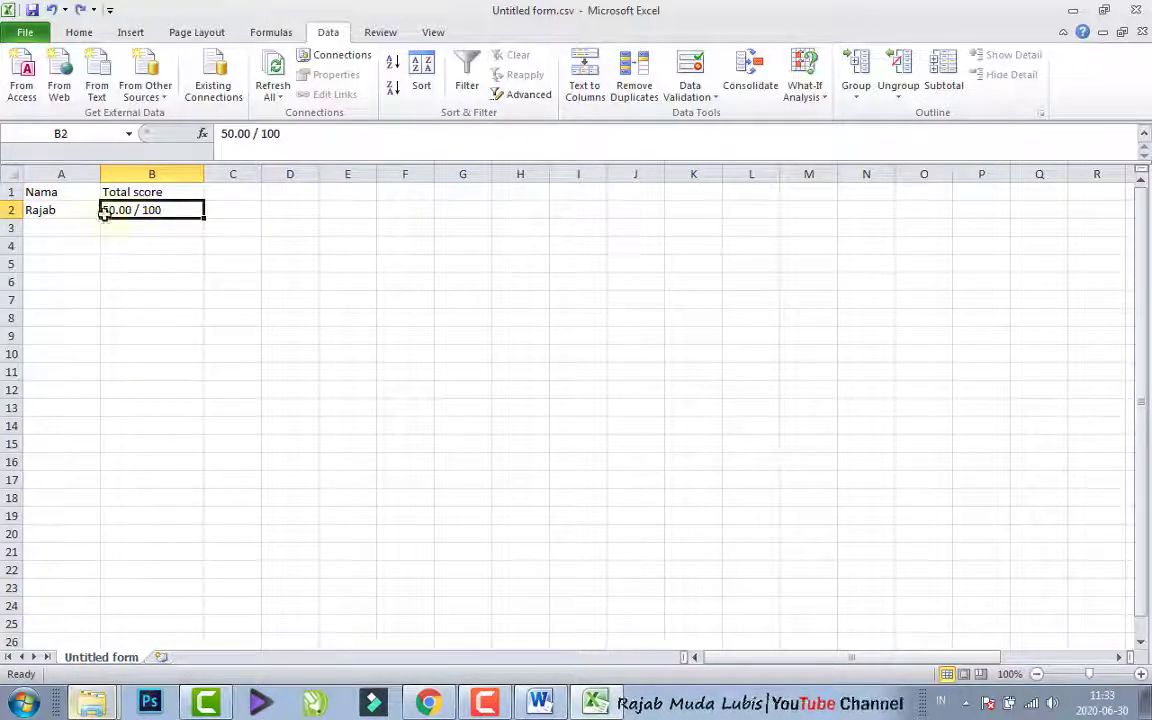
- Review the respondent's name and total score entries in row 2 of the response sheet
left_click(147, 244)
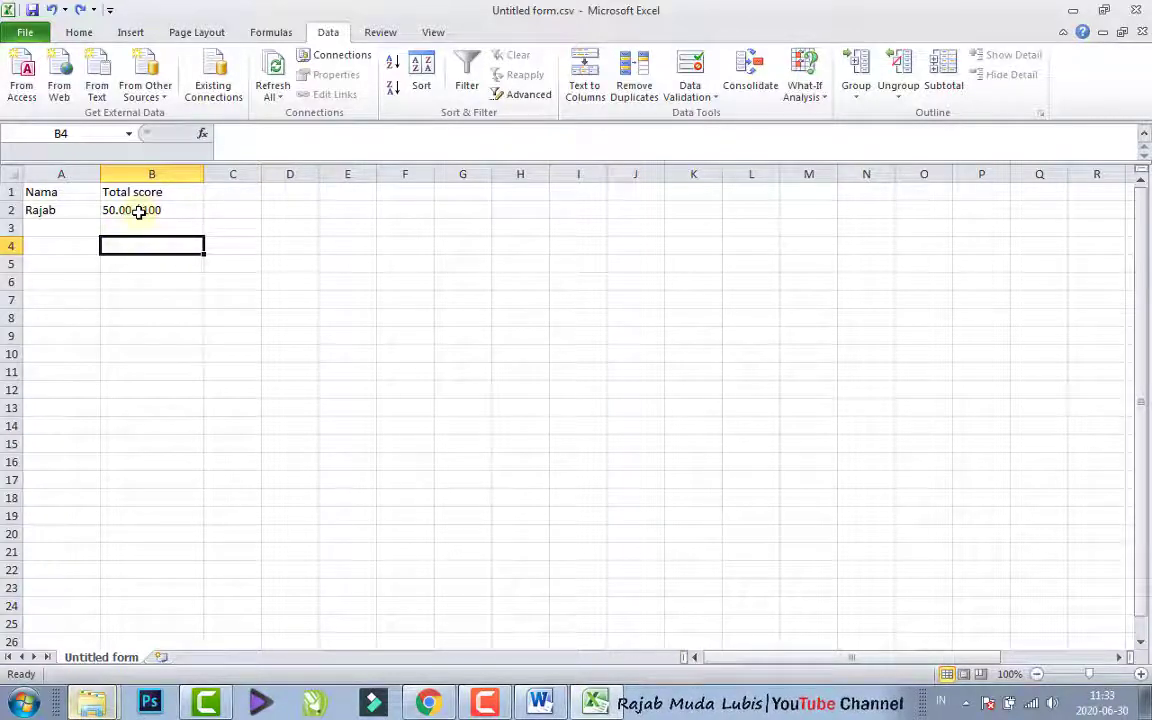
left_click(167, 212)
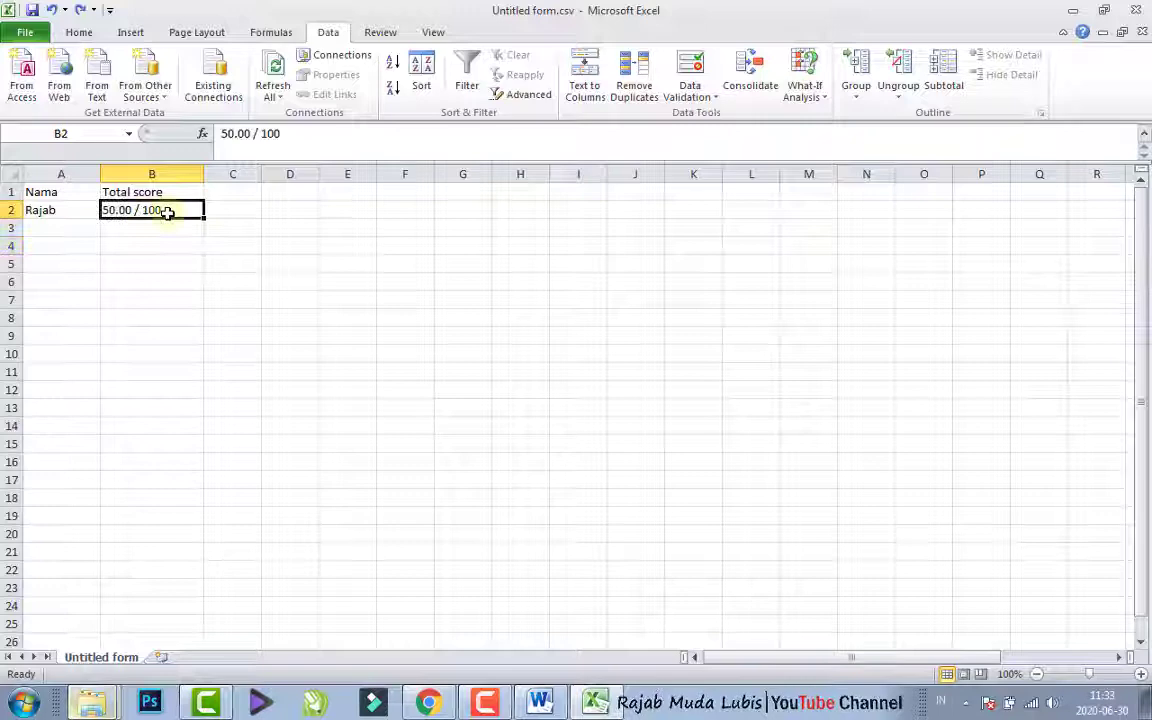
left_click(77, 189)
left_click(55, 208)
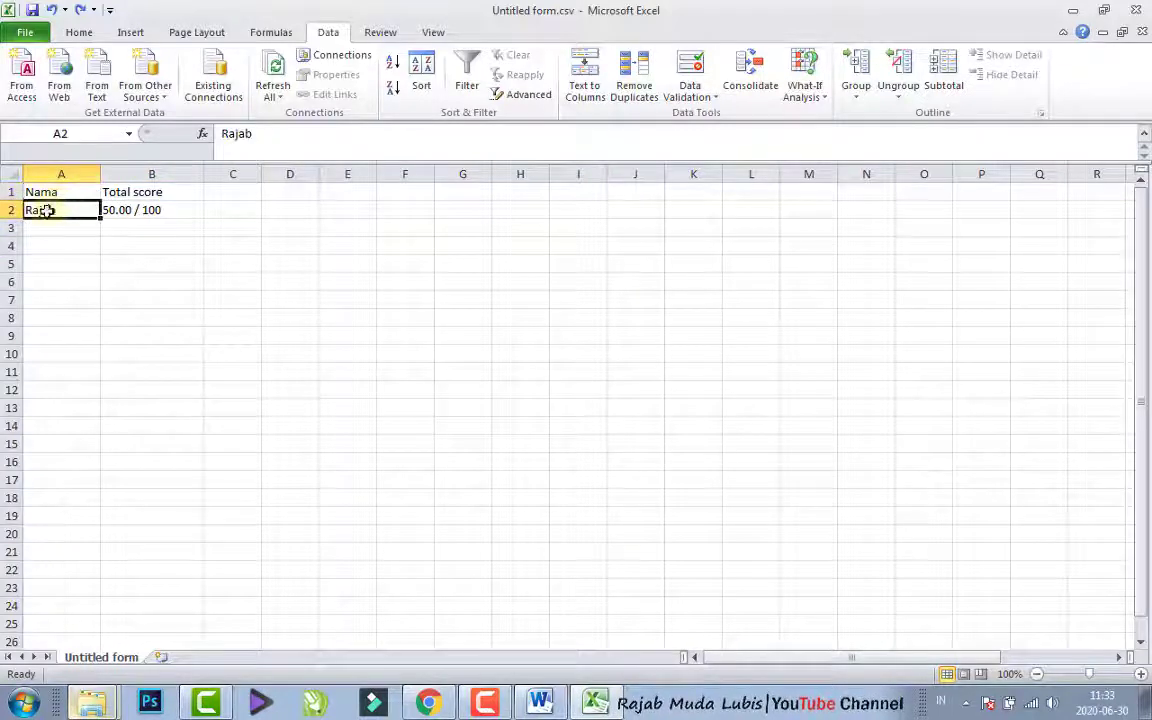
left_click(109, 212)
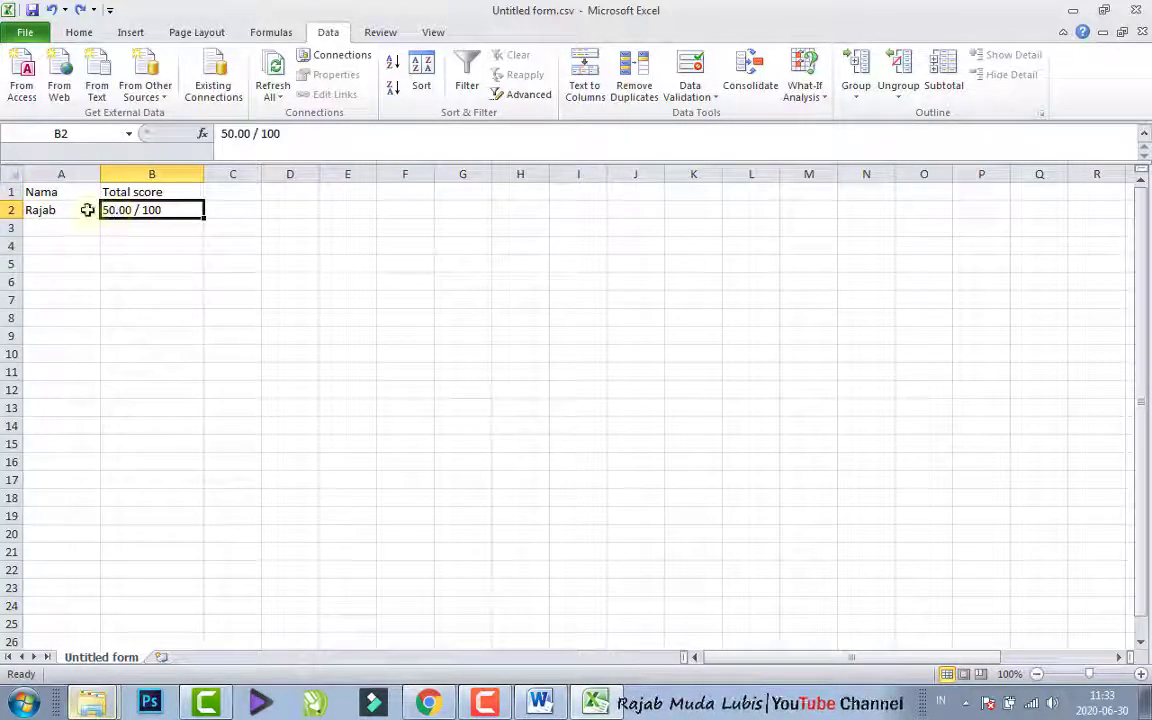
left_click(87, 209)
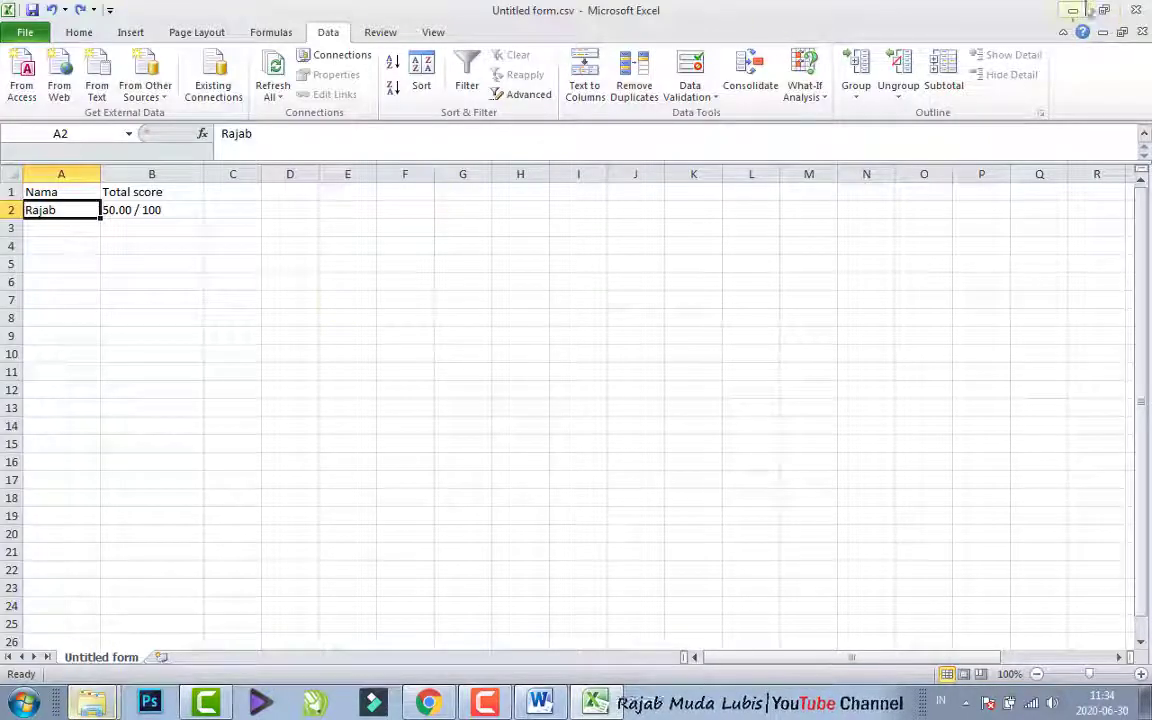
- Switch back to the Google Forms editor in Chrome and show the questions of the ULANGAN AKHIR TAHUN 2020 form
left_click(1073, 10)
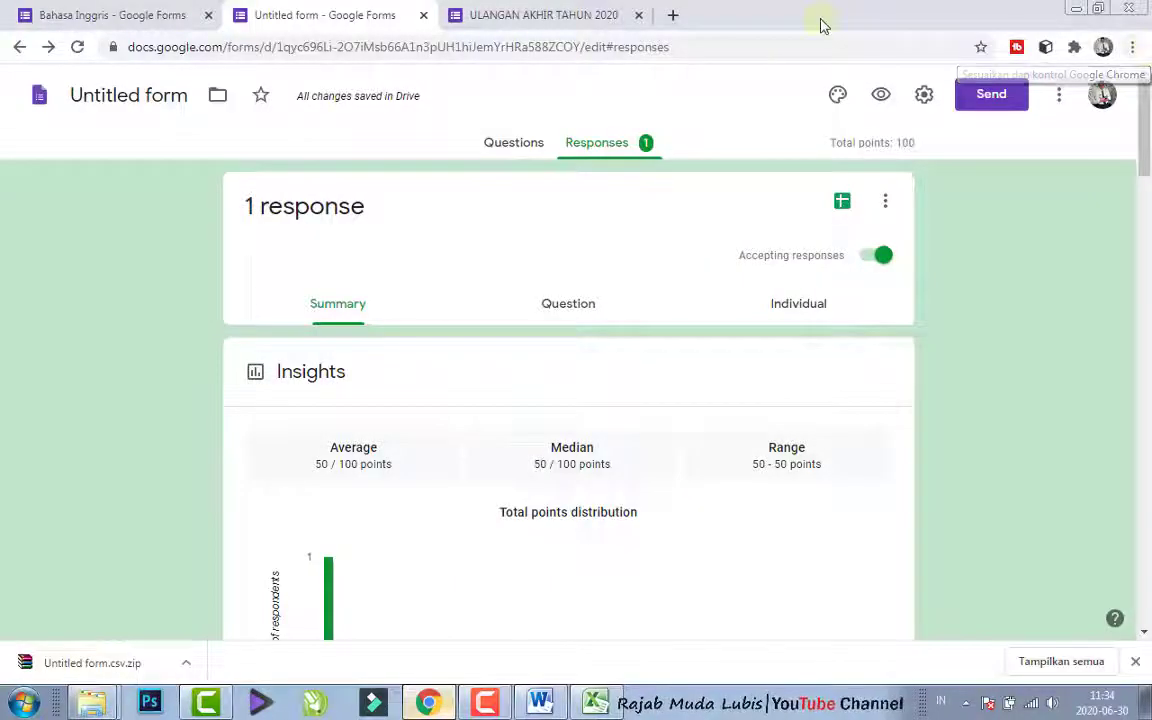
left_click(512, 146)
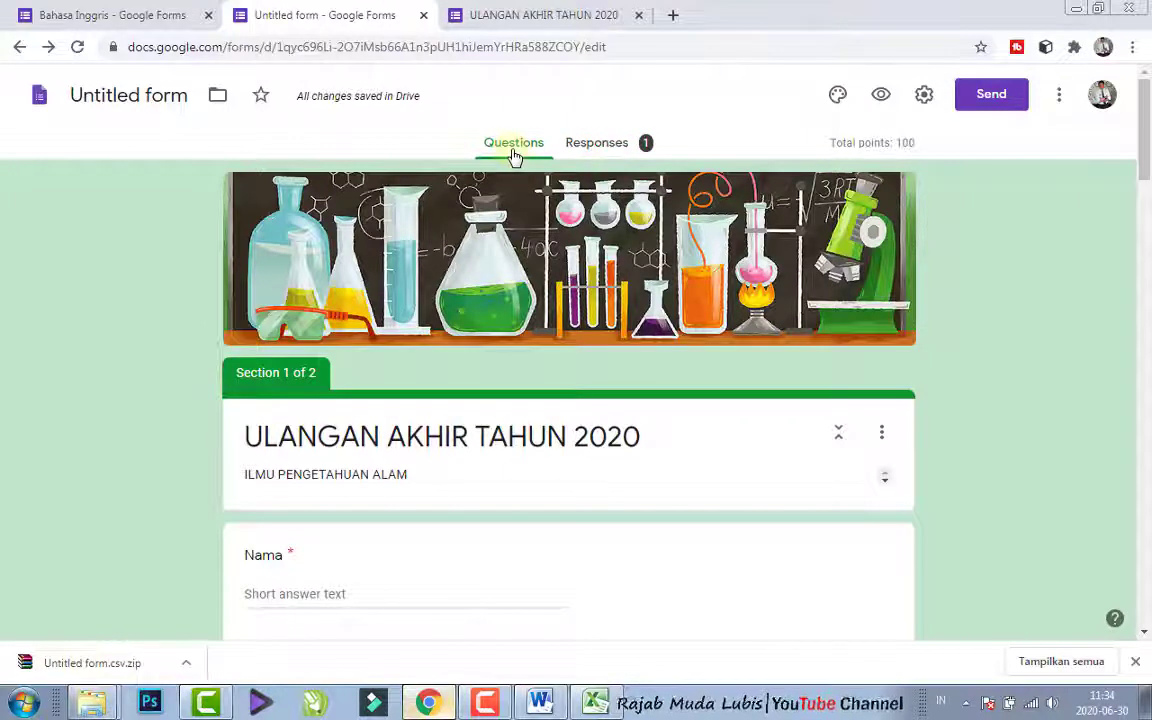